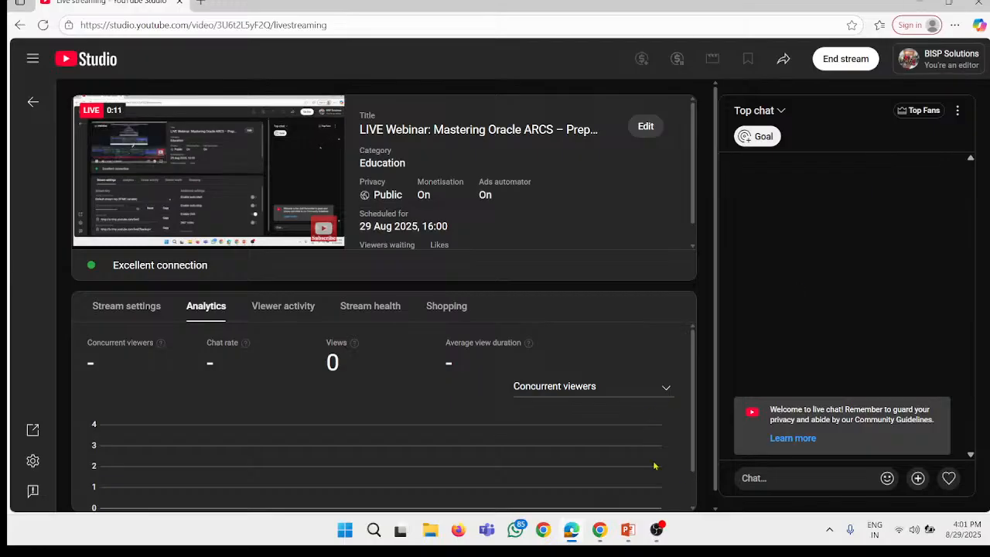
Step: Switch to the daily ppt presentation in PowerPoint and show slide 2 with the reconciliation topics
left_click(627, 529)
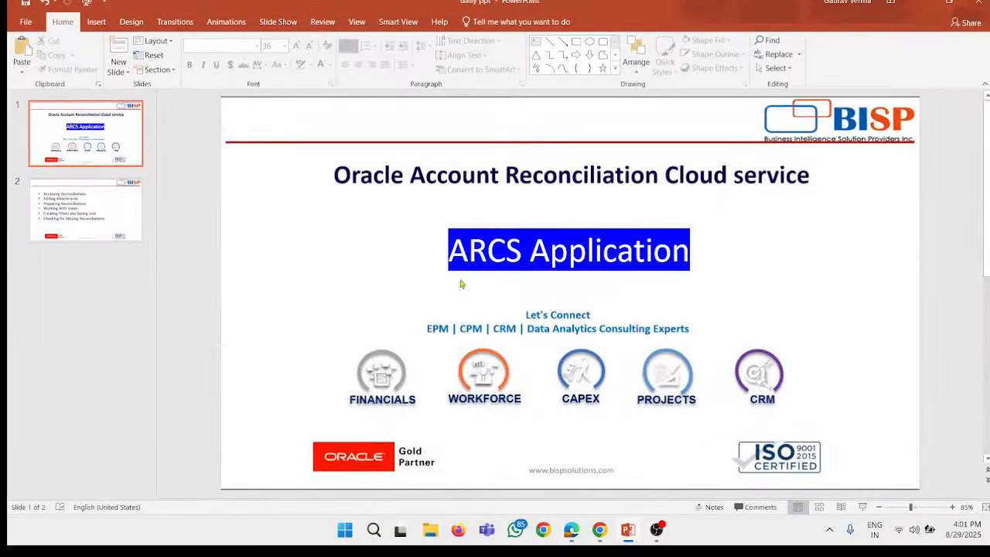
left_click(107, 201)
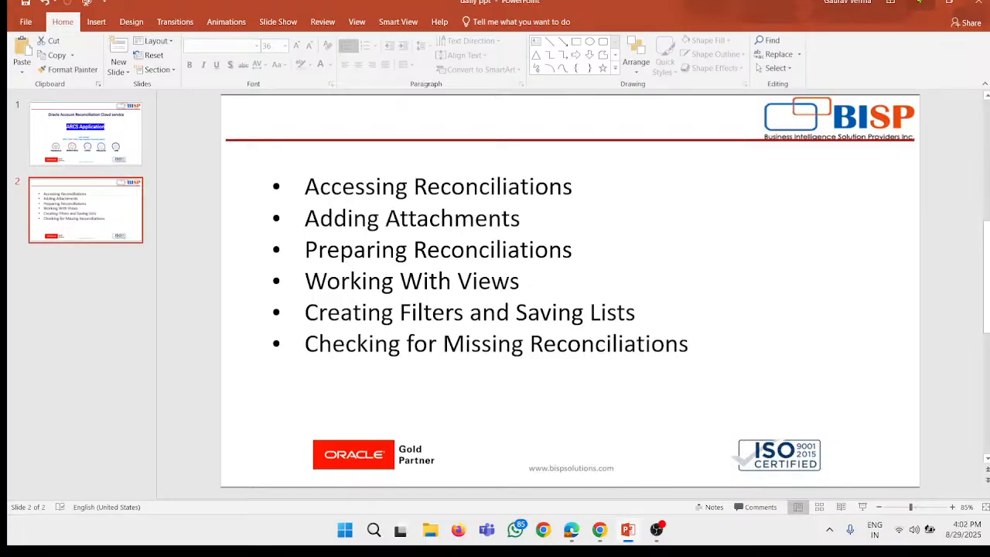
Step: Switch to the Oracle Account Reconciliation site in Chrome, return to its home page and expand the Application options
left_click(920, 4)
left_click(919, 2)
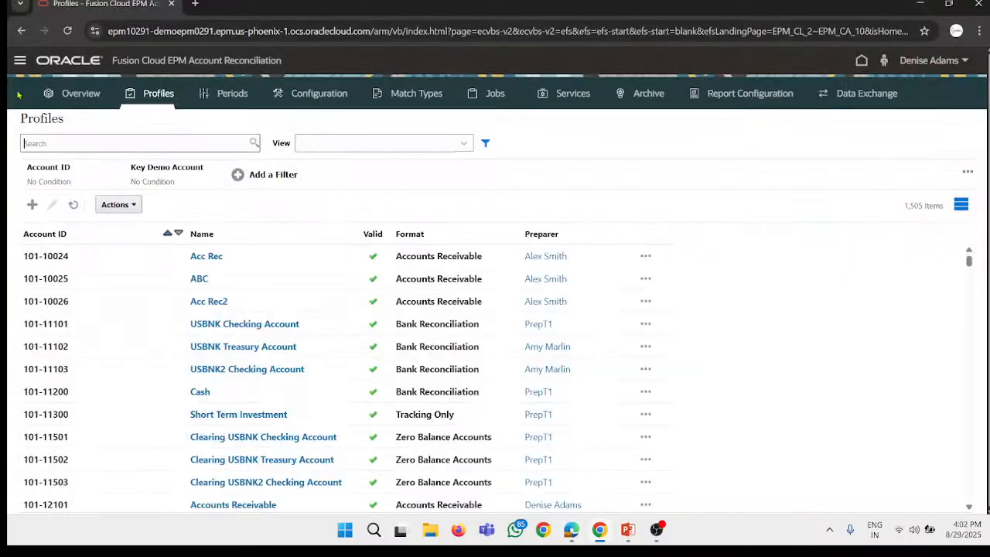
left_click(76, 69)
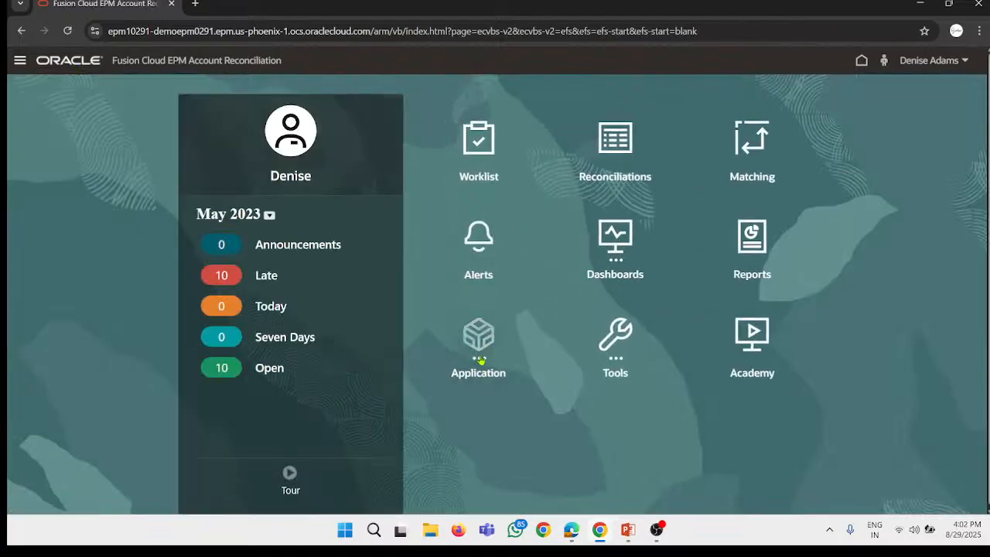
left_click(478, 340)
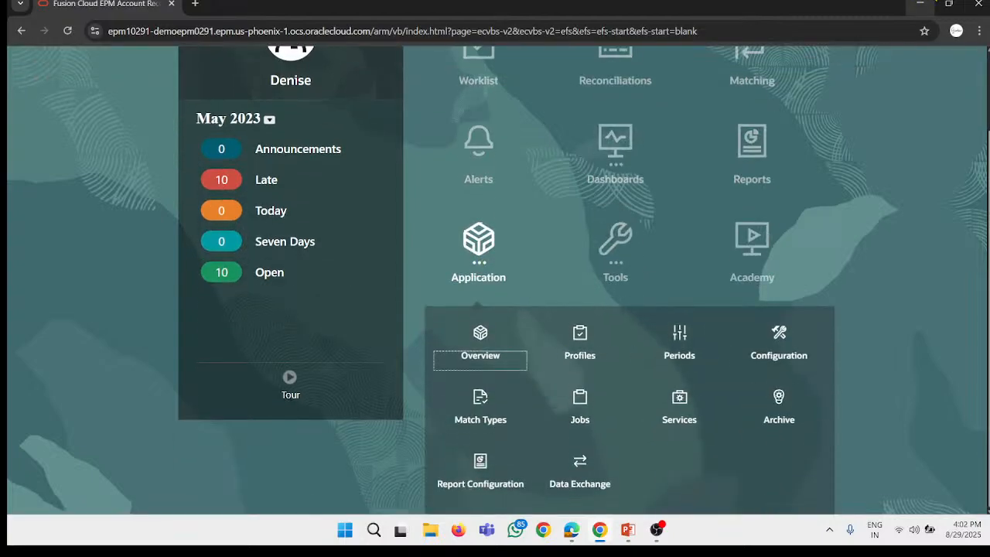
Step: Open the src BNK file from the desktop in Excel and review its profile ID, currency and amount
left_click(919, 4)
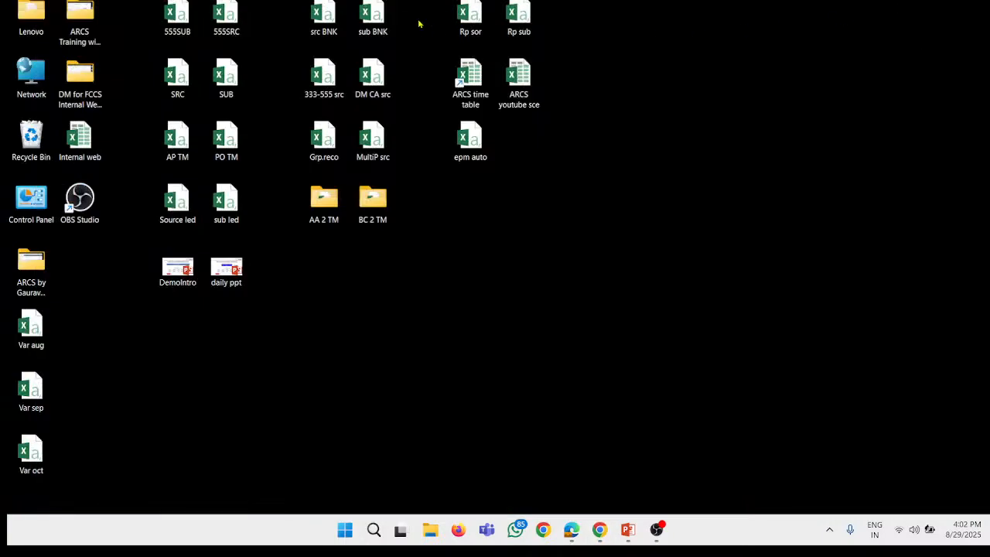
left_click_drag(414, 31, 302, 3)
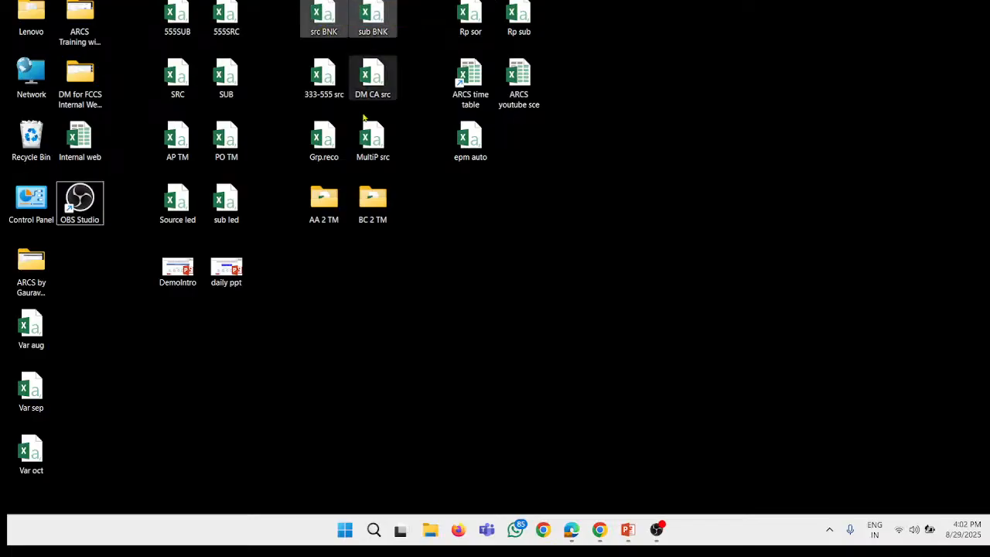
left_click(495, 287)
left_click(325, 19)
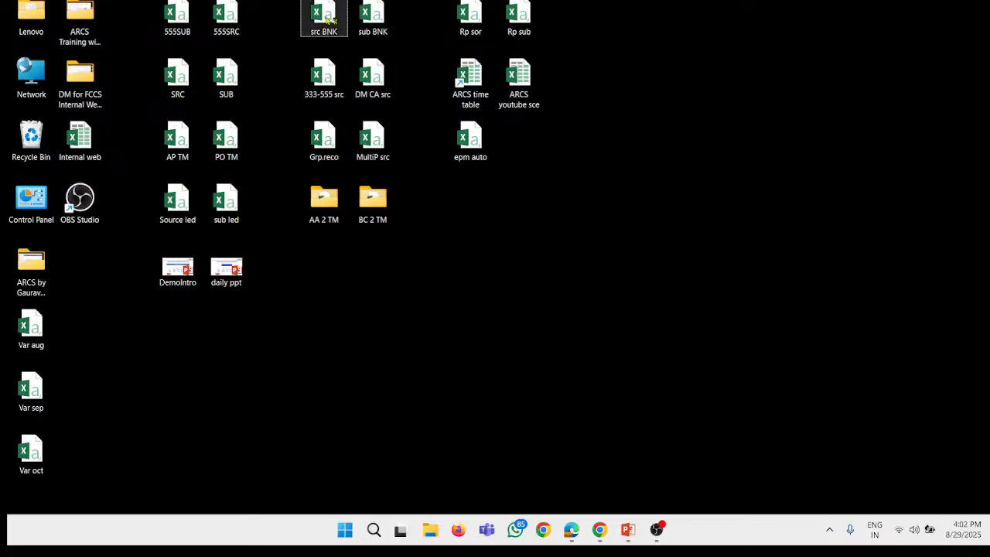
double_click(329, 18)
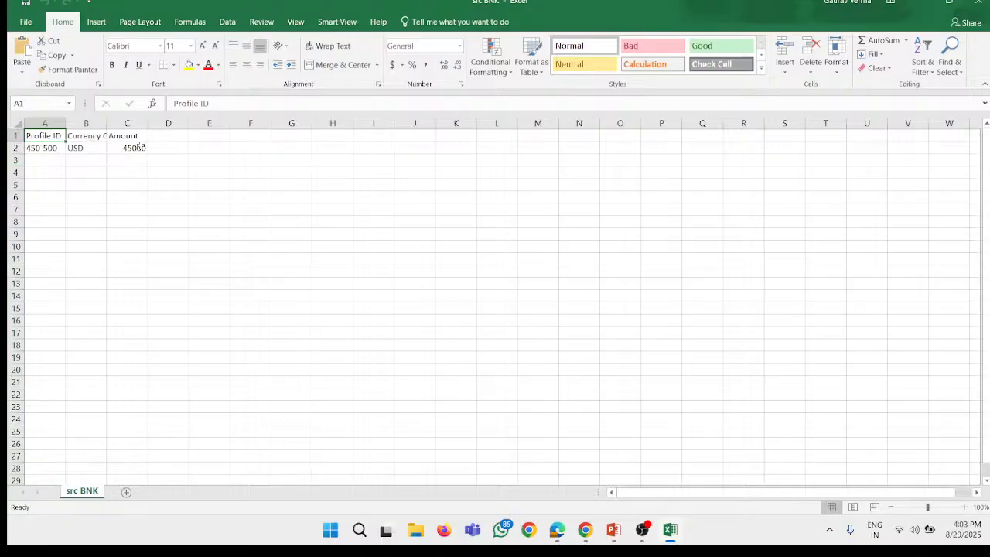
left_click(920, 3)
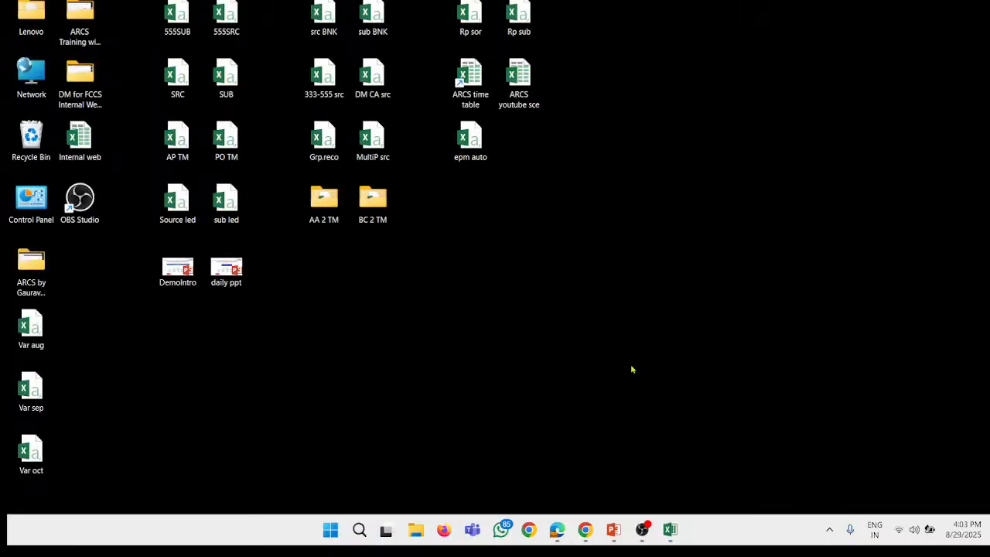
Step: Switch back to Account Reconciliation in Chrome, go to the application's Profiles page and start a new profile
left_click(584, 528)
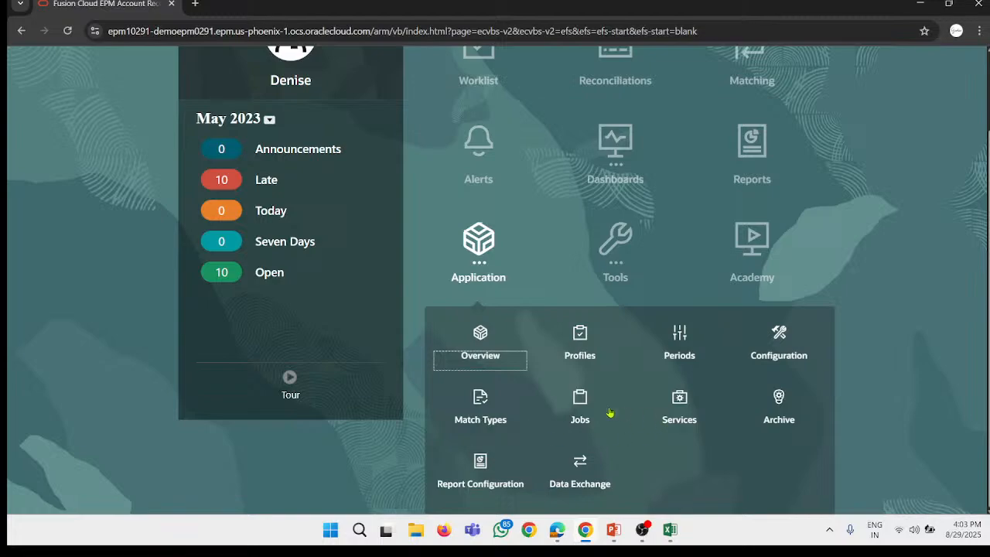
left_click(568, 350)
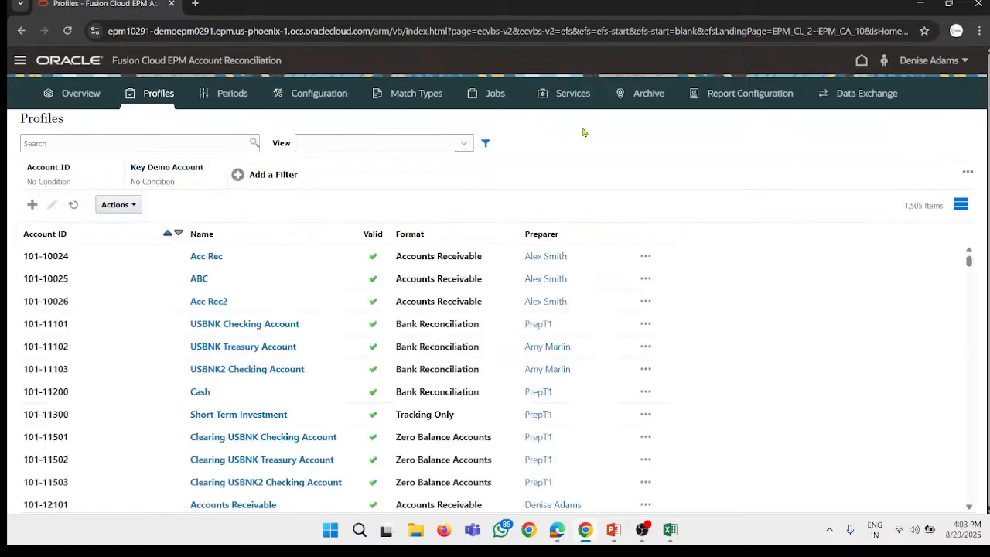
left_click(33, 205)
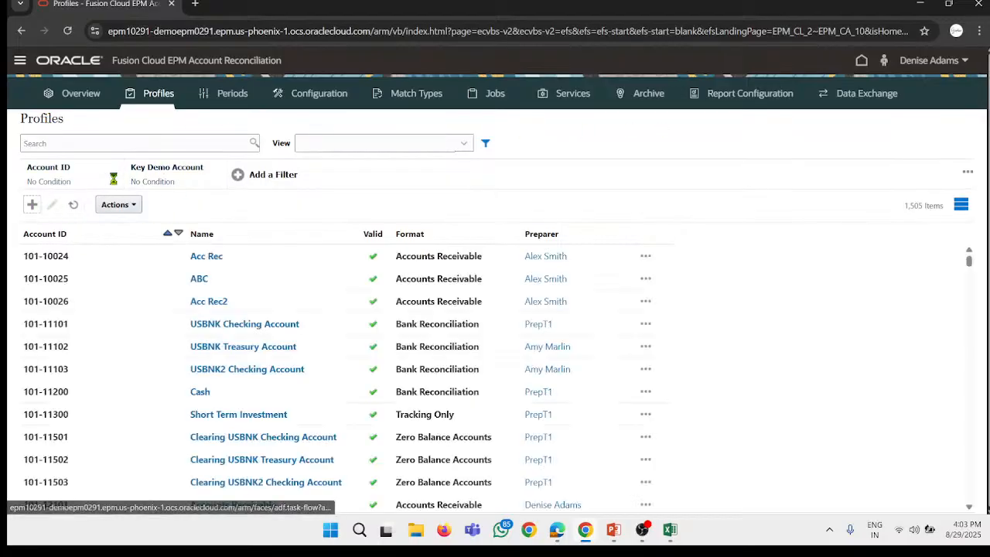
Step: Set the new profile's Account ID segments to company 450 and account 500, and name it Bank reco
left_click(256, 184)
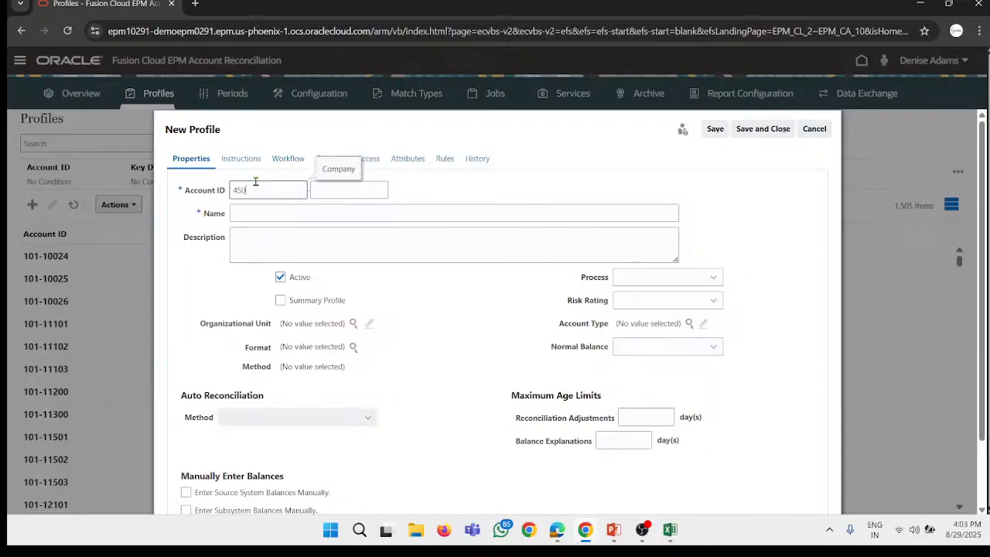
left_click(334, 190)
type("5")
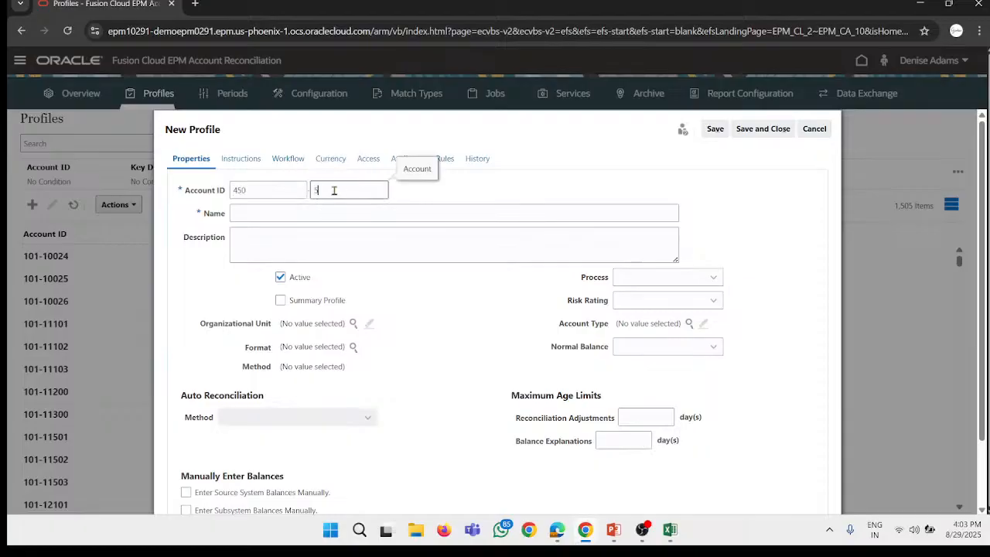
type("00")
left_click(291, 214)
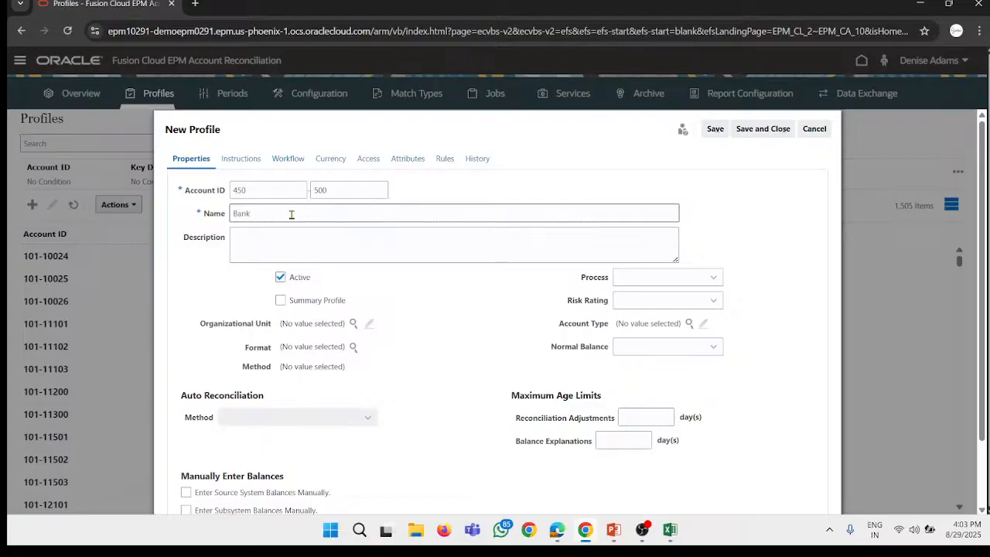
type("Bank reco")
left_click(295, 230)
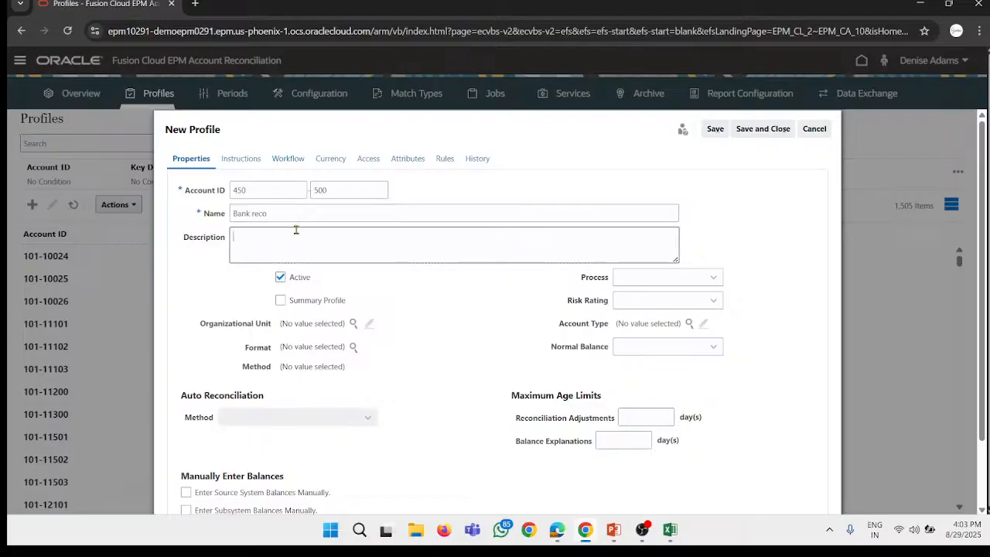
Step: Set the profile's Process to Balance Sheet and its Risk Rating to Medium
left_click(654, 278)
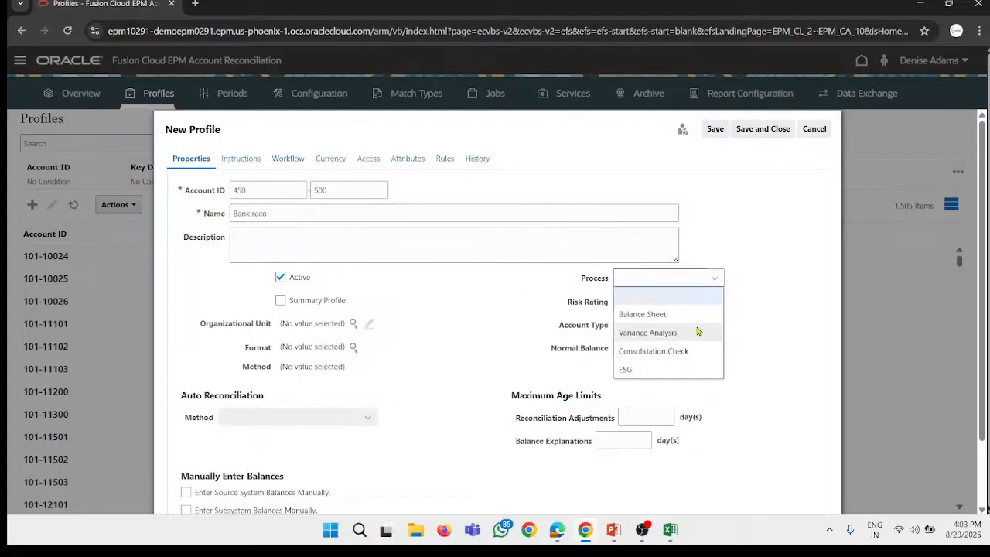
left_click(694, 323)
left_click(671, 301)
left_click(696, 352)
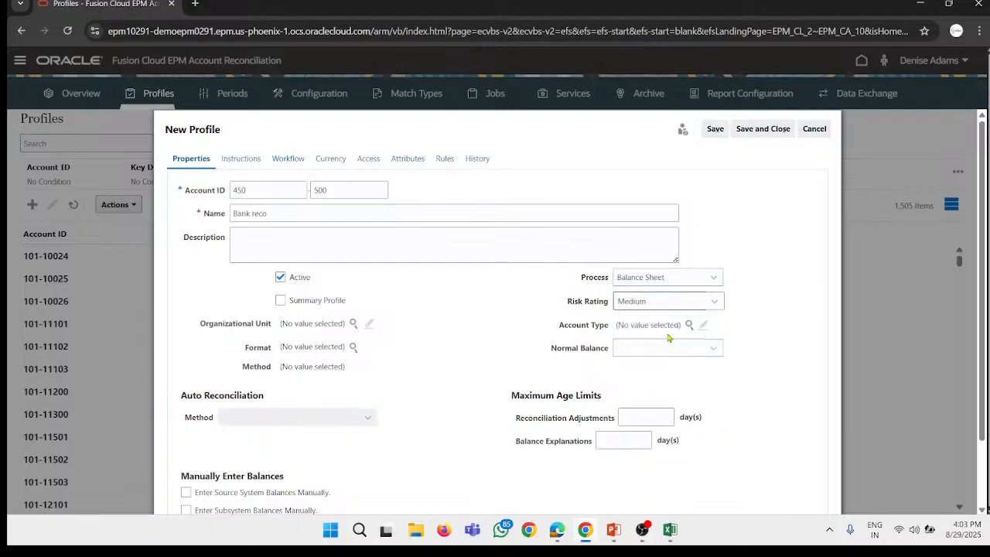
Step: Assign the Cash account type under Assets to the profile and set its Normal Balance to Debit
left_click(688, 324)
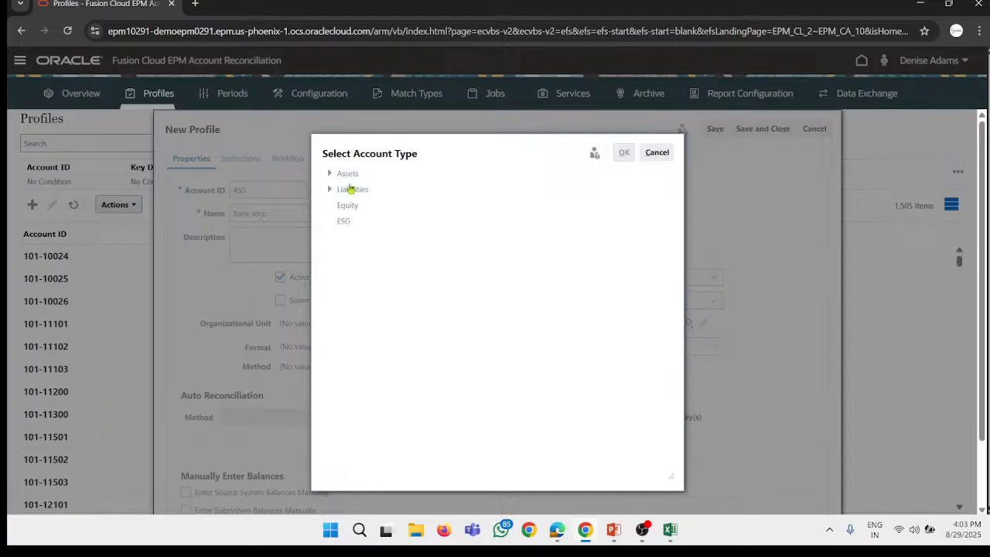
left_click(337, 175)
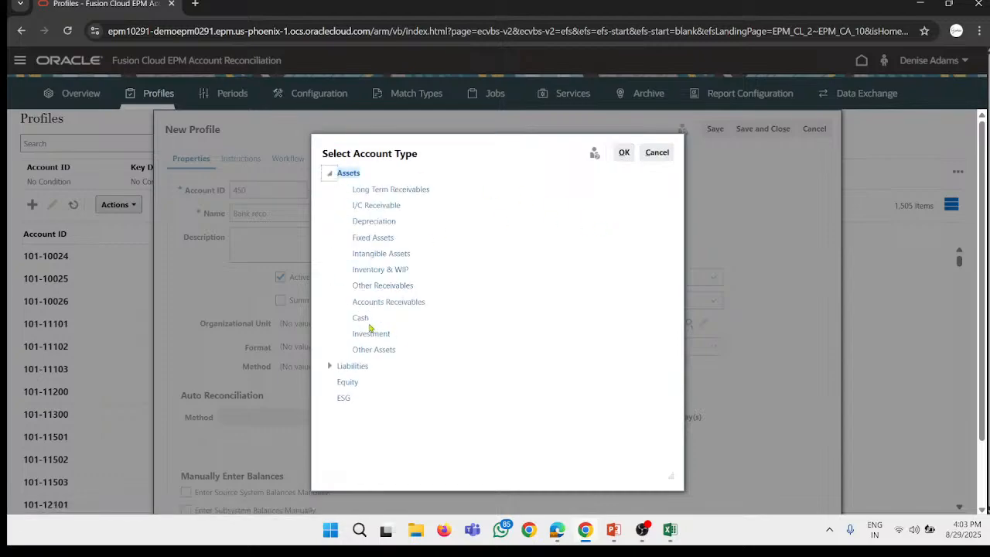
left_click(368, 319)
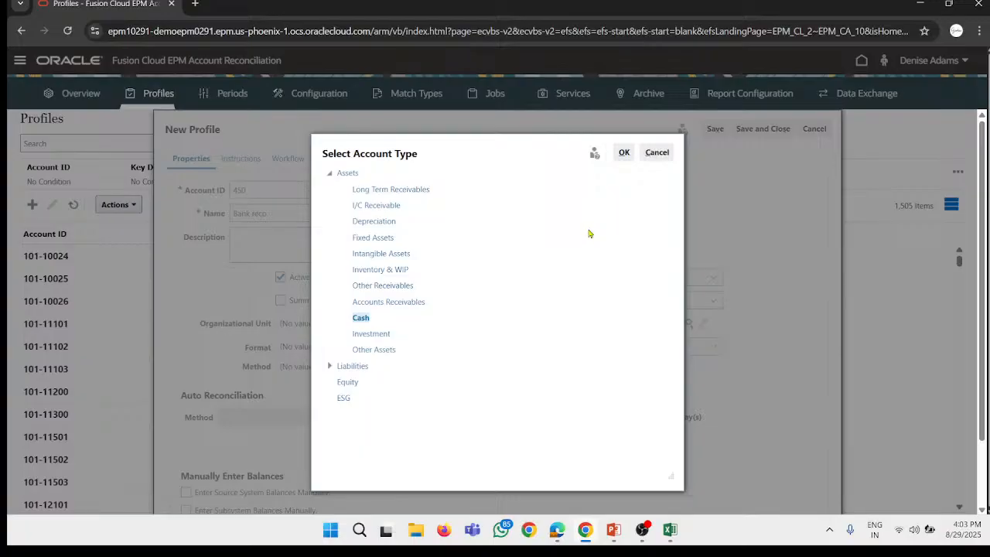
left_click(624, 153)
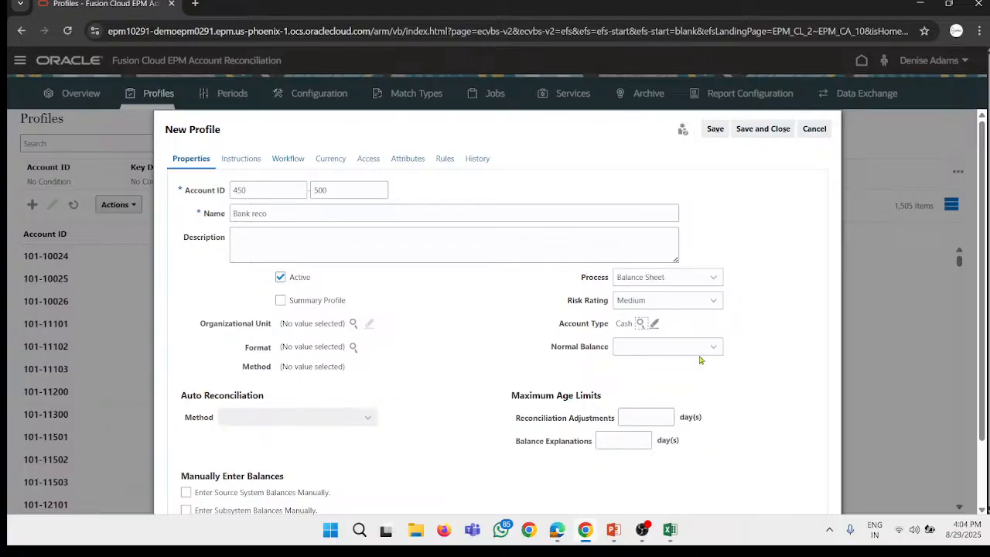
left_click(657, 354)
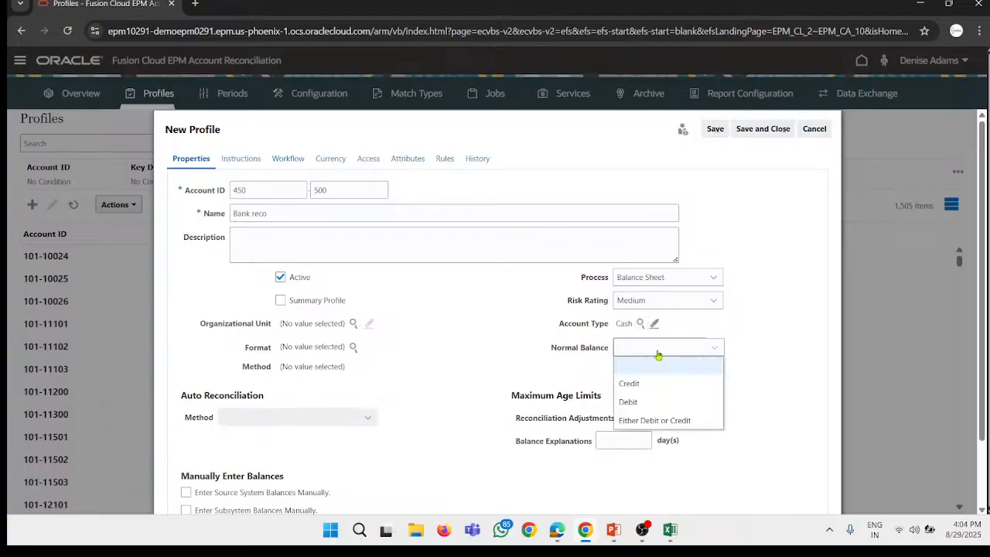
left_click(668, 400)
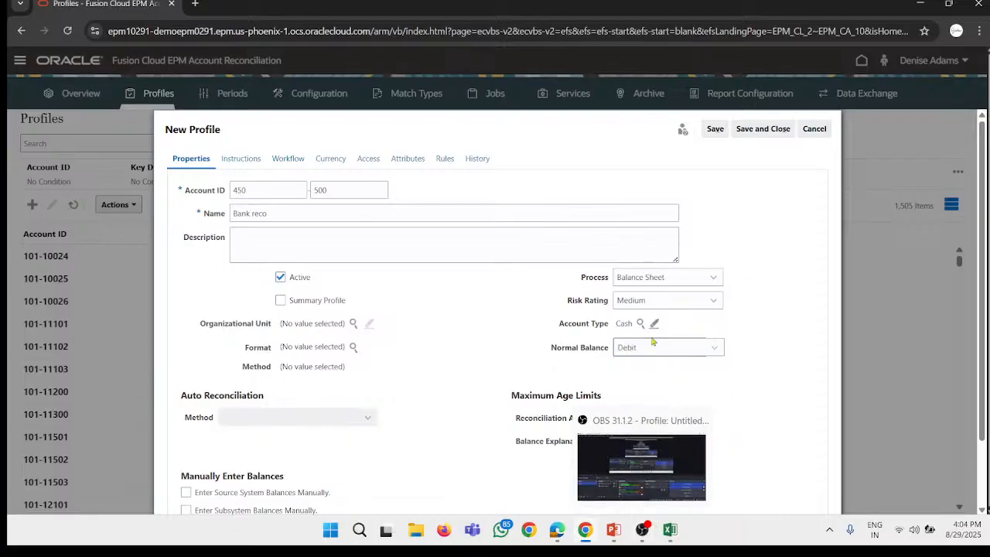
left_click(641, 533)
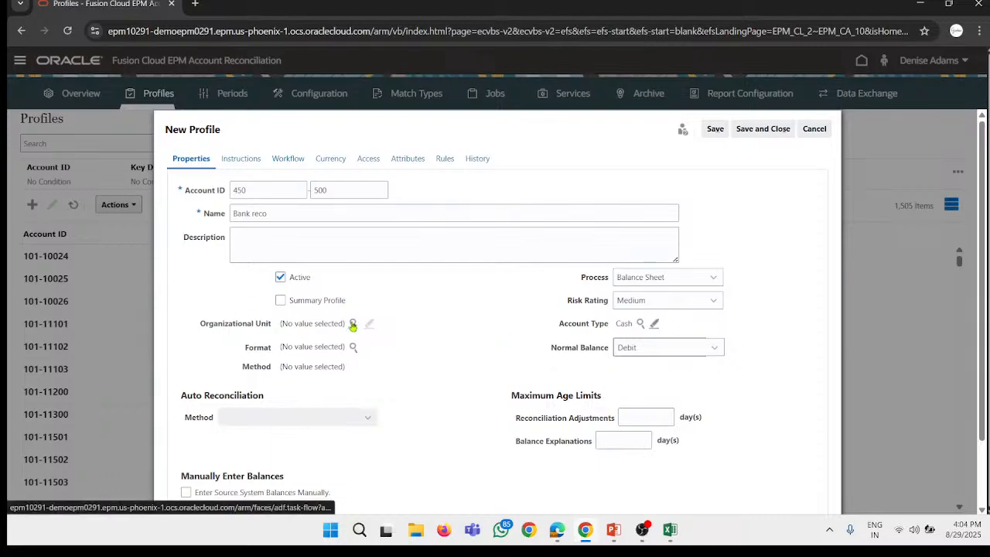
Step: Assign North America under Americas as the profile's Organizational Unit
left_click(352, 323)
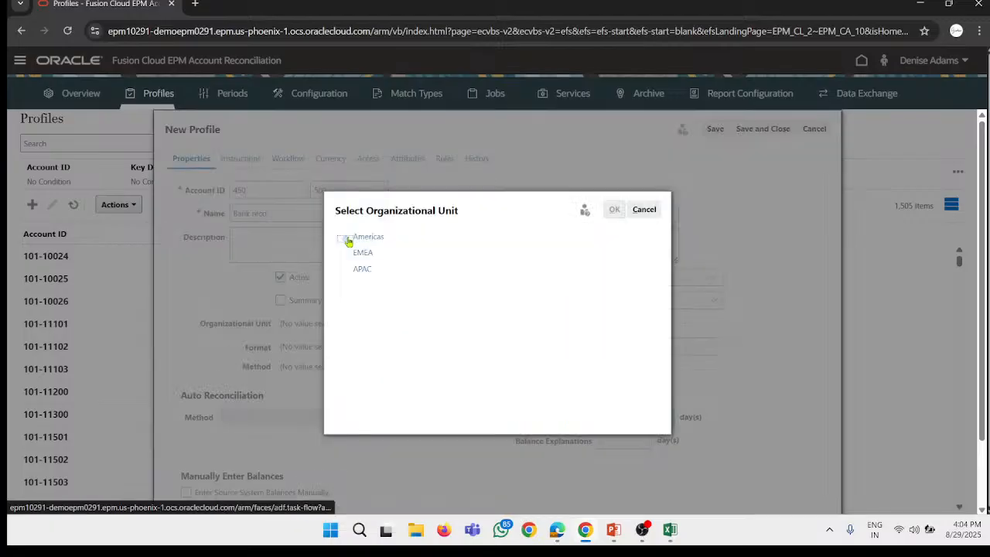
left_click(345, 236)
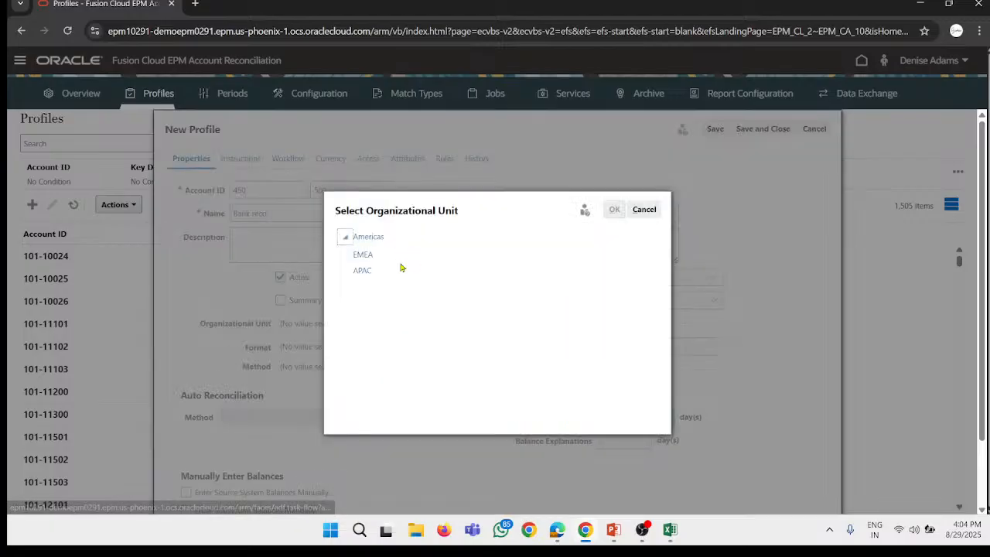
left_click(394, 253)
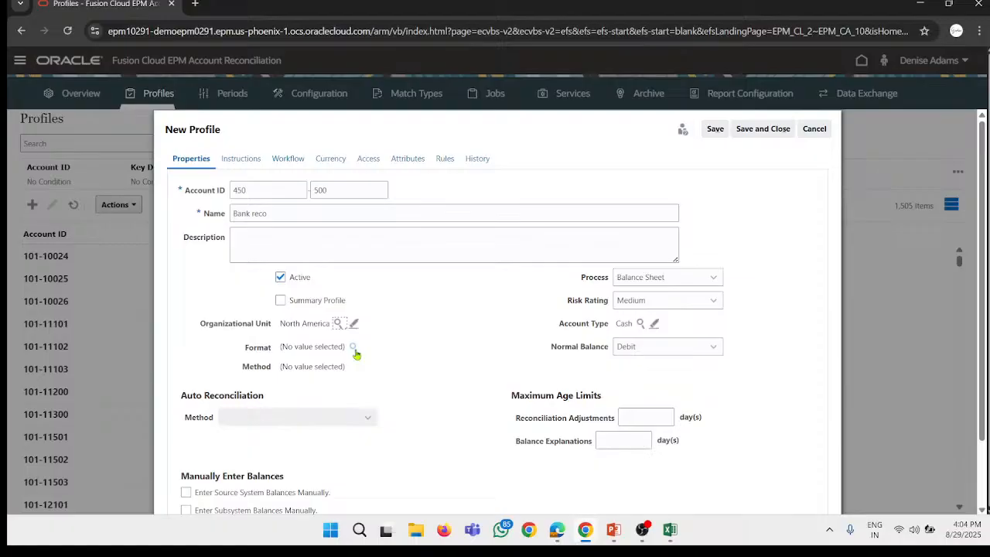
Step: Assign the Bank Reconciliation format to the profile and set its Auto Reconciliation method to Balance is zero
left_click(354, 347)
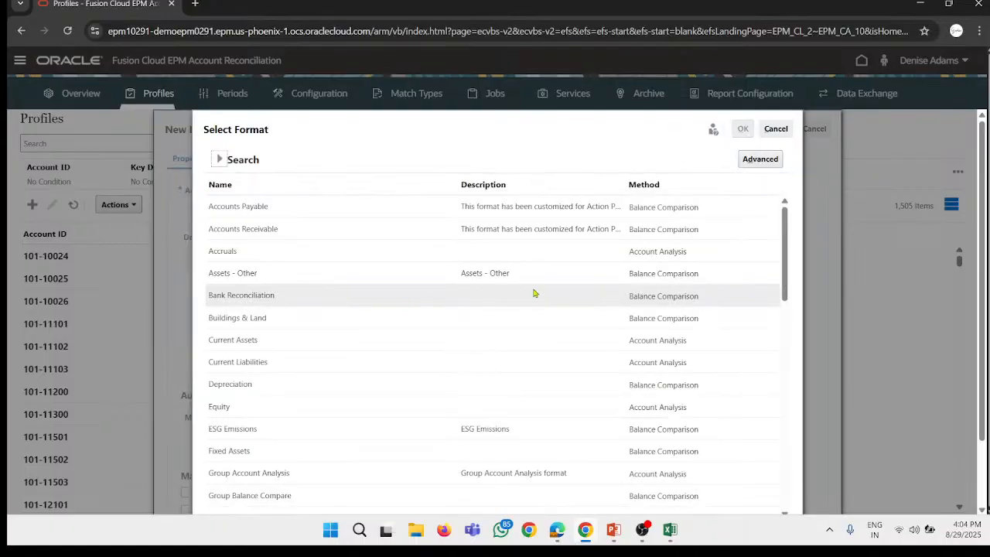
scroll(408, 342, "down", 3)
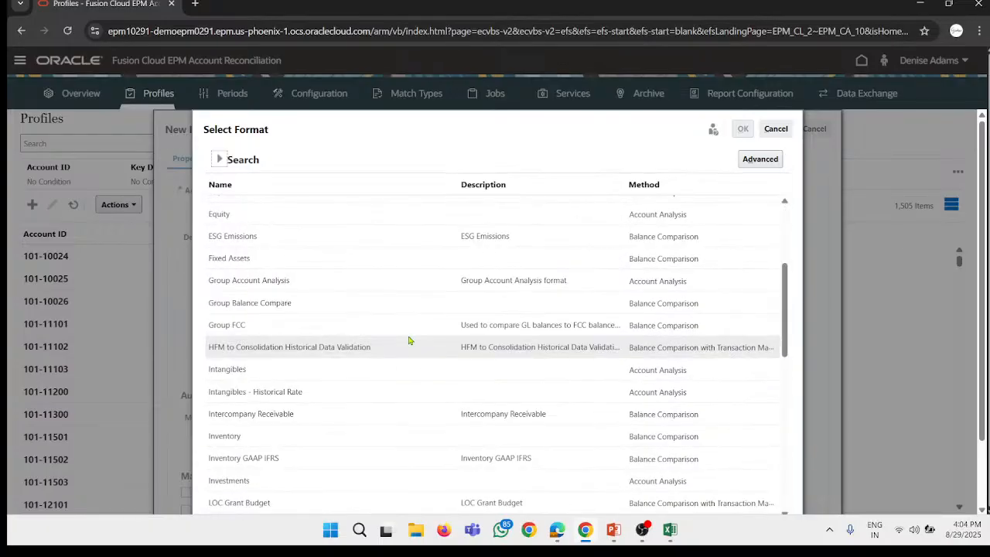
scroll(410, 338, "up", 3)
left_click(369, 300)
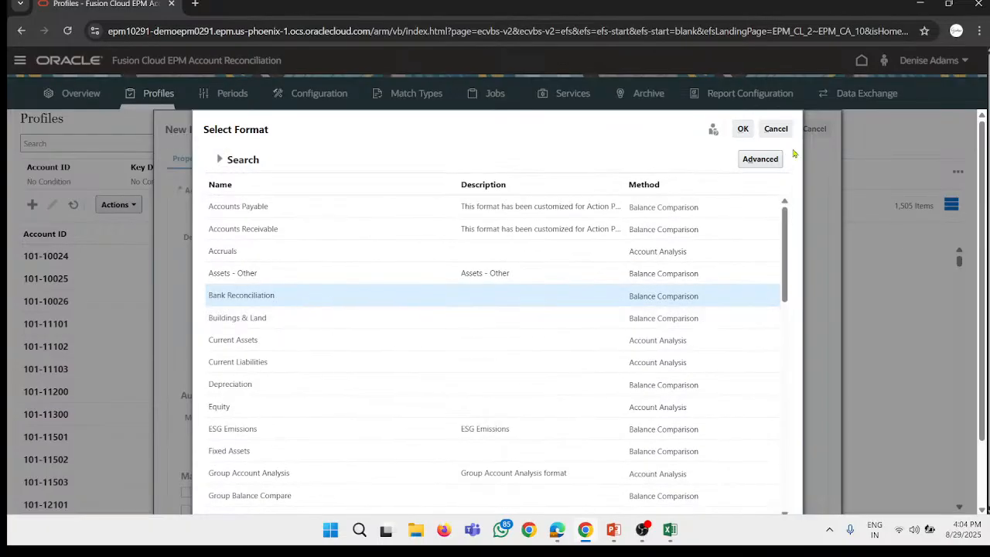
left_click(743, 129)
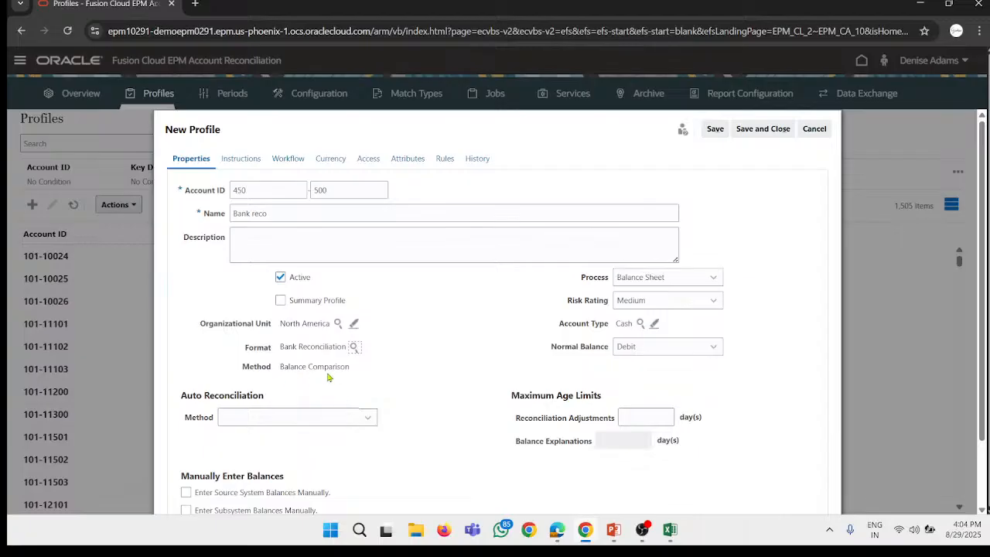
left_click(301, 418)
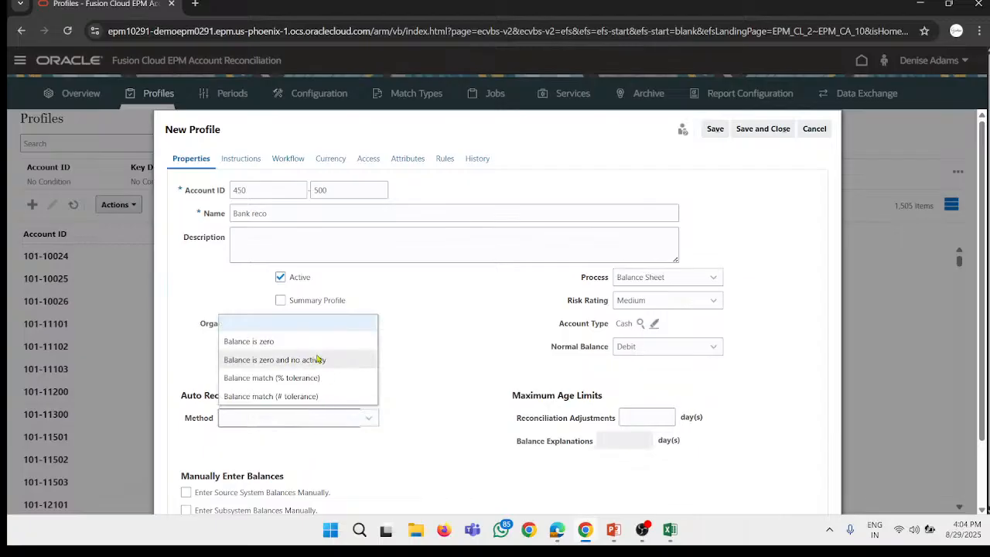
left_click(279, 342)
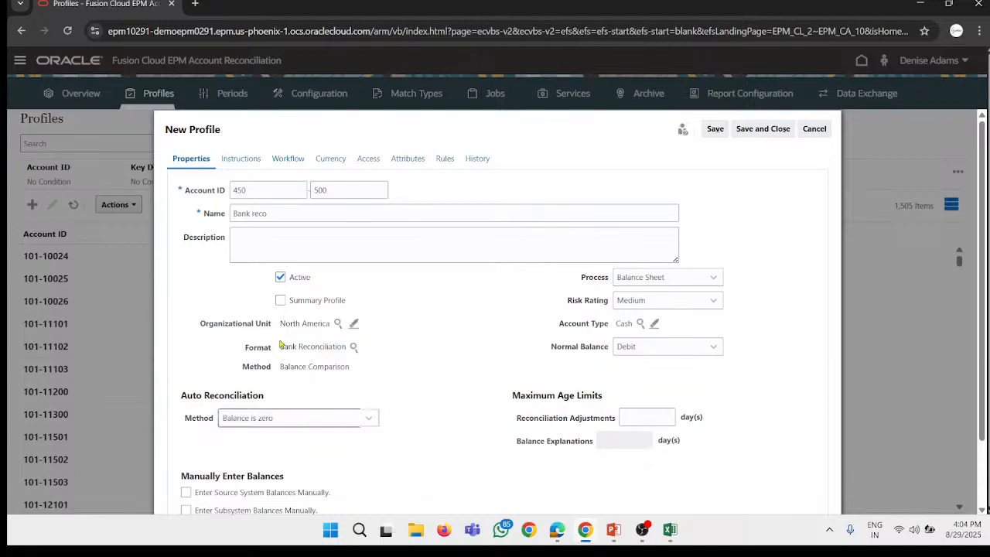
Step: Set the maximum age limit for Reconciliation Adjustments to 10 days and save the profile
left_click(656, 417)
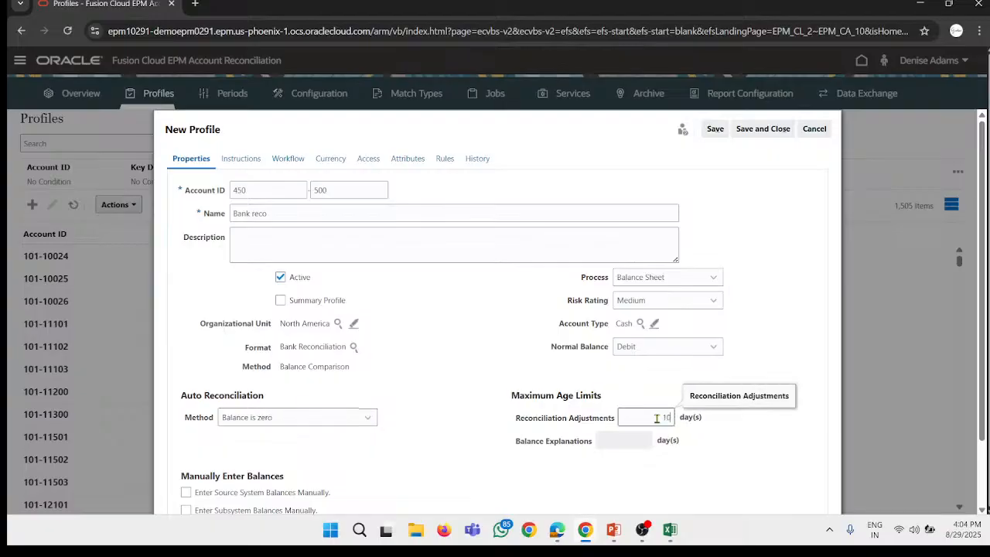
scroll(533, 438, "down", 1)
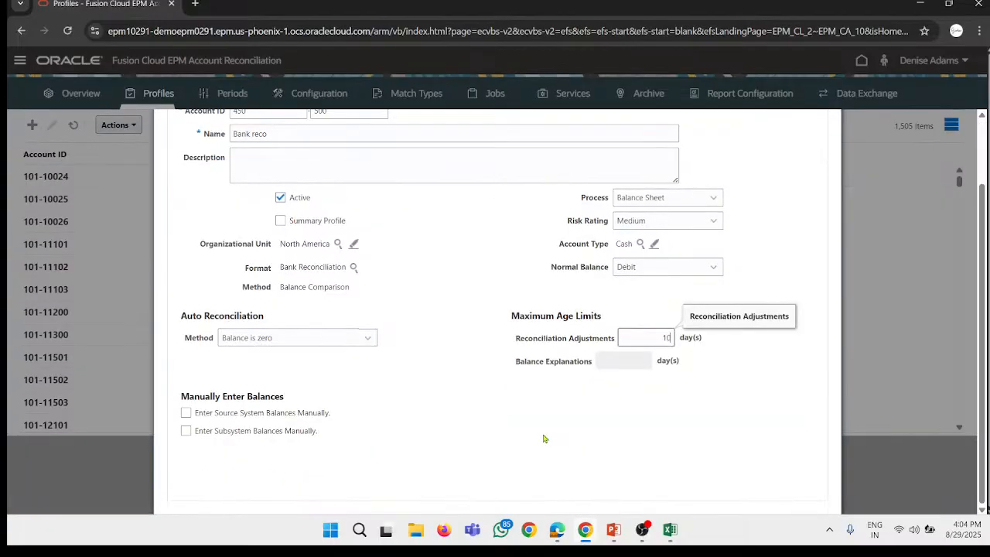
left_click(635, 365)
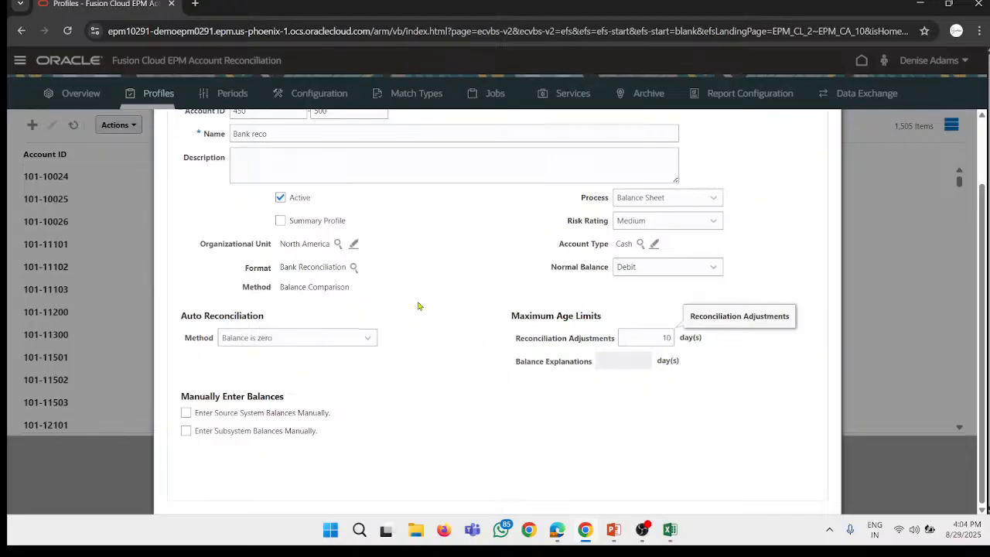
scroll(569, 311, "up", 1)
scroll(340, 390, "down", 1)
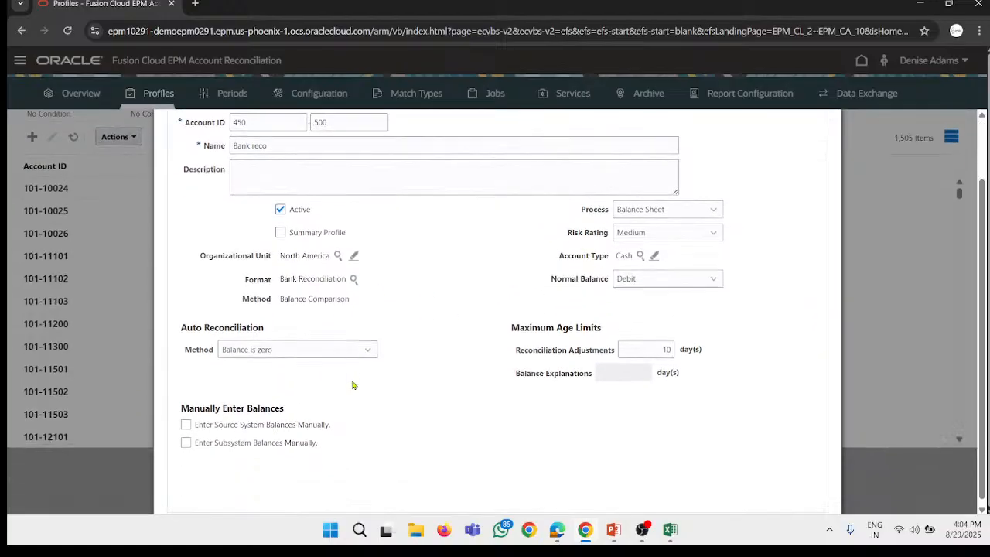
scroll(242, 410, "down", 1)
scroll(310, 379, "up", 2)
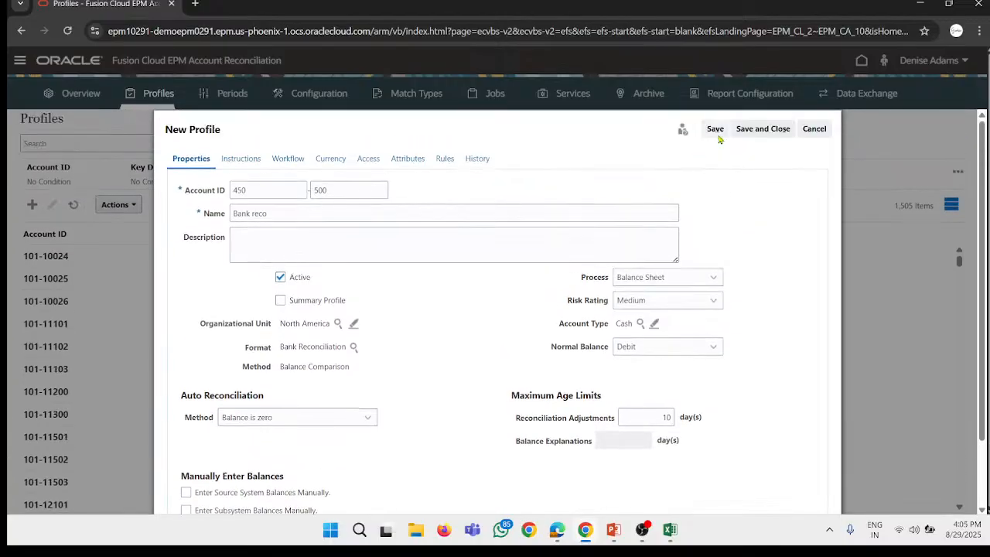
left_click(716, 133)
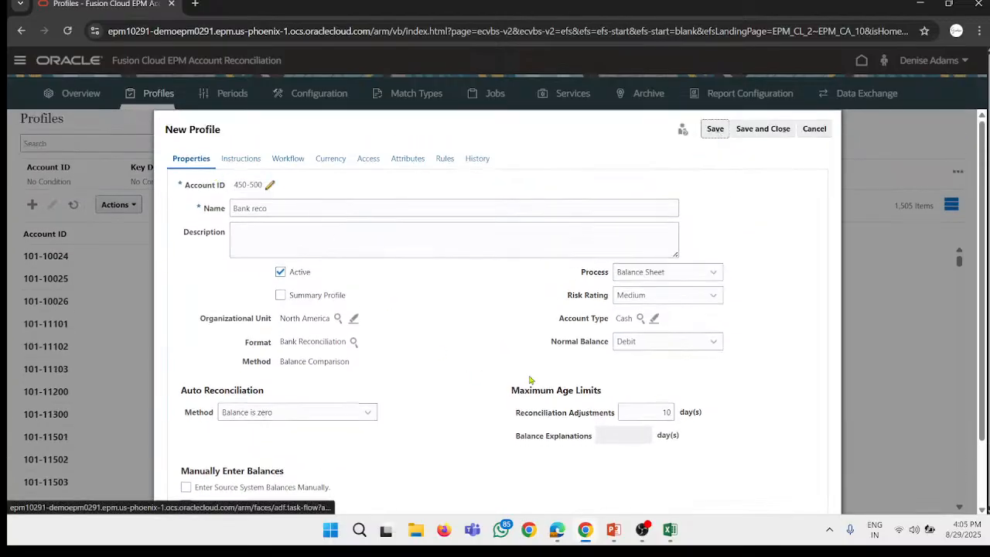
Step: Start the profile's own instructions with the text "Make sure to attach atleat"
scroll(269, 162, "down", 2)
scroll(270, 161, "up", 2)
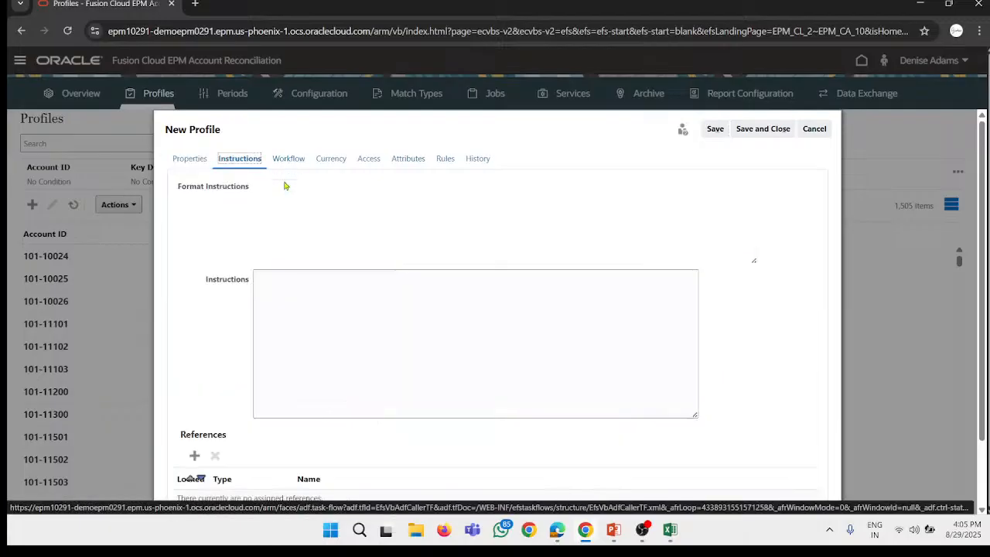
left_click(302, 161)
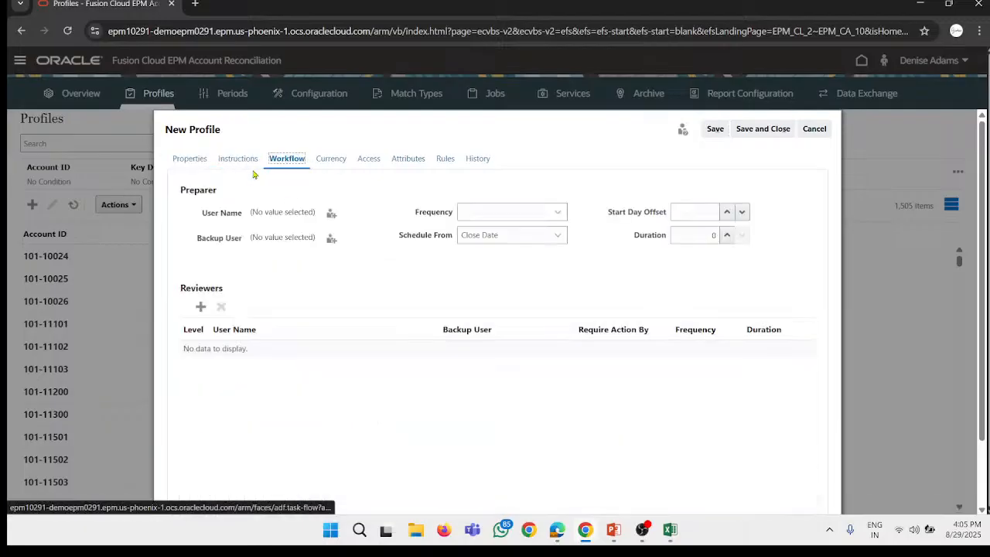
left_click(233, 164)
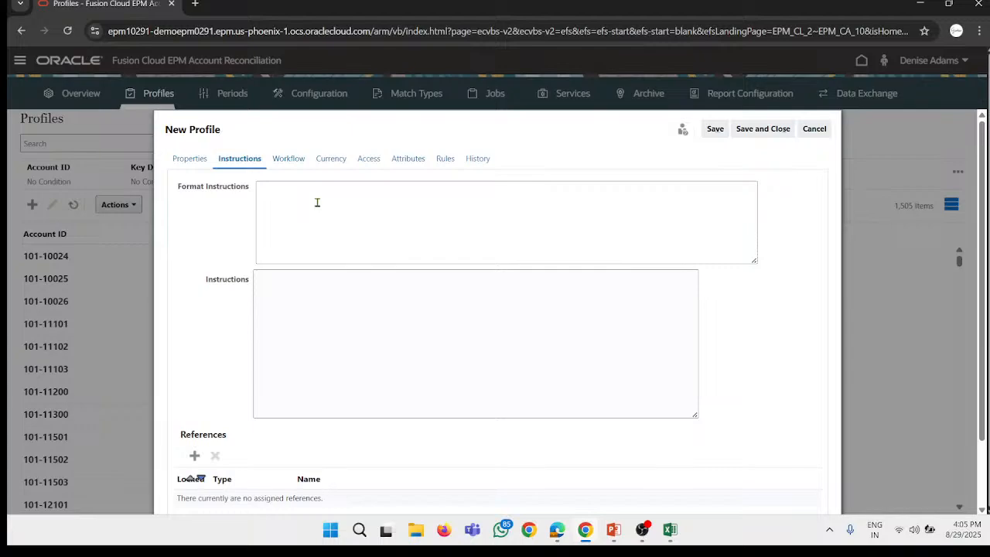
left_click(292, 291)
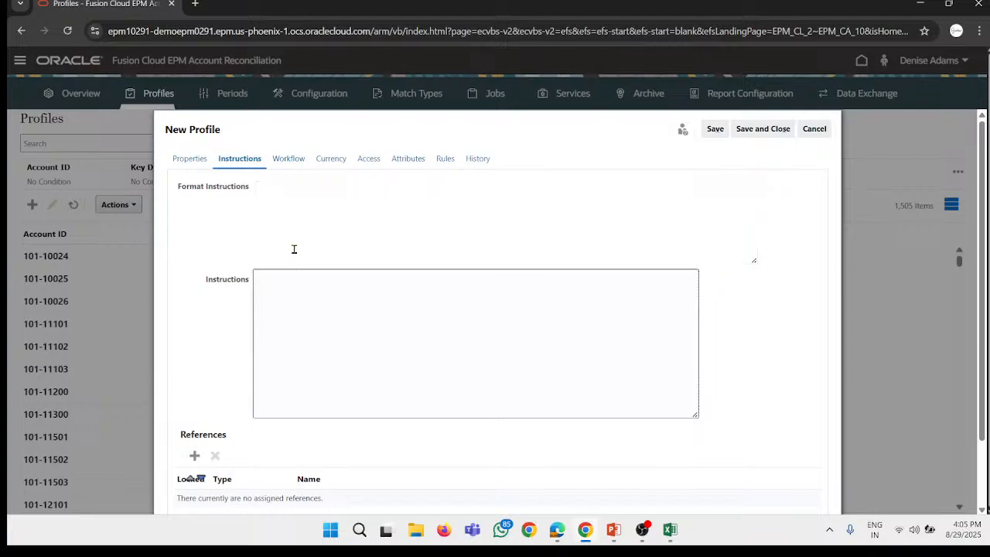
type("M")
type("ake sure ")
type("to a")
type("ttach at")
type("les")
type("t")
Step: Correct the misspelled last word of the instructions to "at least" and complete the sentence with "one attachment"
right_click(331, 281)
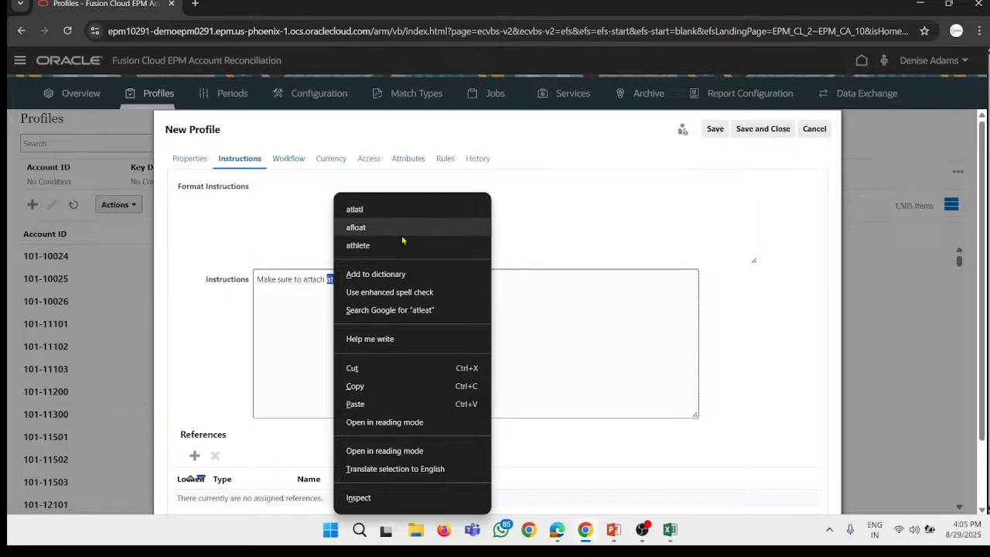
left_click(323, 312)
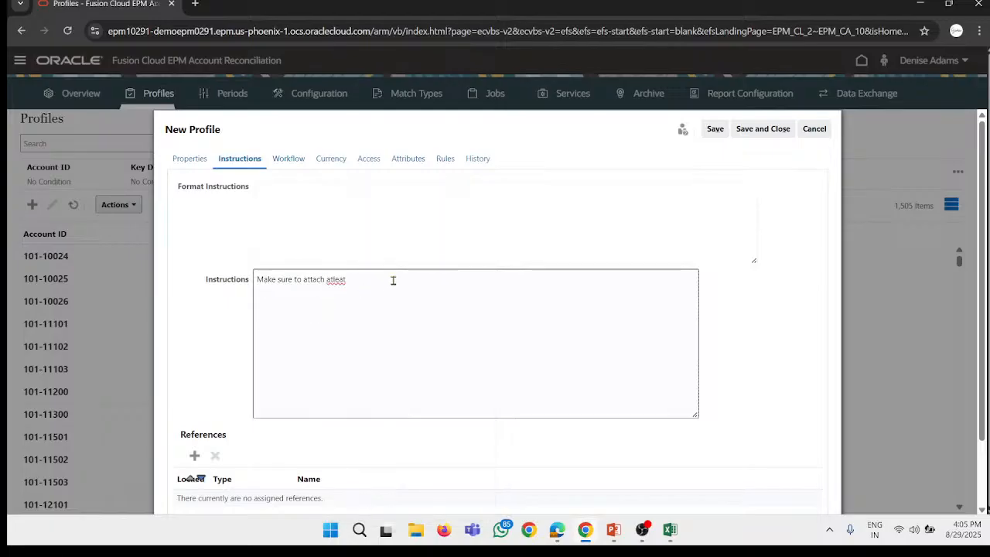
key("BackSpace")
key("BackSpace")
key("BackSpace")
type("east")
right_click(345, 280)
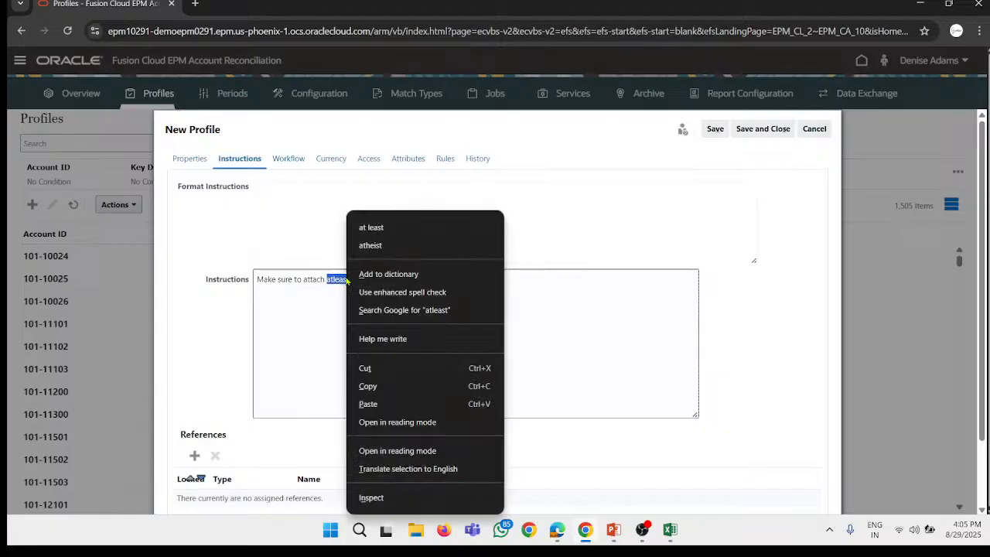
left_click(370, 226)
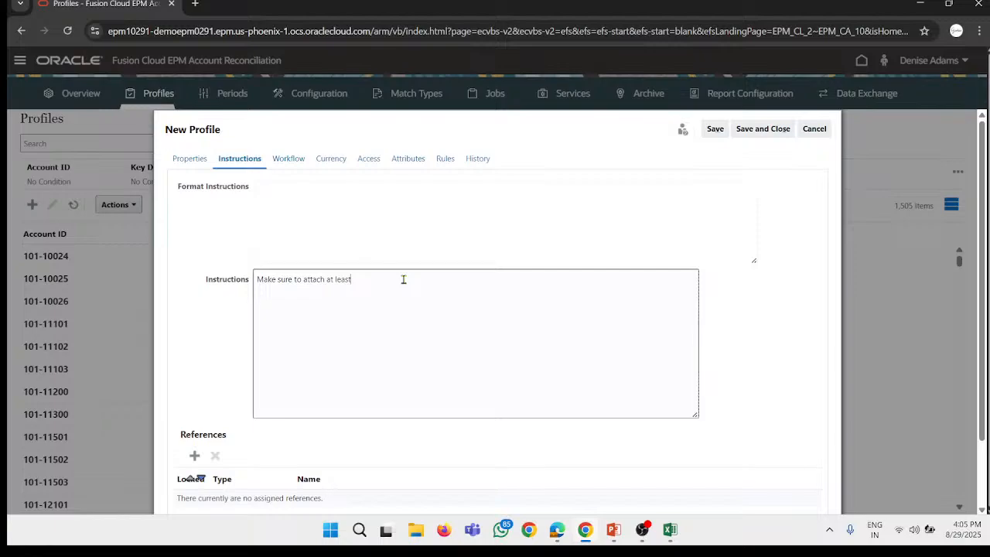
type("one attachment")
Step: Assign the first user from an unfiltered user search as the Preparer in the profile's workflow
left_click(288, 160)
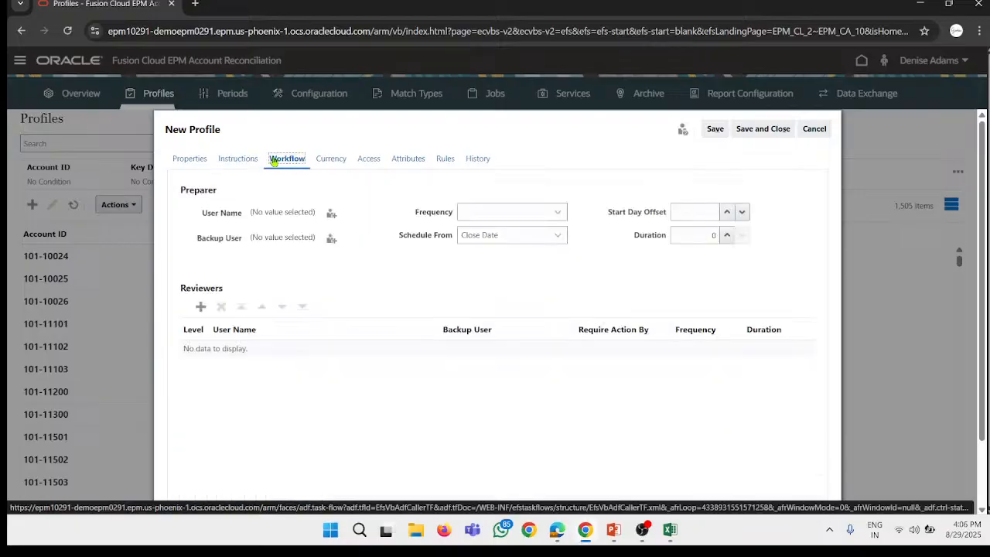
left_click(243, 160)
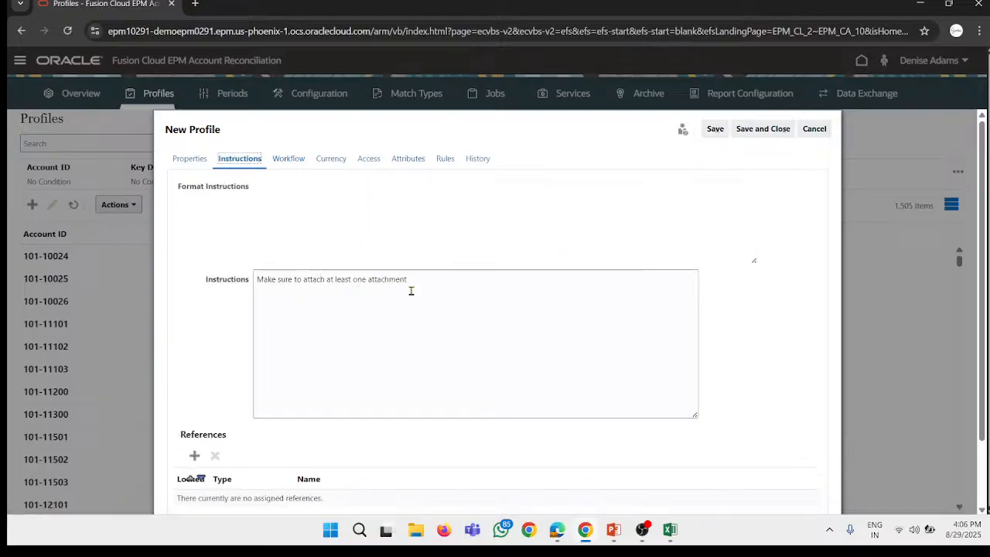
left_click(290, 160)
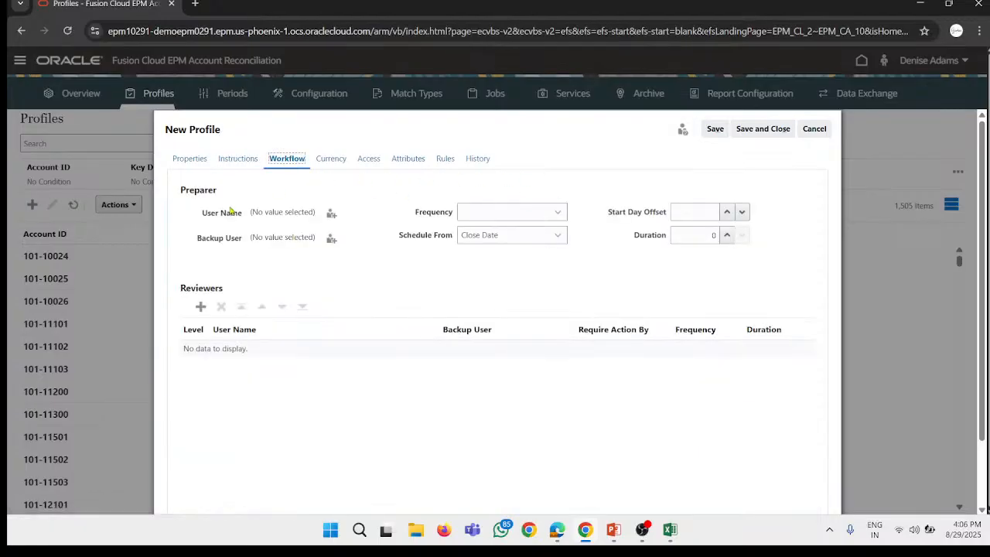
left_click(331, 213)
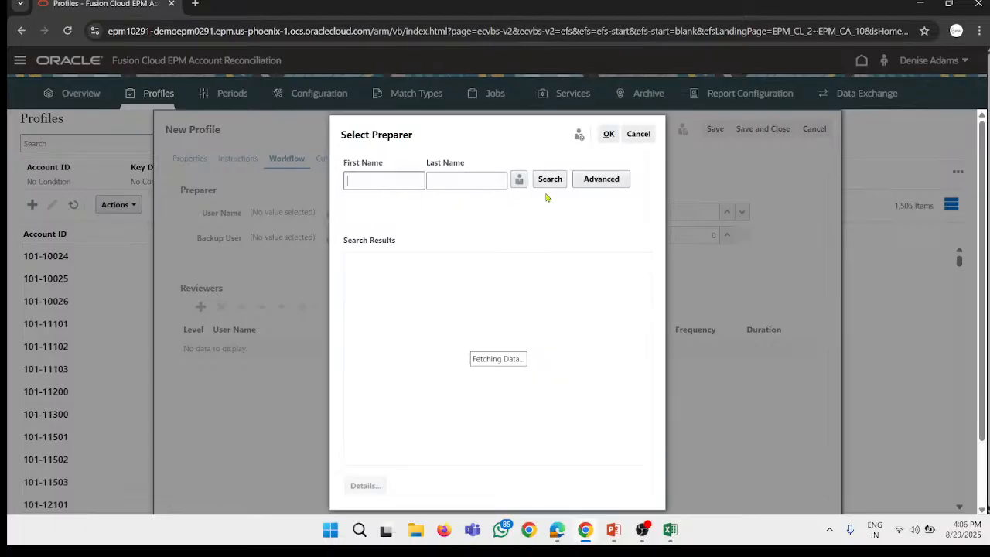
left_click(549, 178)
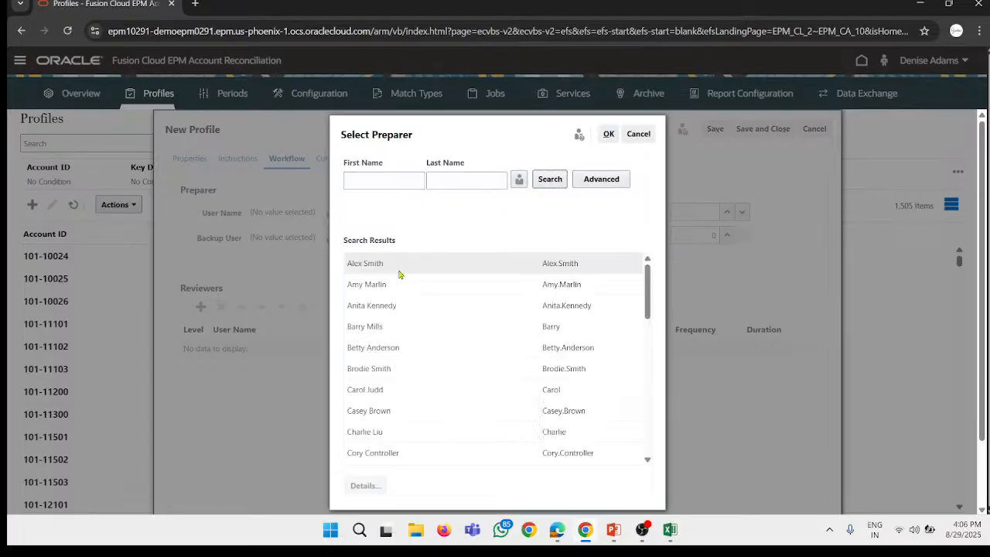
left_click(405, 263)
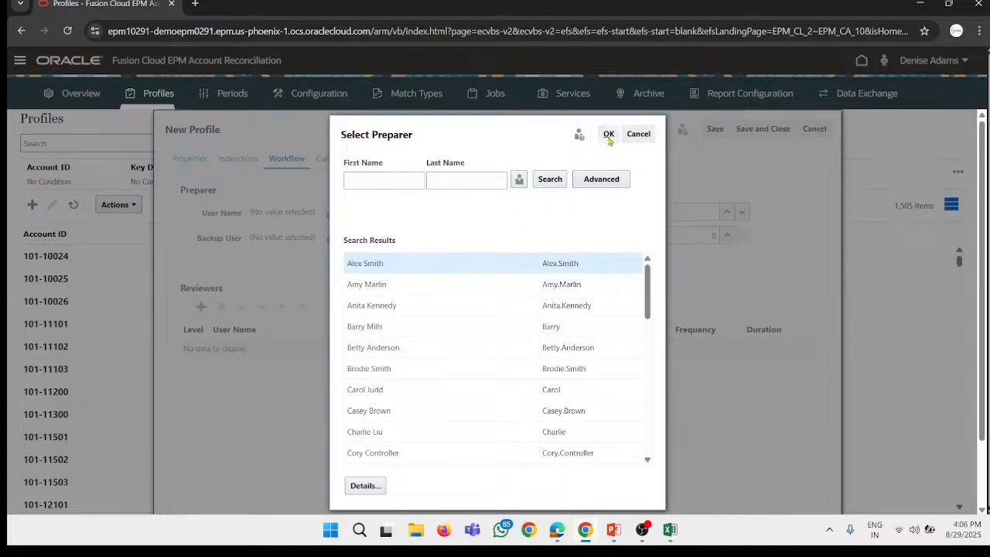
left_click(609, 135)
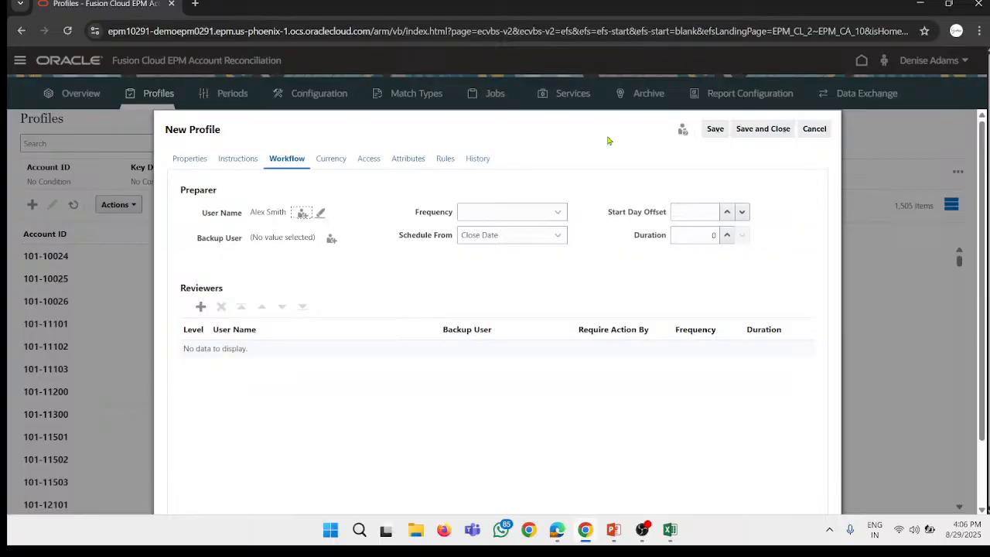
Step: Set the preparer's Frequency to Monthly, Start Day Offset to 3 and Duration to 2
left_click(511, 212)
left_click(499, 245)
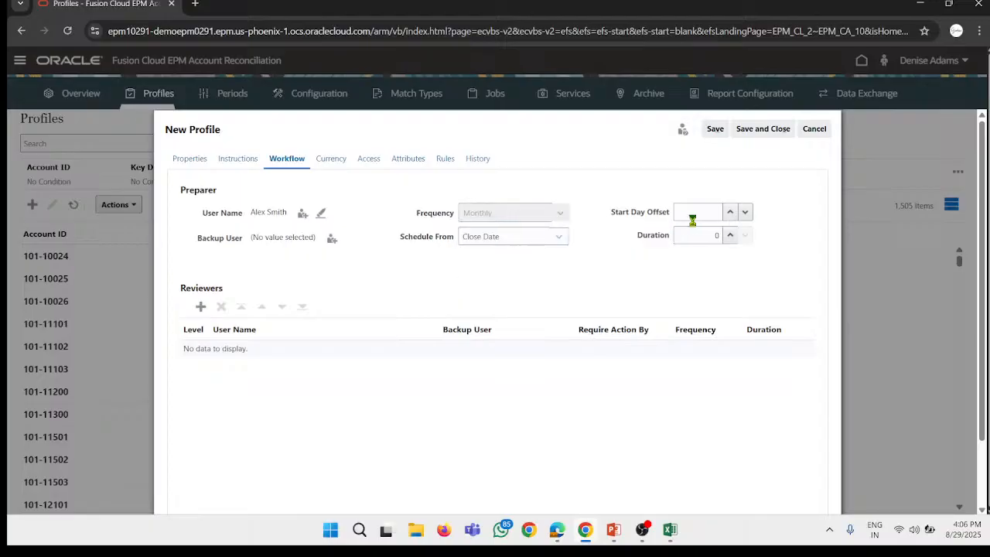
left_click(733, 213)
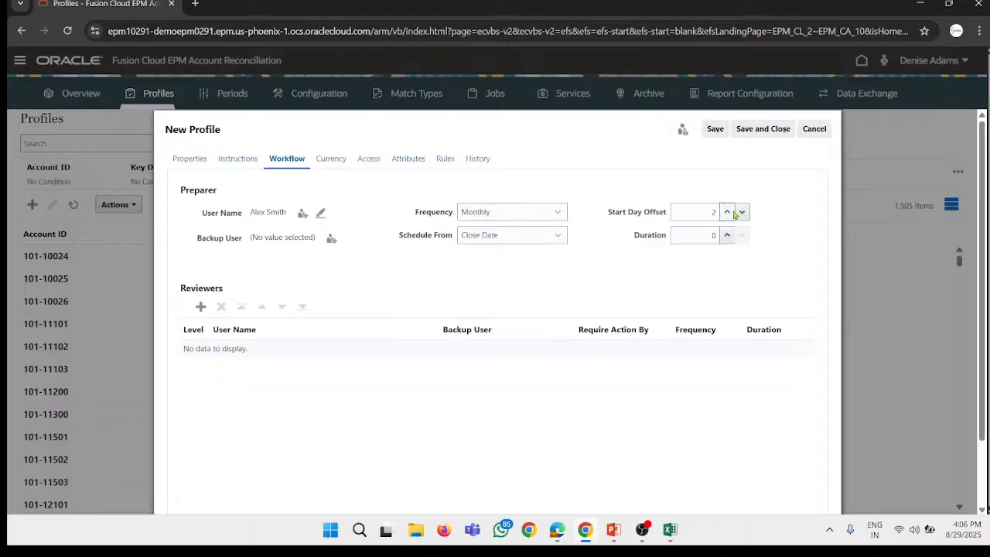
left_click(733, 212)
left_click(727, 235)
left_click(727, 235)
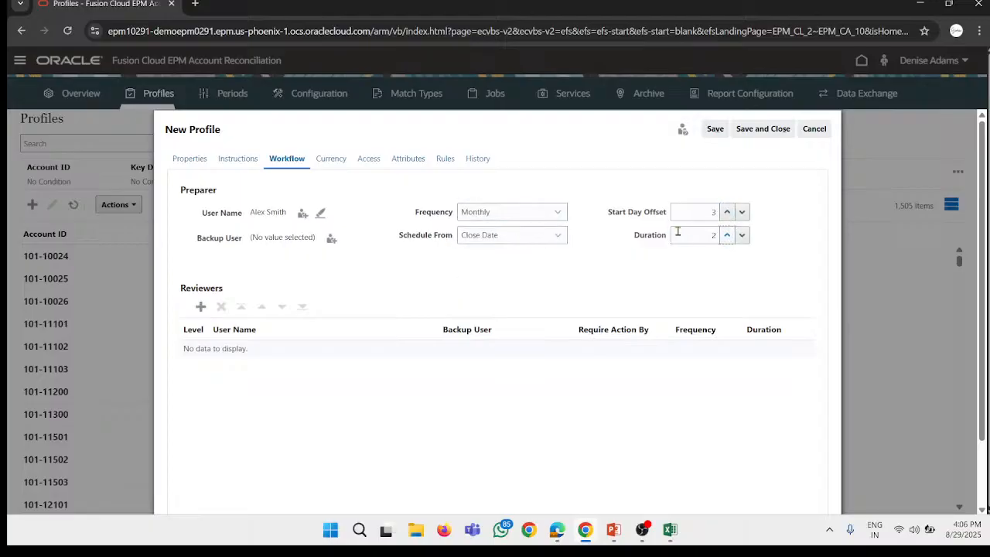
Step: Add a level 1 reviewer, assigning the second user from an unfiltered search, with a Duration of 2
left_click(200, 306)
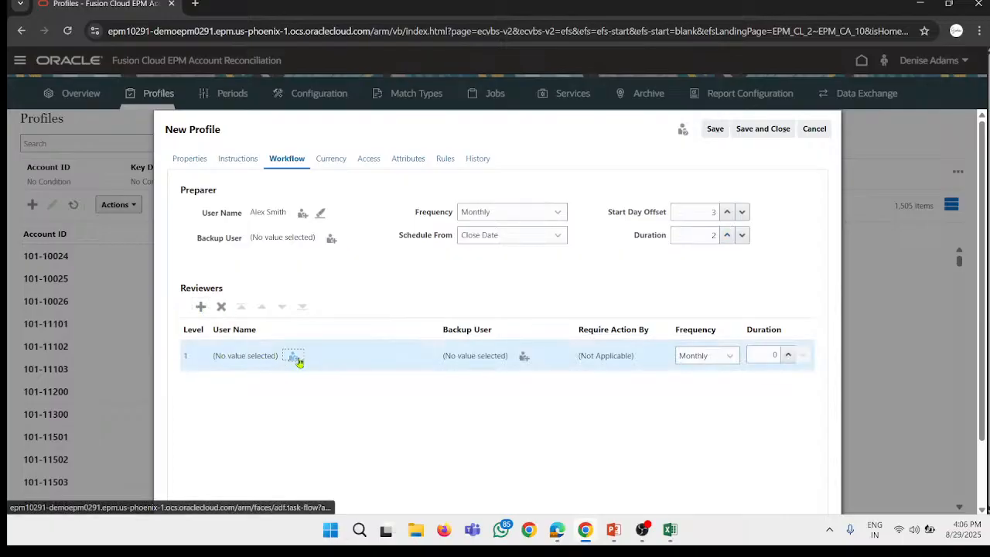
left_click(294, 355)
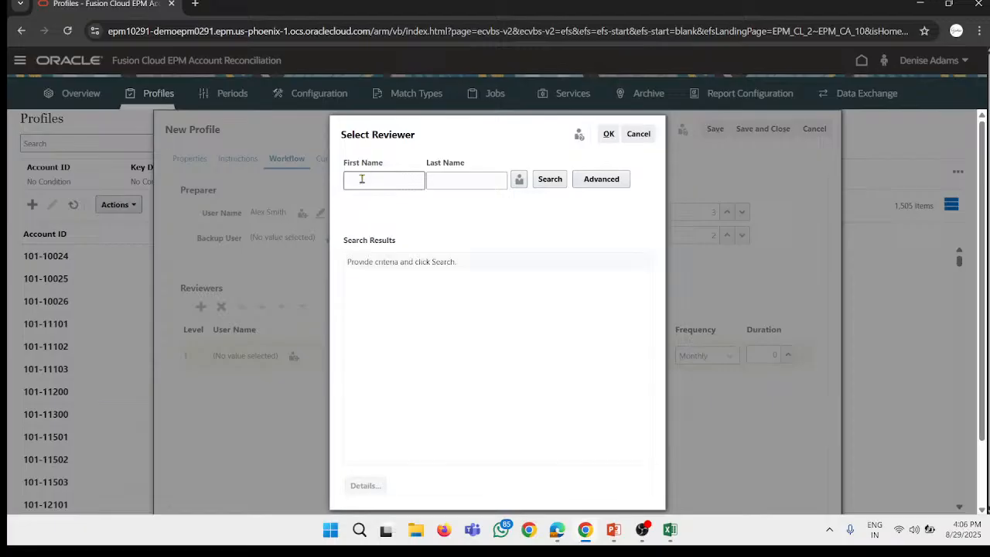
left_click(361, 178)
key("Return")
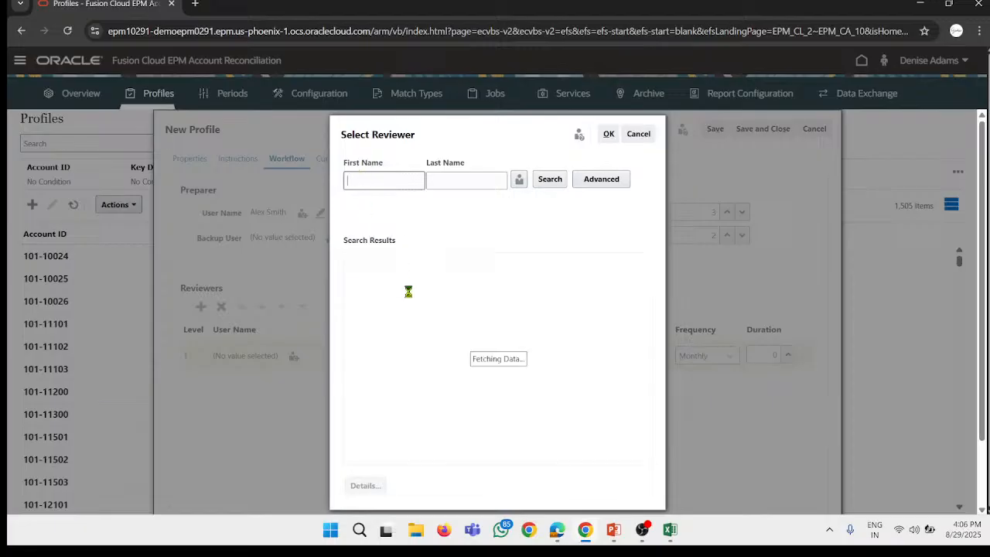
left_click(408, 287)
left_click(610, 135)
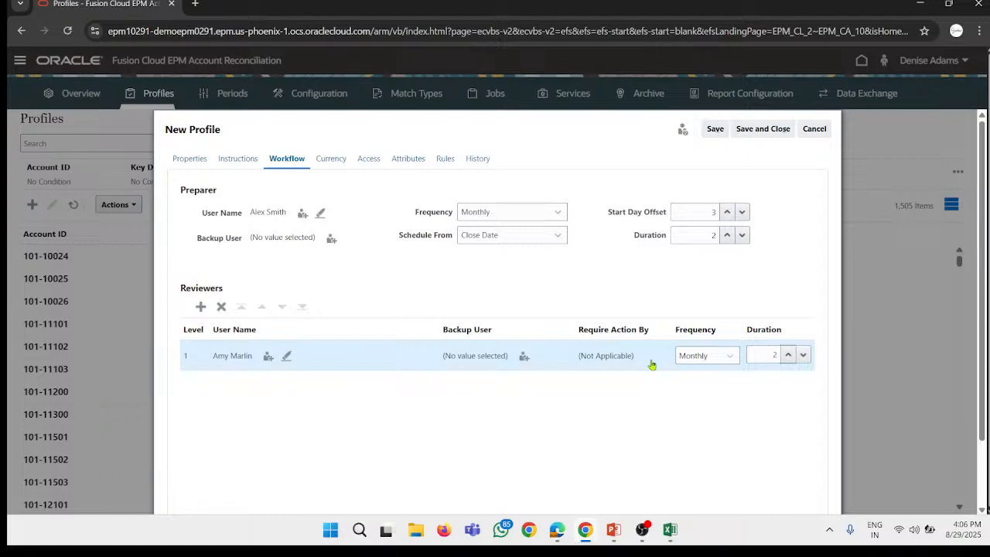
Step: Set the profile's currency Rate Type to Accounting and disable the Entered and Reporting currency buckets
left_click(333, 159)
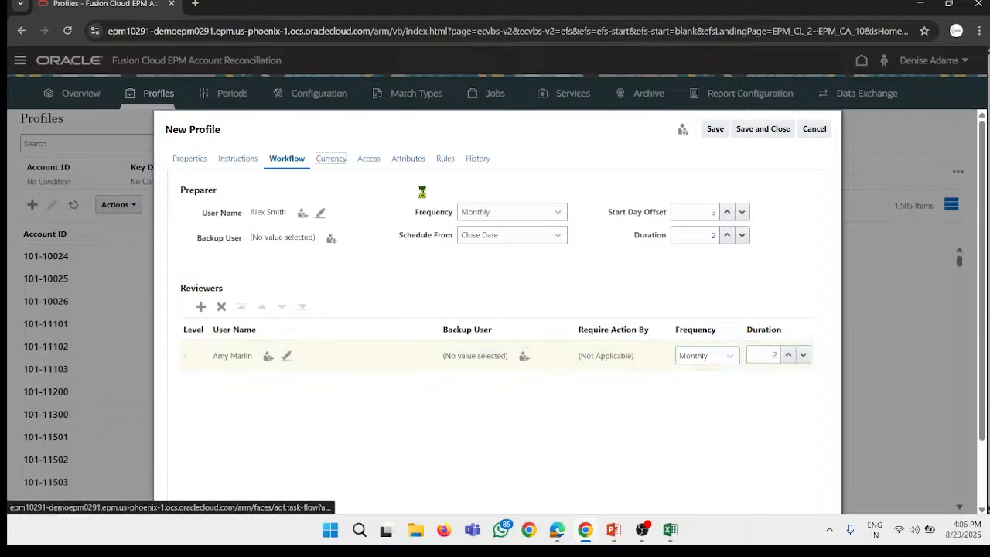
left_click(312, 230)
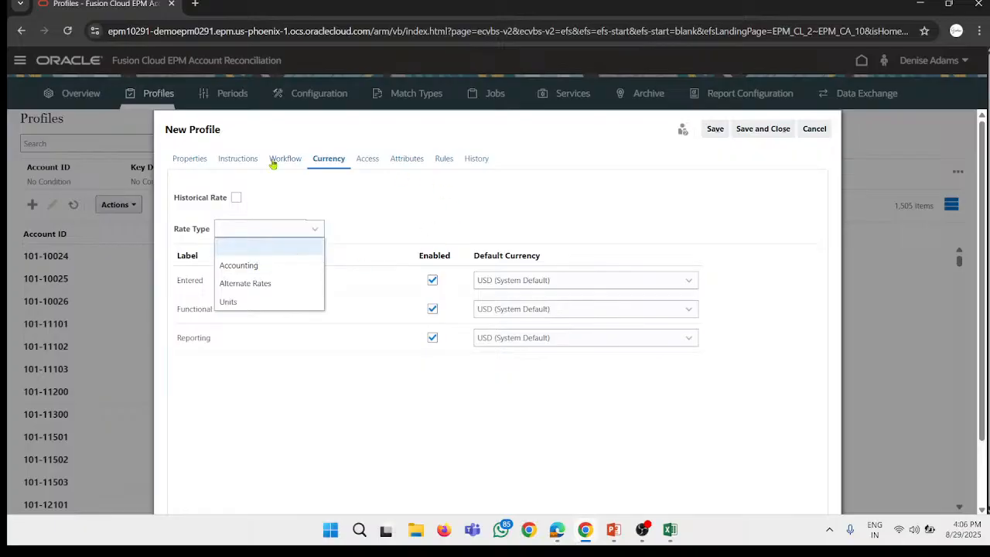
left_click(275, 266)
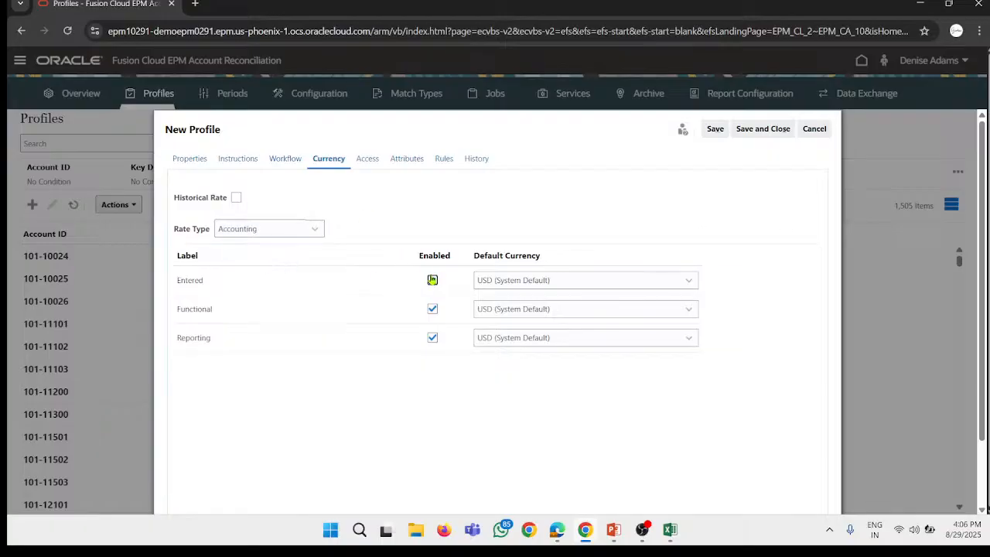
left_click(433, 280)
left_click(432, 338)
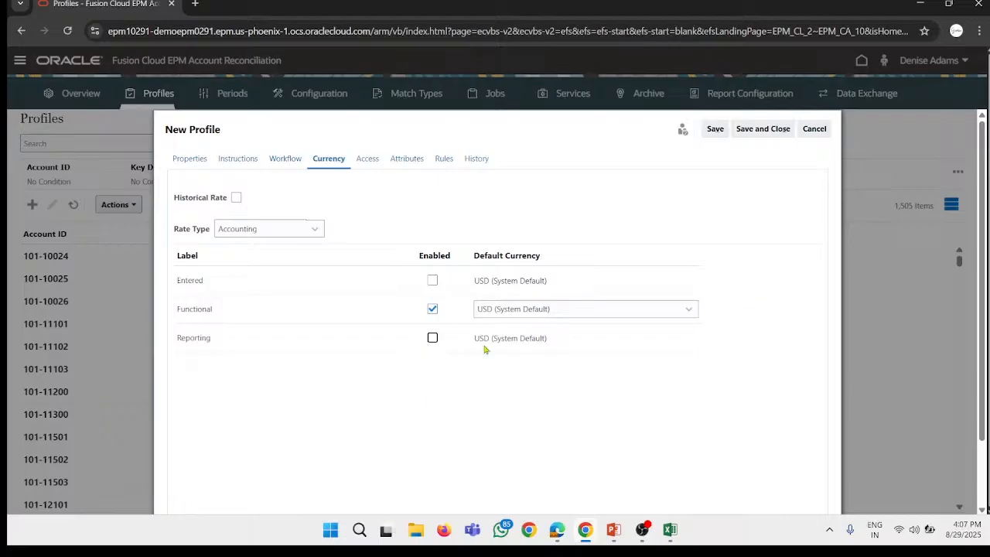
Step: Check the profile's access and attribute settings, and start a new rule of type Require Reconciliation Attachment
left_click(365, 160)
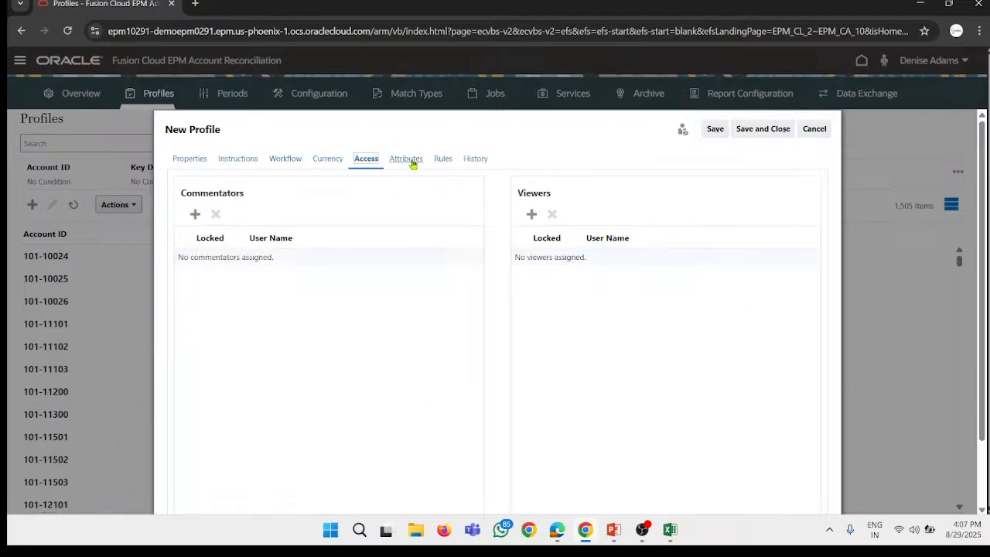
left_click(410, 160)
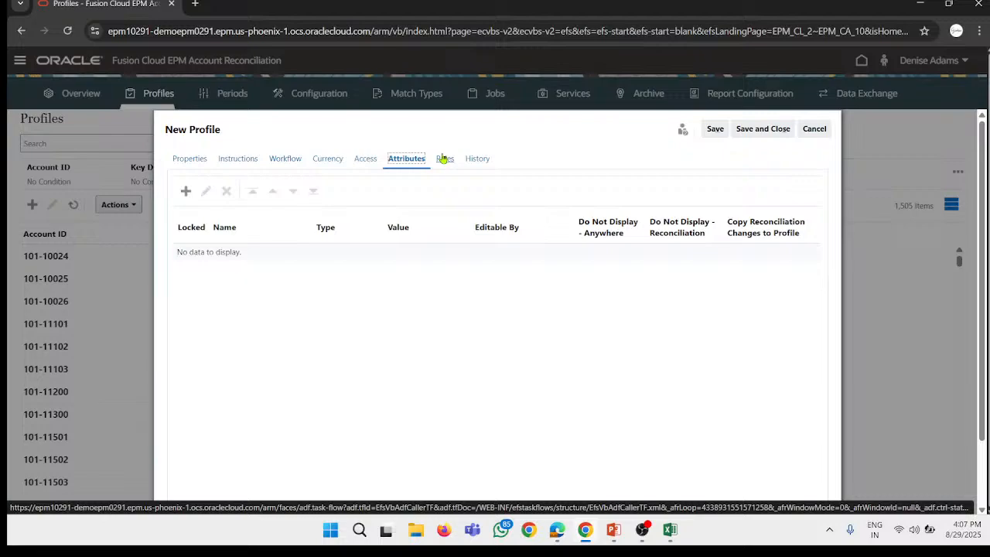
left_click(444, 159)
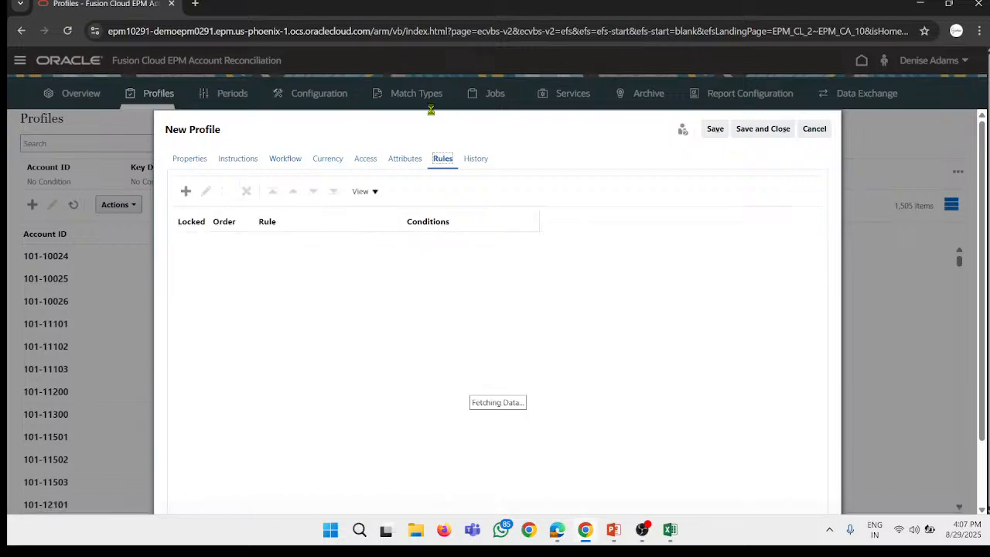
left_click(186, 193)
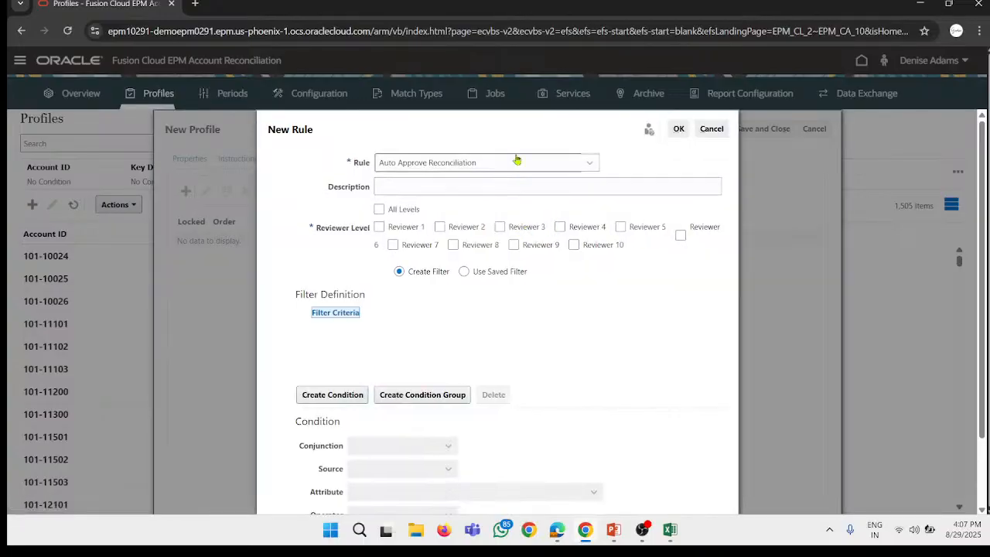
left_click(517, 159)
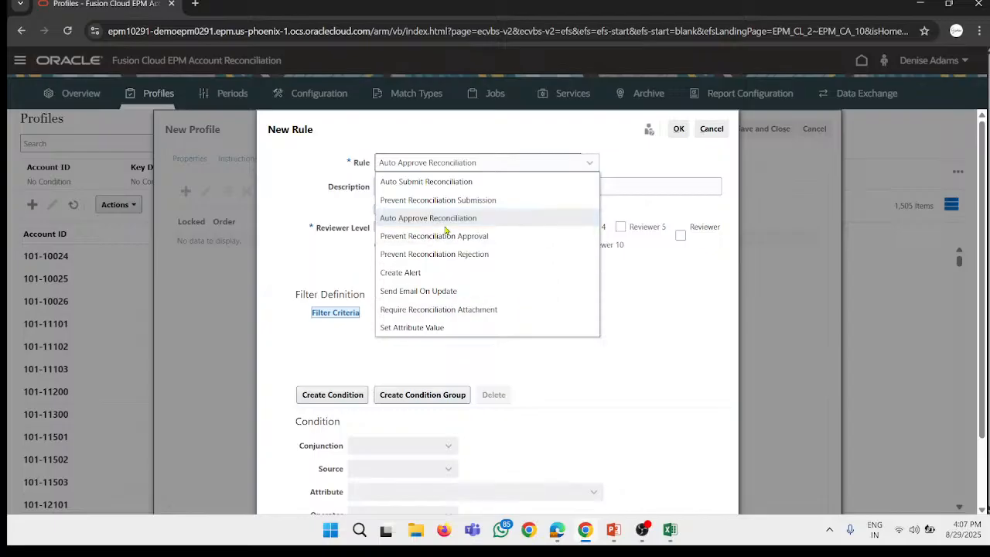
left_click(477, 309)
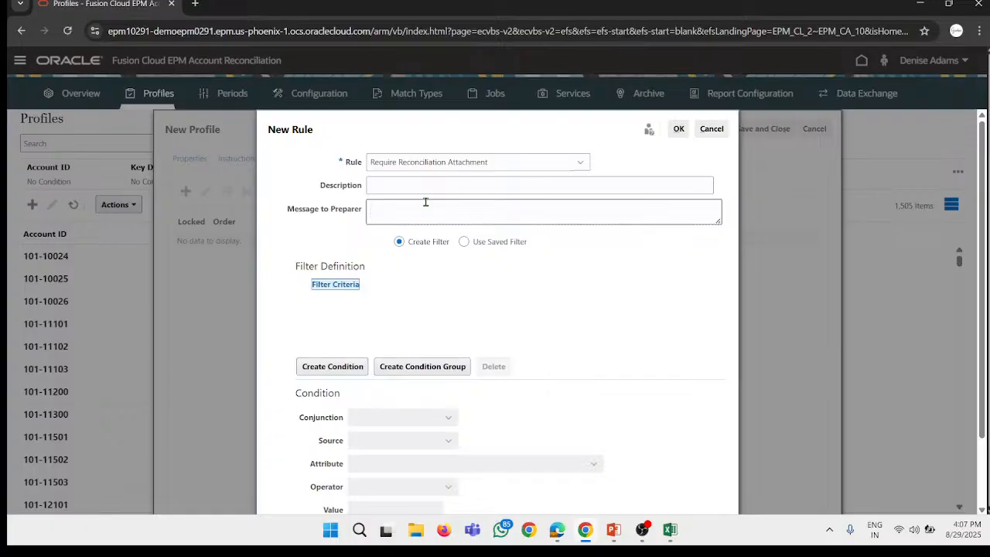
Step: Enter "Attach at least one attachment" as the rule's Message to Preparer
type("ttacht")
key("BackSpace")
key("BackSpace")
type("leat")
type("st")
key("BackSpace")
key("BackSpace")
type("one attachment")
key("Delete")
type("A")
Step: Create a filter condition for the attachment rule with Transaction as its Source
left_click(332, 368)
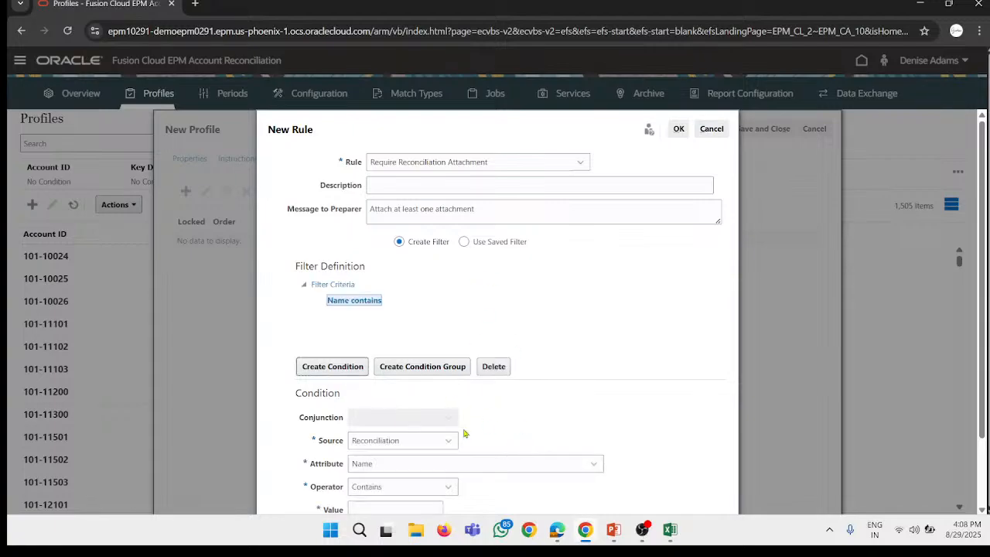
scroll(410, 437, "down", 1)
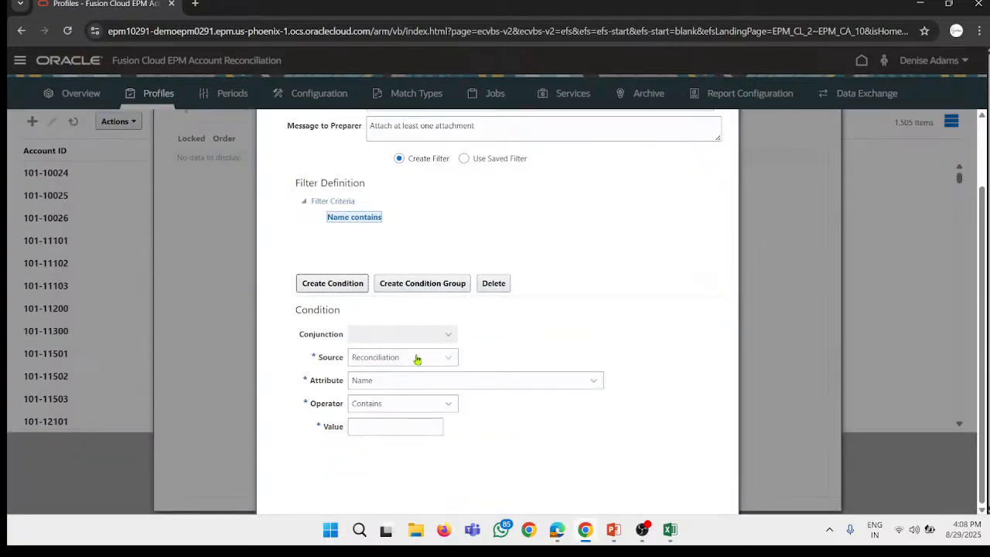
left_click(416, 358)
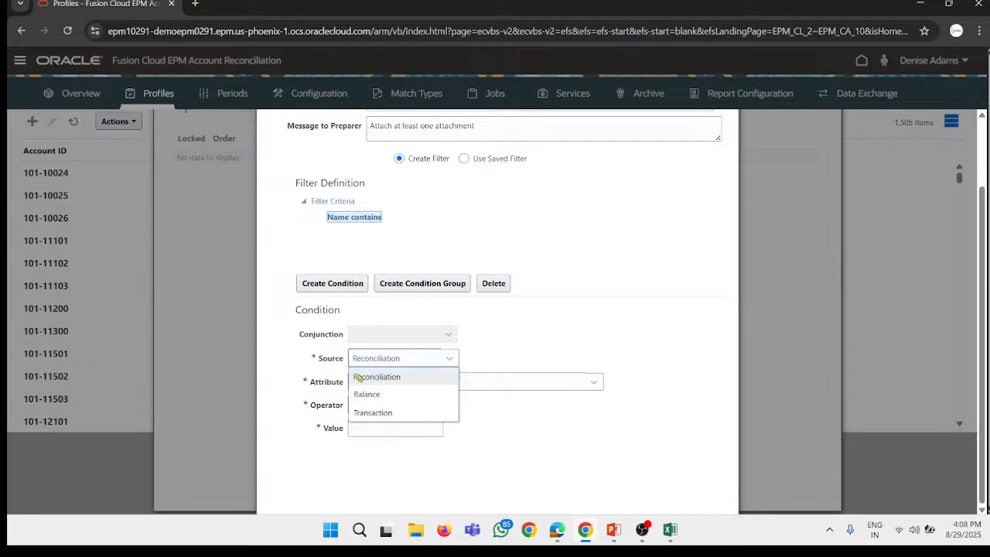
left_click(443, 373)
left_click(413, 360)
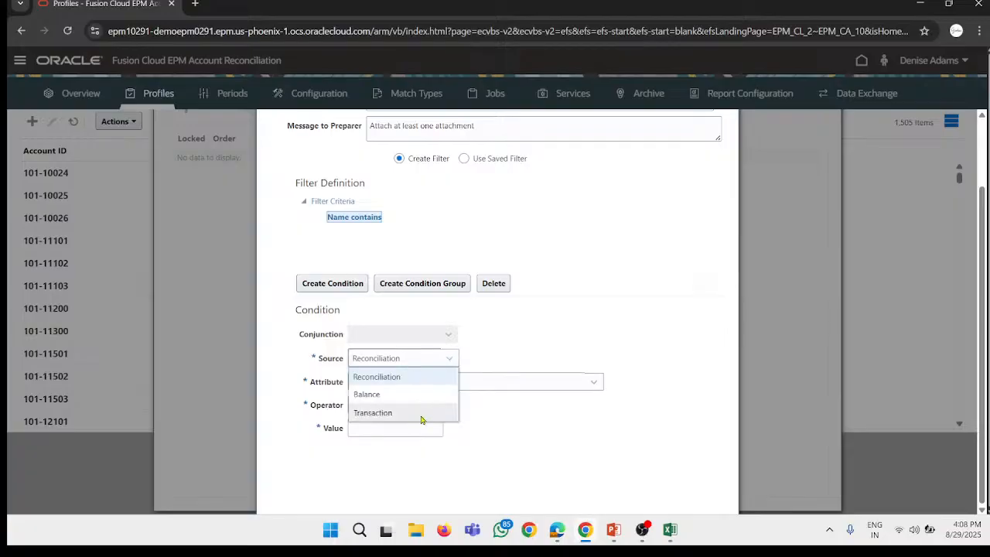
left_click(403, 413)
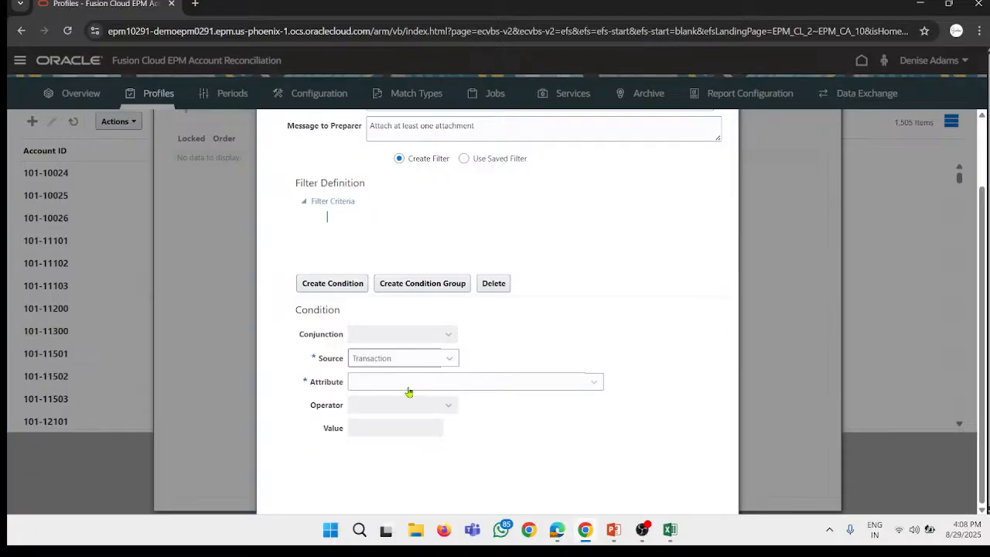
Step: Choose Attachment Name as the attribute of the rule's filter condition
left_click(404, 384)
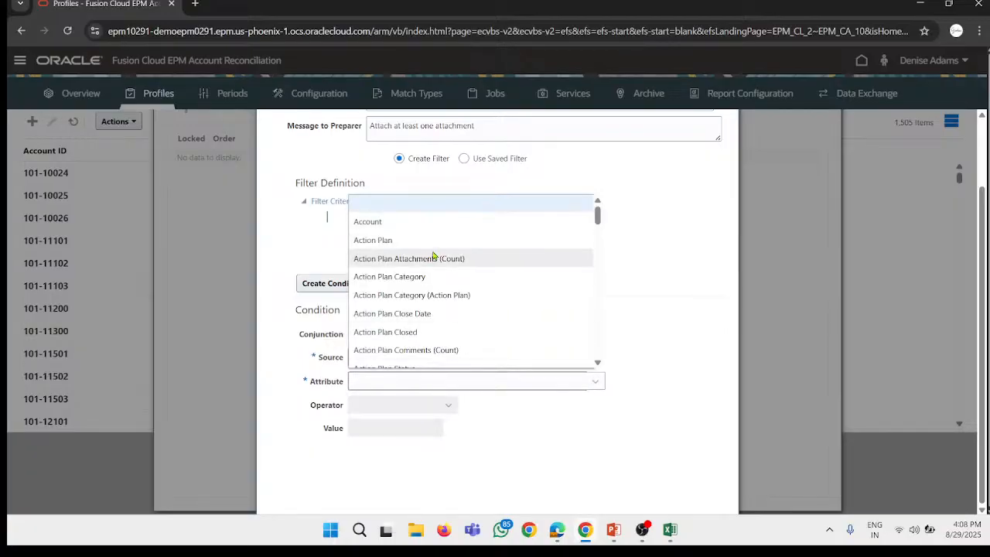
scroll(446, 267, "down", 3)
scroll(445, 267, "down", 15)
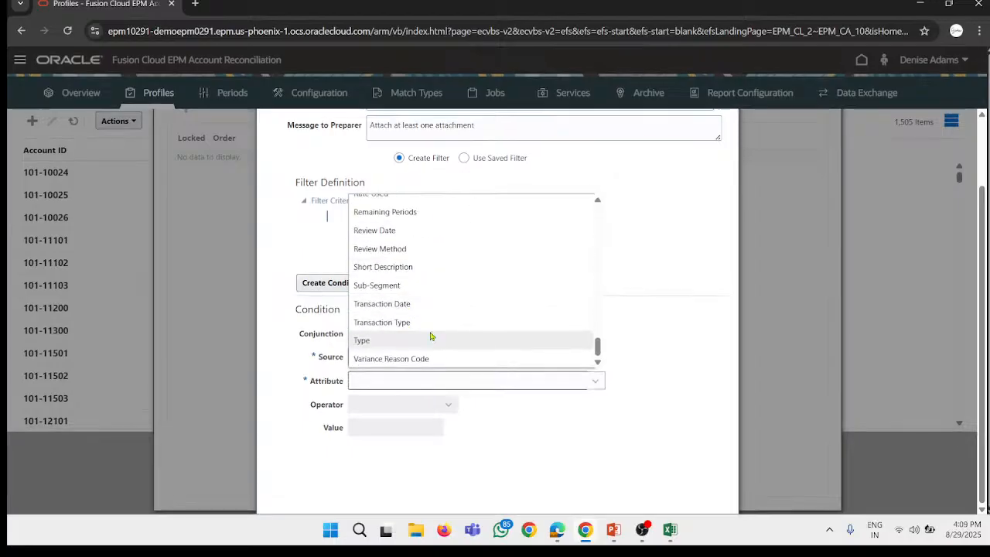
scroll(431, 336, "up", 1)
scroll(431, 336, "up", 1)
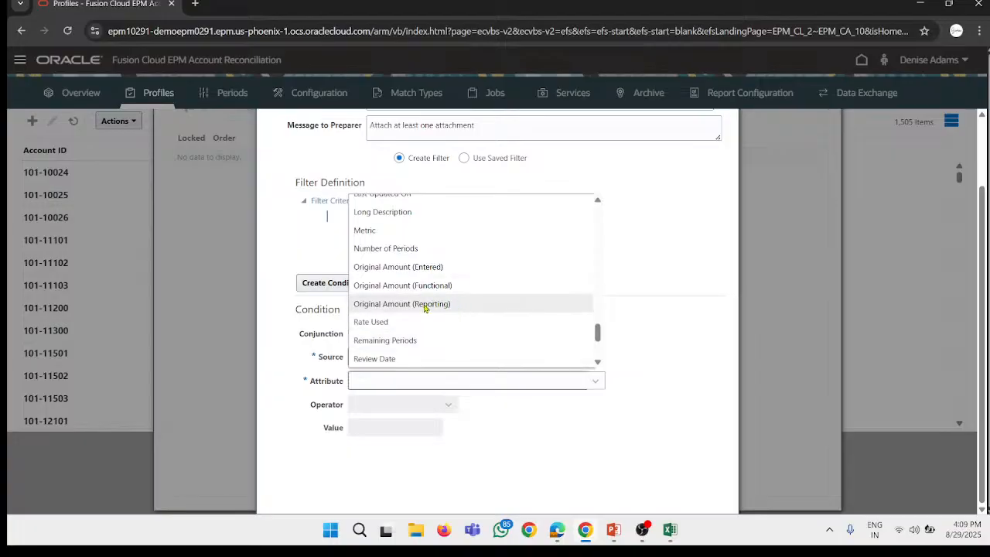
scroll(424, 308, "up", 4)
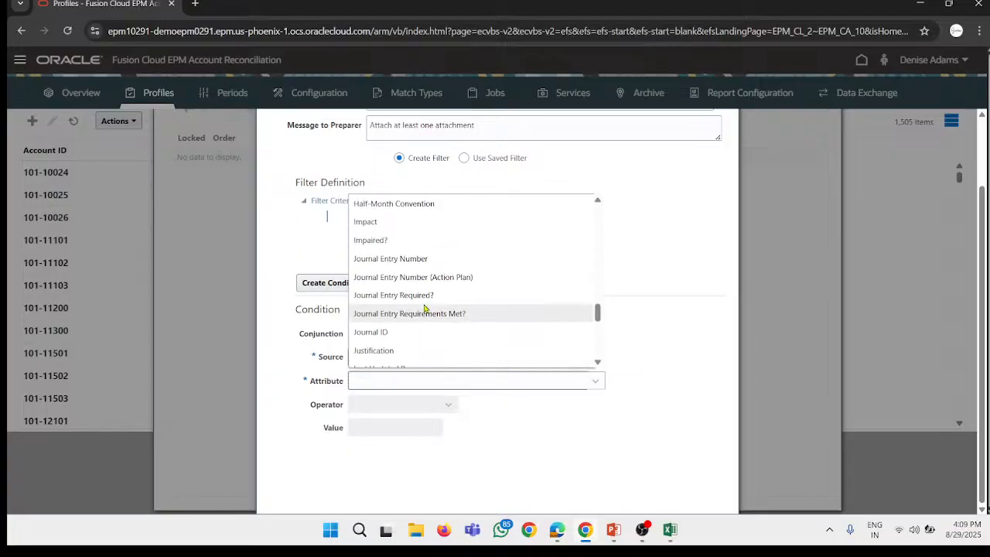
scroll(424, 307, "up", 2)
scroll(424, 308, "up", 5)
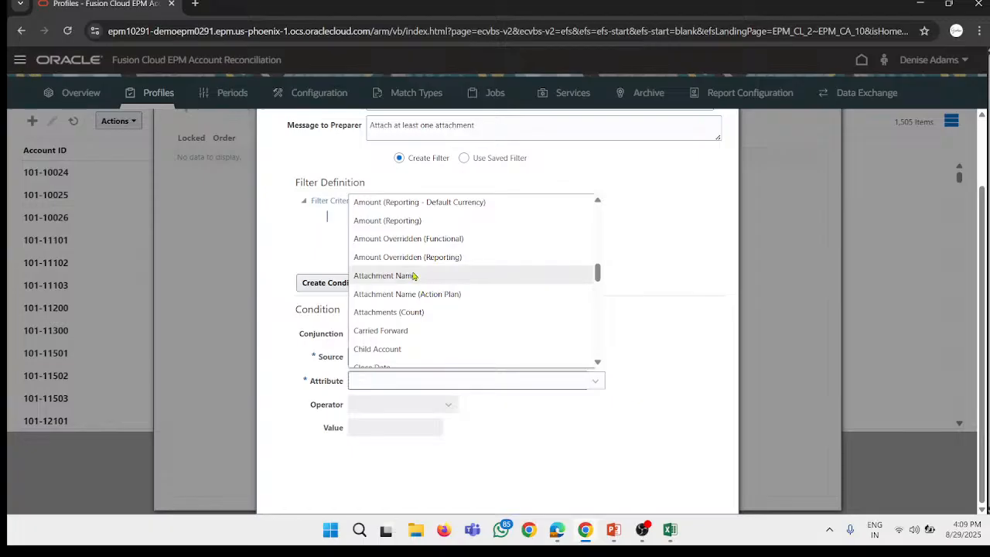
scroll(415, 283, "up", 2)
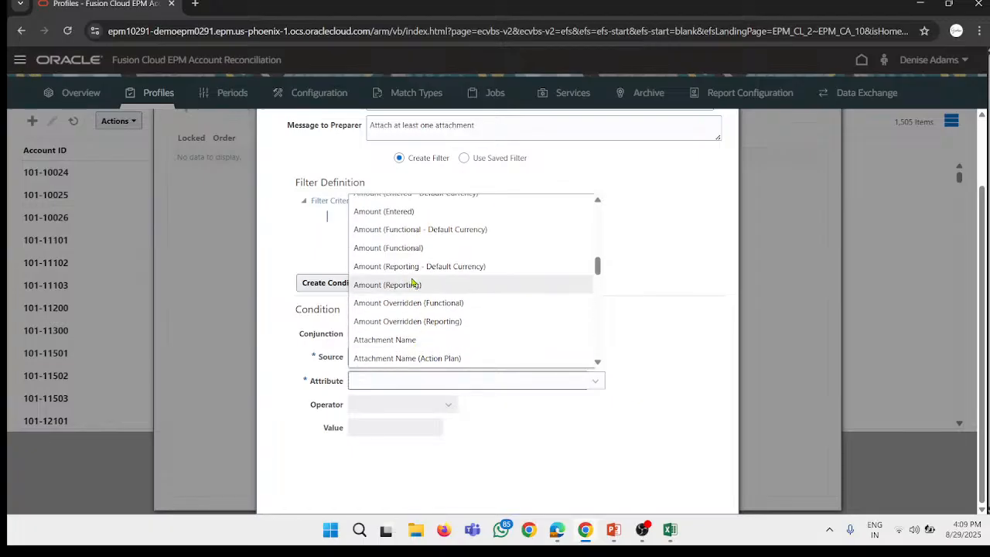
scroll(413, 283, "down", 2)
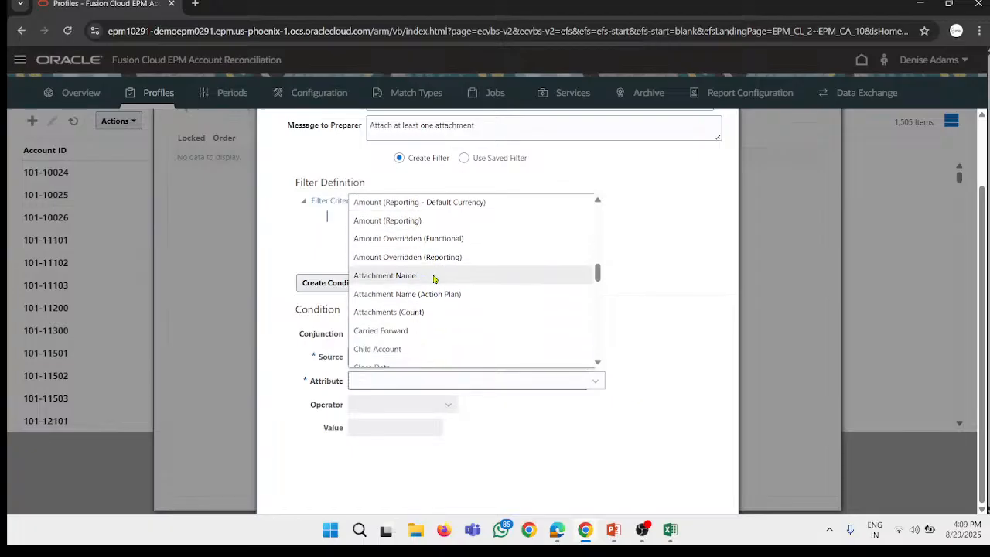
left_click(433, 277)
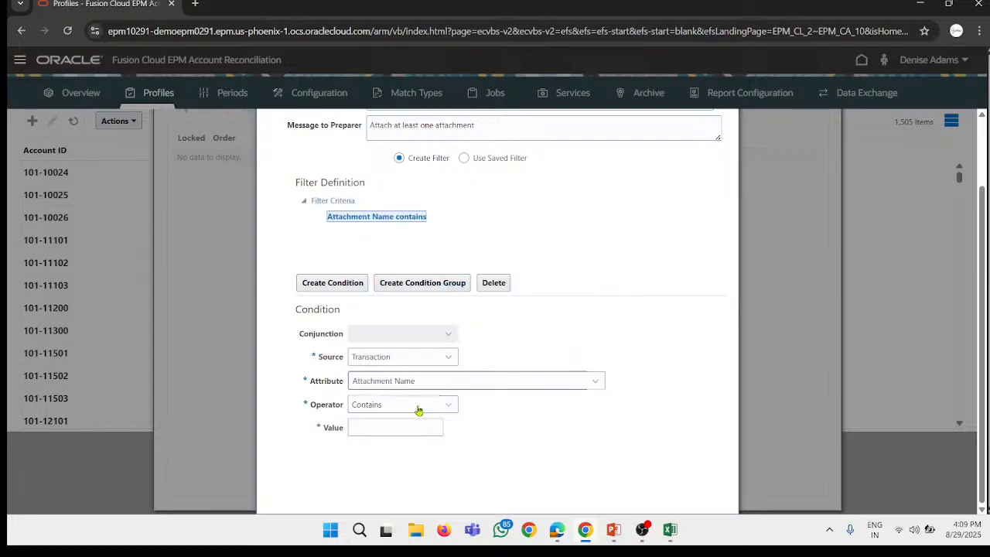
Step: Complete the condition with the Contains operator and the value 1, and confirm the new rule
left_click(410, 406)
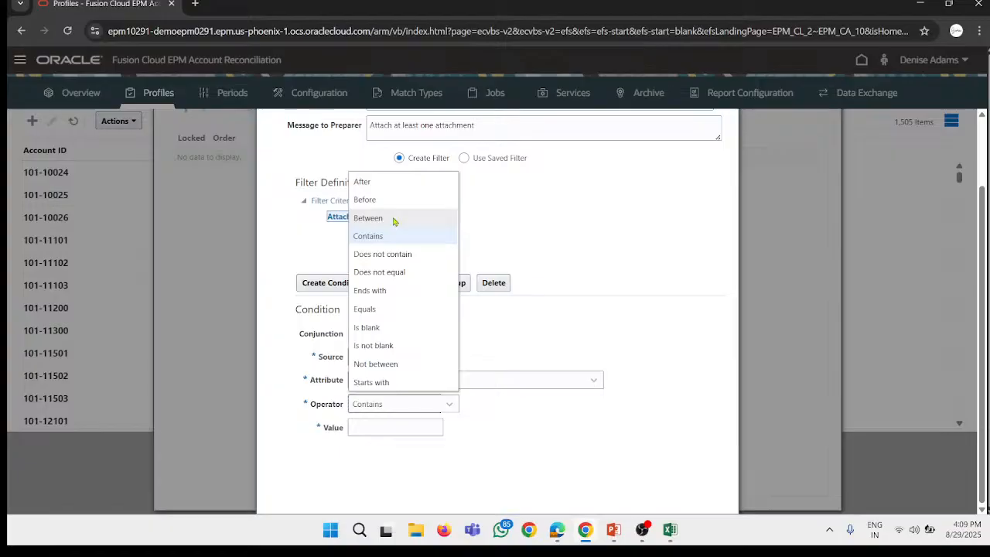
left_click(532, 342)
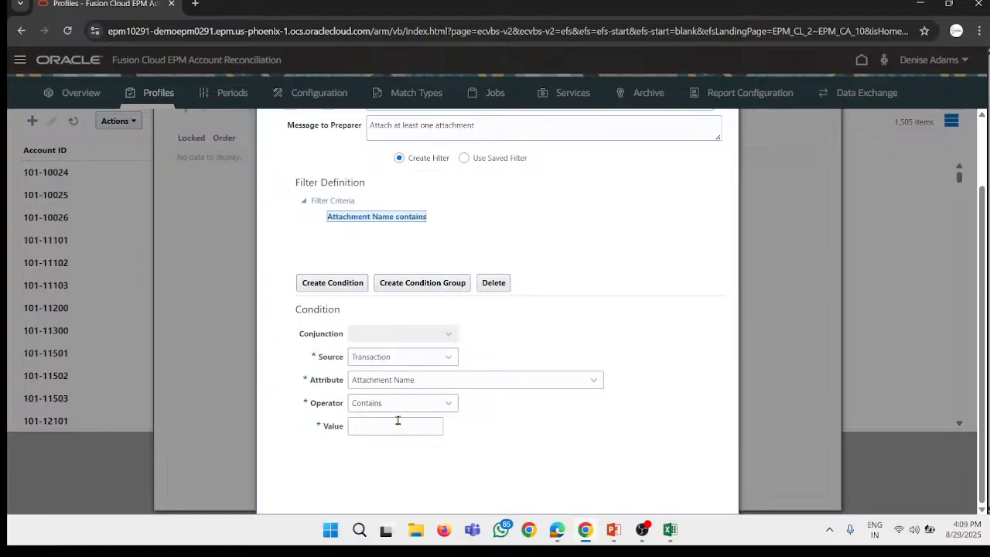
left_click(393, 422)
scroll(455, 334, "up", 2)
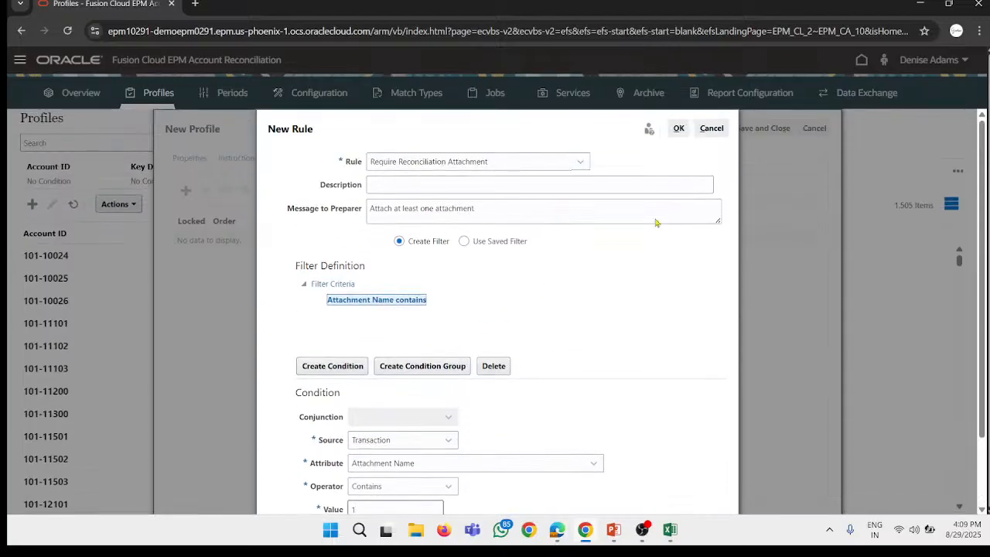
left_click(678, 129)
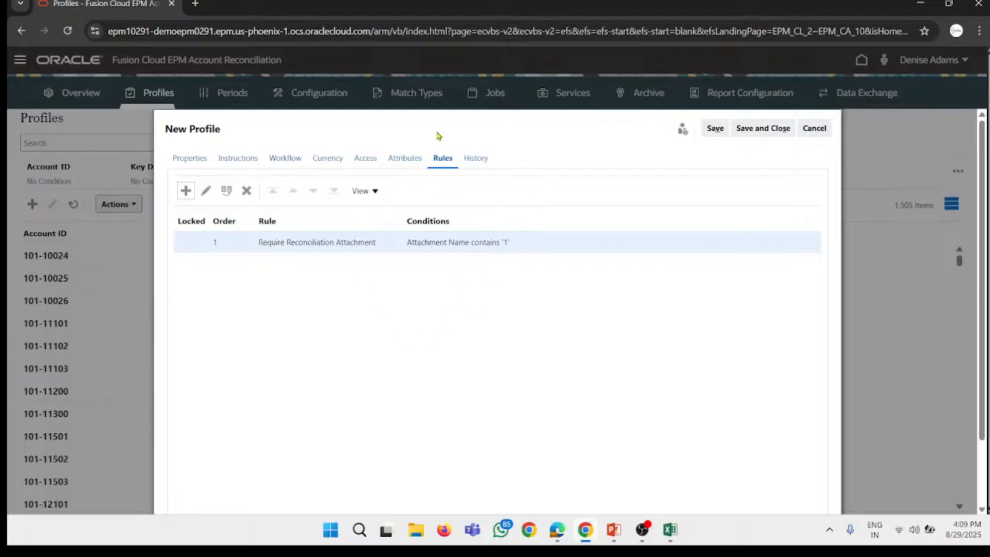
Step: View the new profile's modification history, and save and close the profile
left_click(476, 160)
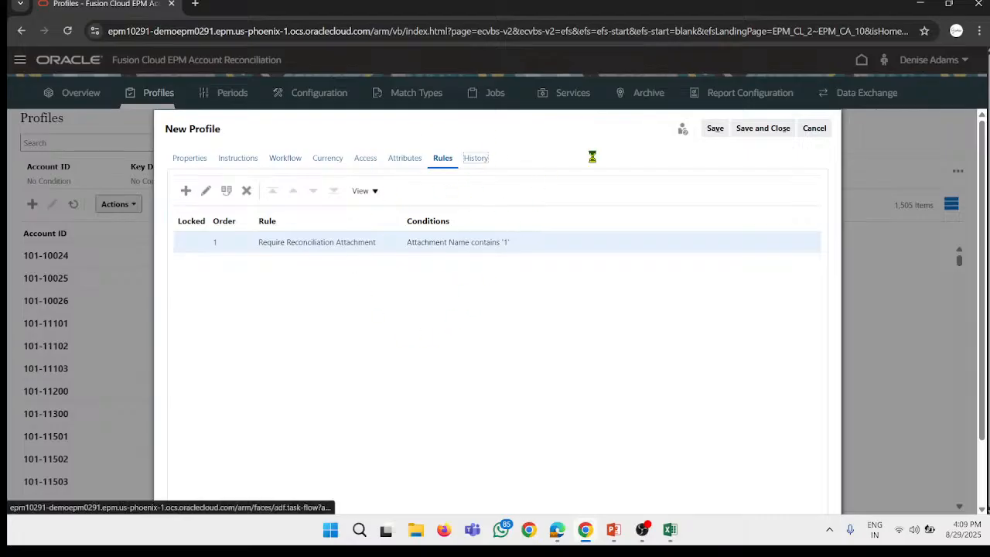
left_click(766, 130)
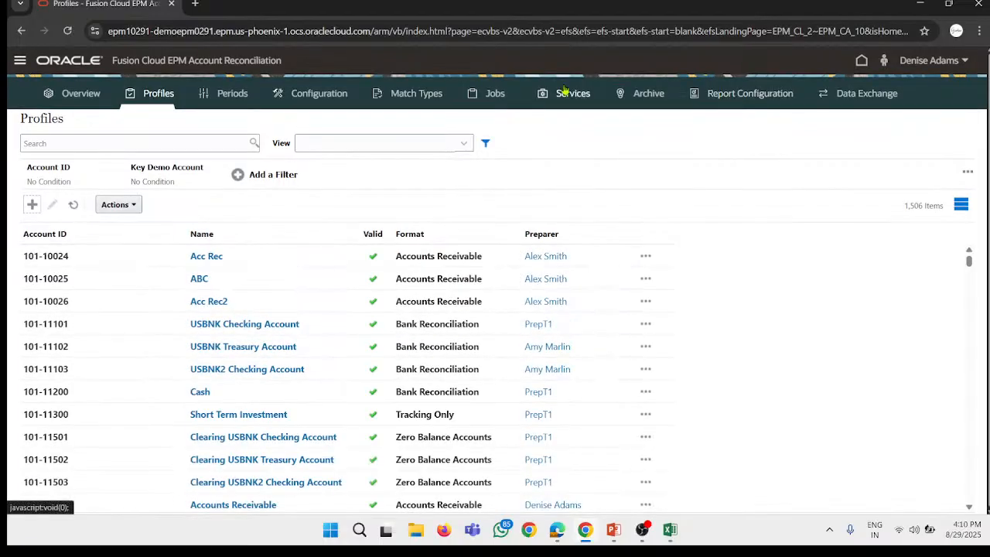
Step: Set the status of the July 2023 period to Open
left_click(233, 92)
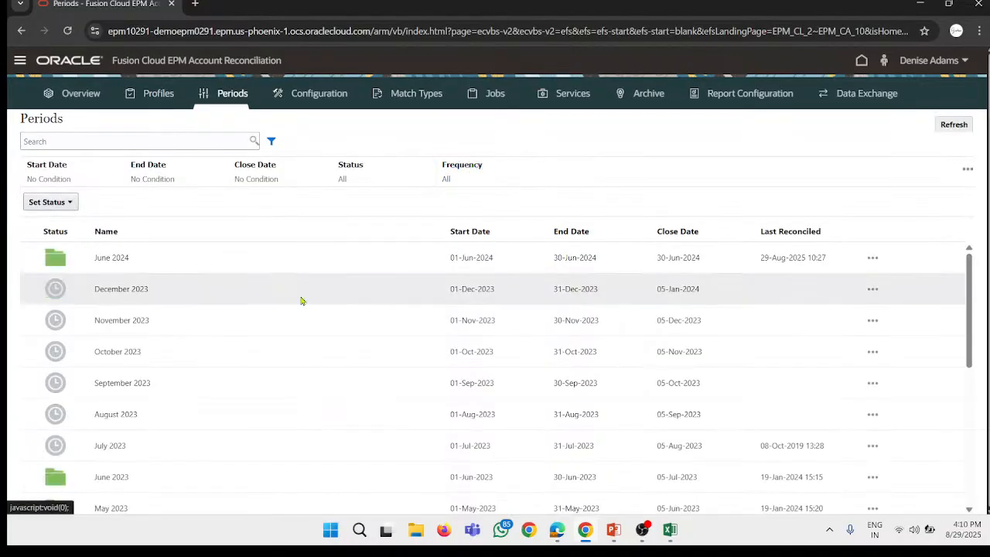
scroll(228, 312, "down", 4)
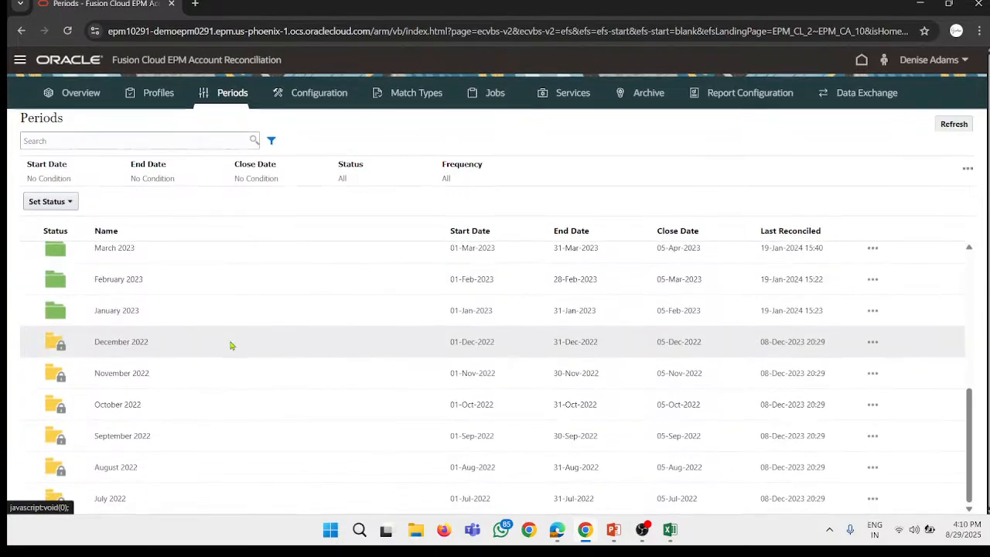
scroll(230, 345, "up", 3)
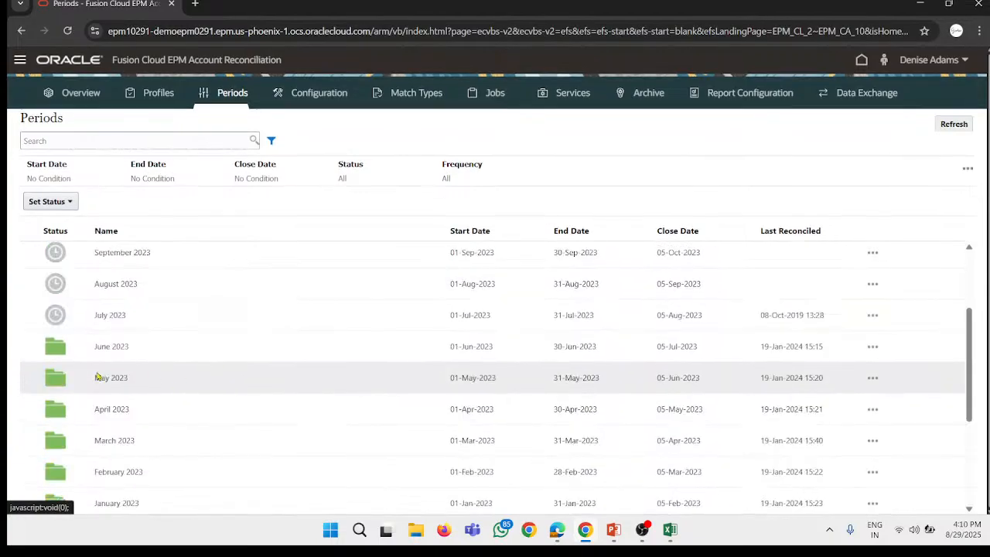
left_click(116, 315)
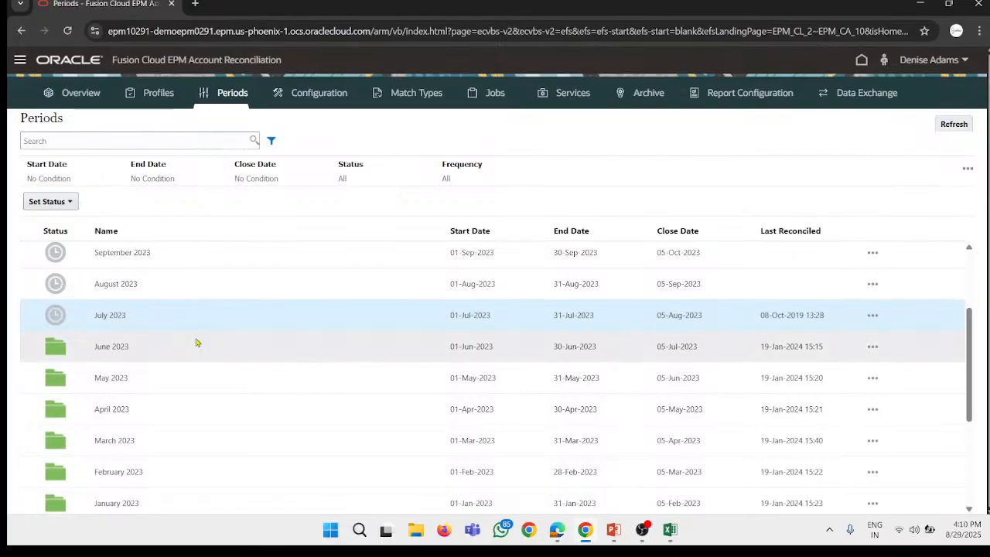
scroll(196, 342, "up", 3)
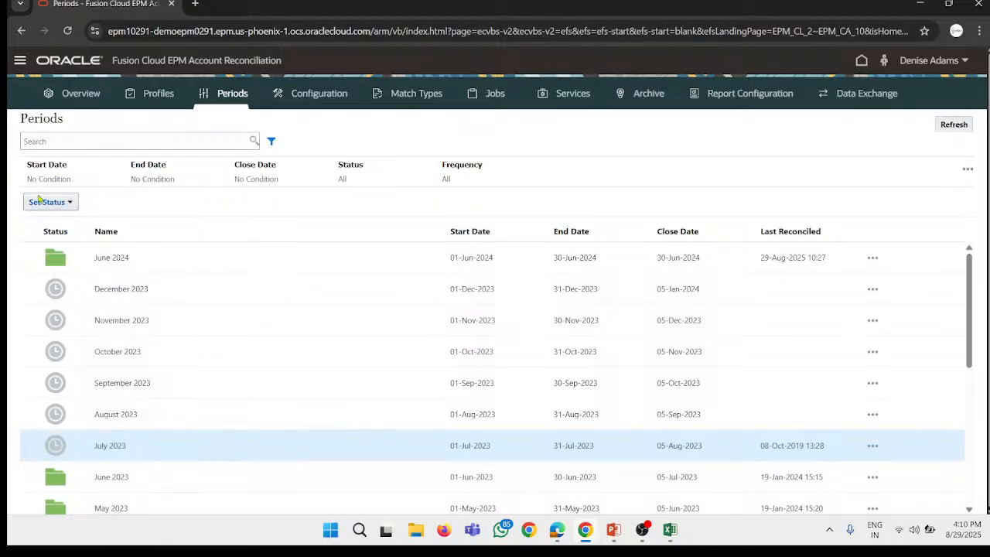
left_click(32, 199)
left_click(68, 227)
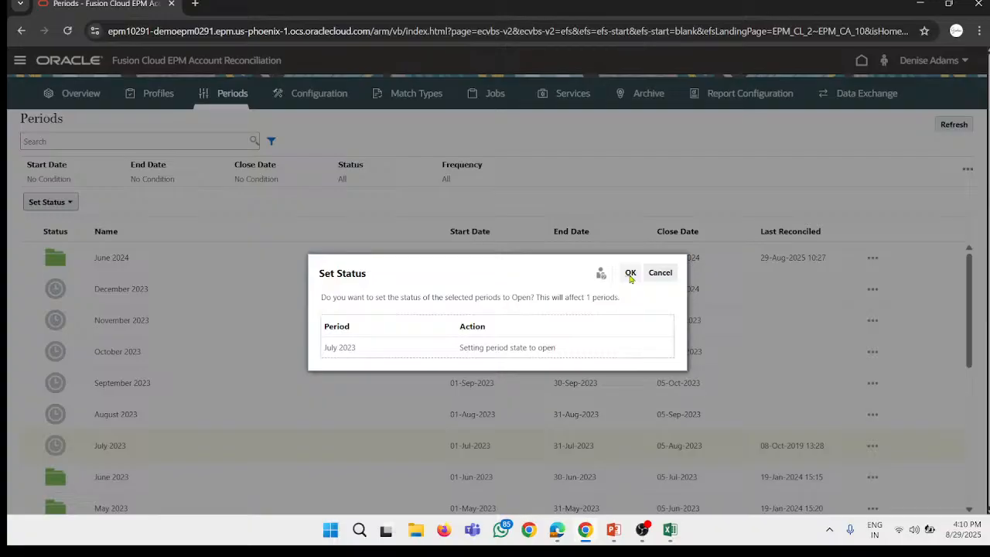
left_click(631, 274)
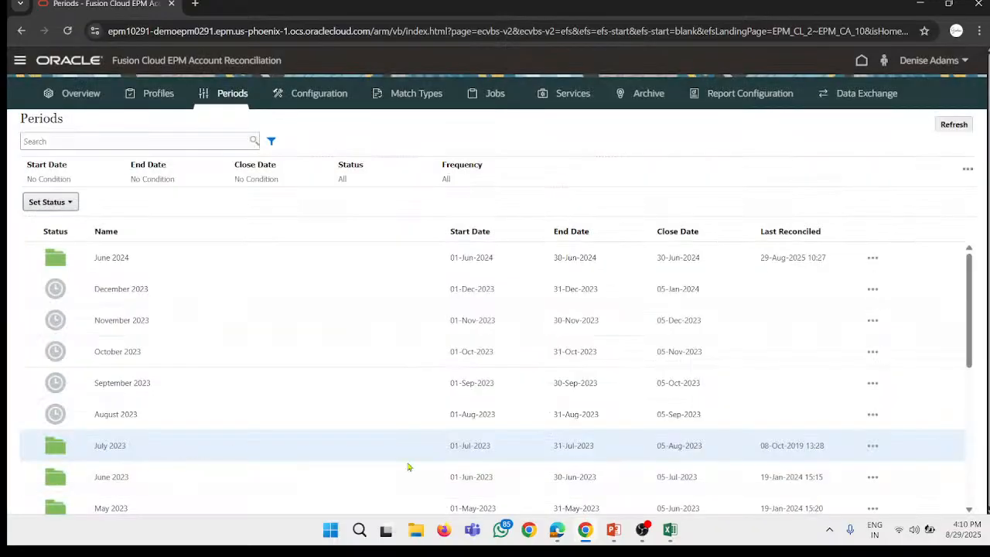
Step: Review and close the src BNK workbook, and open the pre-mapped balances import for the July 2023 period
left_click(669, 532)
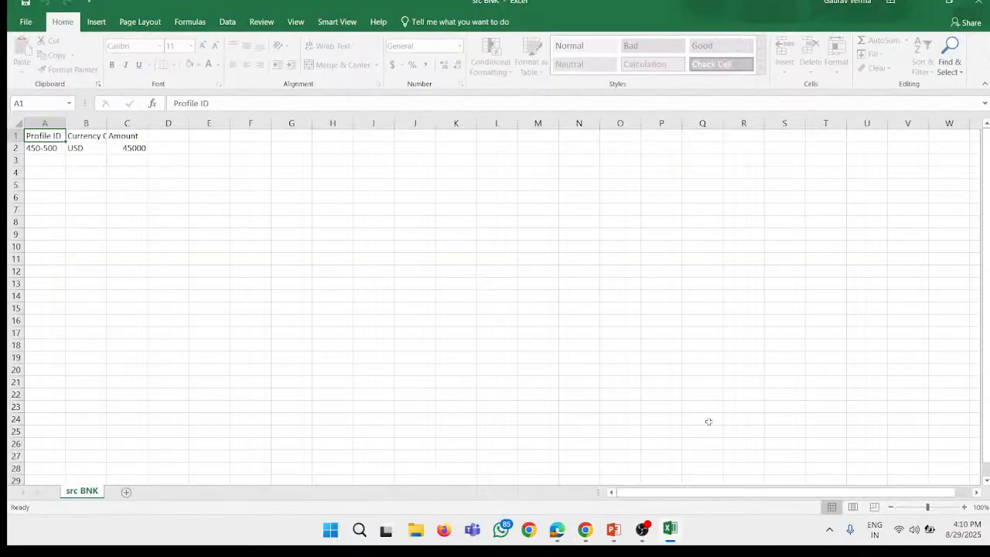
left_click(978, 3)
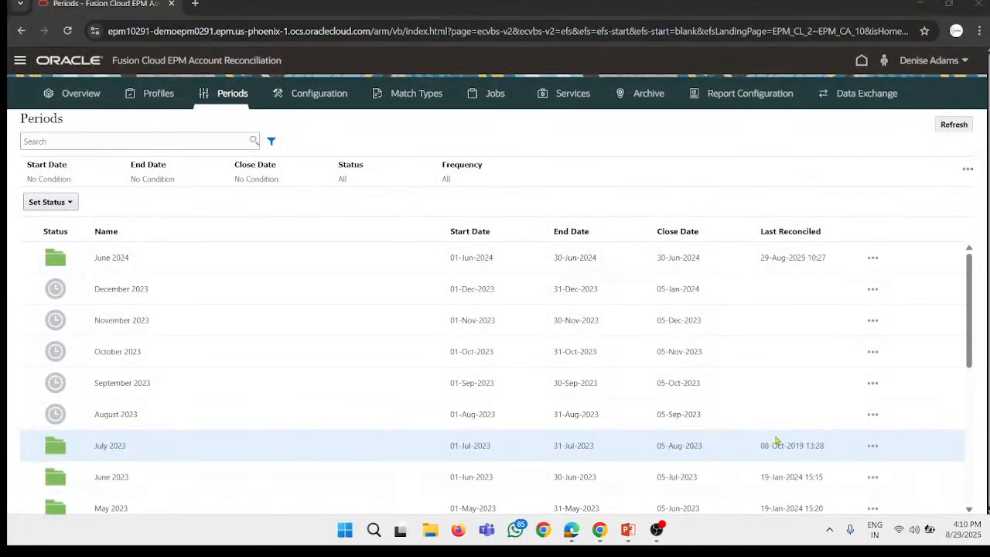
left_click(873, 449)
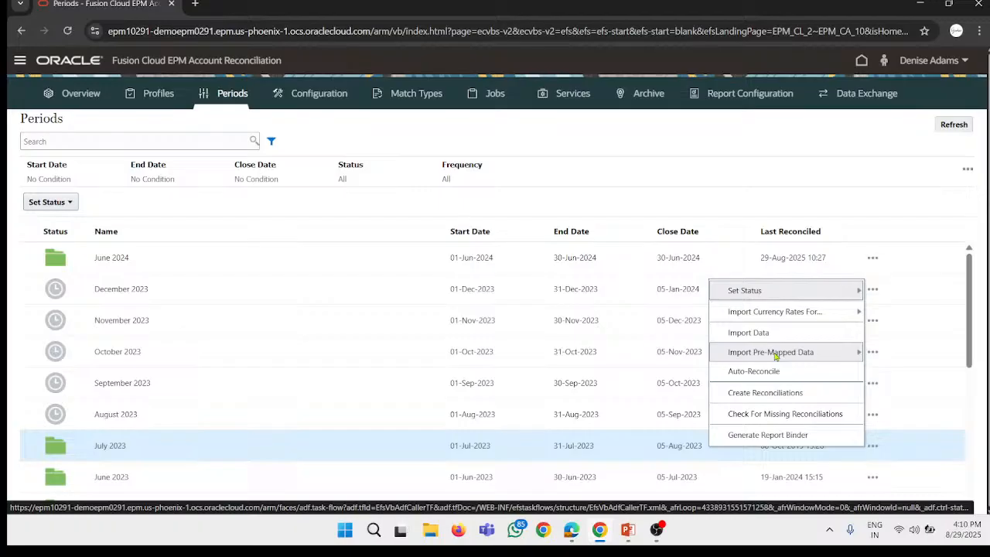
left_click(811, 356)
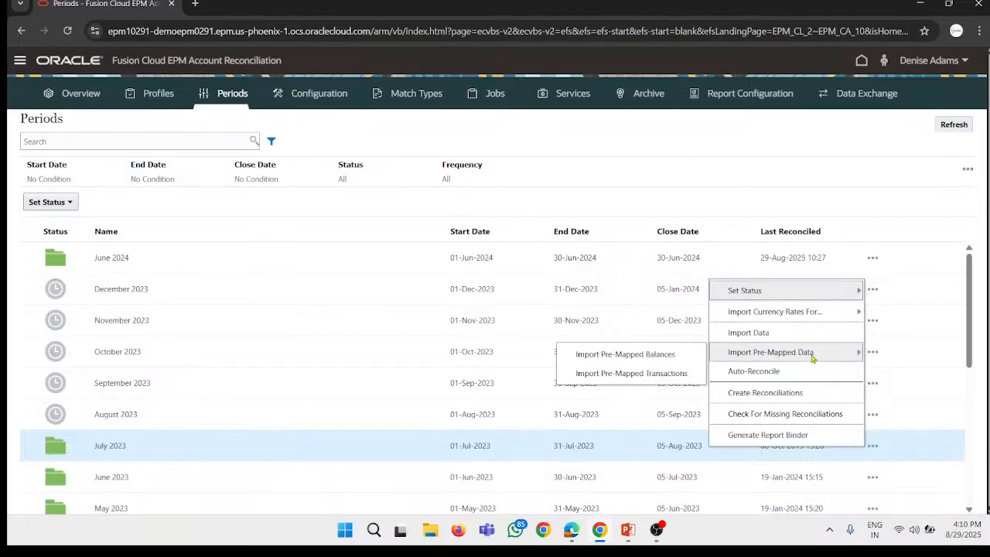
left_click(661, 355)
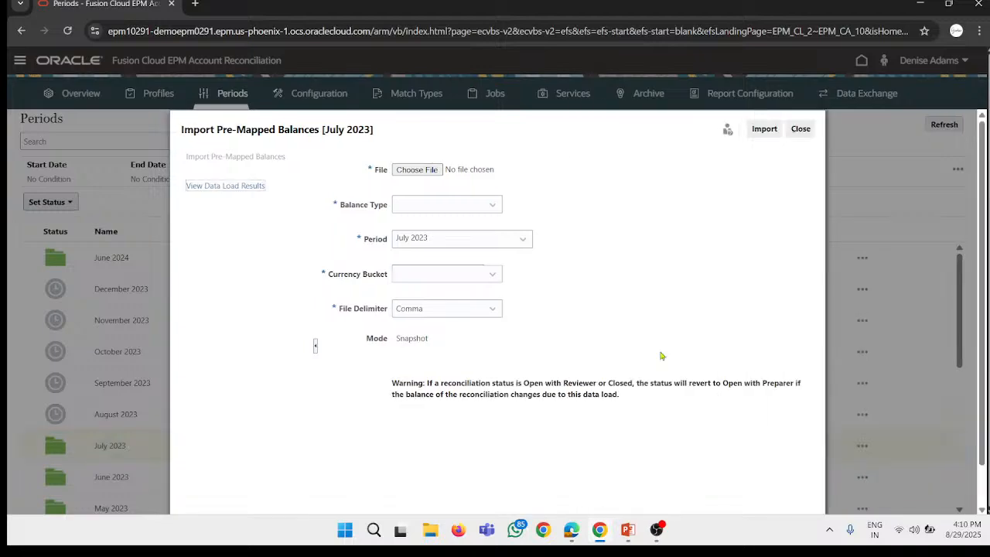
Step: Choose the src BNK file from the Desktop as the file to import
left_click(419, 173)
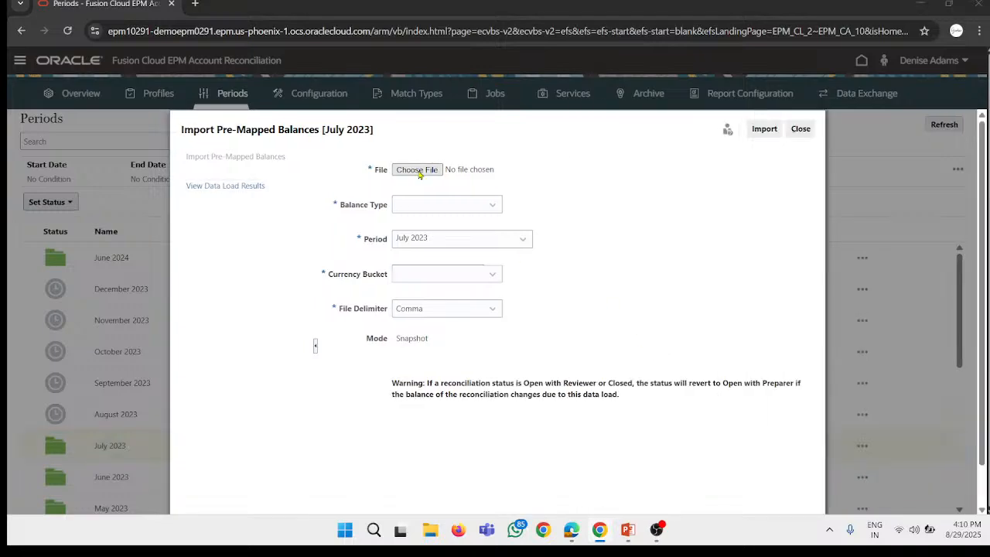
scroll(218, 119, "down", 3)
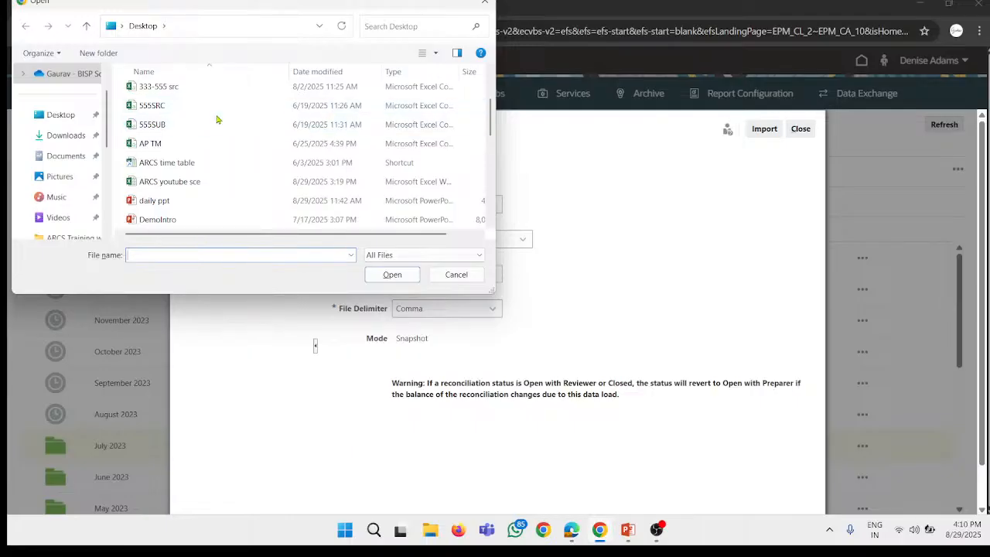
scroll(225, 124, "down", 10)
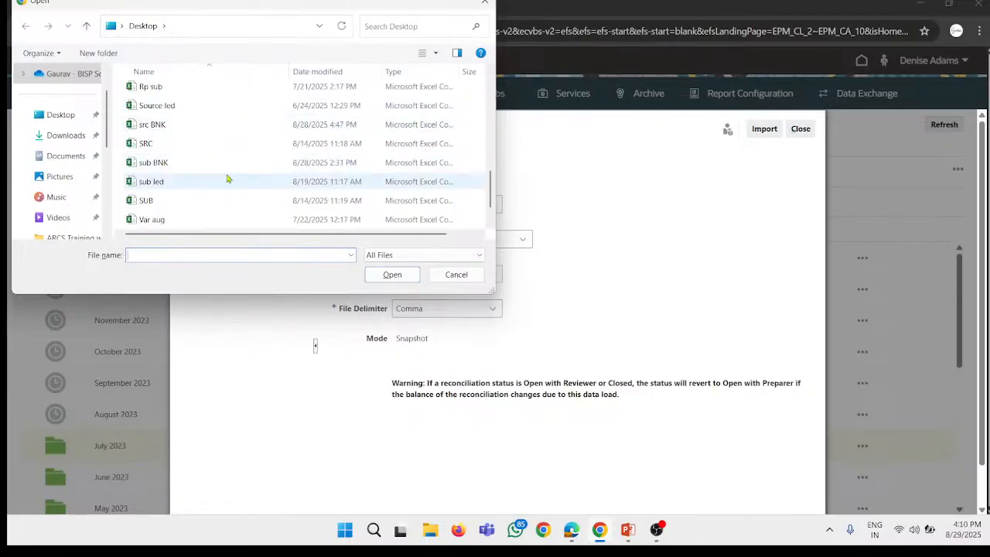
scroll(249, 173, "down", 1)
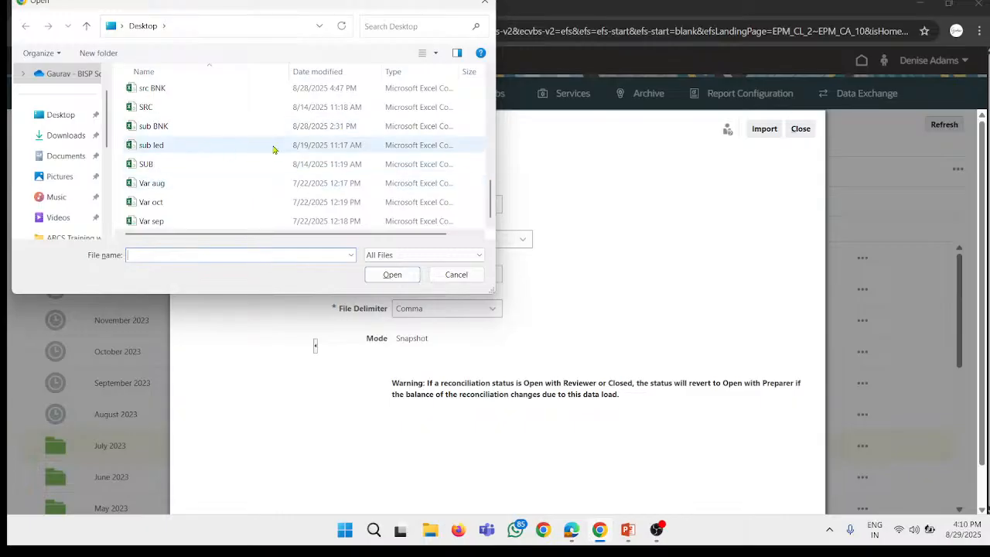
left_click(232, 87)
left_click(392, 275)
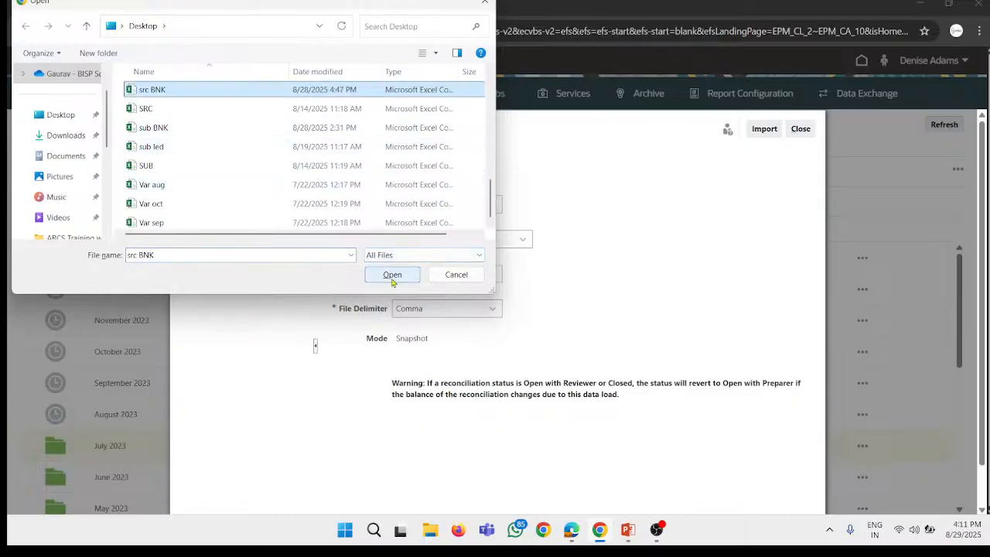
Step: Try to import the file with balance type Source System and currency bucket Functional, and view the data load results
left_click(421, 207)
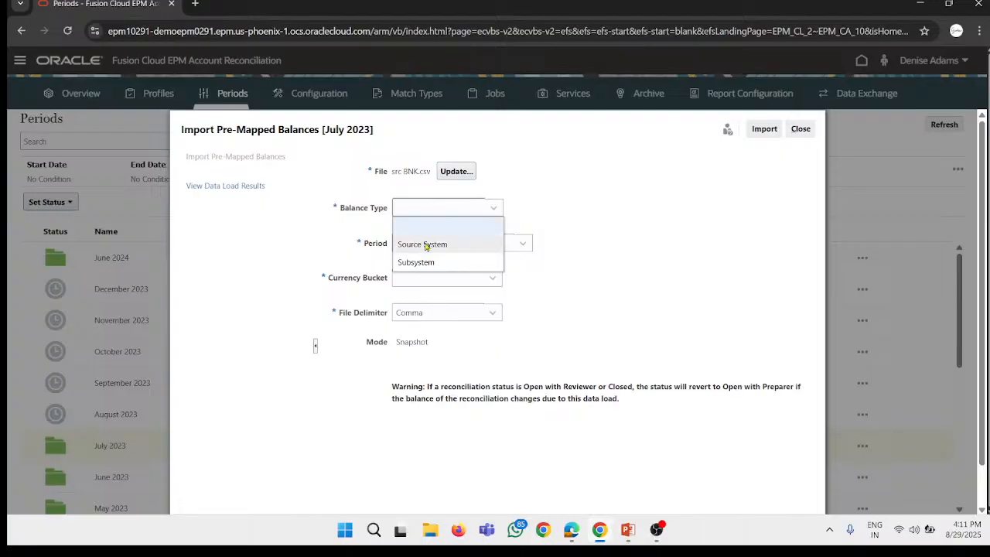
left_click(425, 245)
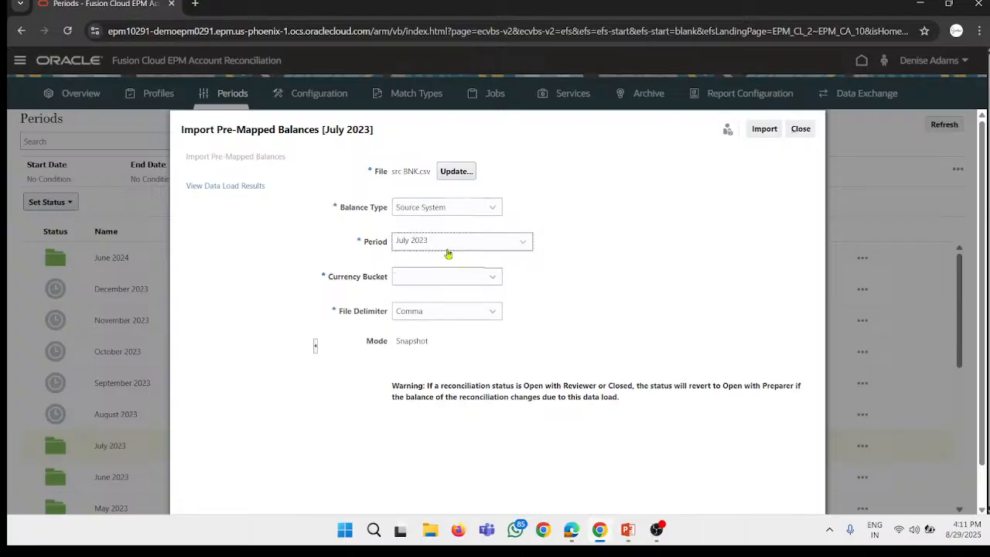
left_click(445, 277)
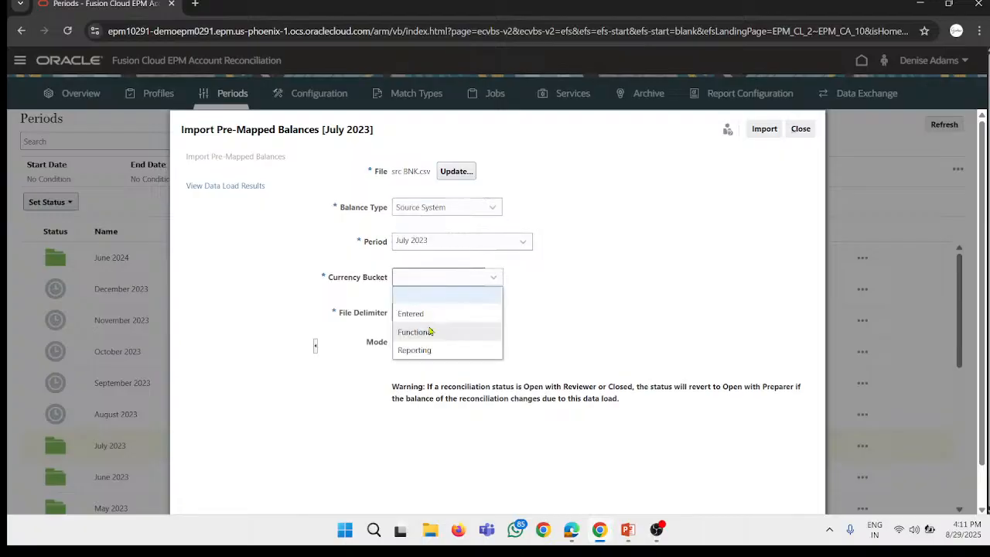
left_click(431, 331)
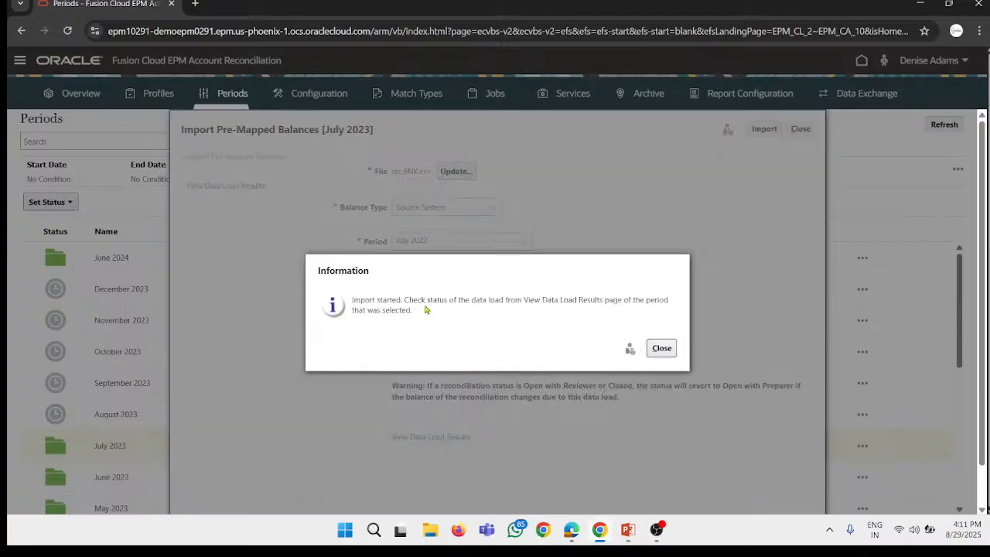
left_click(662, 348)
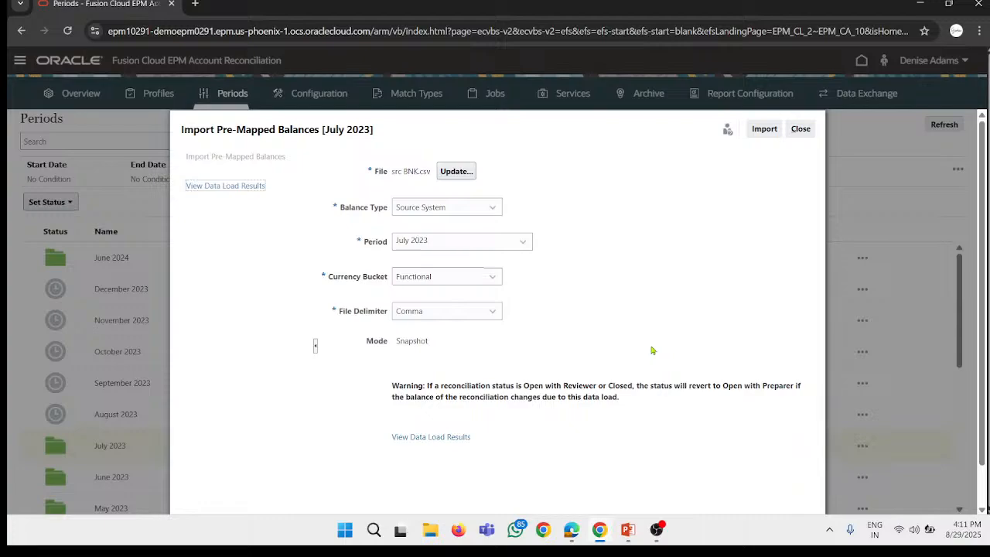
left_click(427, 438)
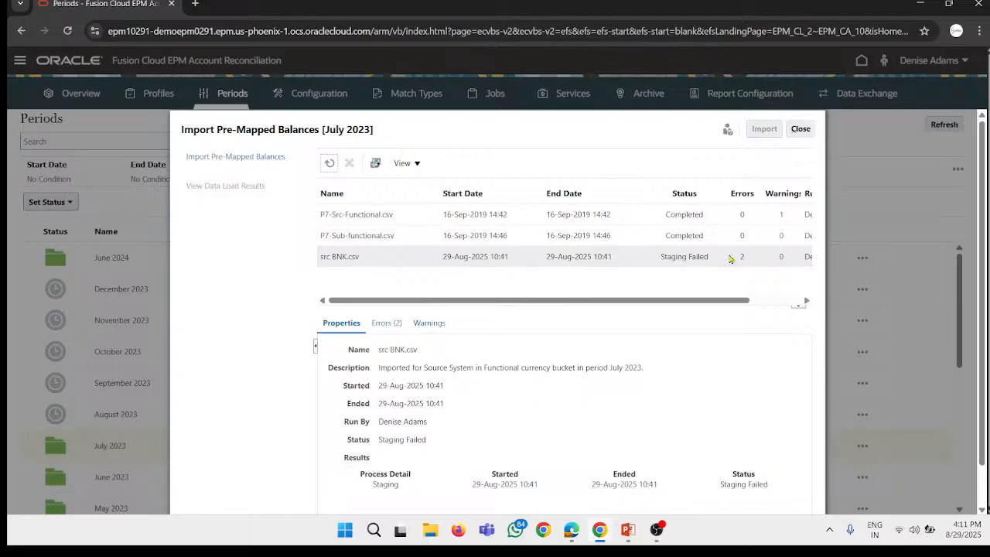
Step: Open the src BNK file from the desktop in Excel and replace the header in cell A1 with Reconciliation Account ID
left_click(604, 548)
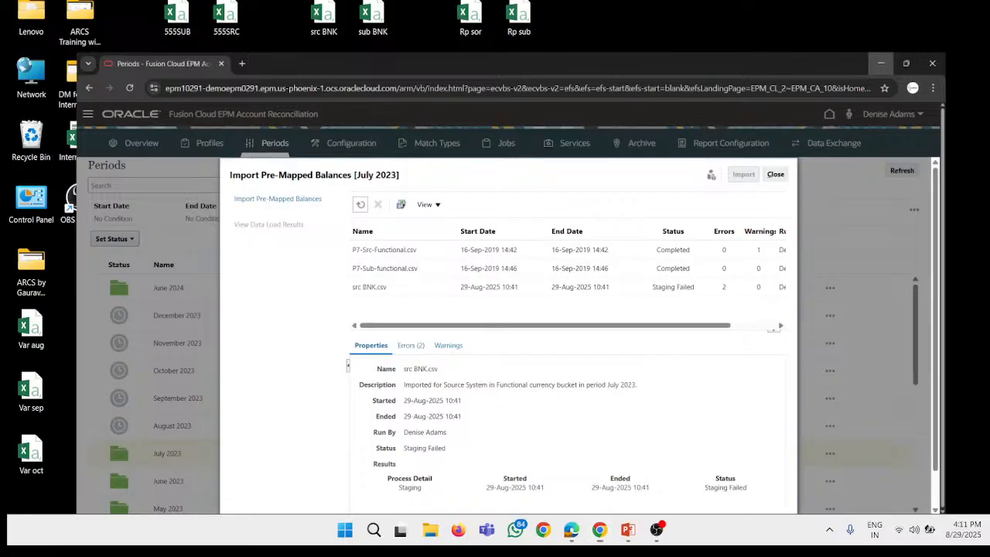
double_click(323, 19)
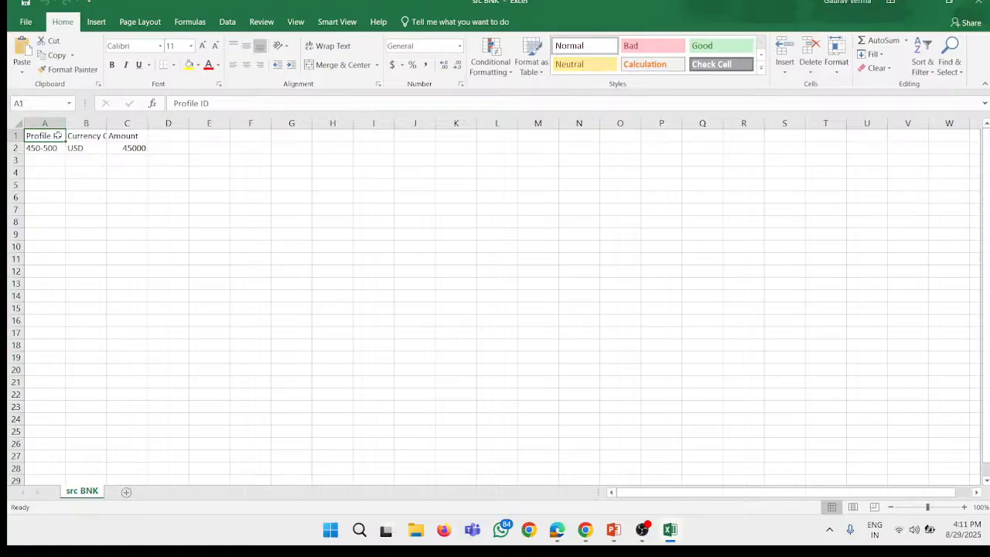
key("super+v")
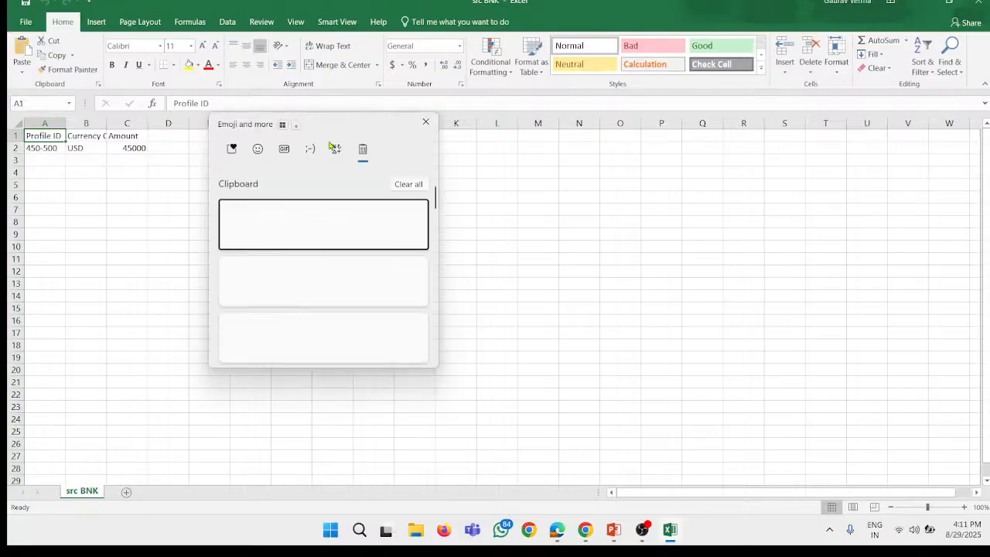
scroll(313, 244, "down", 5)
scroll(313, 252, "down", 2)
scroll(314, 253, "up", 2)
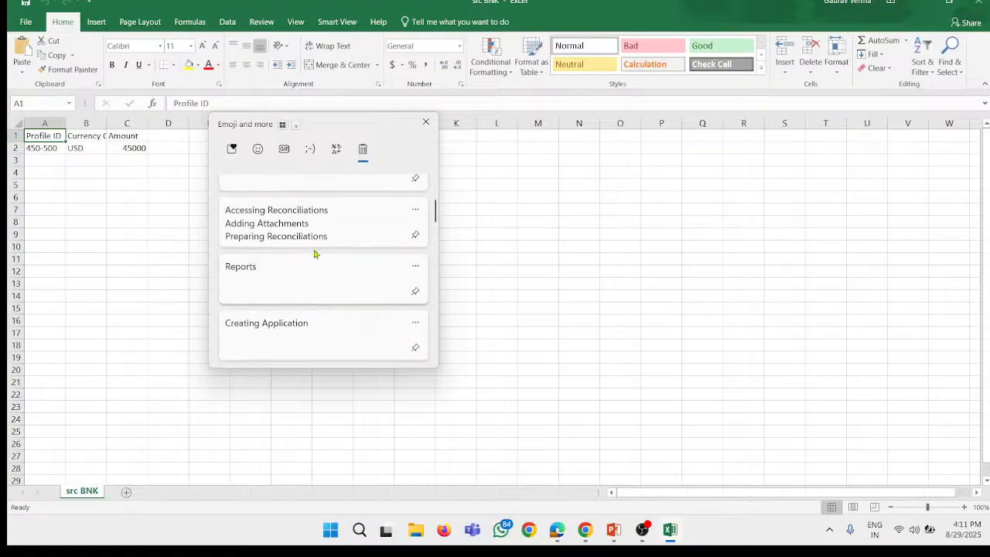
scroll(314, 253, "up", 3)
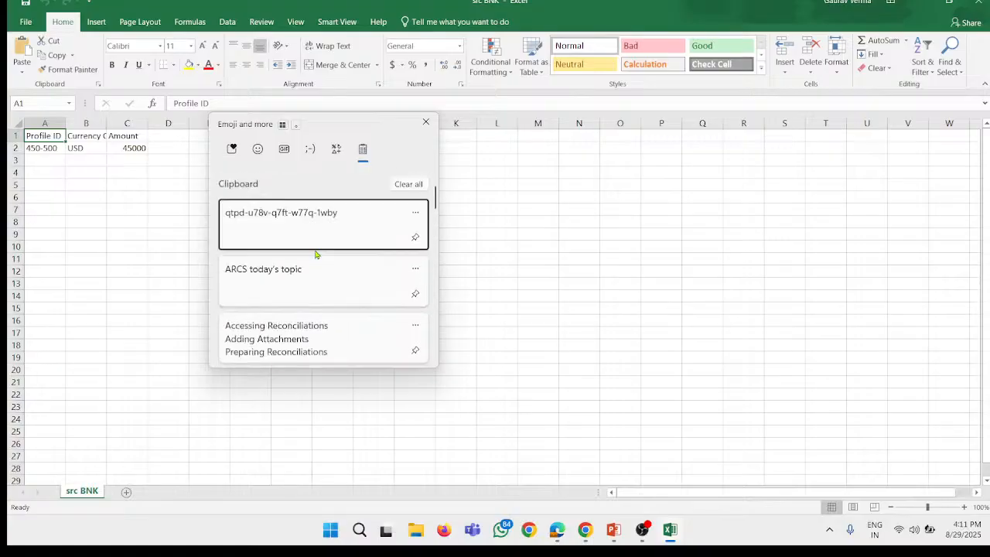
scroll(315, 254, "up", 1)
left_click(325, 245)
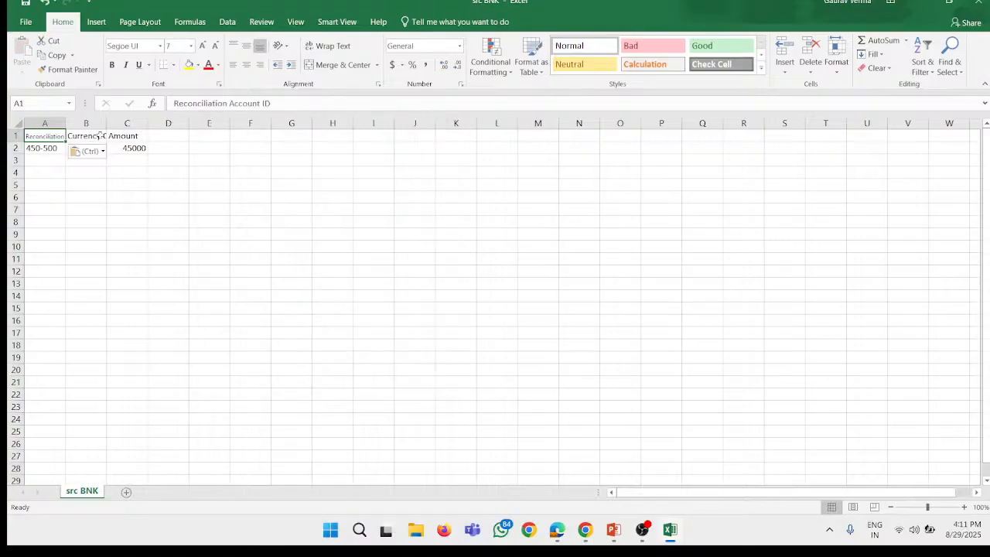
Step: Copy only the formatting of the Currency Code header in B1 to cell A1, and save and close the workbook
left_click(81, 138)
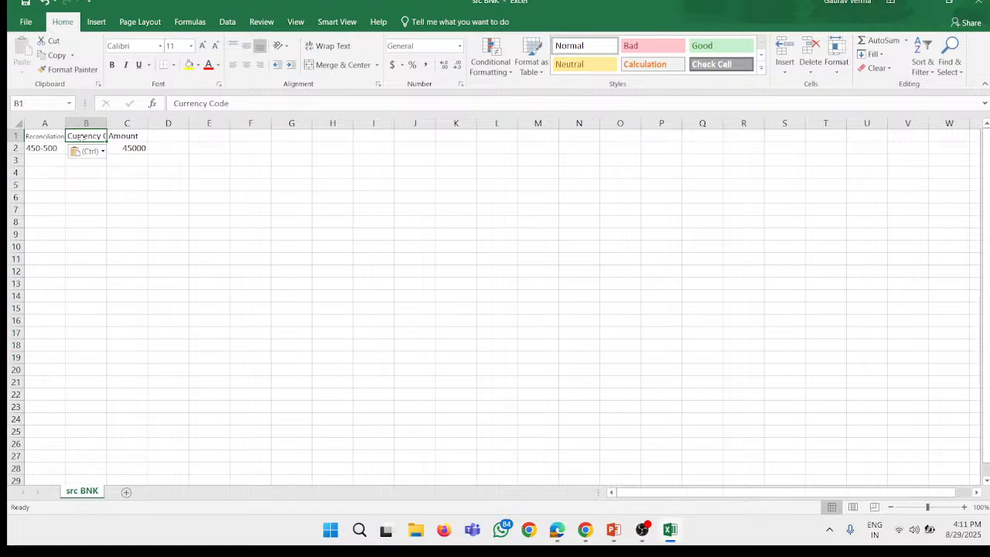
left_click(55, 133)
key("ctrl+c")
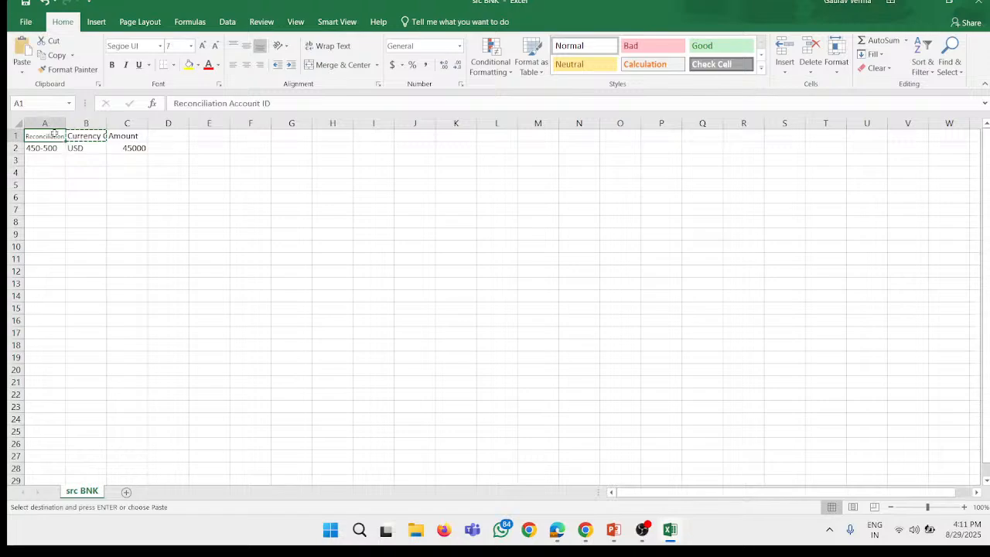
key("ctrl+alt+v")
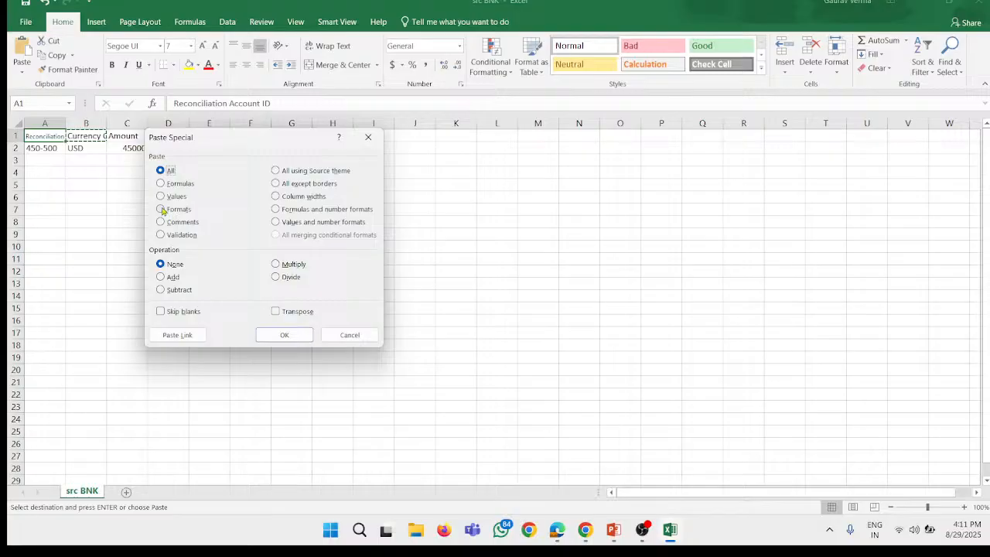
left_click(164, 210)
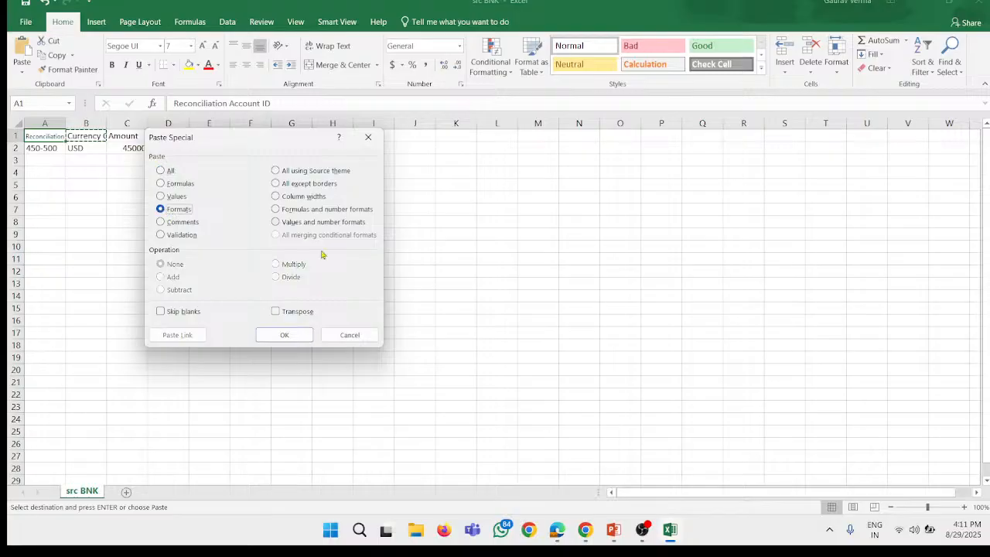
key("Return")
left_click(236, 246)
key("Escape")
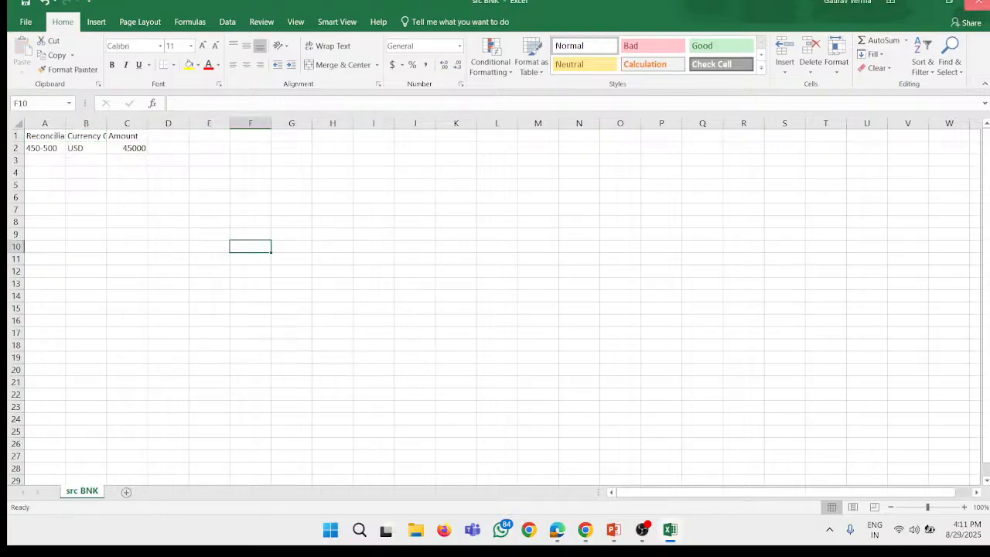
left_click(979, 4)
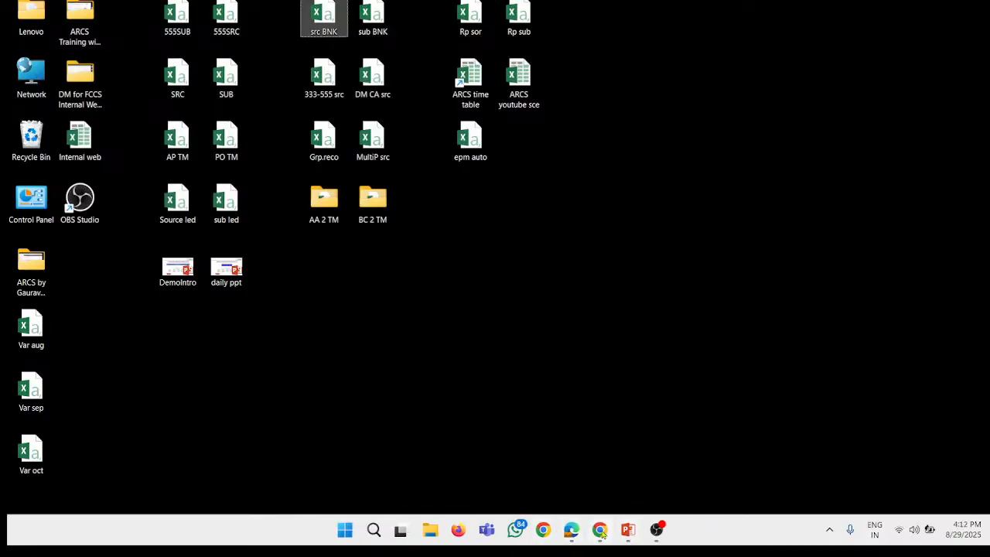
Step: Switch back to the browser, return to the pre-mapped balances import form and choose the updated src BNK file
left_click(601, 532)
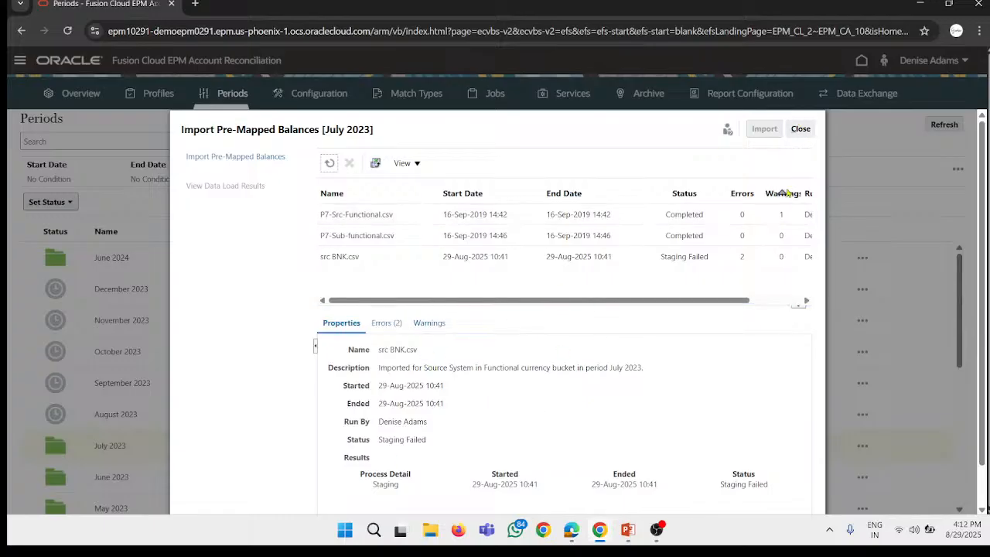
left_click(234, 157)
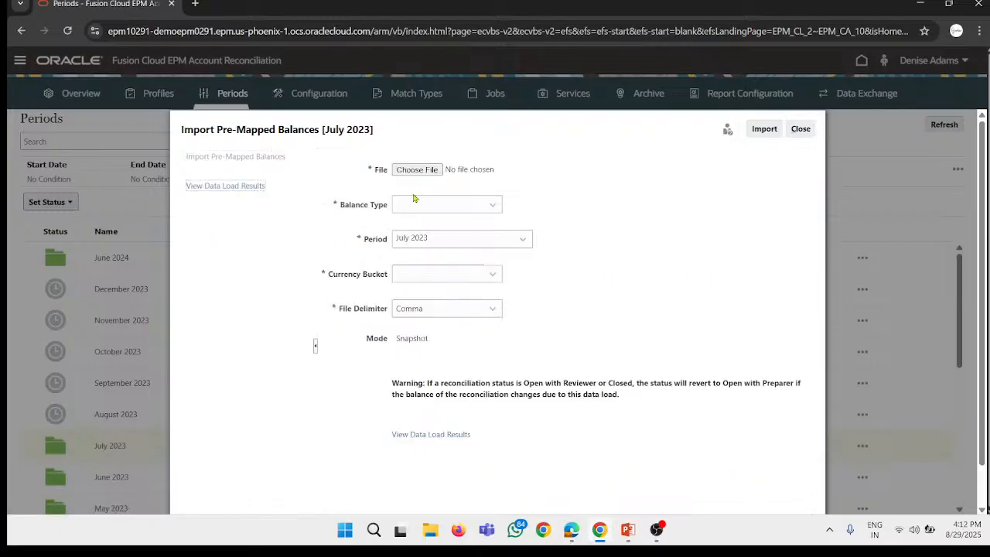
left_click(416, 169)
scroll(202, 160, "down", 10)
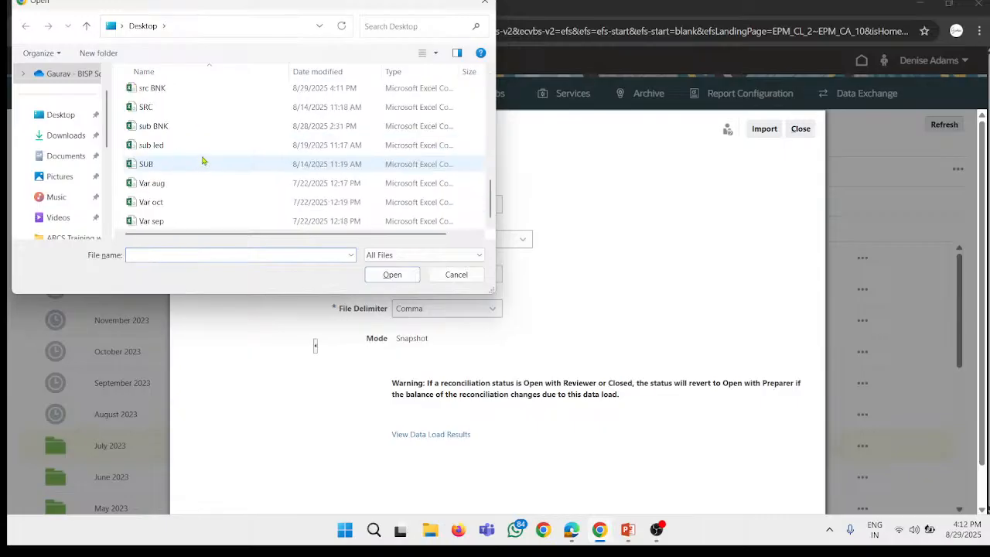
double_click(192, 96)
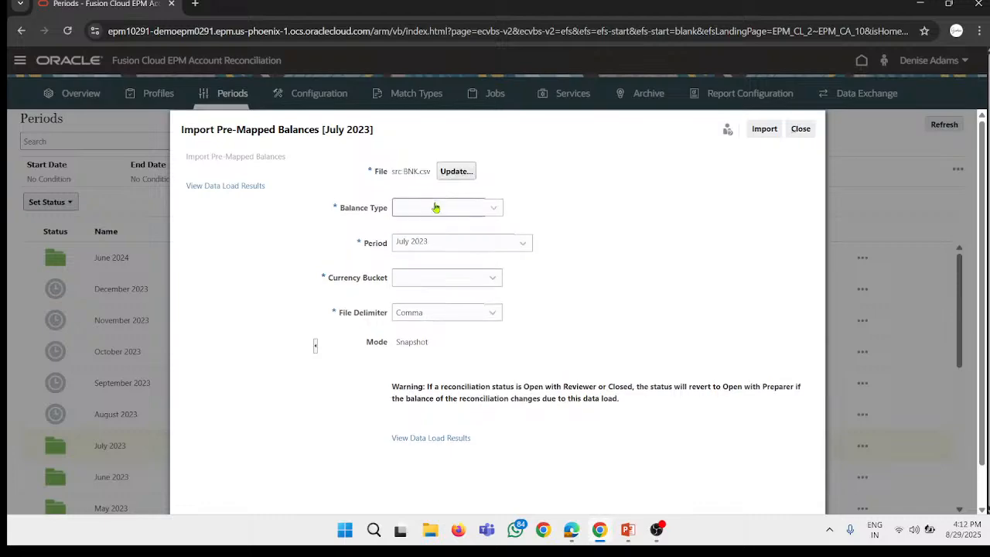
Step: Import the updated file as Source System balances in the Functional currency bucket and view the July 2023 data load results
left_click(436, 207)
left_click(430, 244)
left_click(421, 278)
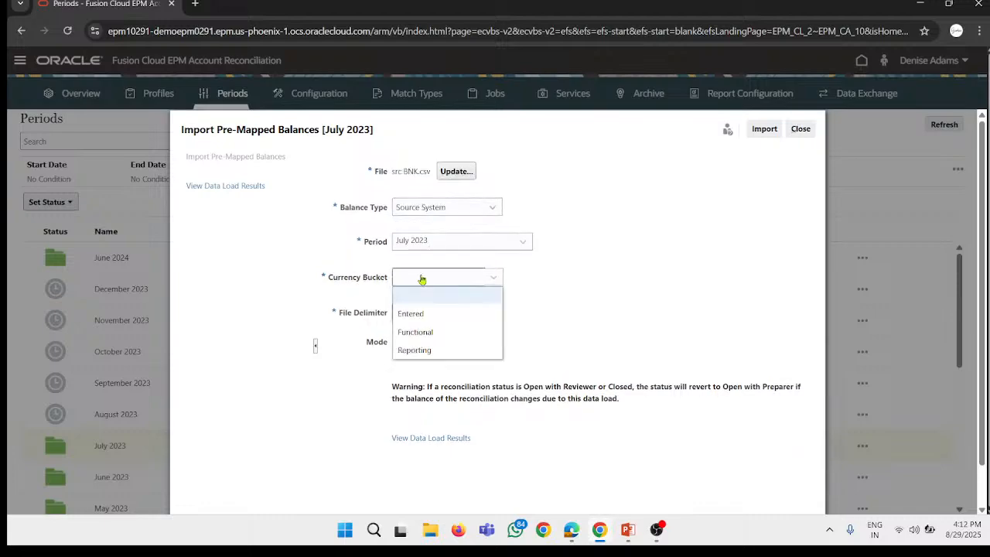
left_click(416, 332)
left_click(764, 129)
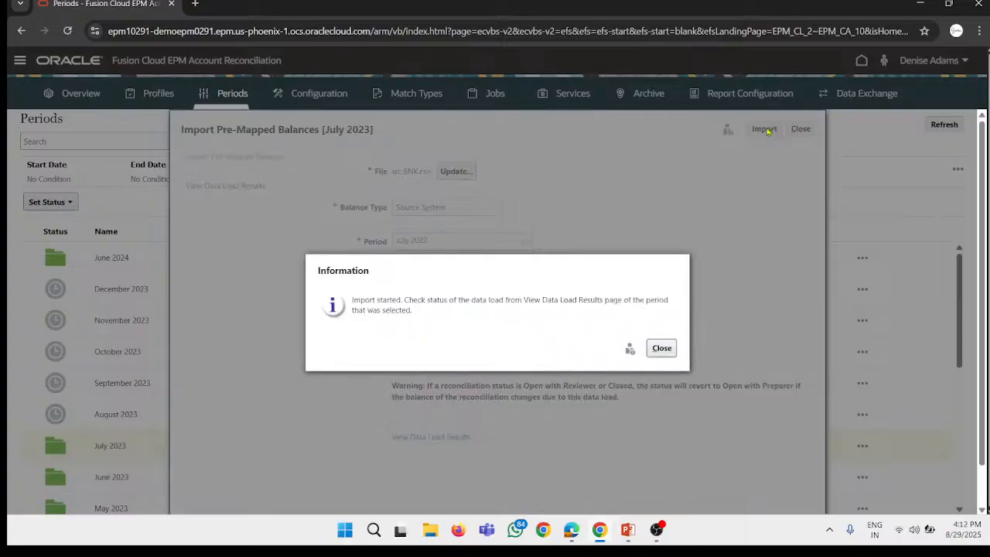
left_click(661, 347)
left_click(442, 437)
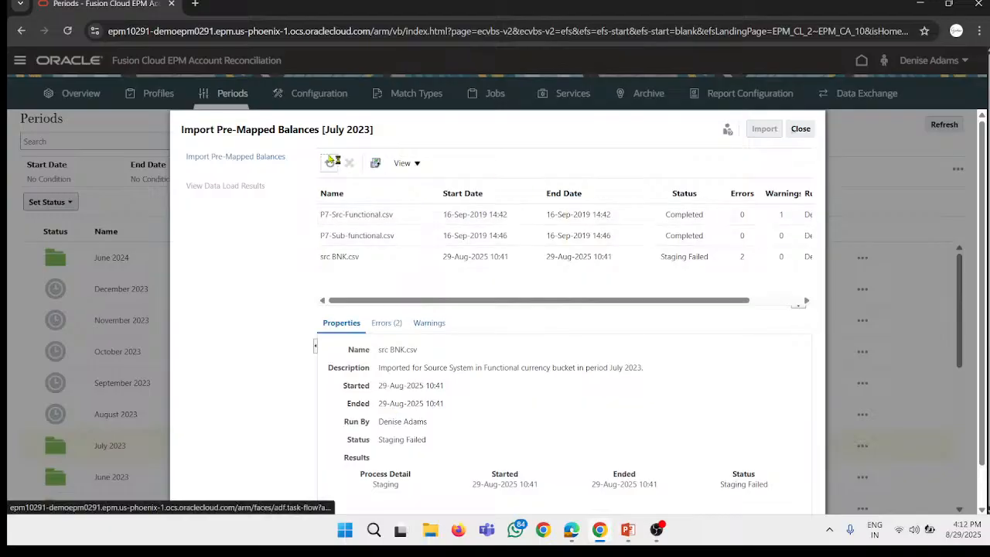
Step: Refresh the load results, then start another pre-mapped balances import for July 2023 with the sub BNK file from the desktop
left_click(330, 160)
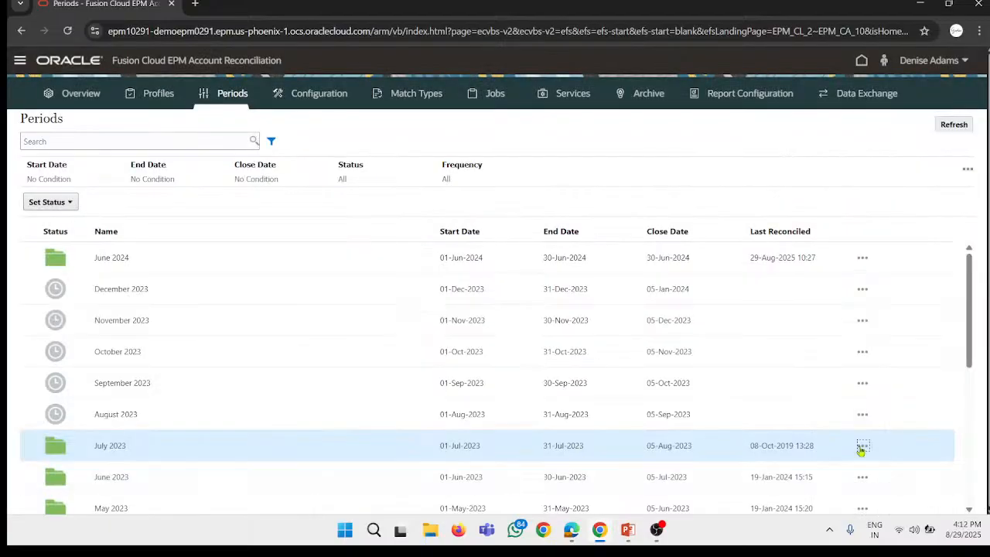
left_click(862, 446)
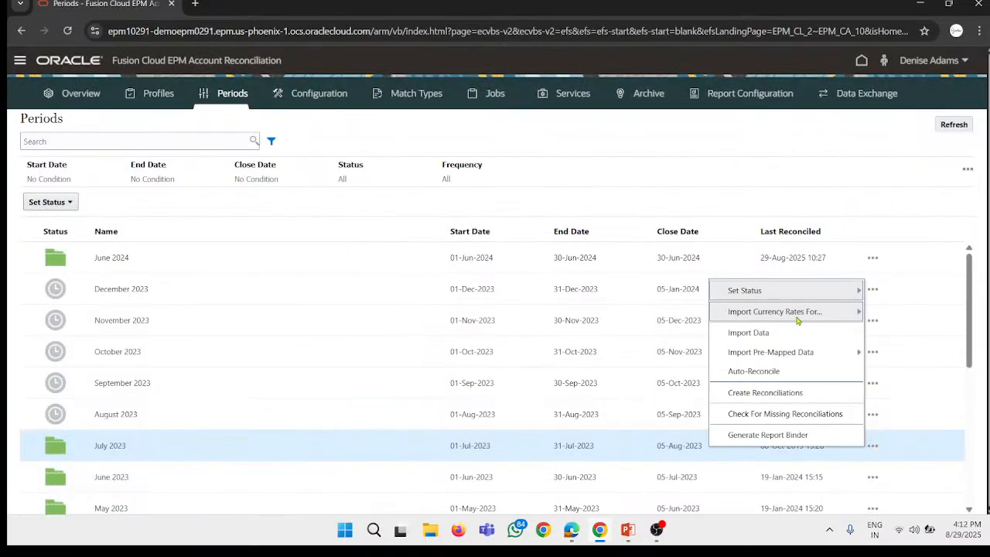
mouse_move(773, 352)
left_click(656, 352)
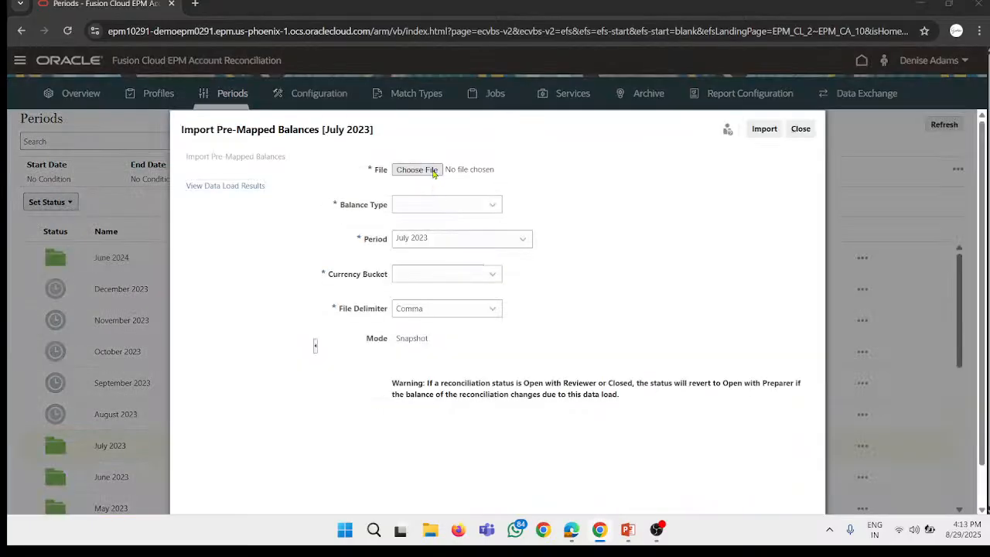
left_click(417, 170)
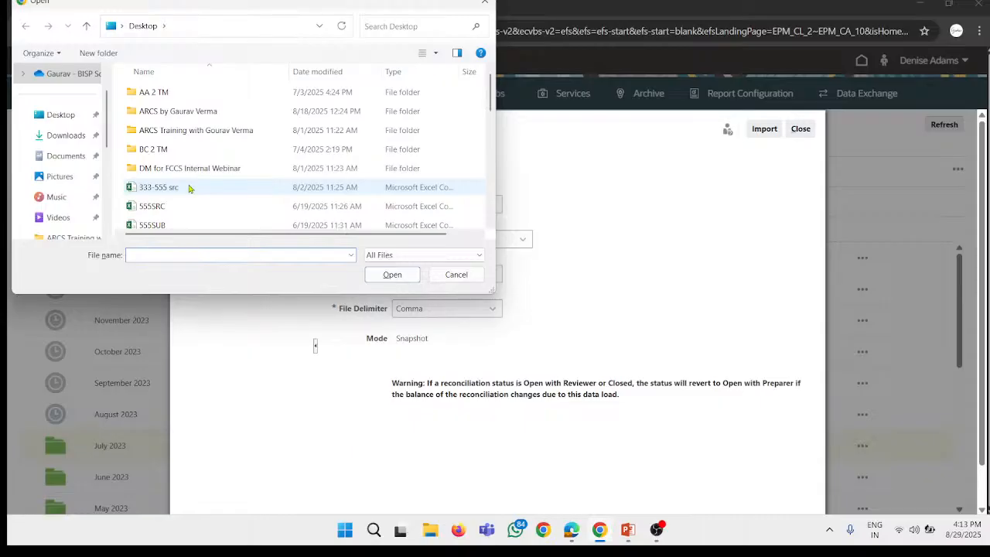
scroll(216, 135, "down", 8)
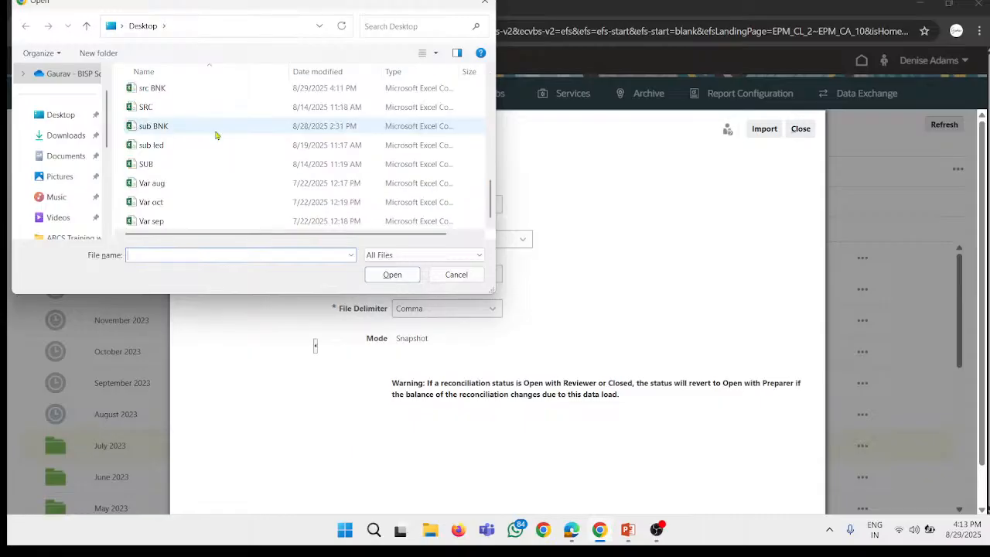
left_click(215, 132)
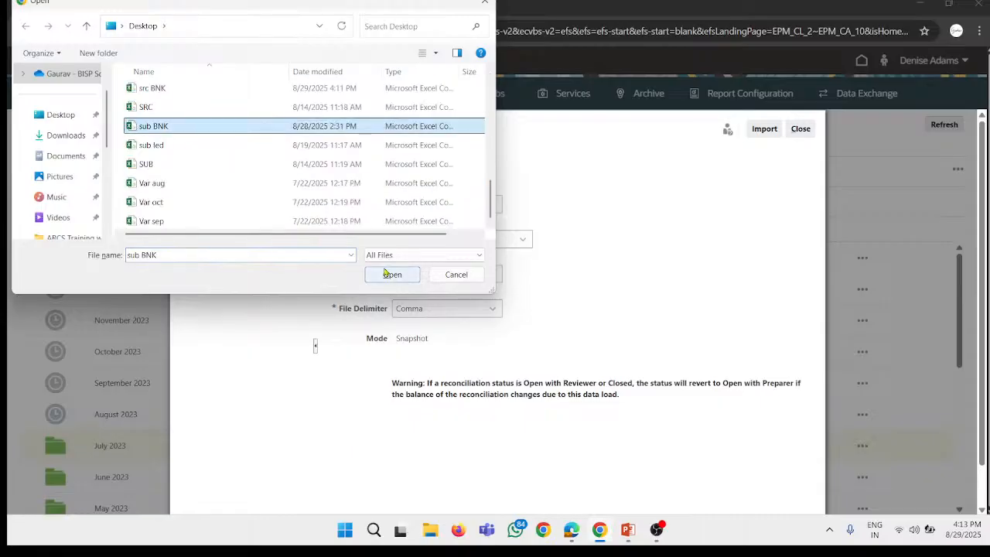
left_click(391, 275)
Step: Import the file as Subsystem balances in the Functional currency bucket, refresh its data load results and close the import form
left_click(473, 207)
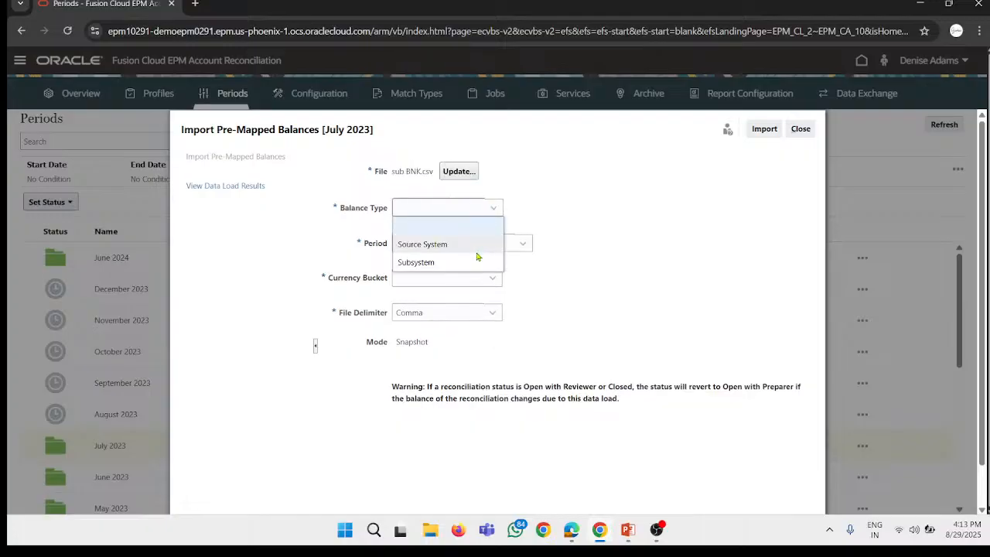
left_click(478, 262)
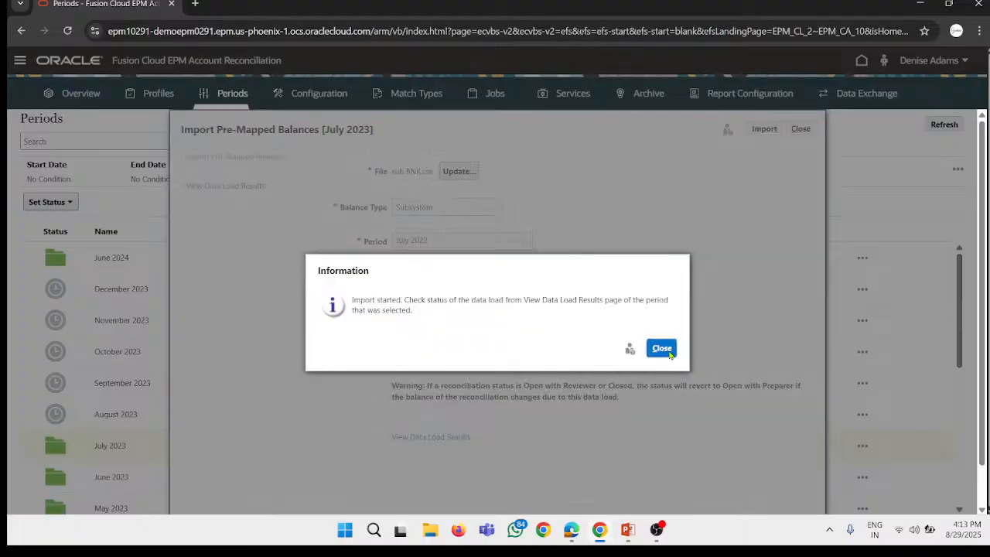
left_click(658, 347)
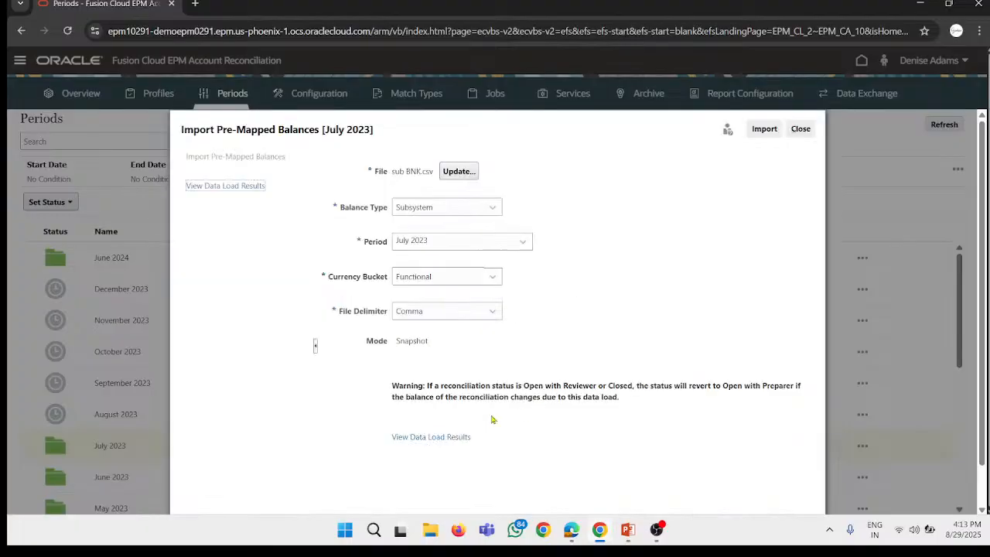
left_click(456, 437)
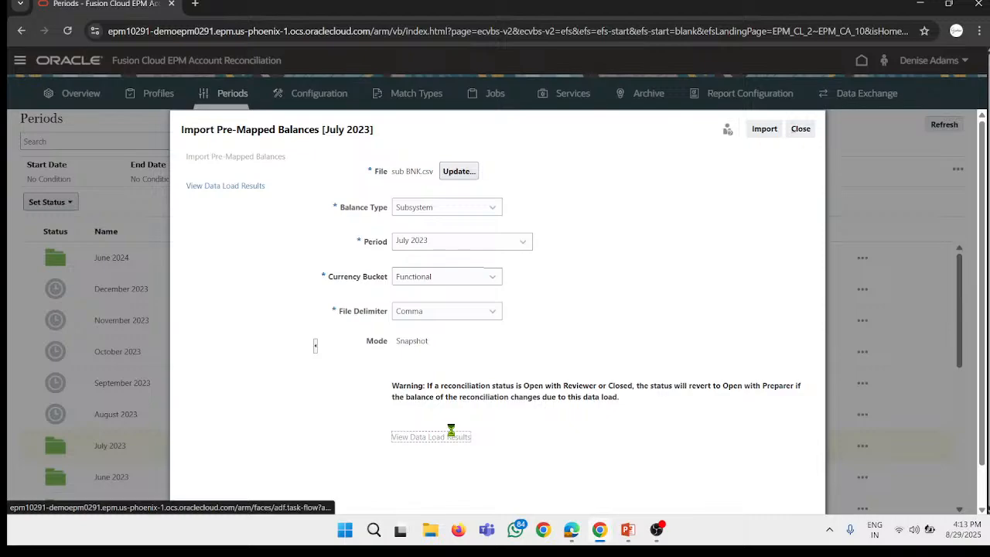
scroll(465, 218, "down", 1)
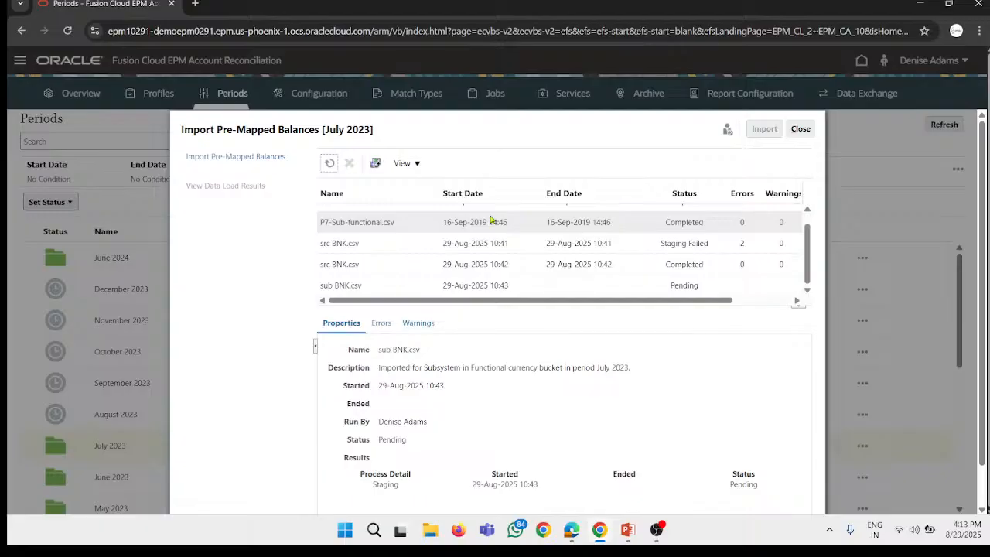
scroll(490, 220, "down", 1)
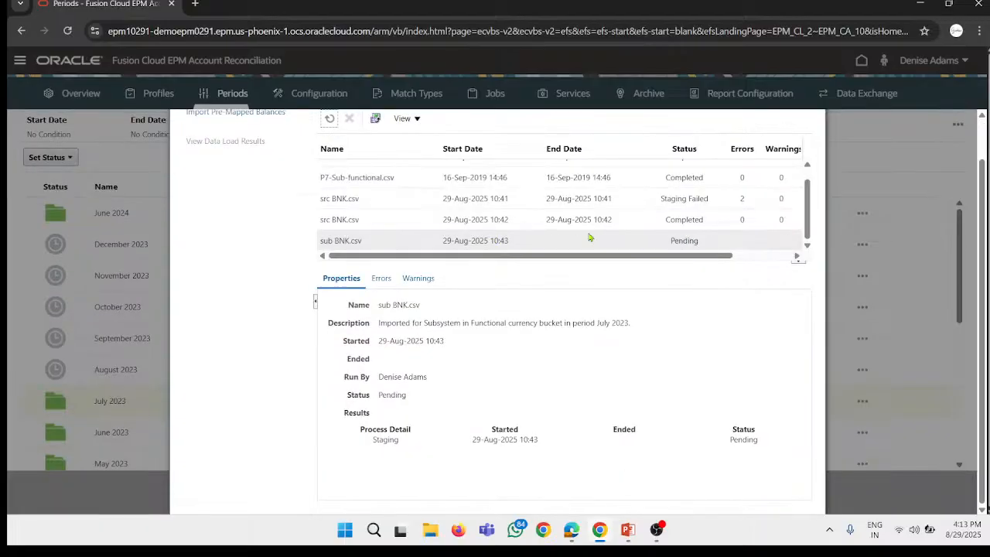
left_click(331, 120)
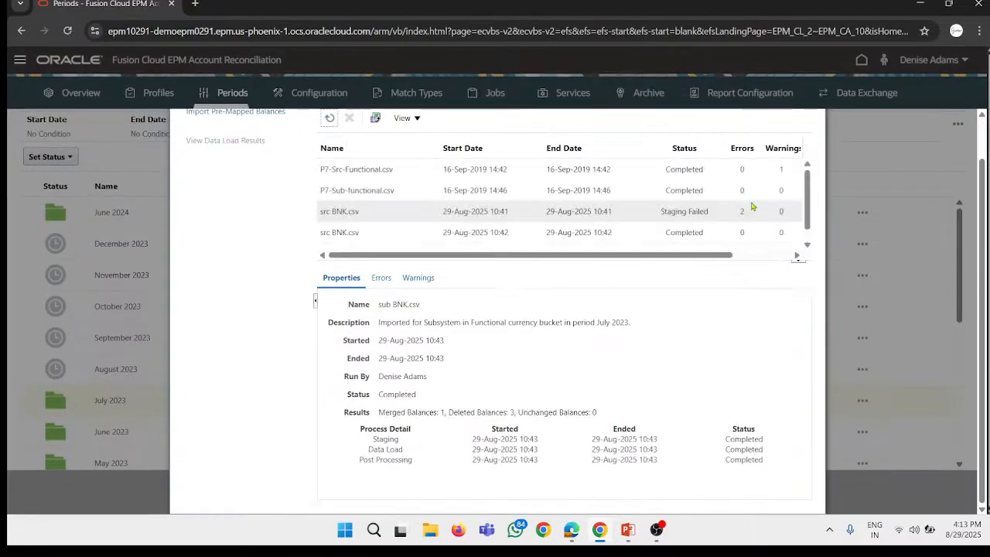
scroll(773, 194, "up", 1)
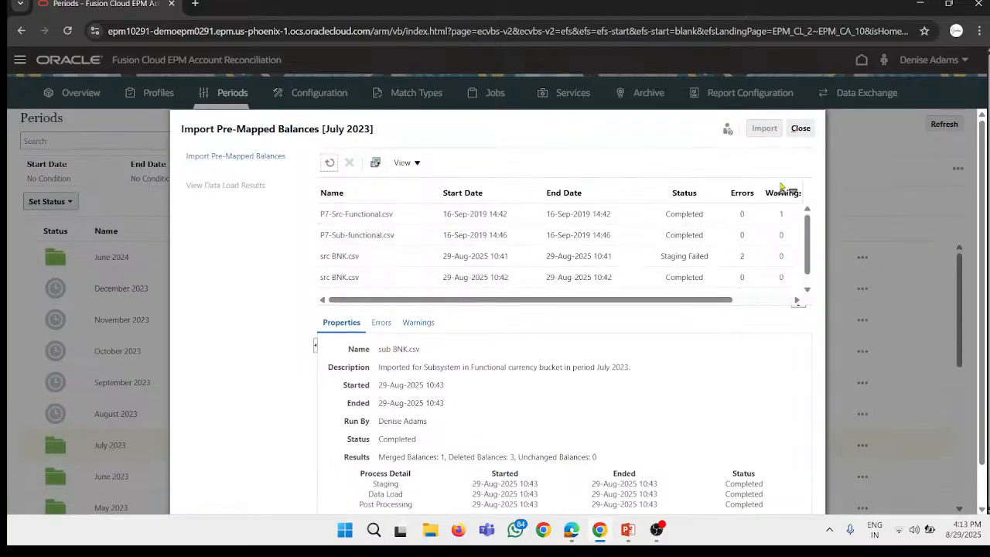
left_click(808, 129)
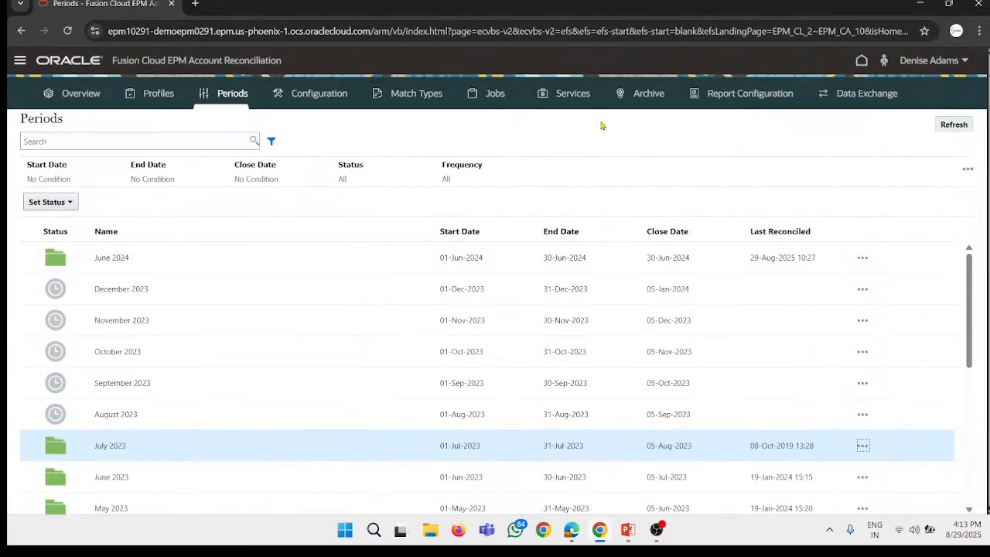
Step: Go to Profiles, search for the Bank reco profile by its account ID and select it
left_click(165, 90)
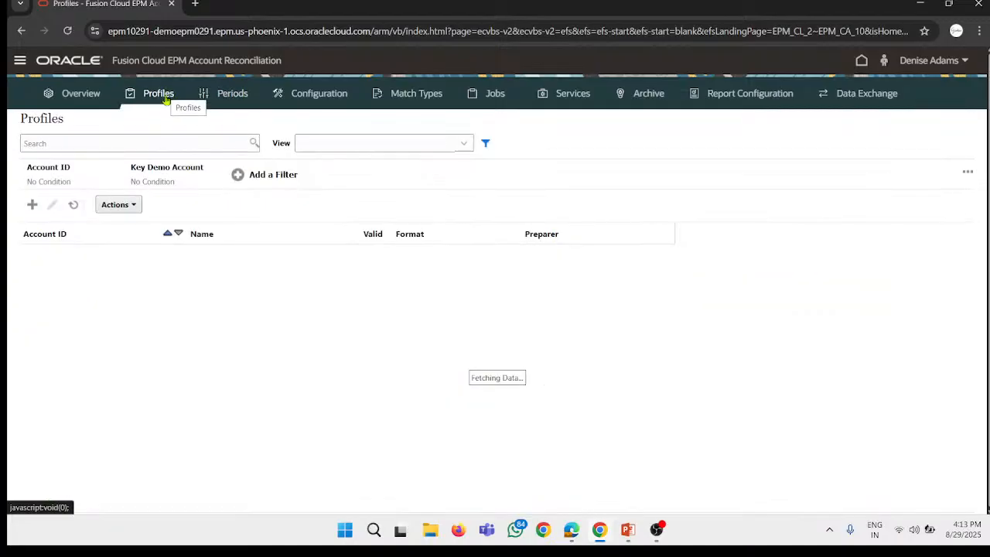
left_click(74, 143)
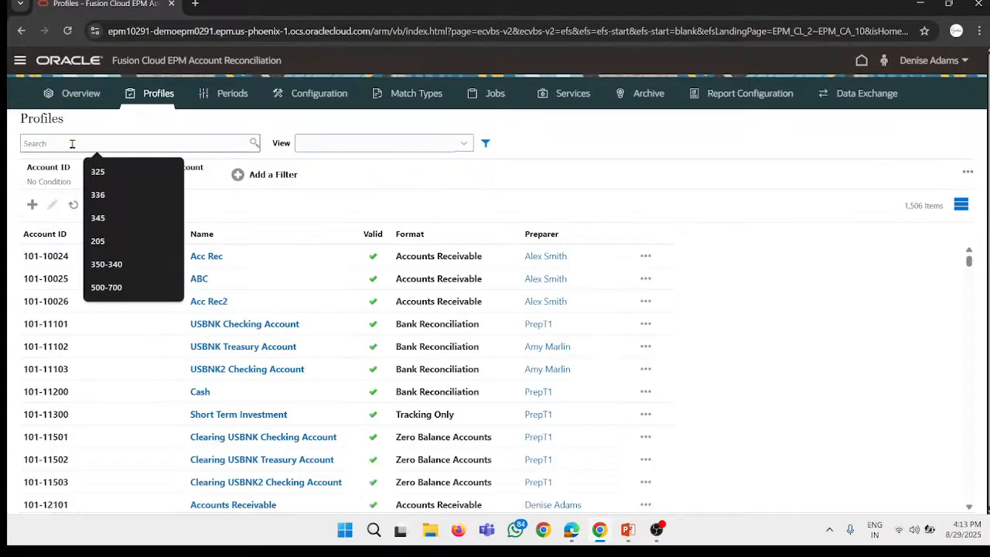
type("450")
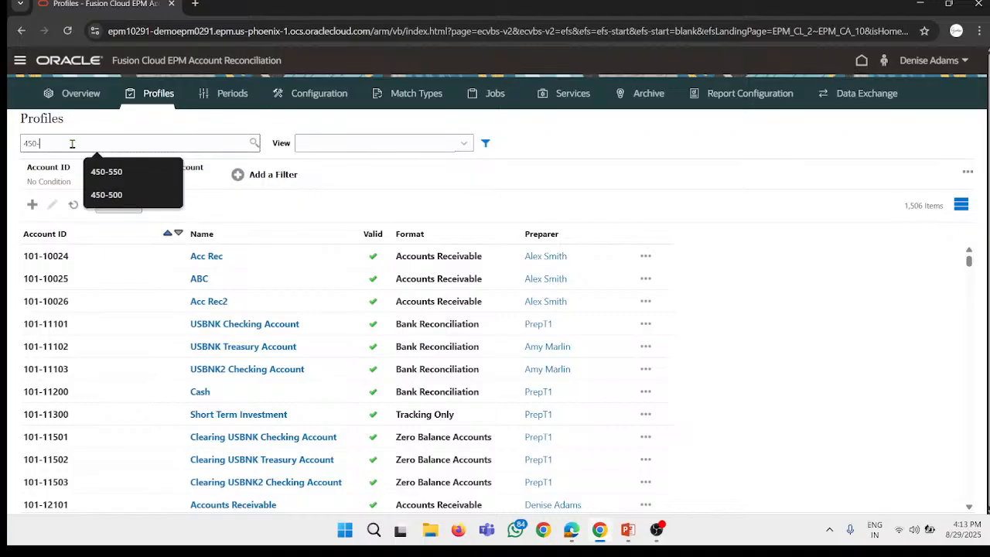
type("-")
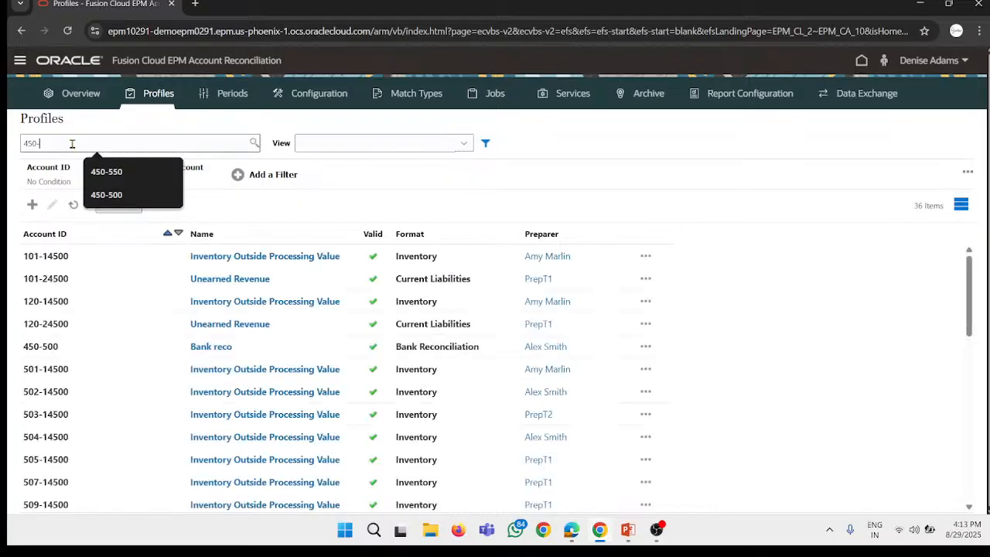
type("500")
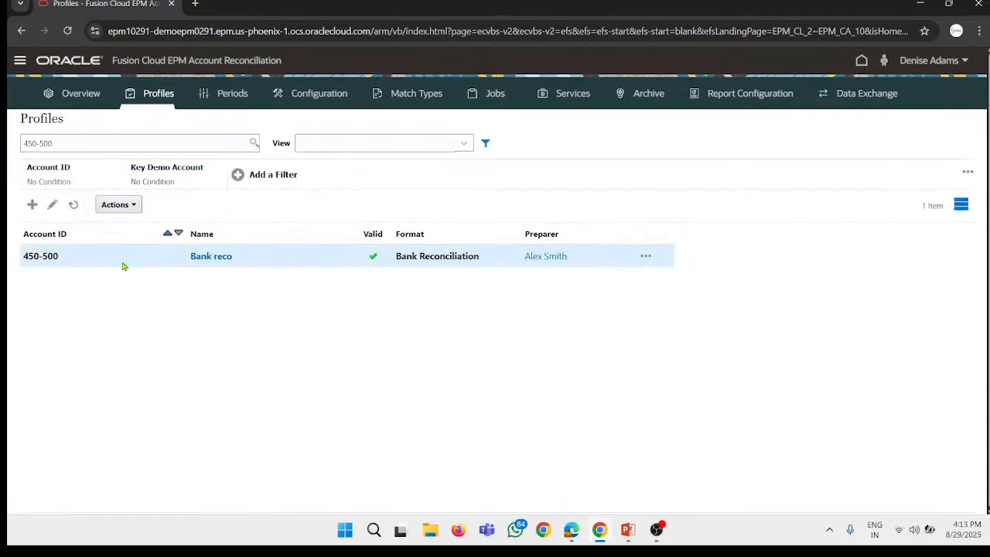
Step: Create the reconciliation for the selected Bank reco profile in the July 2023 period and close the results
left_click(128, 205)
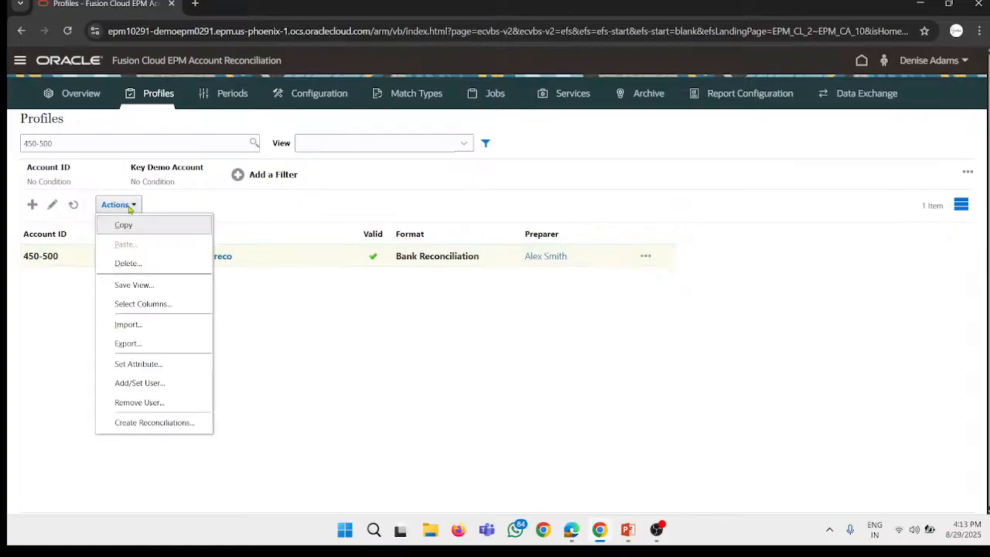
left_click(177, 424)
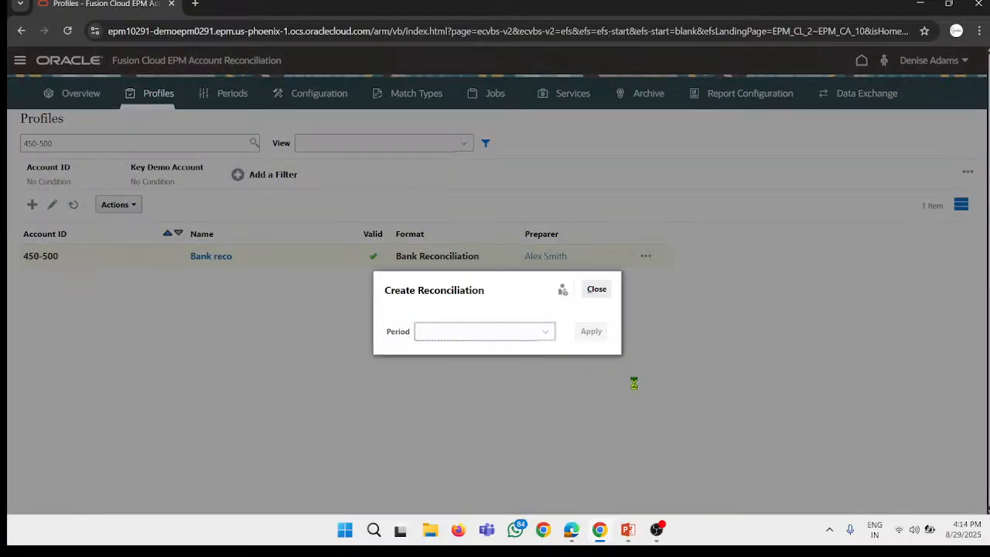
left_click(535, 339)
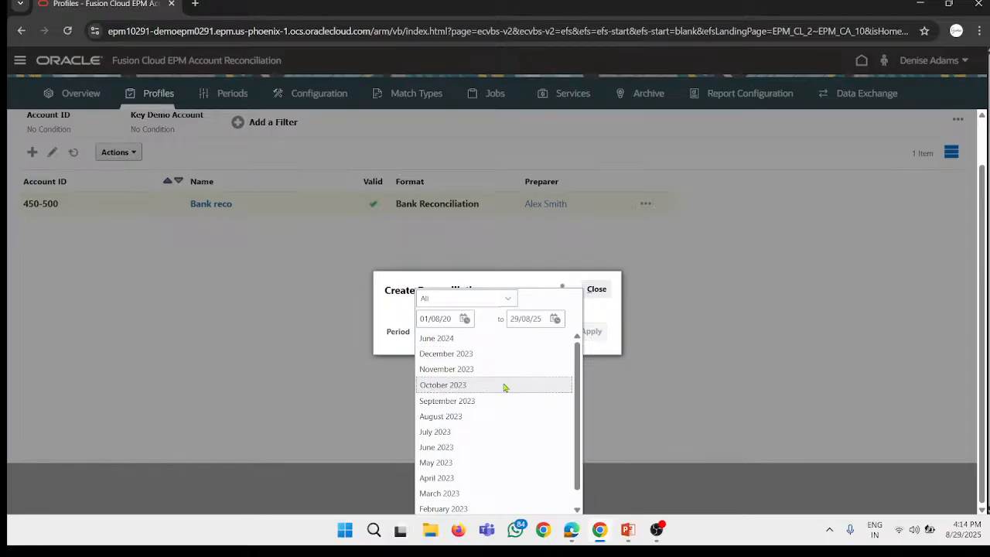
left_click(470, 438)
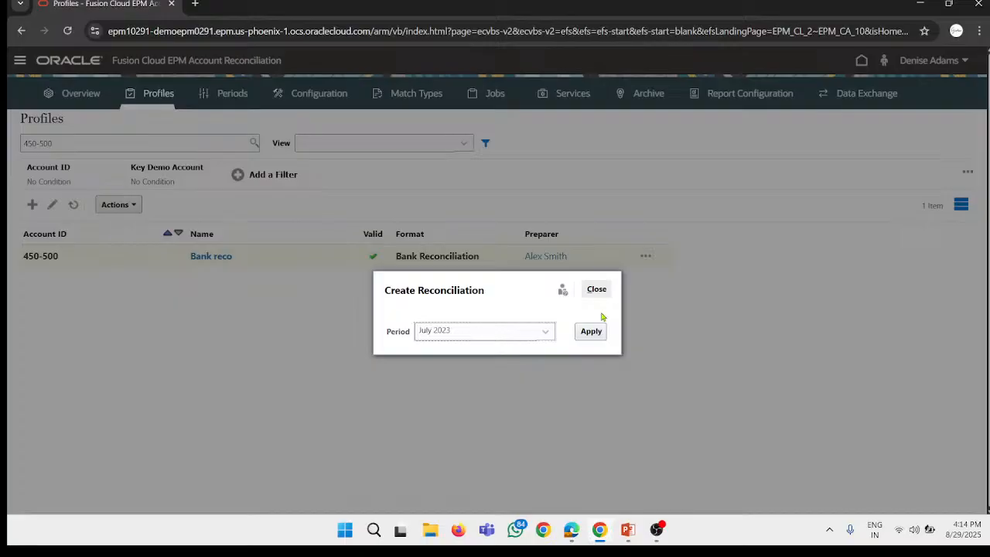
left_click(594, 329)
left_click(673, 287)
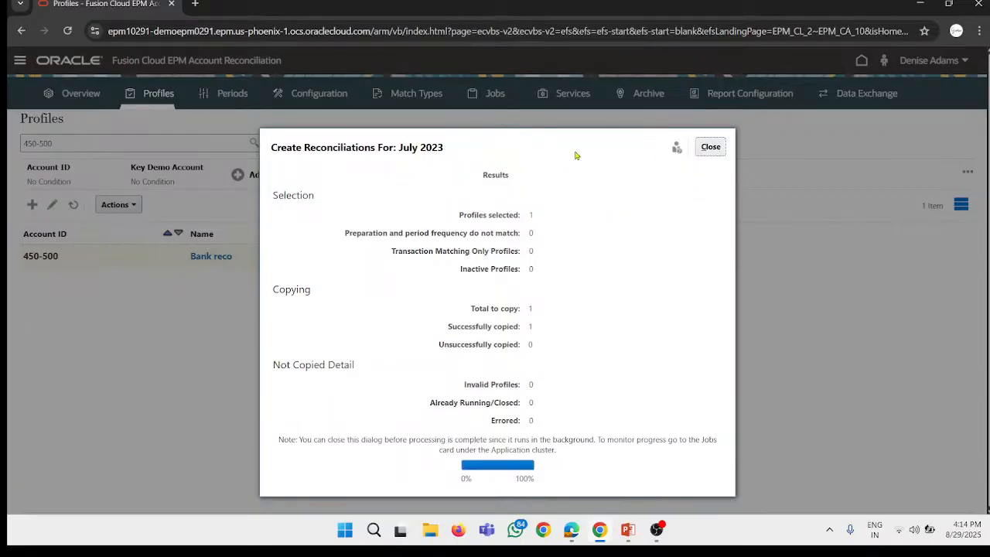
left_click(713, 147)
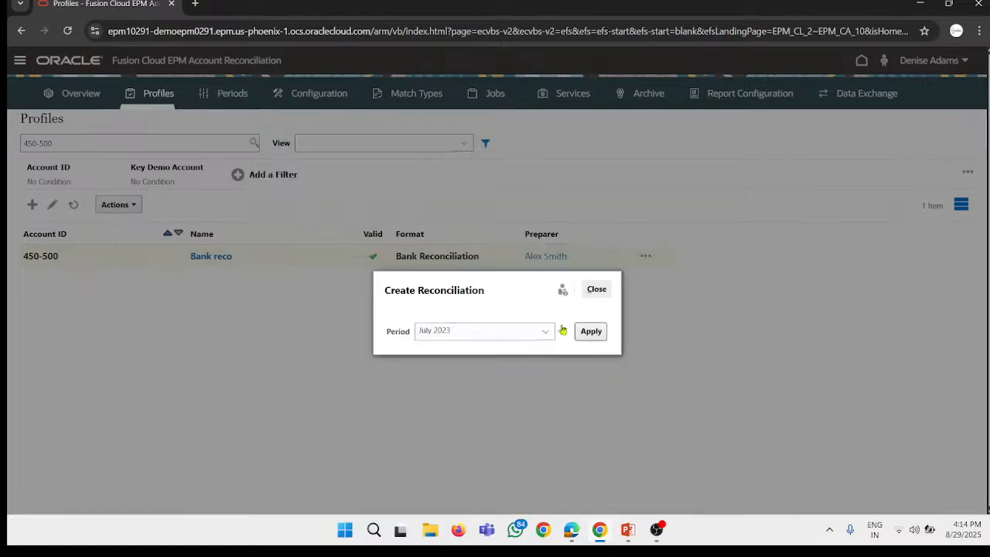
left_click(595, 291)
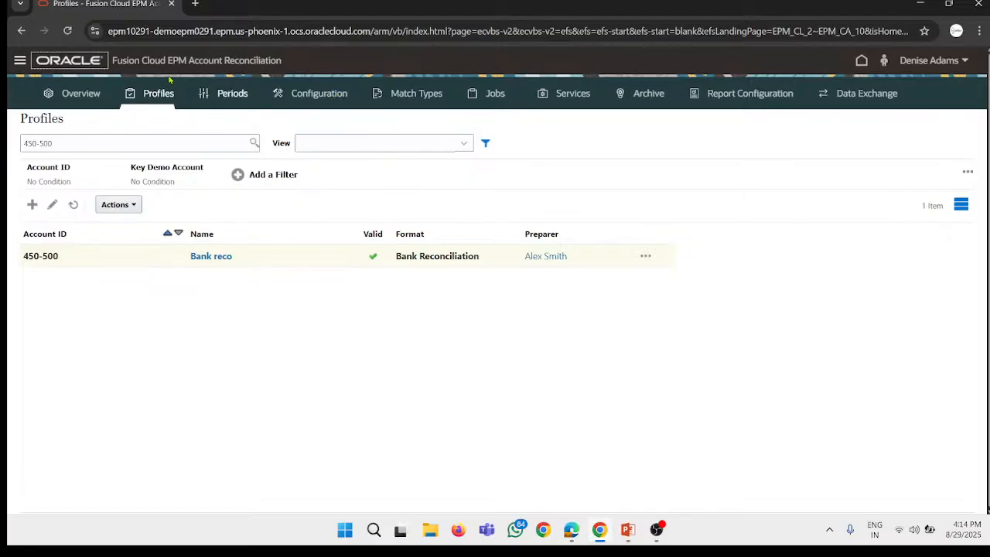
Step: Go to Reconciliations from the home page, filter the list to July 2023 instead of May 2023, and open the Bank reco reconciliation
left_click(82, 65)
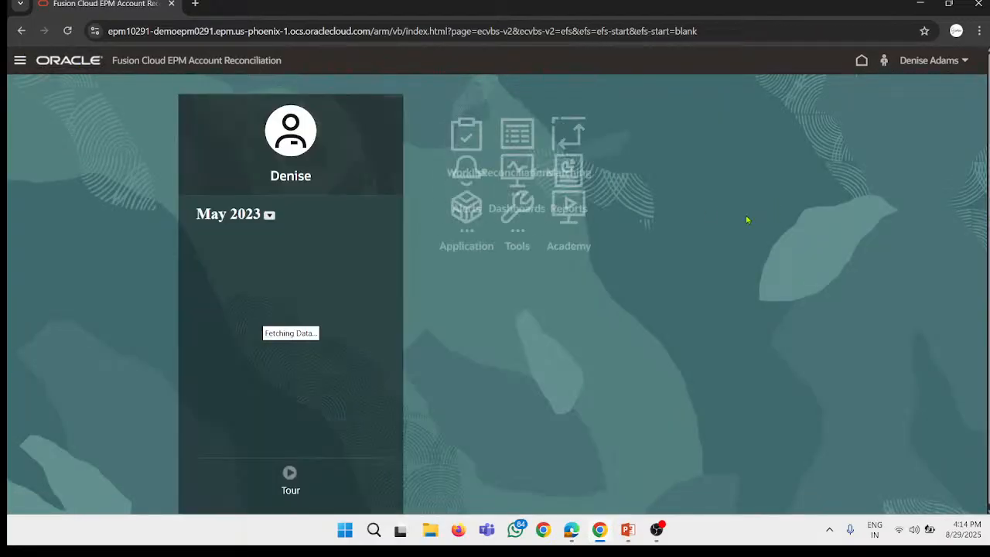
left_click(616, 144)
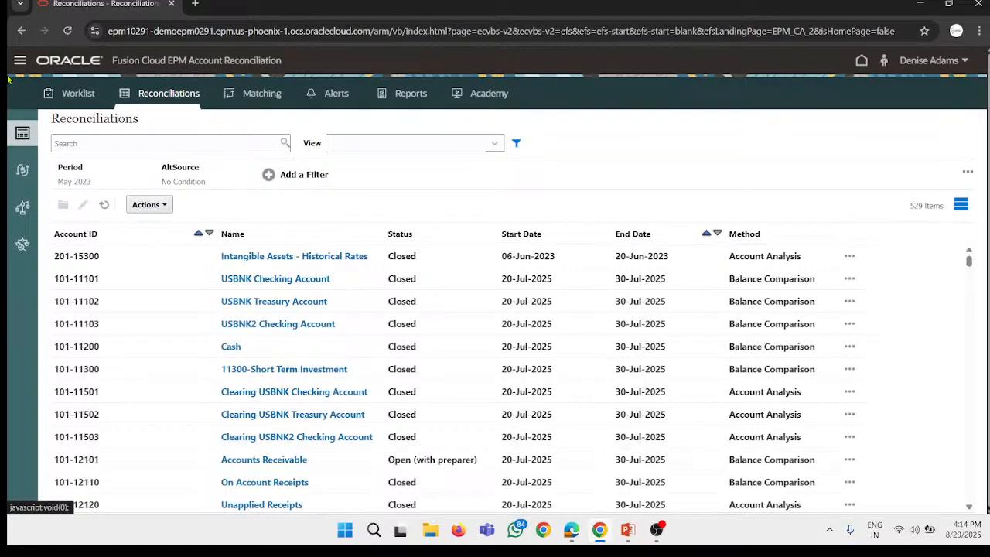
left_click(92, 147)
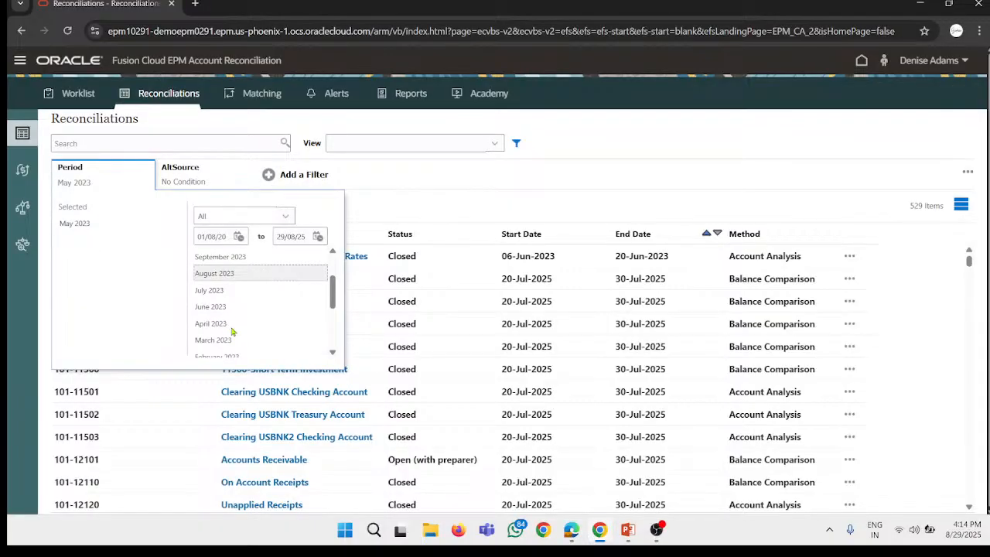
left_click_drag(209, 290, 97, 237)
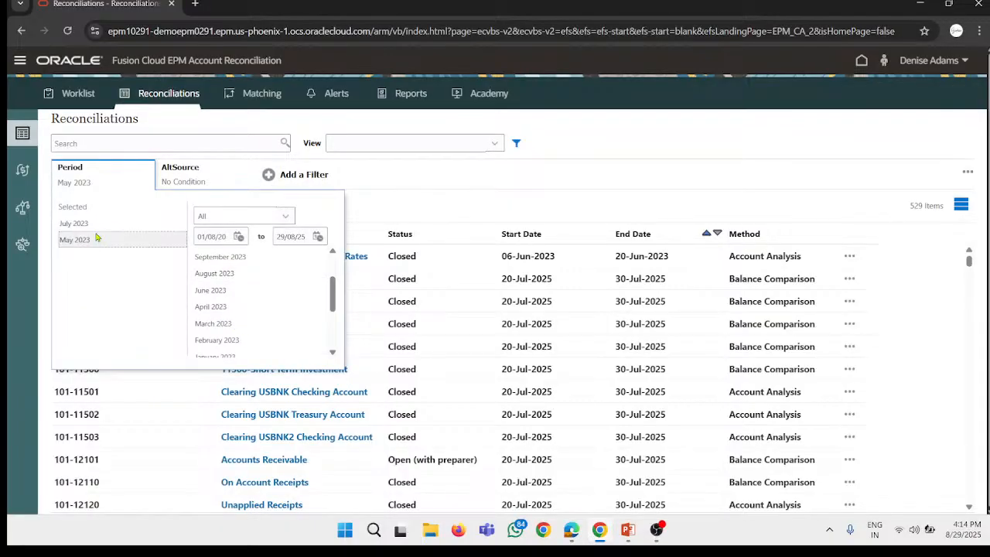
left_click(98, 237)
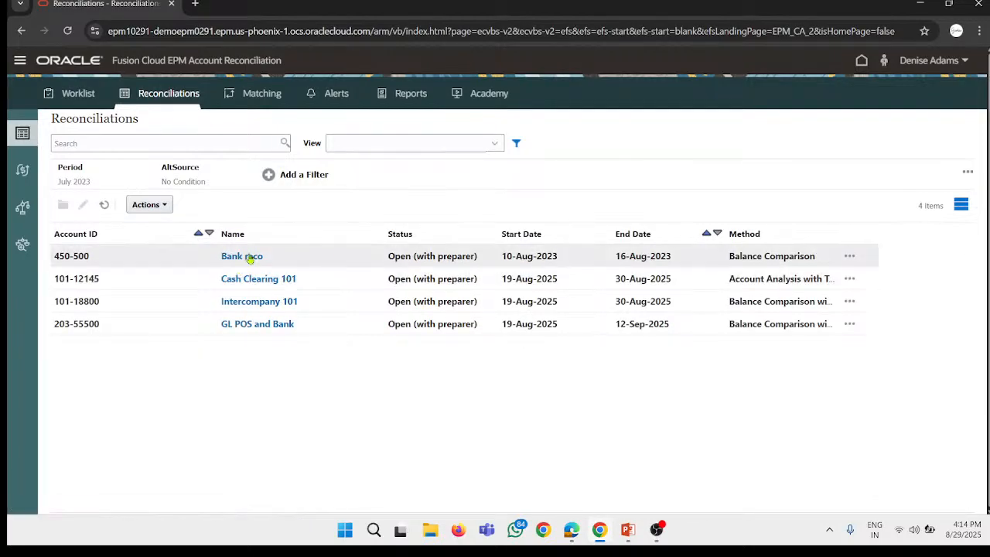
left_click(250, 258)
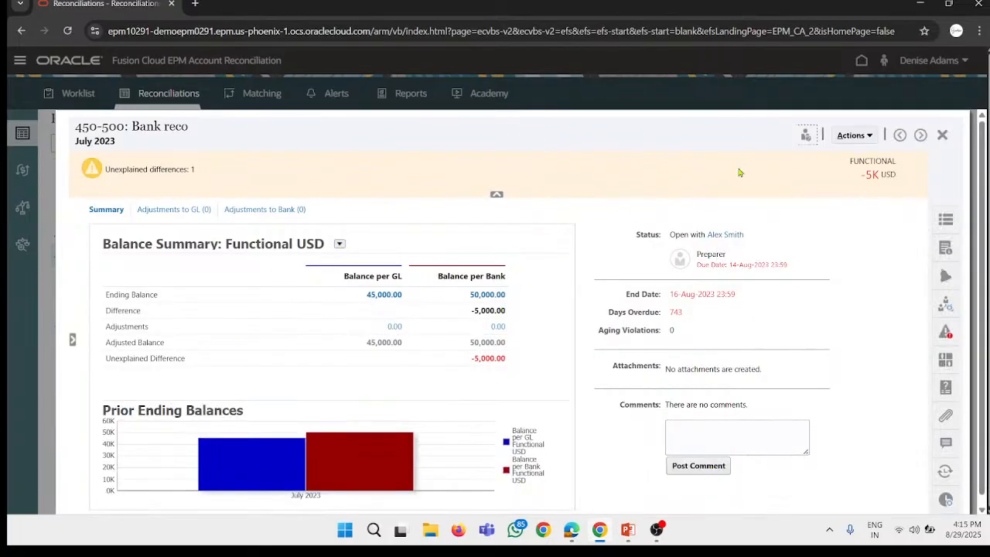
Step: Close the Bank reco reconciliation, dismiss the sign-out prompt and go to Access Control
left_click(943, 136)
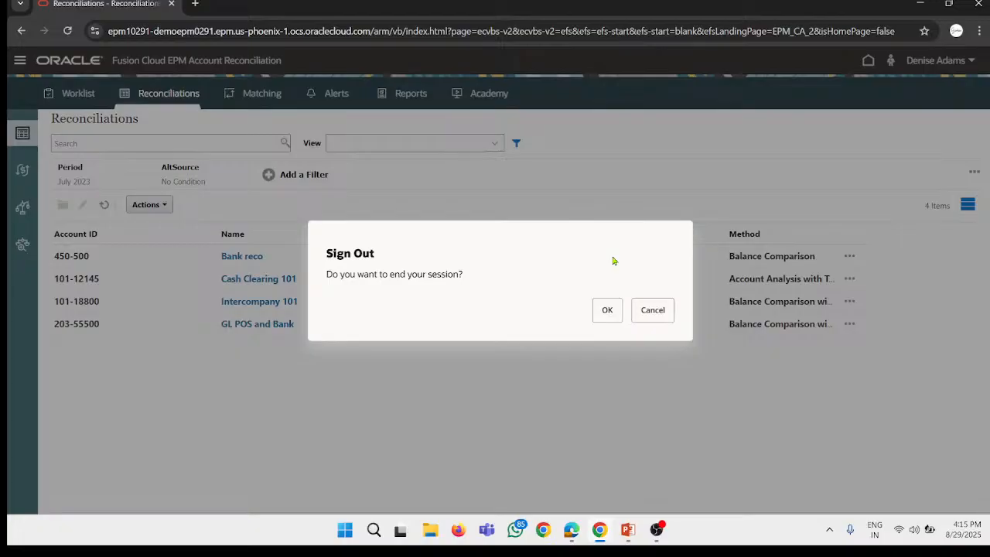
key("Escape")
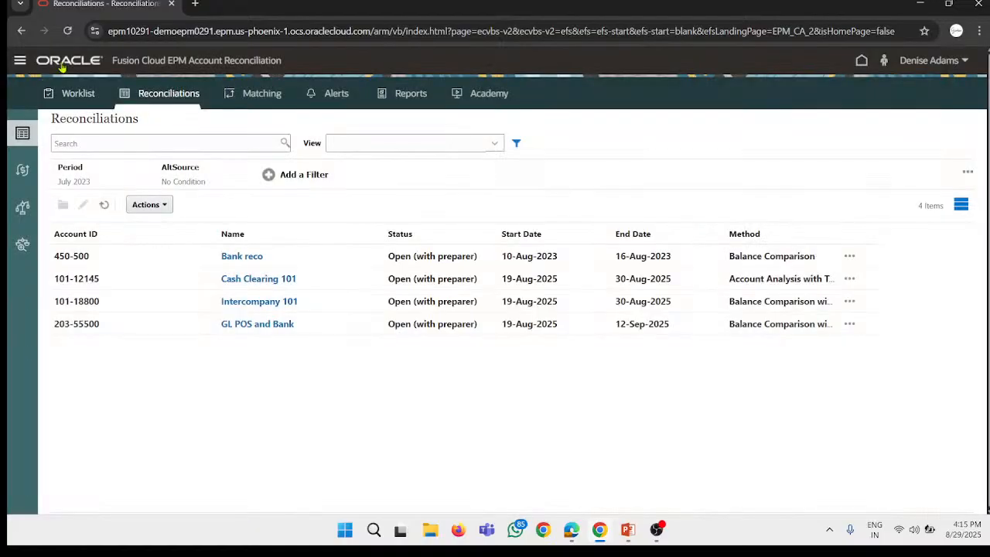
left_click(21, 60)
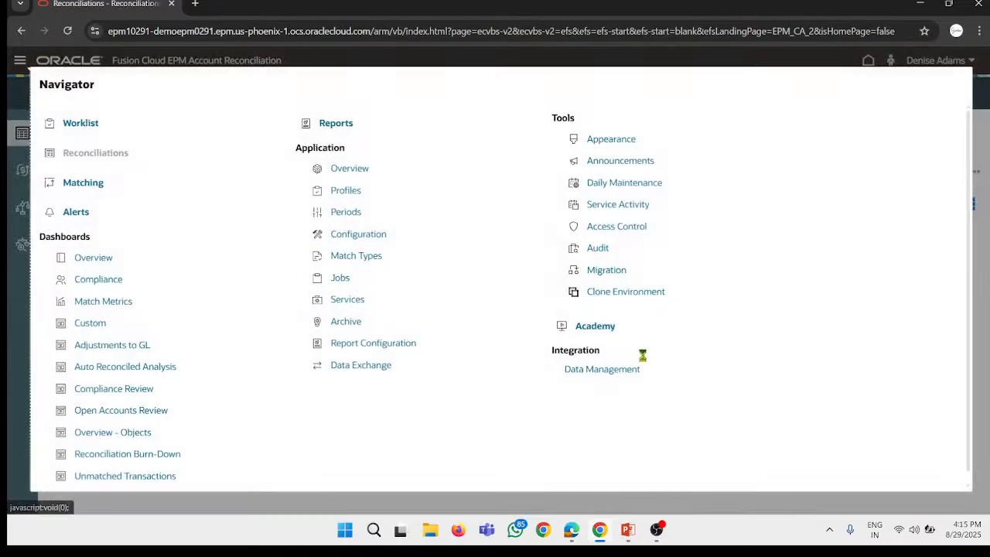
left_click(594, 232)
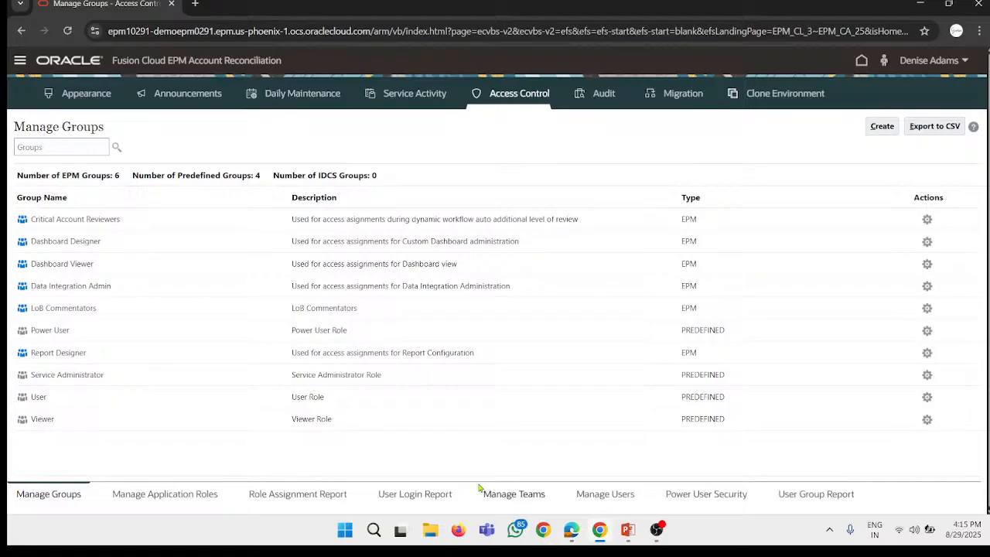
Step: Show the user list in Manage Application Roles and select the user login text of the Bank reco preparer
left_click(219, 497)
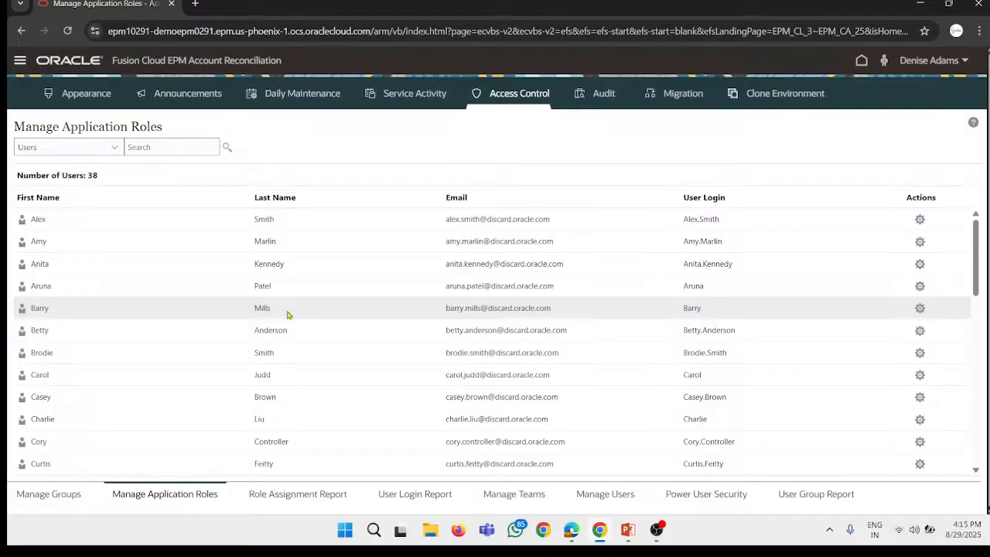
left_click(741, 218)
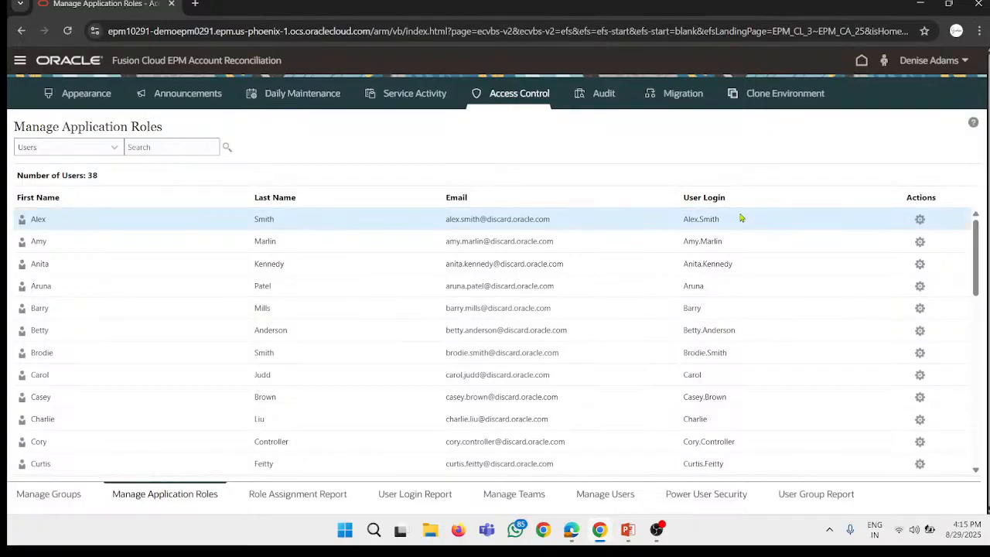
left_click_drag(740, 219, 682, 221)
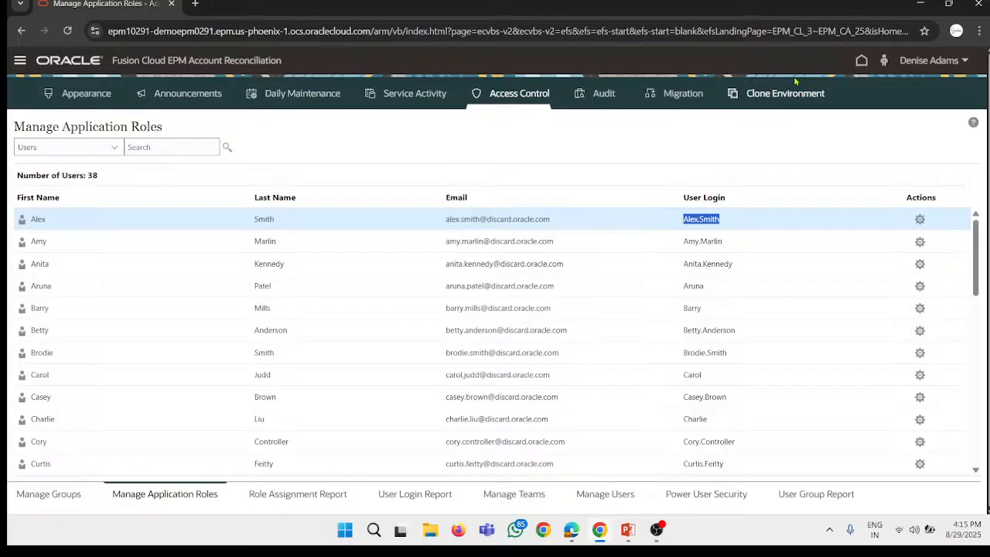
Step: Sign out of the current administrator account and confirm ending the session
left_click(959, 59)
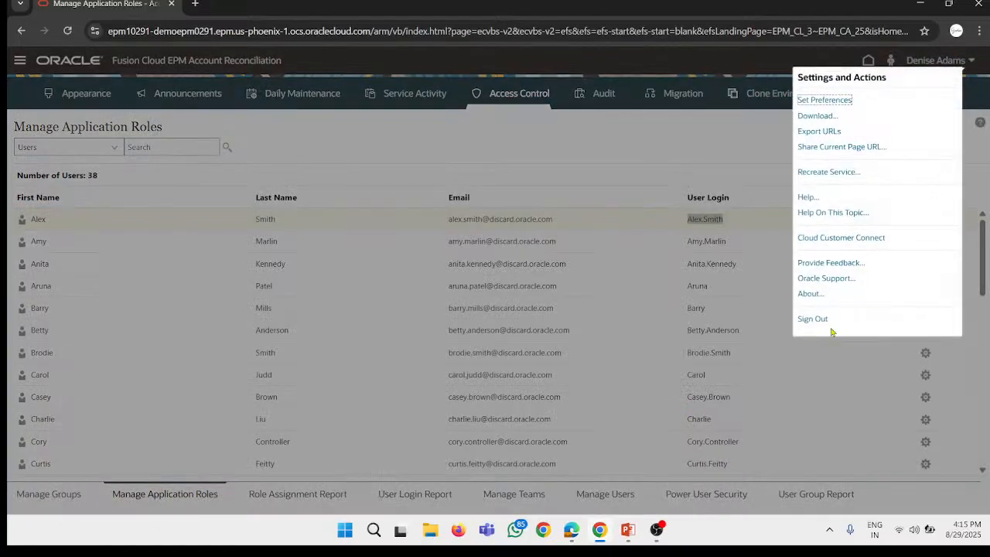
left_click(812, 319)
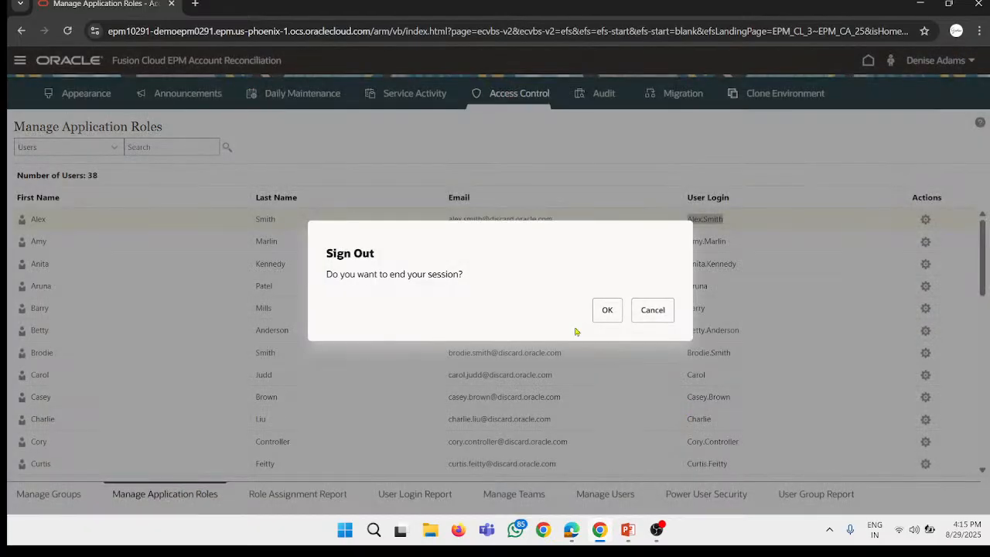
left_click(609, 310)
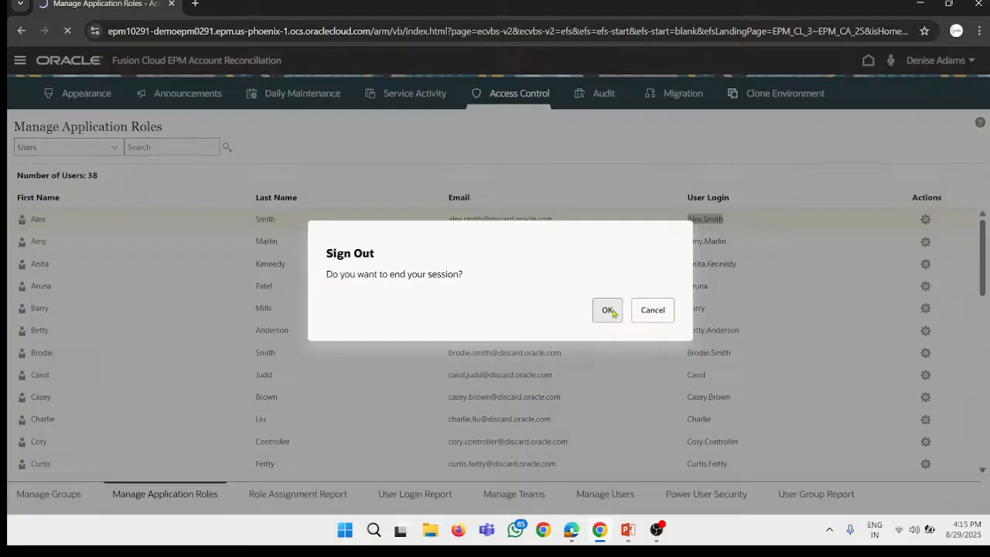
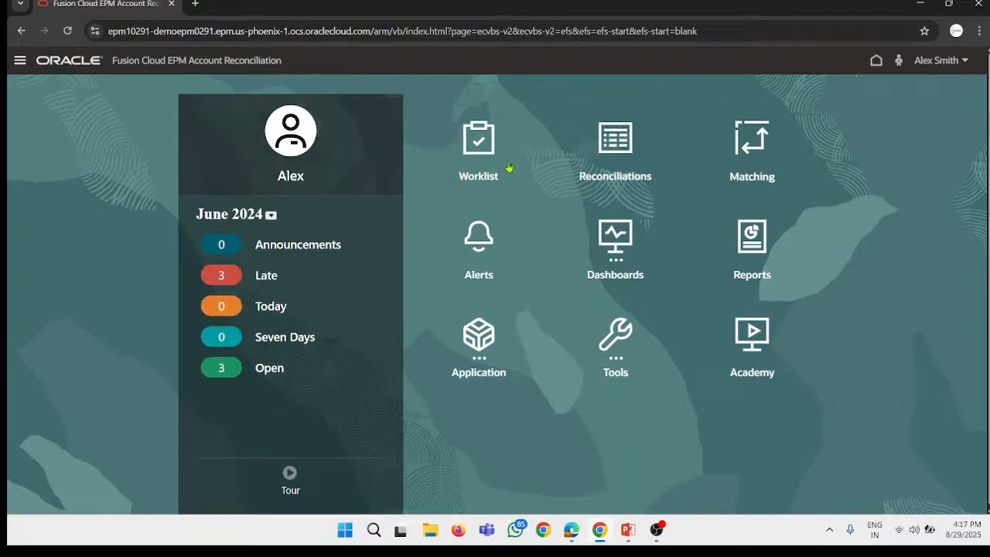
Step: Switch the home page period to July 2023 and open the Bank reco reconciliation from the Worklist
left_click(271, 215)
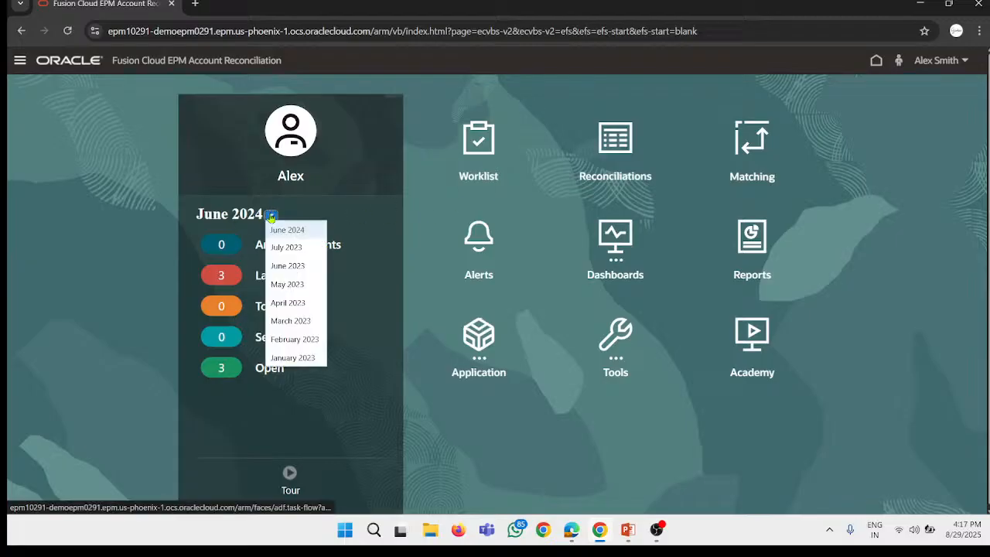
left_click(295, 248)
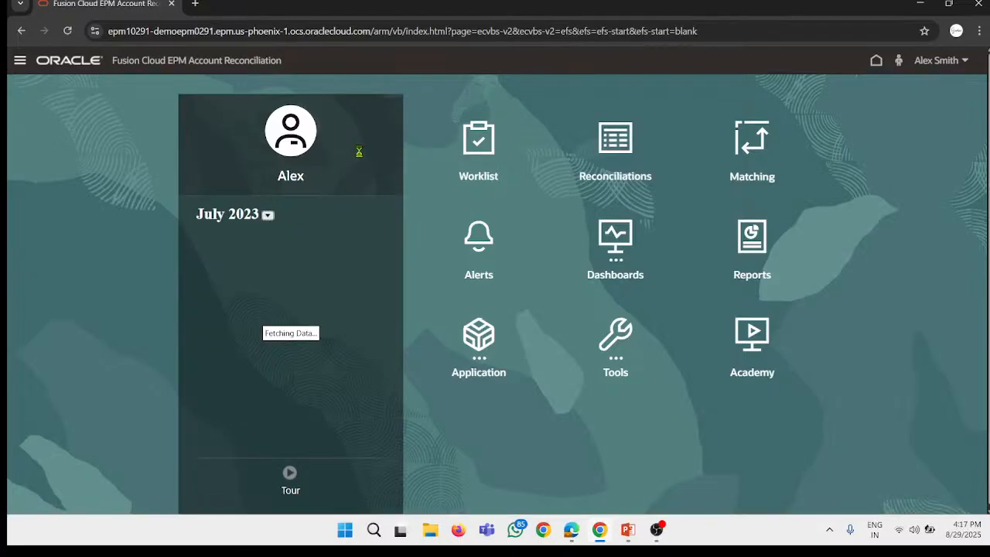
left_click(479, 143)
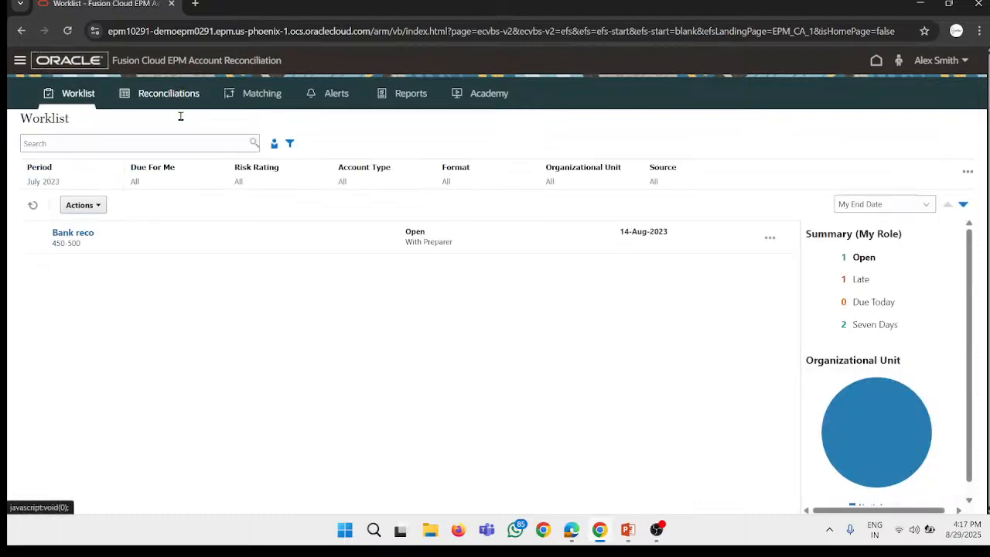
left_click(162, 95)
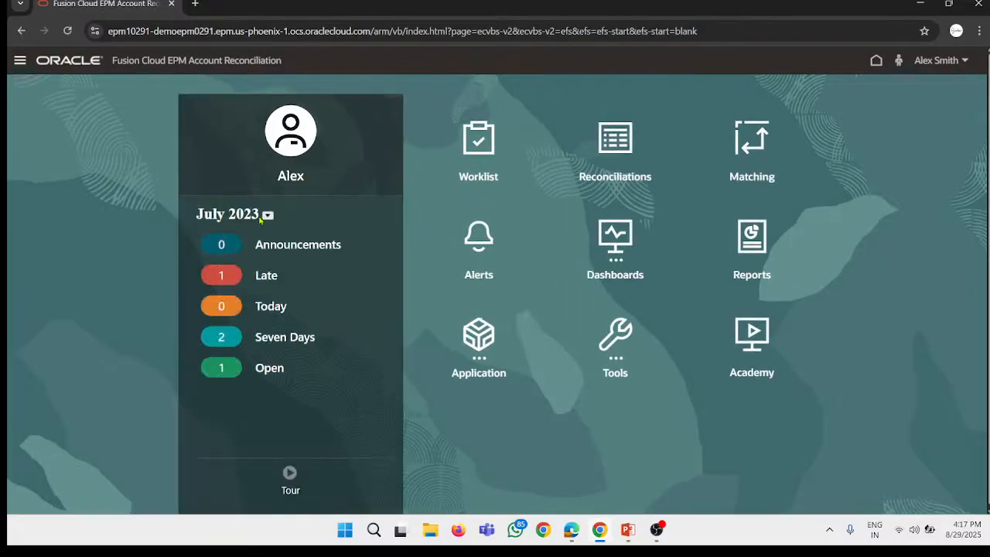
left_click(487, 158)
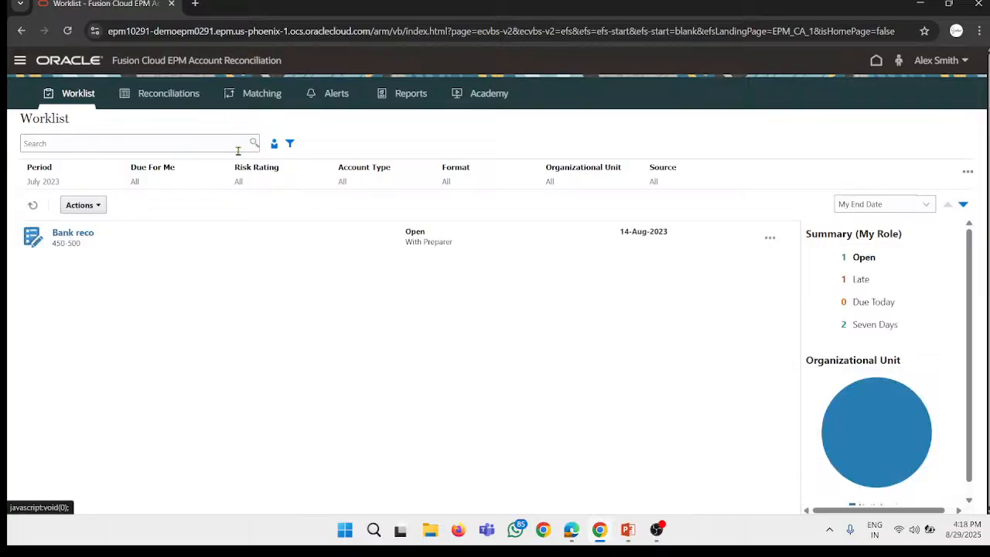
left_click(68, 232)
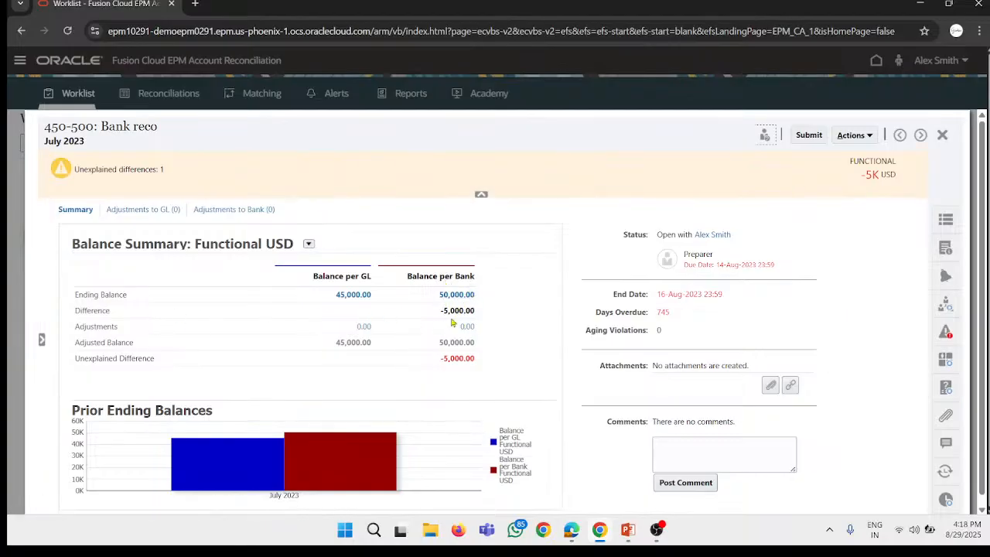
Step: Review the Balance Summary and the attachments of the Bank reco reconciliation, and close it
left_click_drag(473, 311, 450, 325)
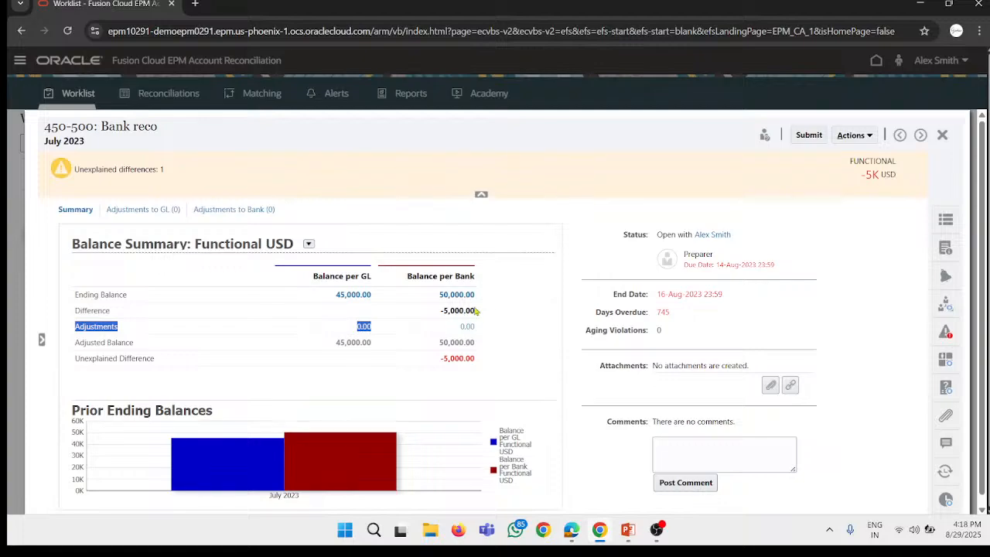
left_click(467, 314)
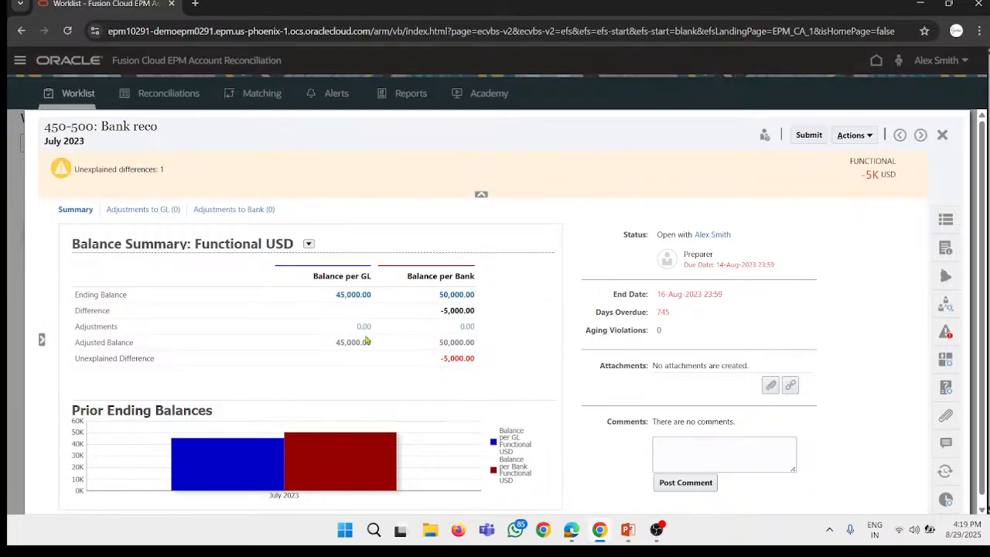
scroll(370, 358, "down", 1)
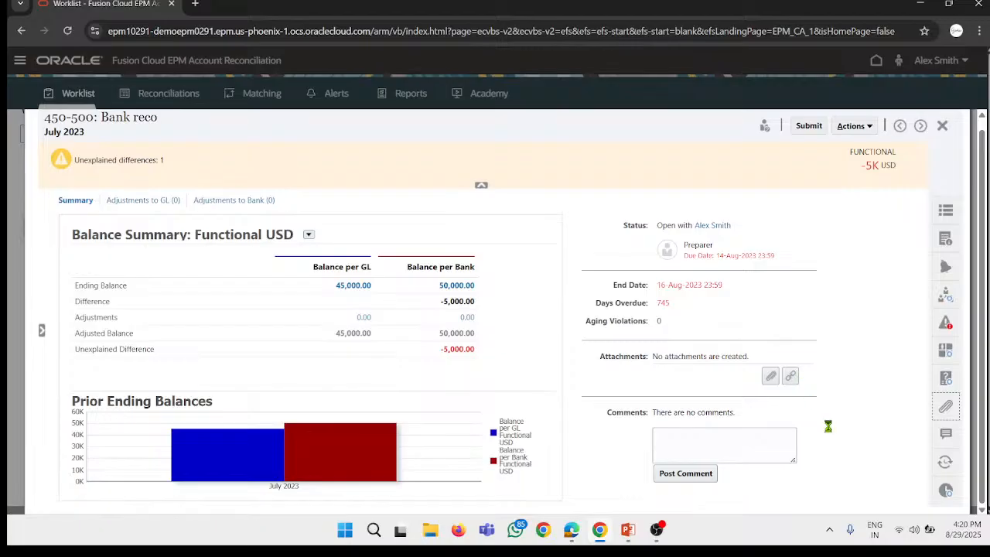
left_click(943, 407)
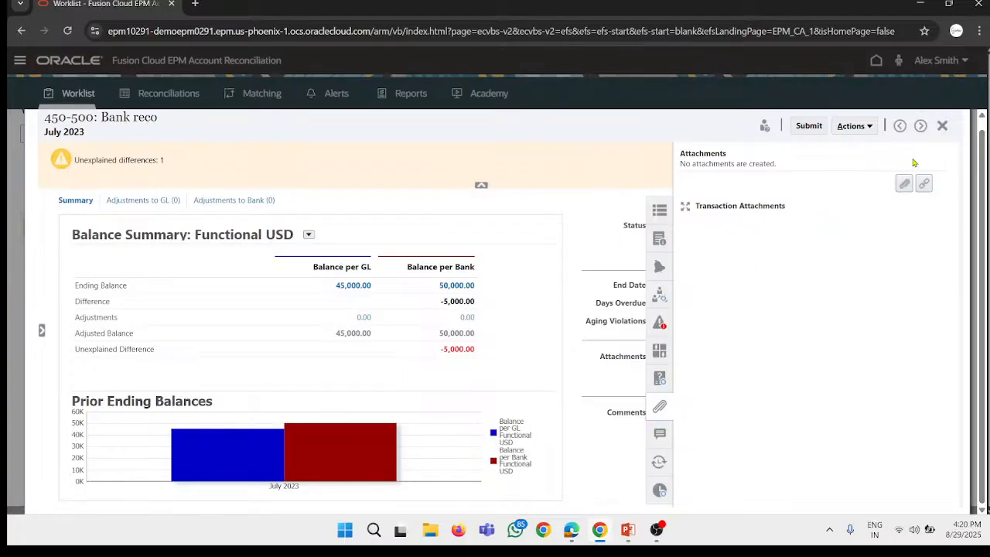
left_click(941, 125)
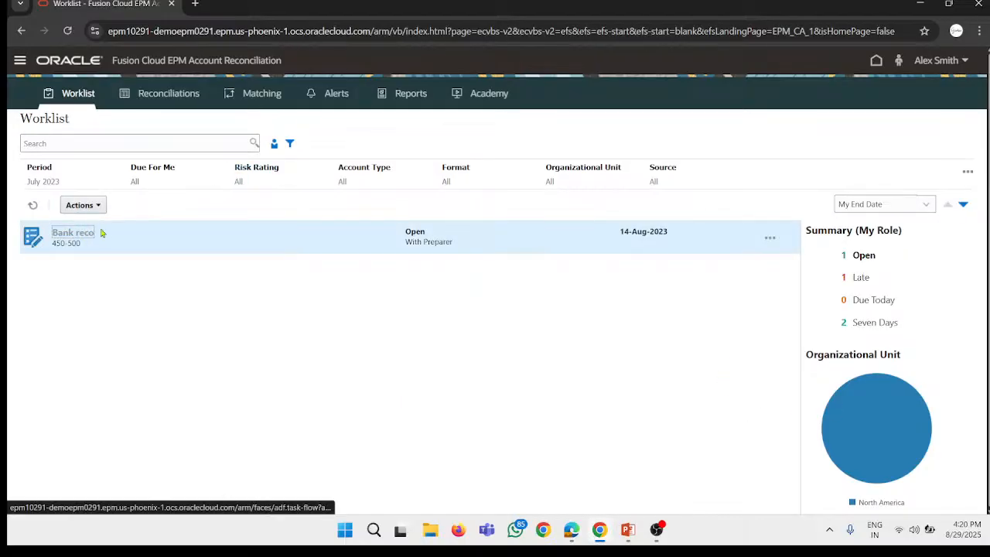
Step: Reopen the Bank reco reconciliation and check its Add Attachment dialog without adding a file
left_click(90, 231)
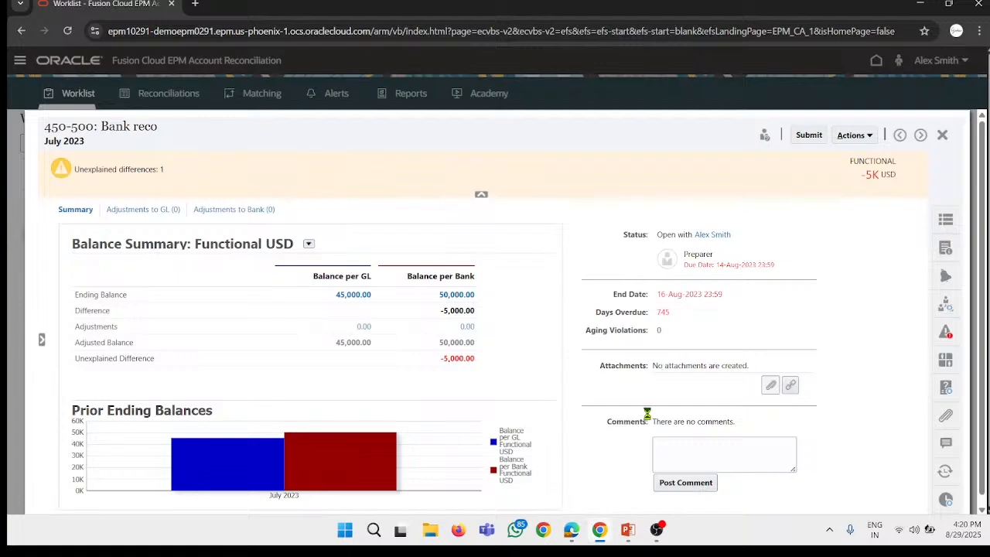
left_click(770, 384)
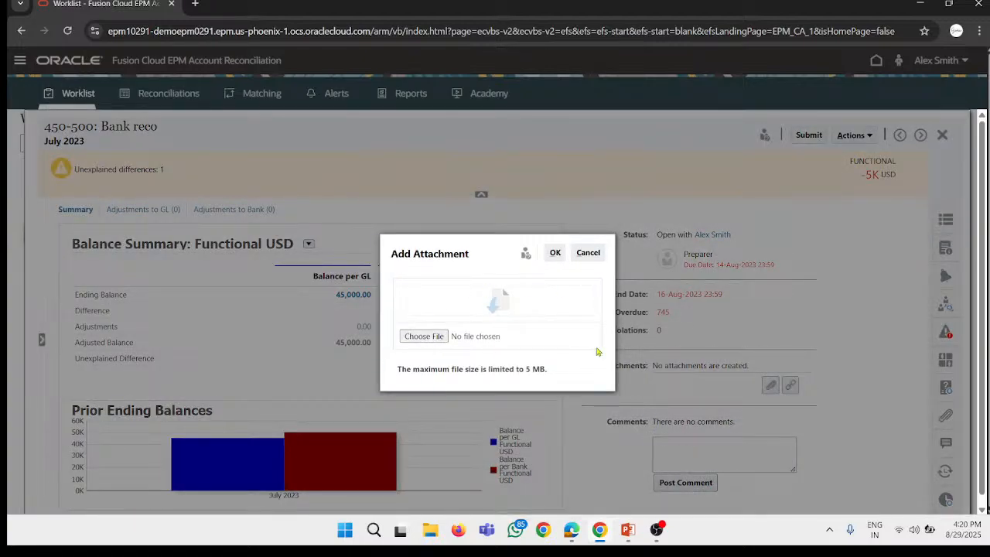
left_click(587, 253)
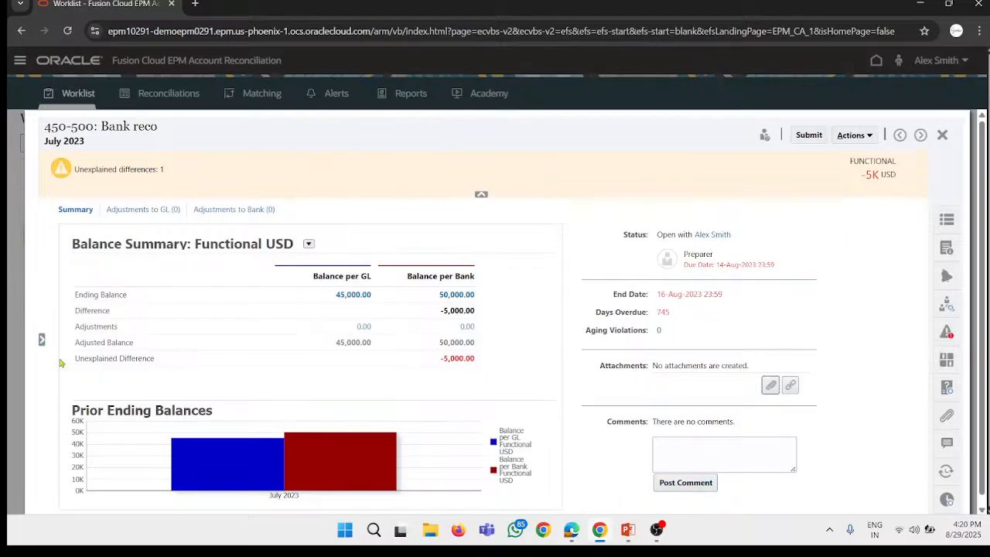
Step: Look at the reconciliation list and the properties, instructions, alerts, warnings and attributes of Bank reco
left_click(42, 341)
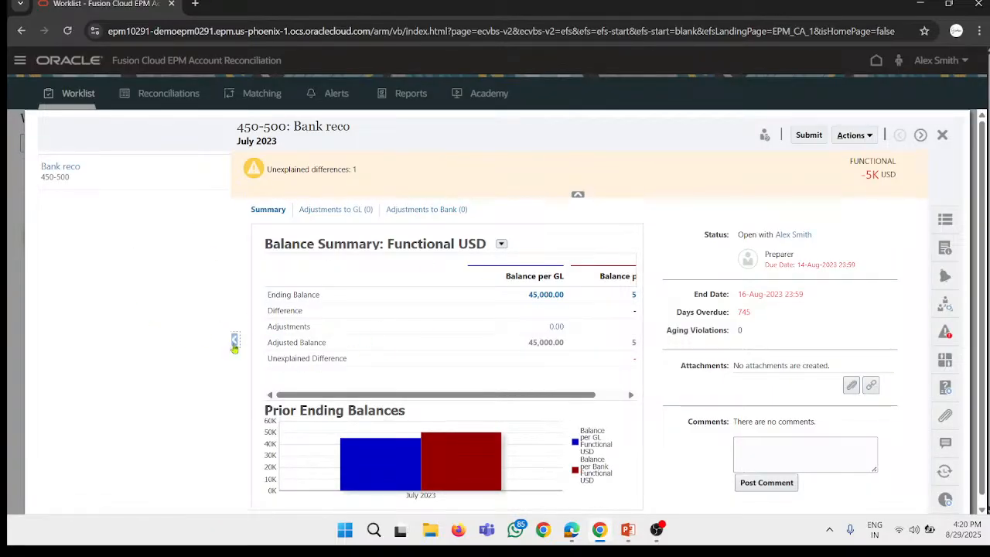
left_click(235, 340)
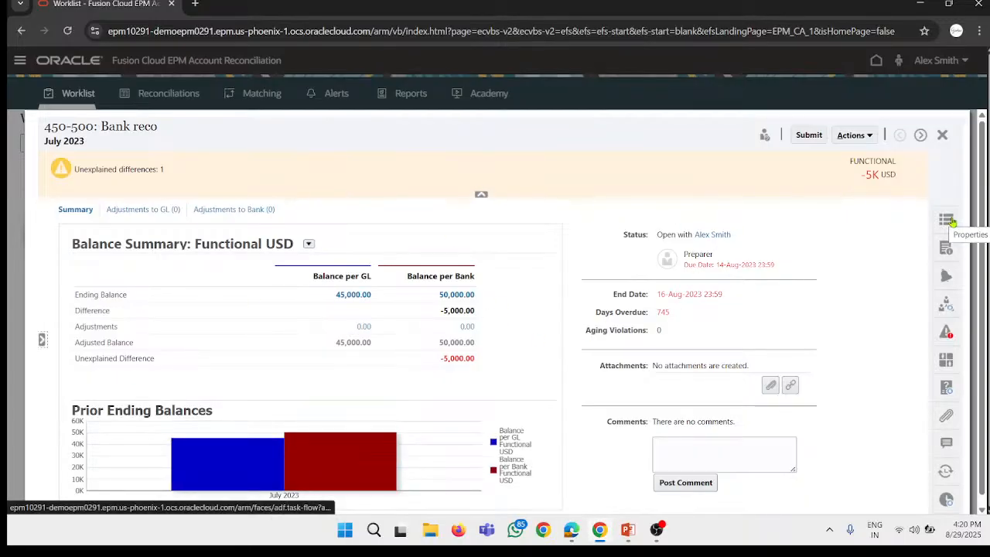
left_click(952, 221)
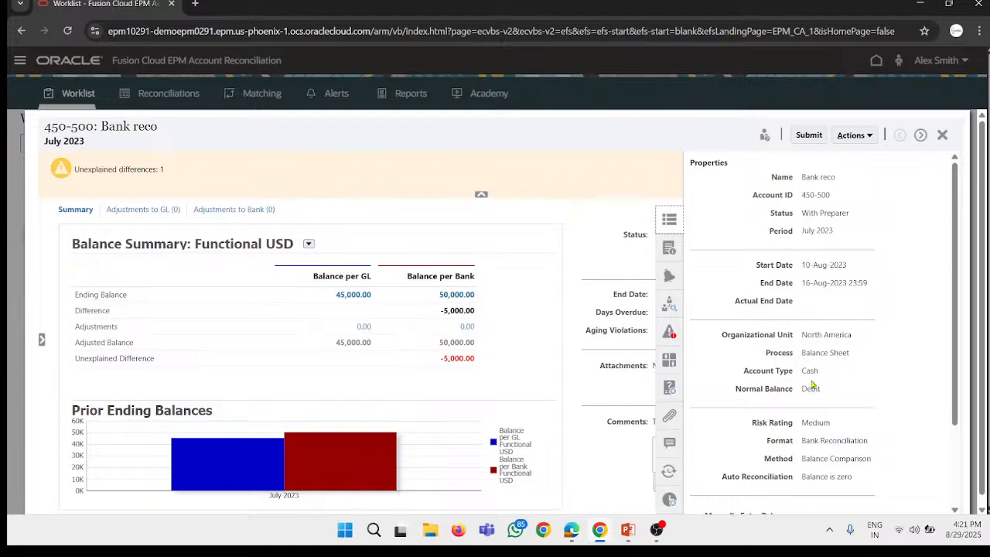
left_click(678, 251)
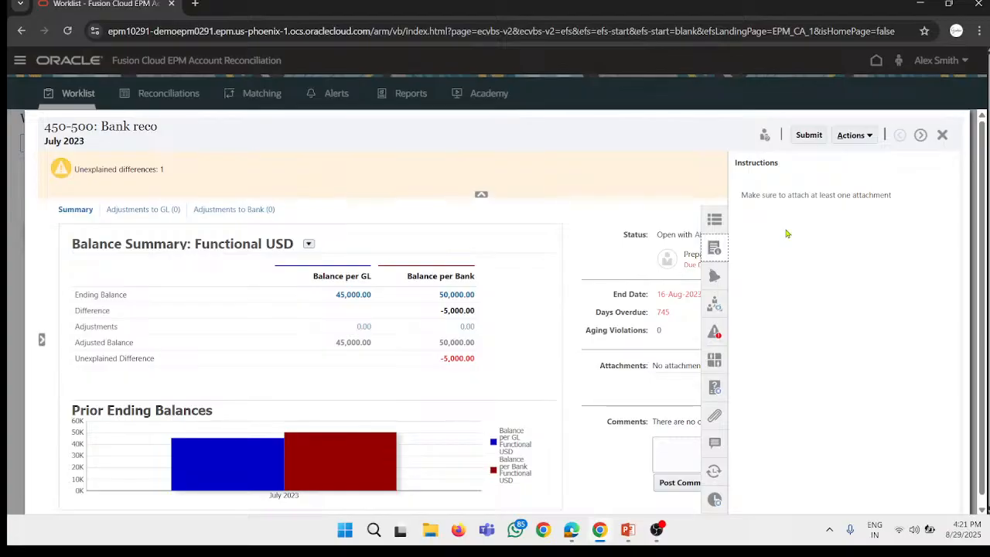
left_click(716, 275)
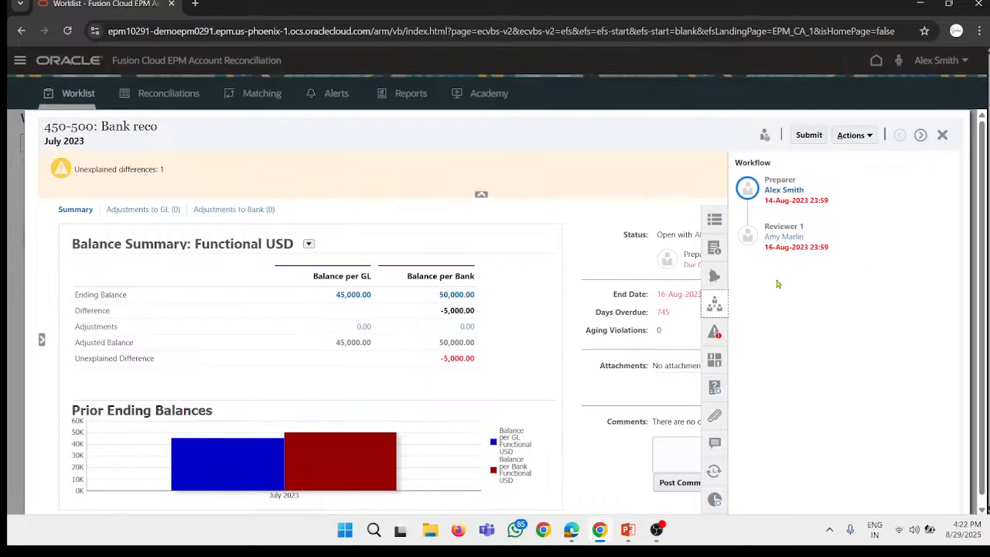
left_click(715, 333)
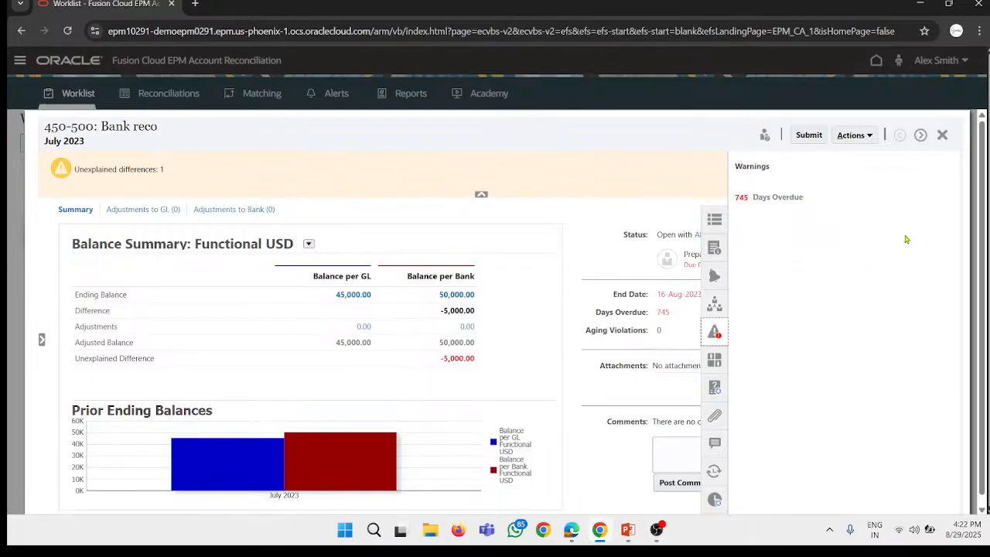
left_click(715, 359)
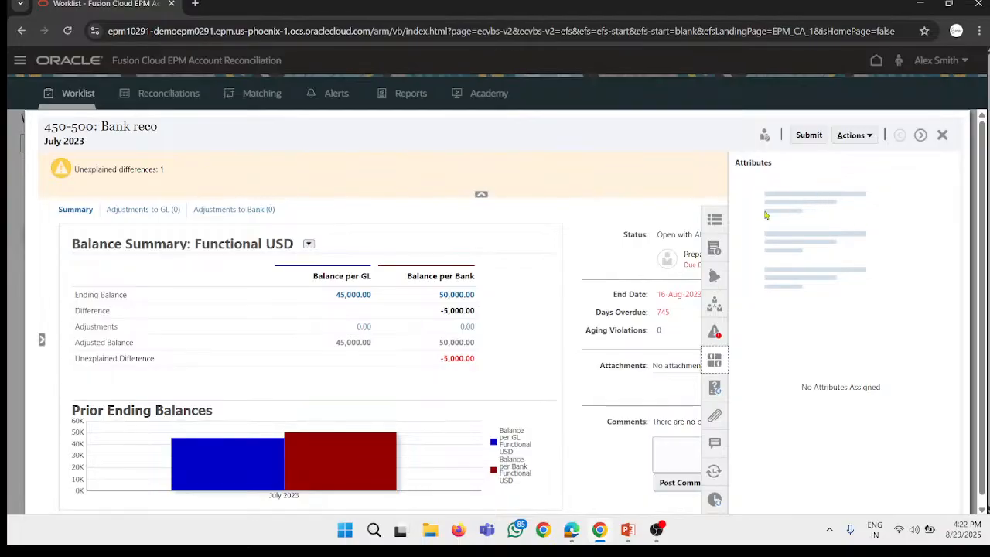
Step: Answer the preparer questions with Yes for company policies, No for supporting documentation and Yes for clearing adjustments within 60 days
left_click(715, 390)
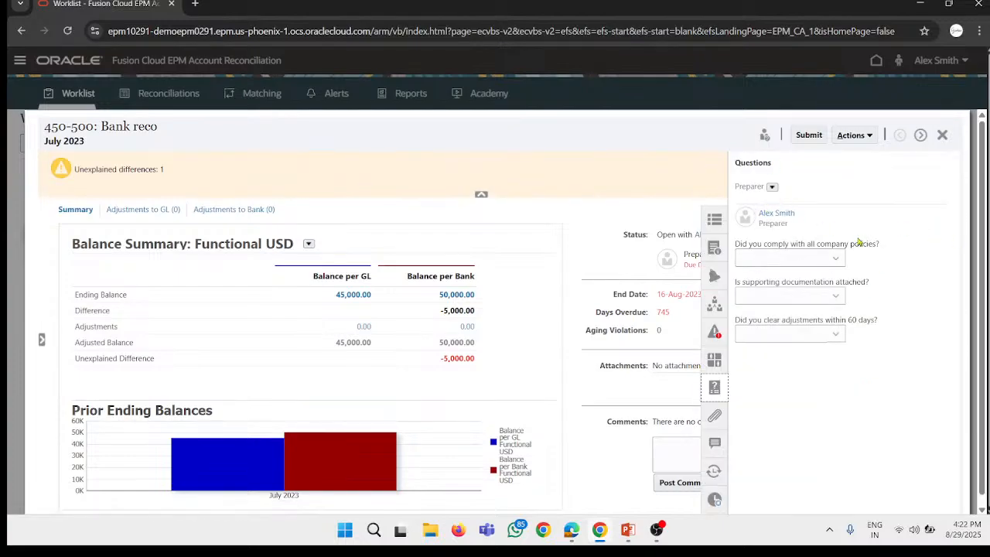
left_click(798, 263)
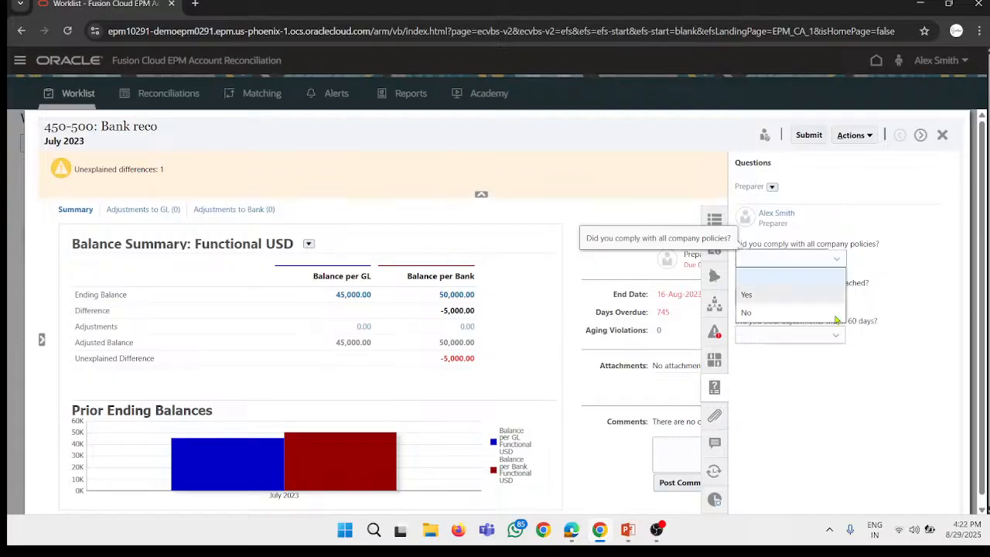
left_click(810, 258)
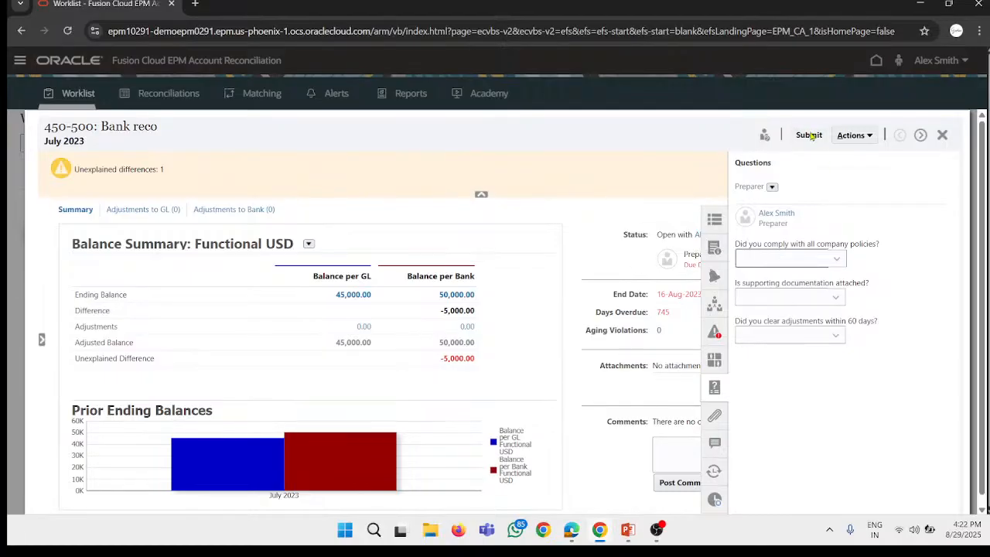
left_click(817, 263)
left_click(767, 293)
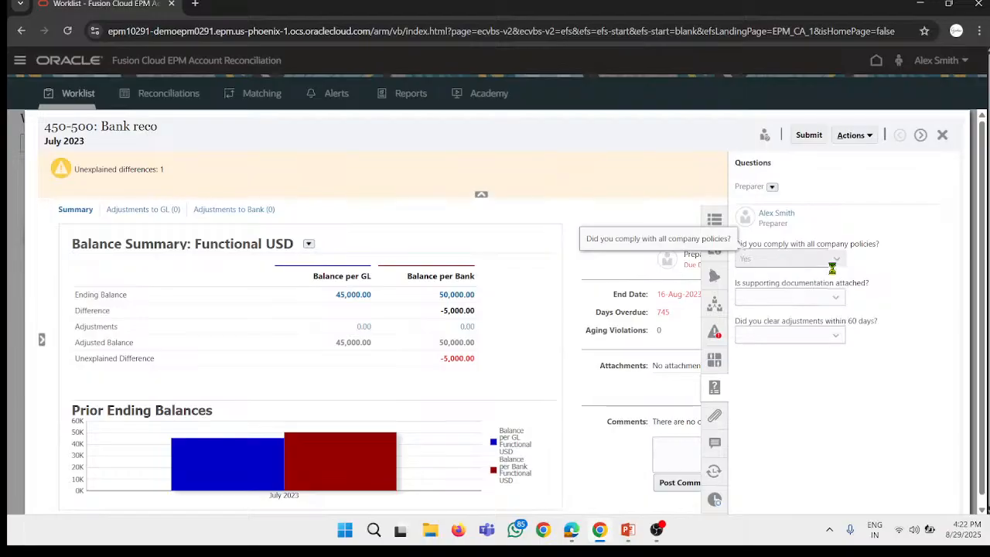
left_click(812, 296)
left_click(809, 350)
left_click(806, 337)
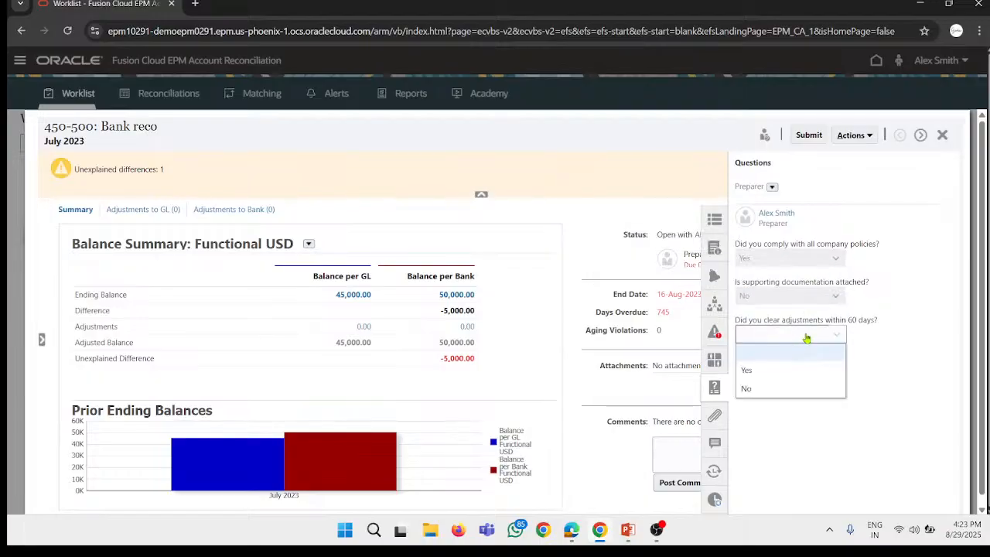
left_click(790, 369)
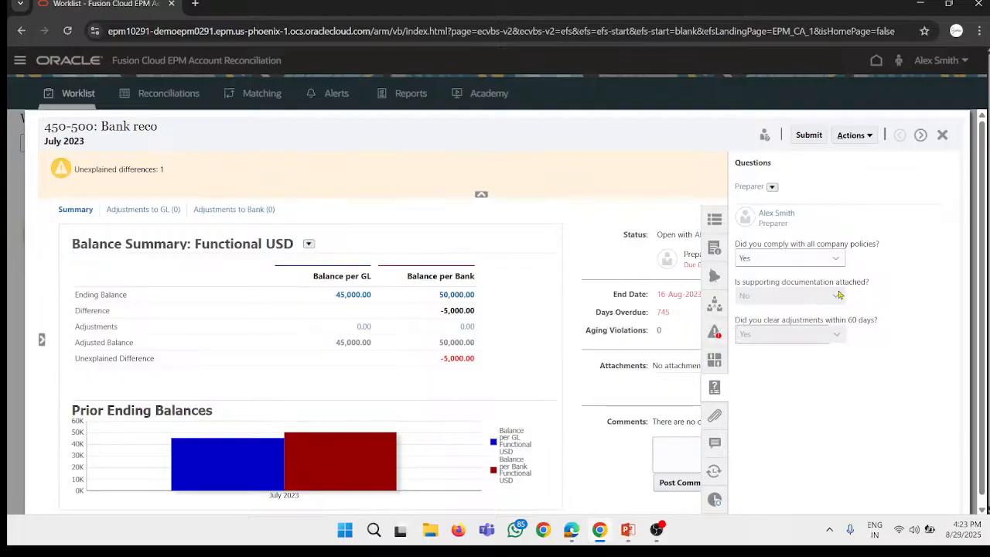
Step: Clear the answers to all three preparer questions, leaving each one blank
left_click(801, 260)
left_click(791, 279)
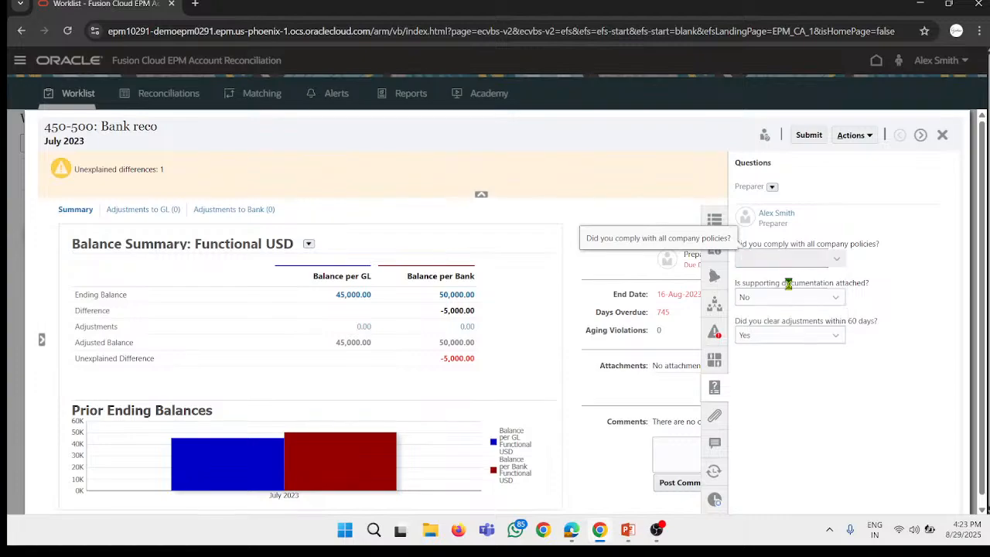
left_click(788, 298)
left_click(779, 314)
left_click(778, 333)
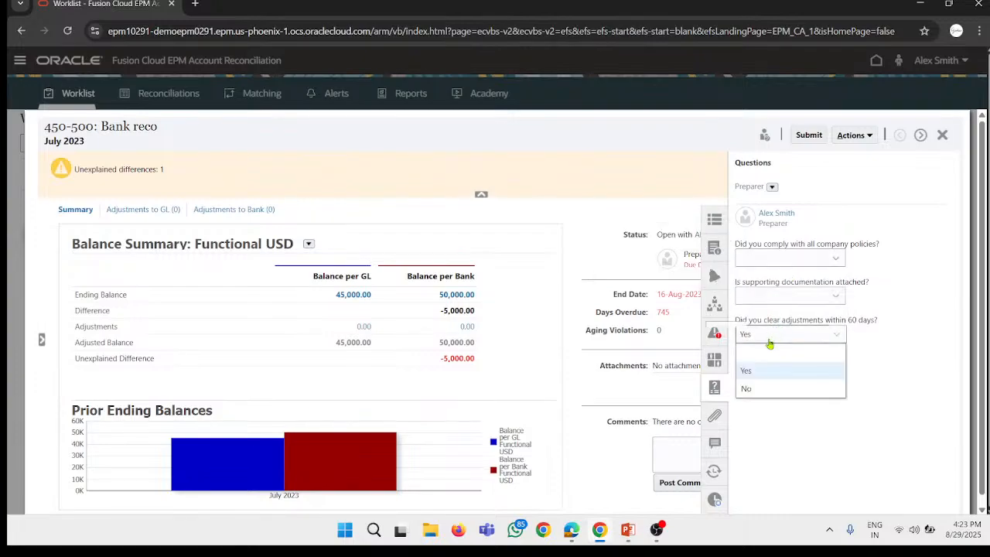
left_click(769, 349)
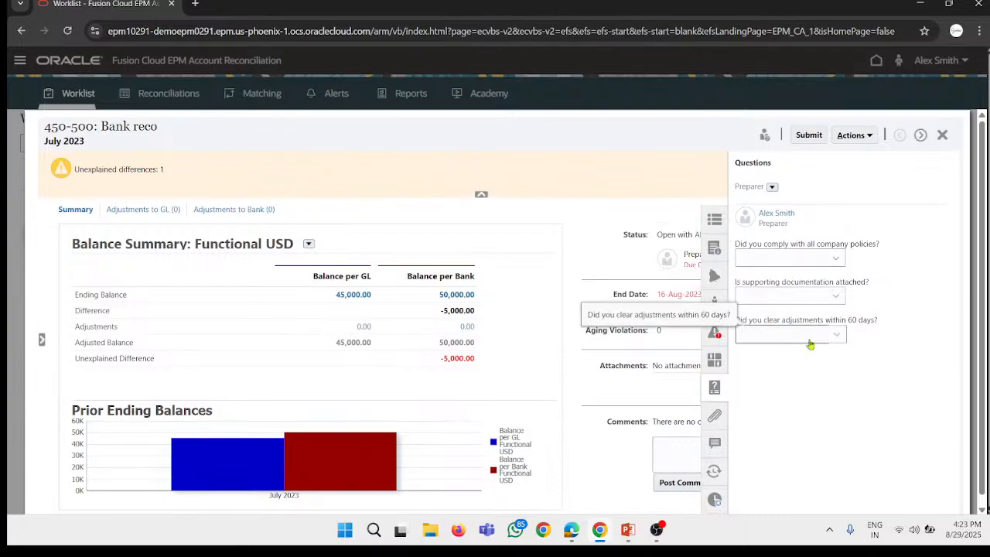
Step: Examine the attachments, comments, prior reconciliations and activity history of the Bank reco reconciliation
left_click(716, 416)
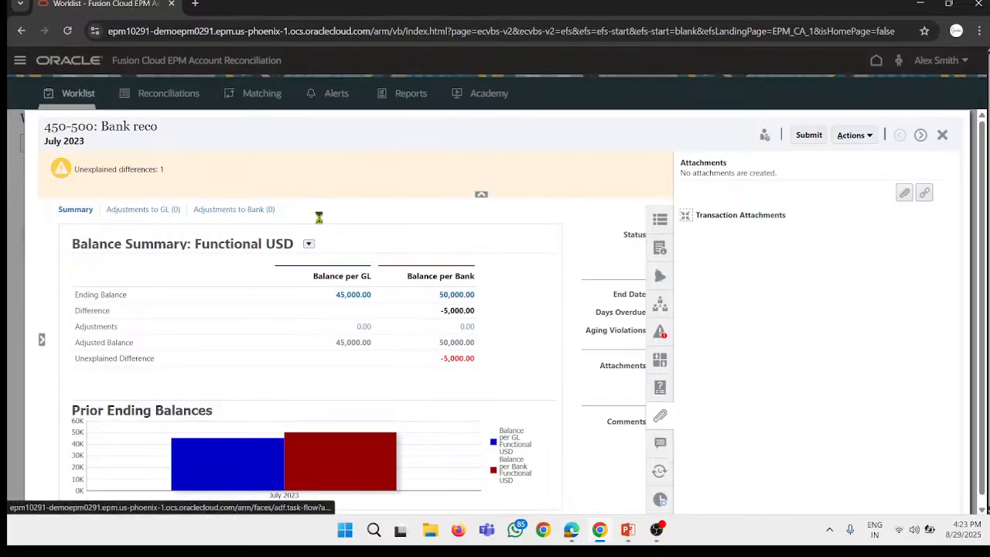
left_click(660, 442)
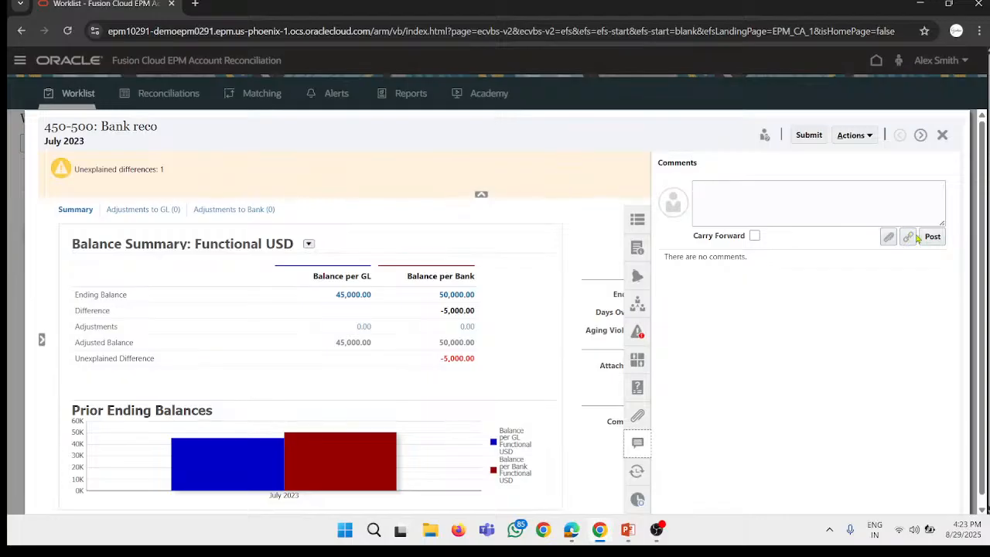
left_click(637, 472)
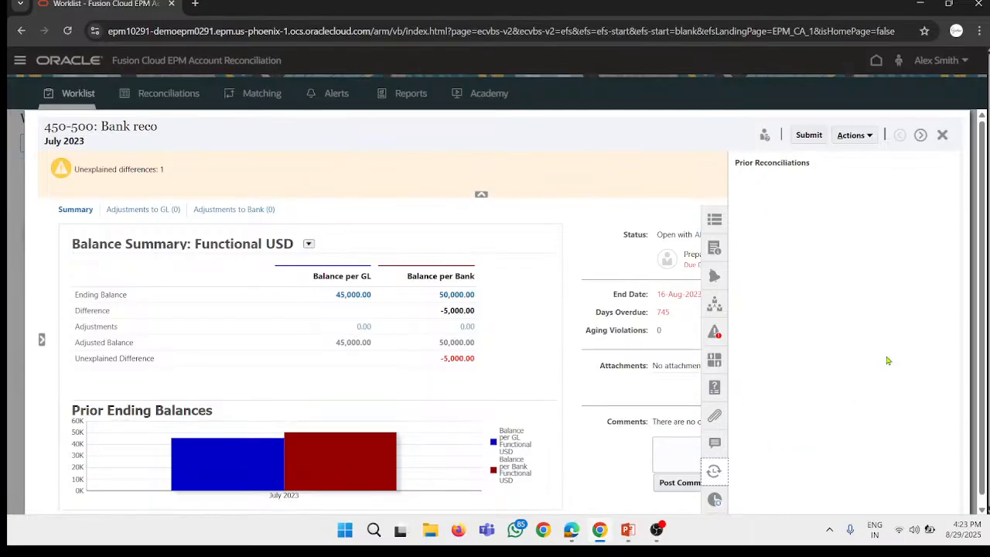
left_click(715, 499)
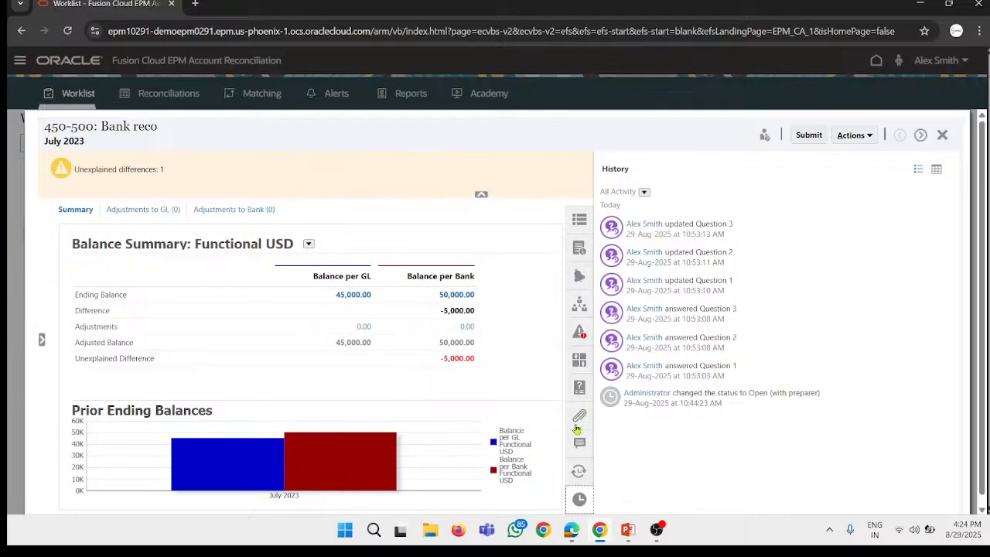
left_click(550, 168)
left_click(921, 134)
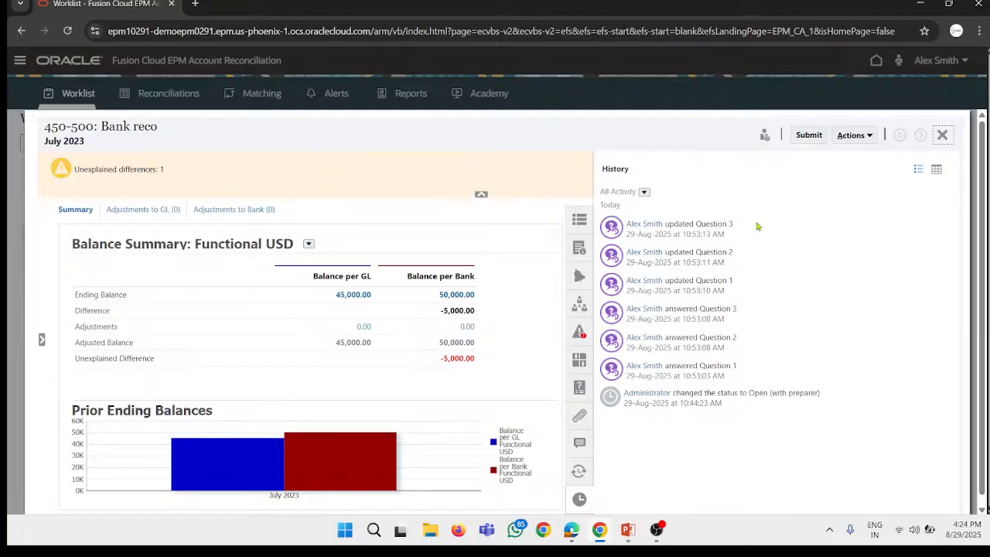
Step: View the GL adjustments of the Bank reco reconciliation, close it and reopen it from the worklist
left_click(548, 280)
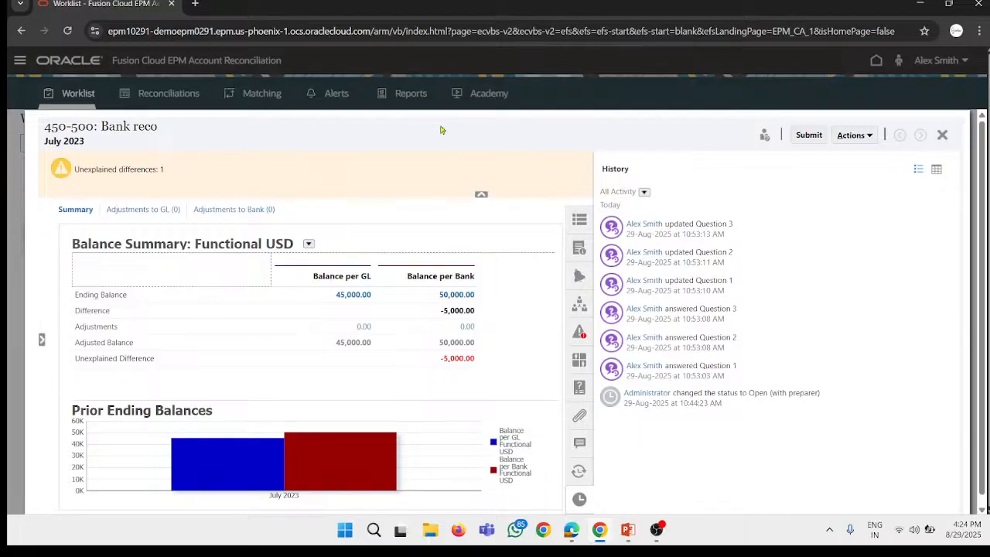
left_click(123, 214)
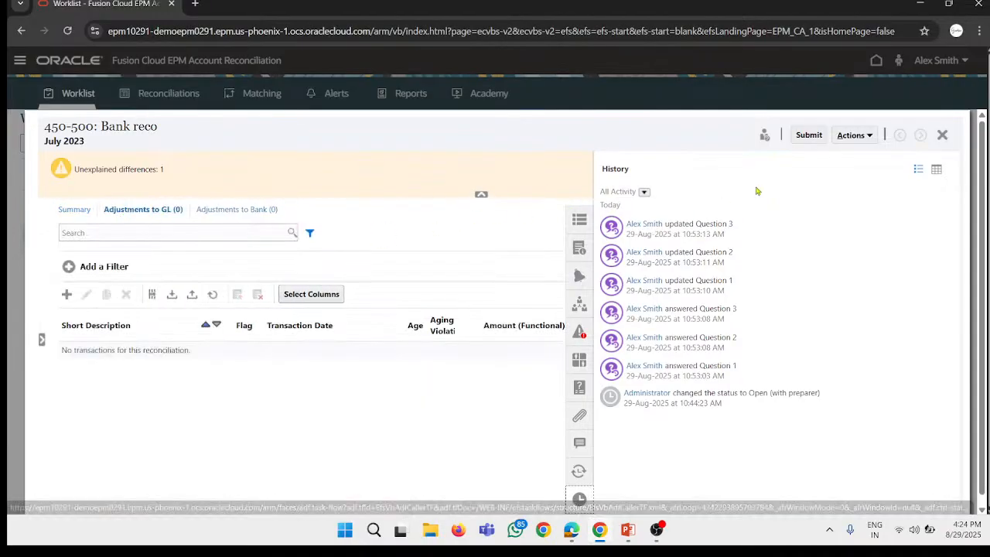
left_click(942, 137)
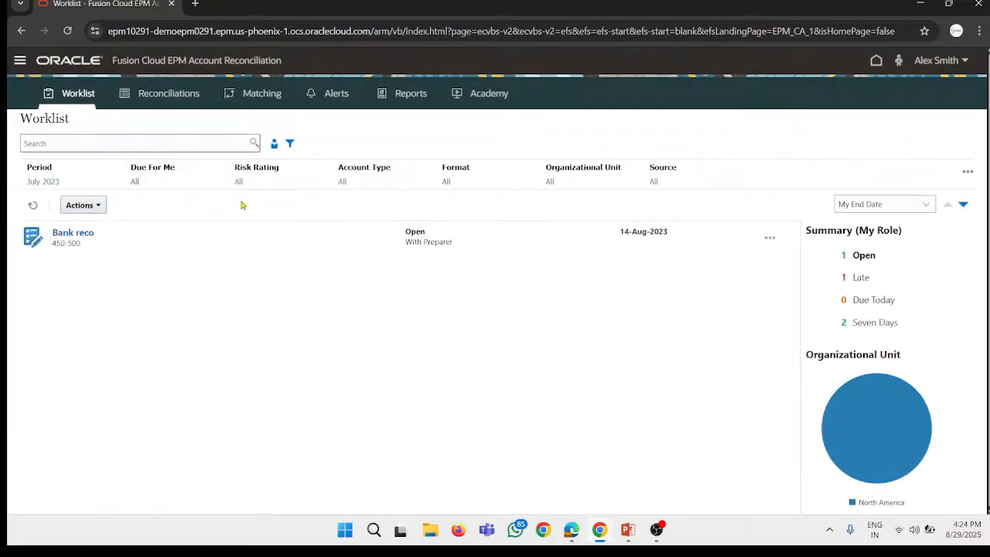
left_click(81, 236)
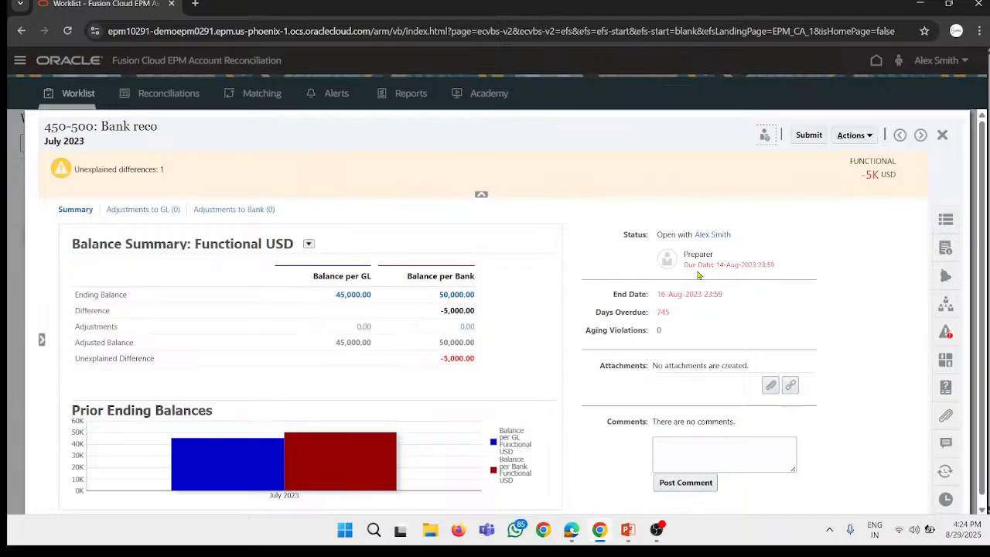
Step: Try to copy the prior period's transactions into the GL adjustments of Bank reco
left_click(163, 209)
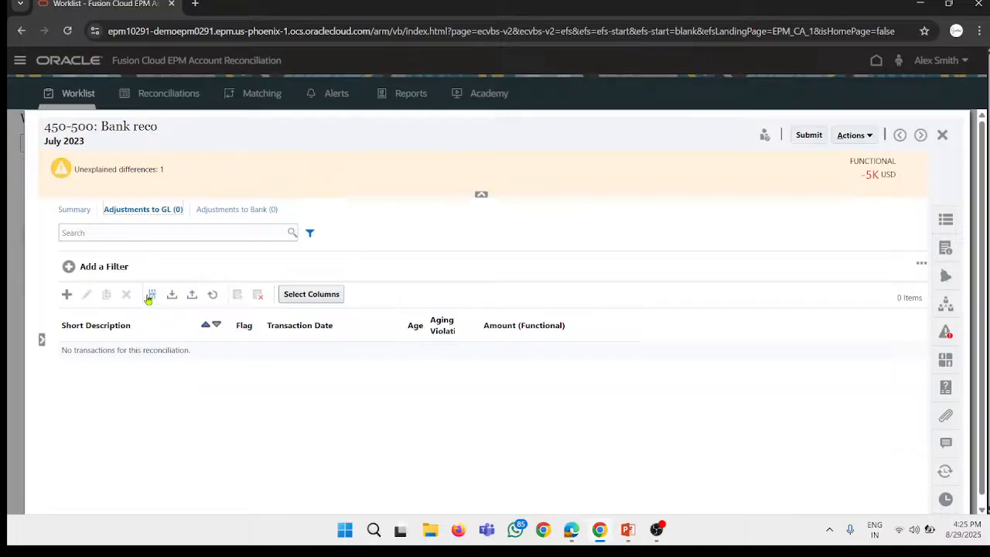
left_click(155, 293)
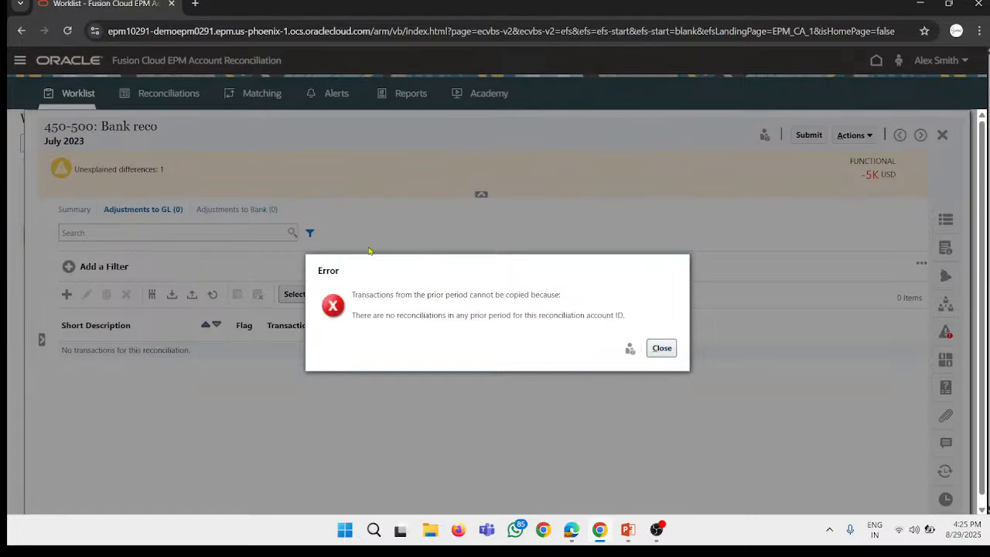
left_click(661, 348)
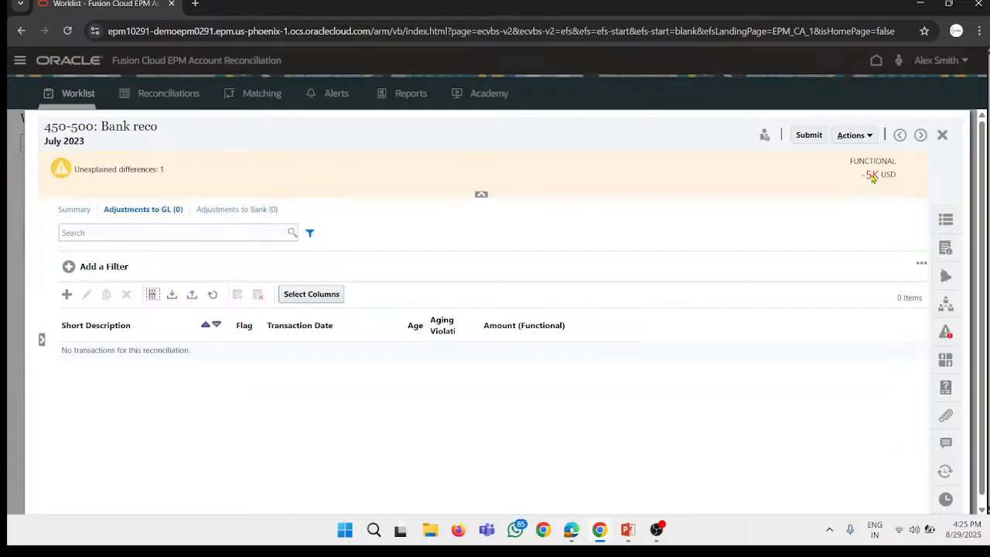
Step: Look at the action plan fields of a new GL adjustment transaction and cancel it without saving
mouse_move(871, 177)
left_click(67, 295)
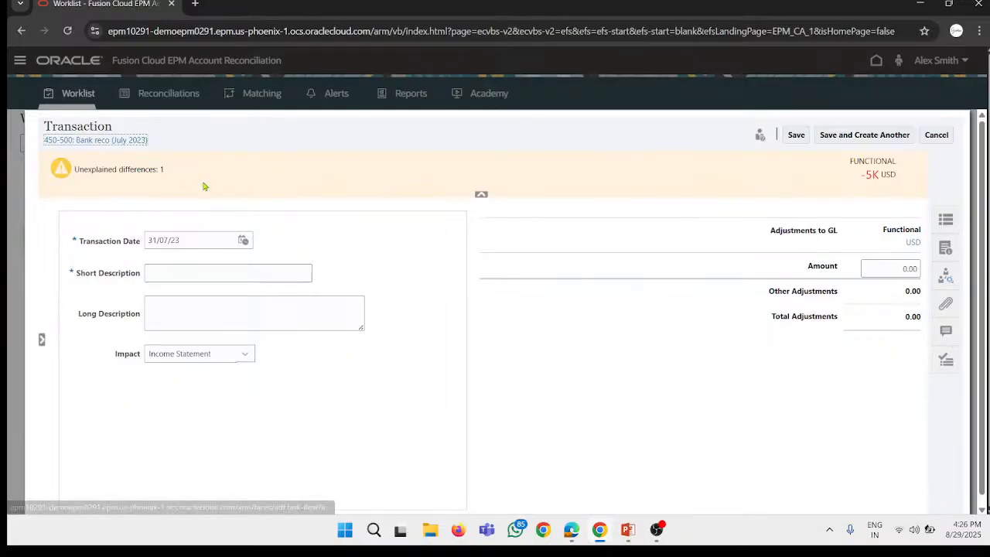
left_click(945, 360)
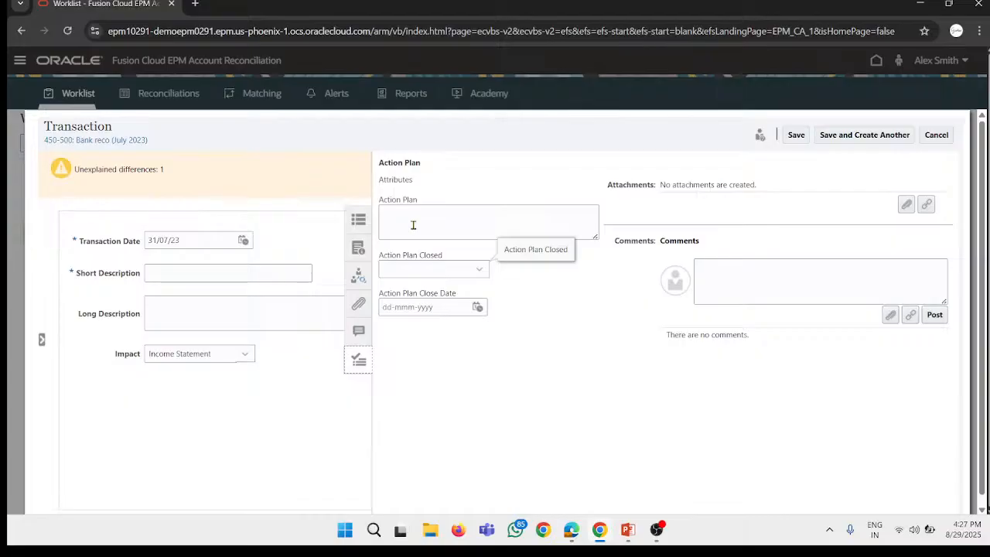
left_click(937, 135)
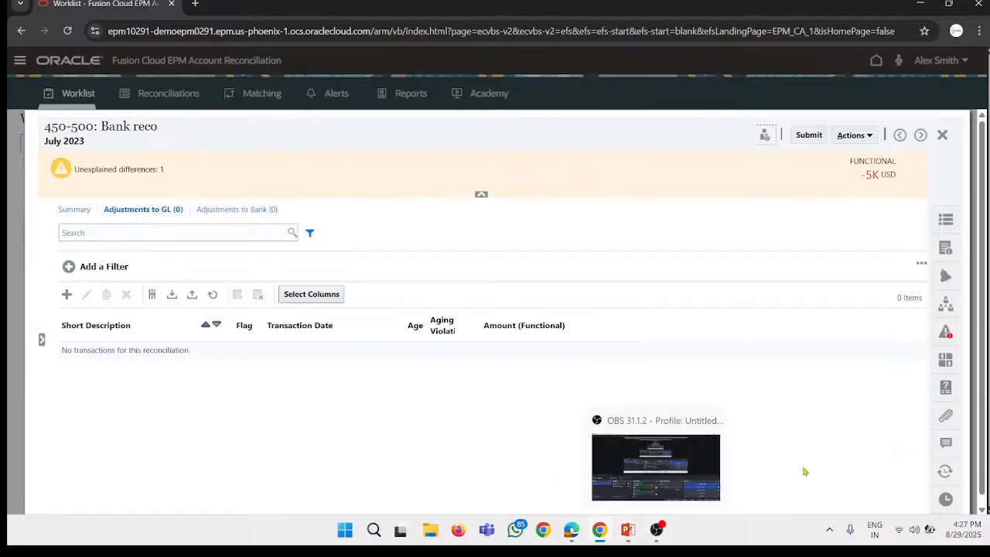
scroll(916, 329, "down", 1)
scroll(846, 185, "up", 1)
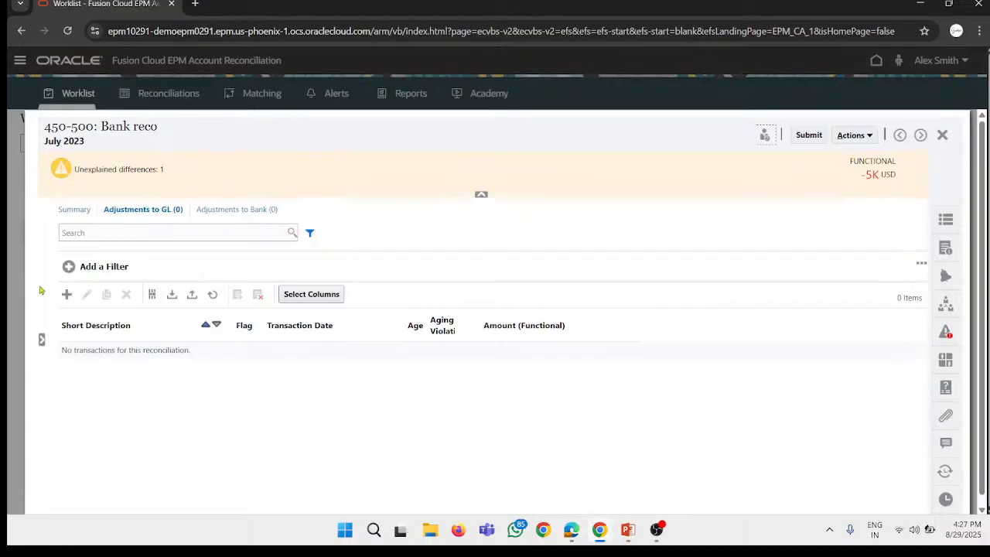
Step: Start a new GL adjustment transaction and examine its action plan fields, including the Action Plan Closed choices
left_click(67, 294)
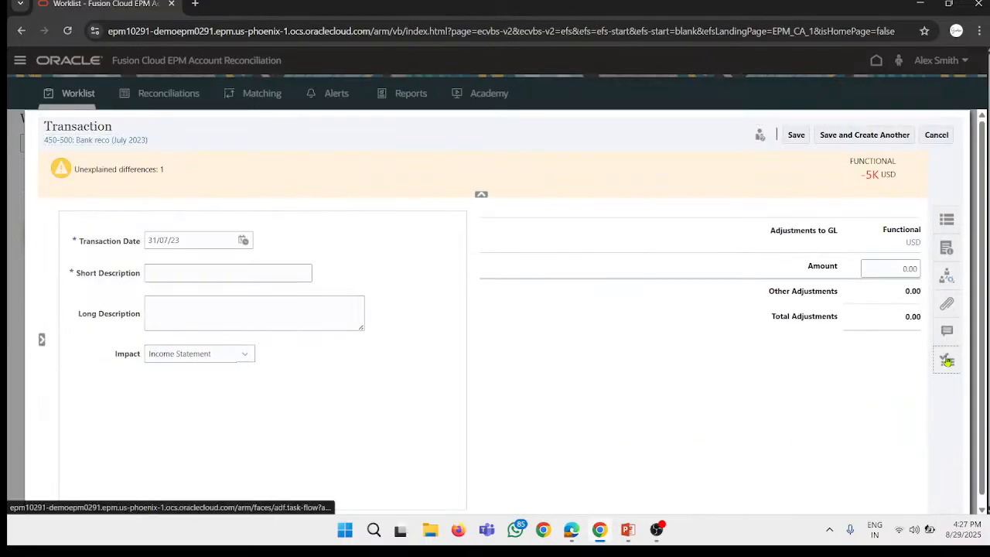
left_click(947, 360)
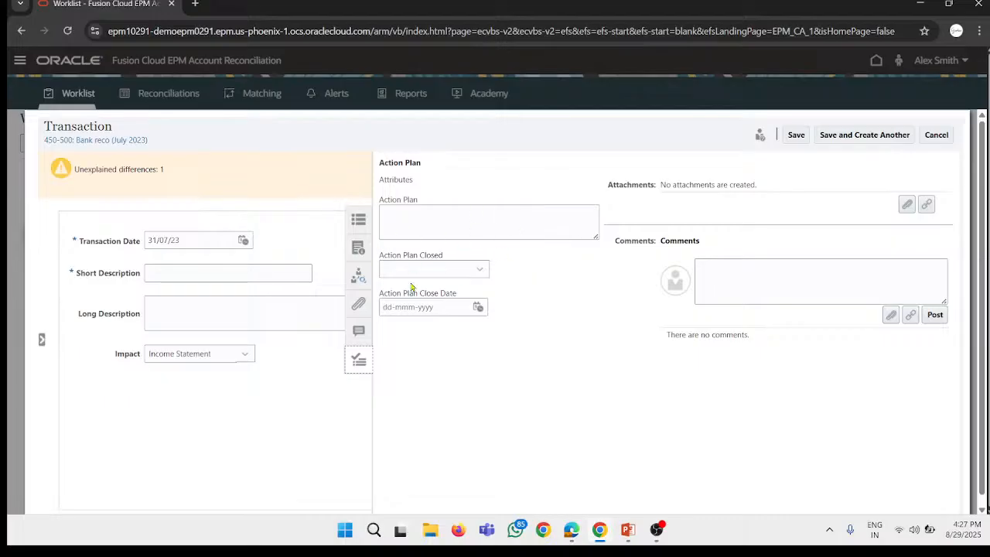
left_click(435, 265)
left_click(415, 277)
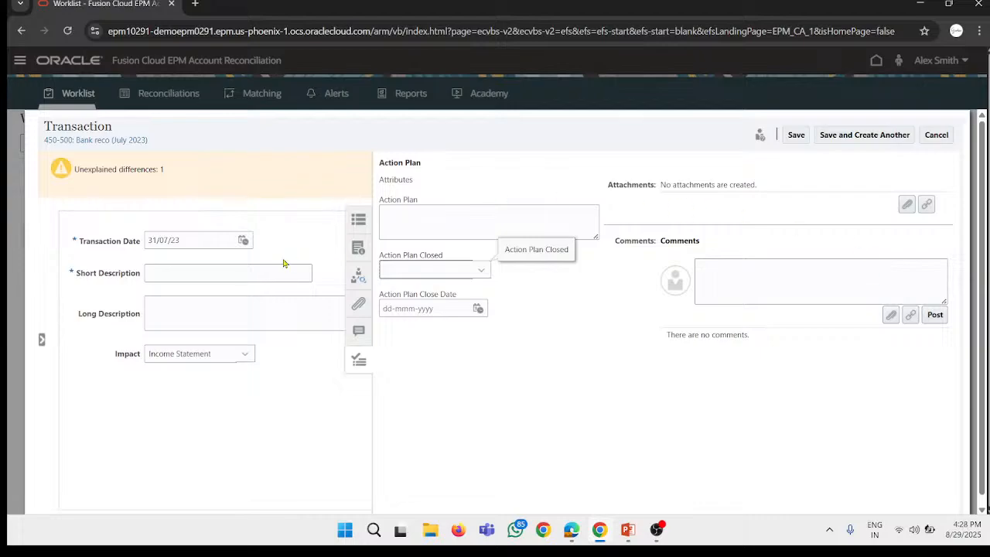
left_click(315, 179)
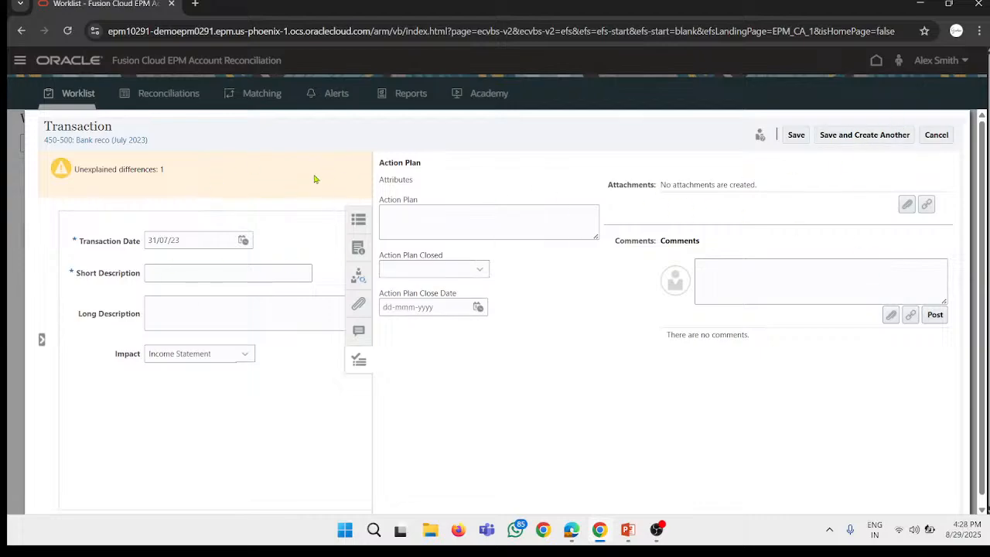
left_click(359, 363)
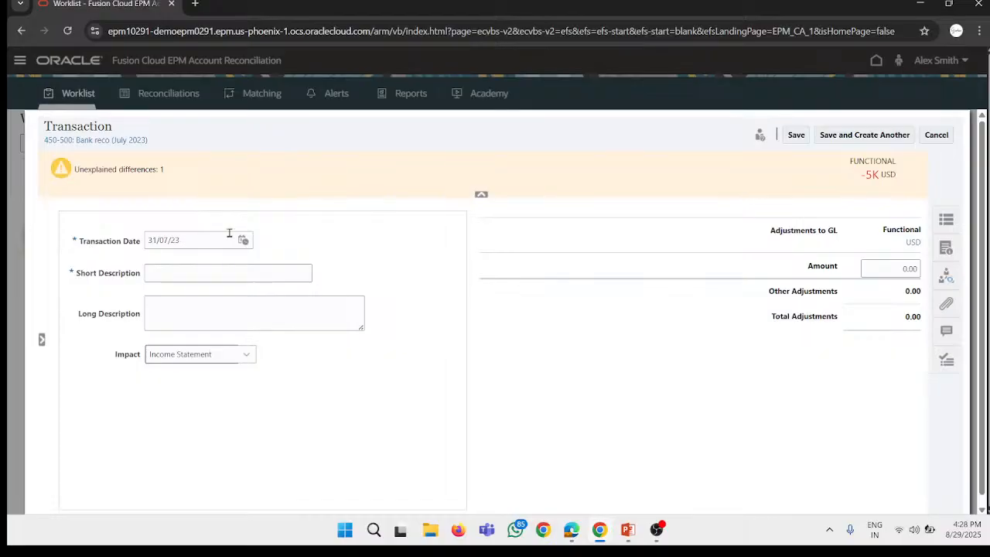
Step: Give the GL adjustment the short description "cheque deposited but not cleared" and set its impact to Balance Sheet
left_click(188, 272)
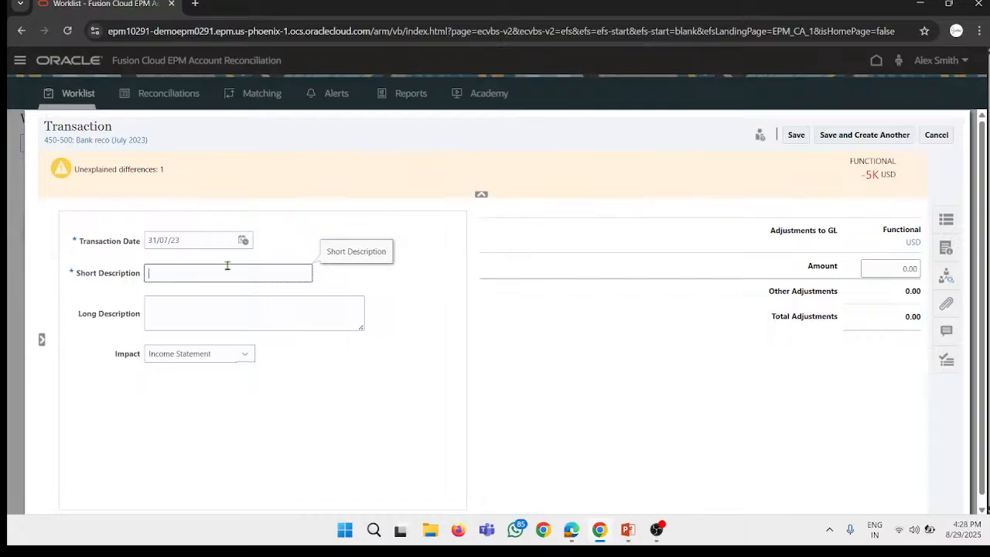
left_click(868, 177)
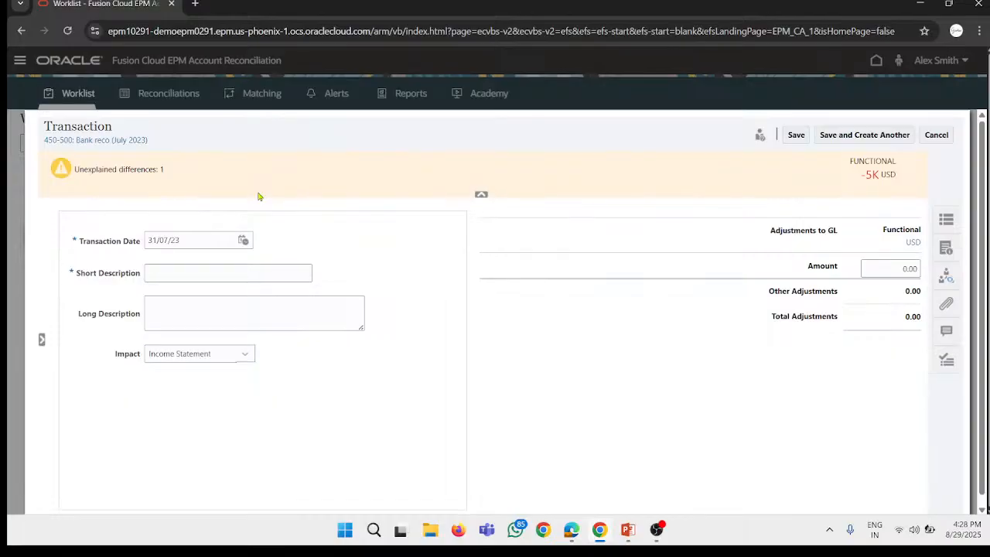
scroll(259, 196, "down", 1)
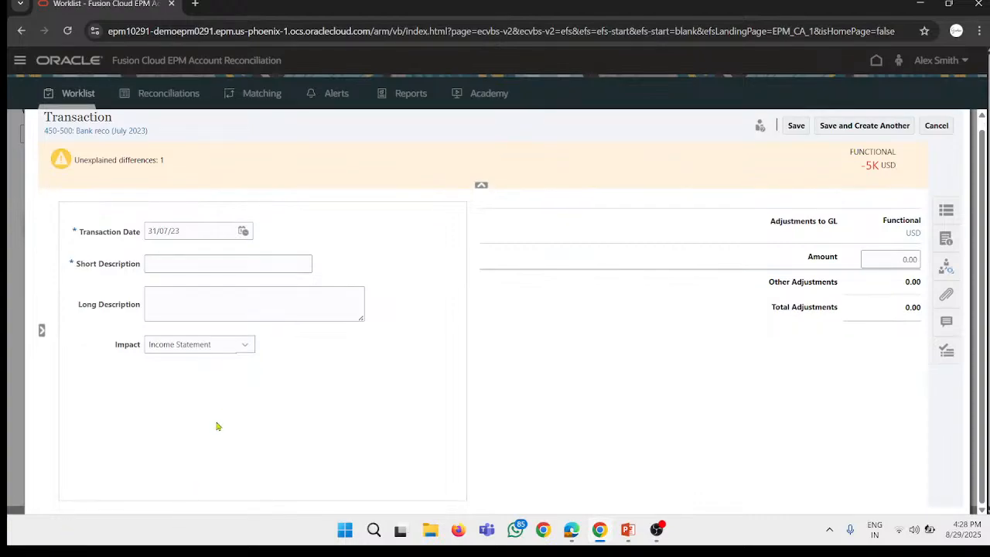
left_click(188, 268)
type("c")
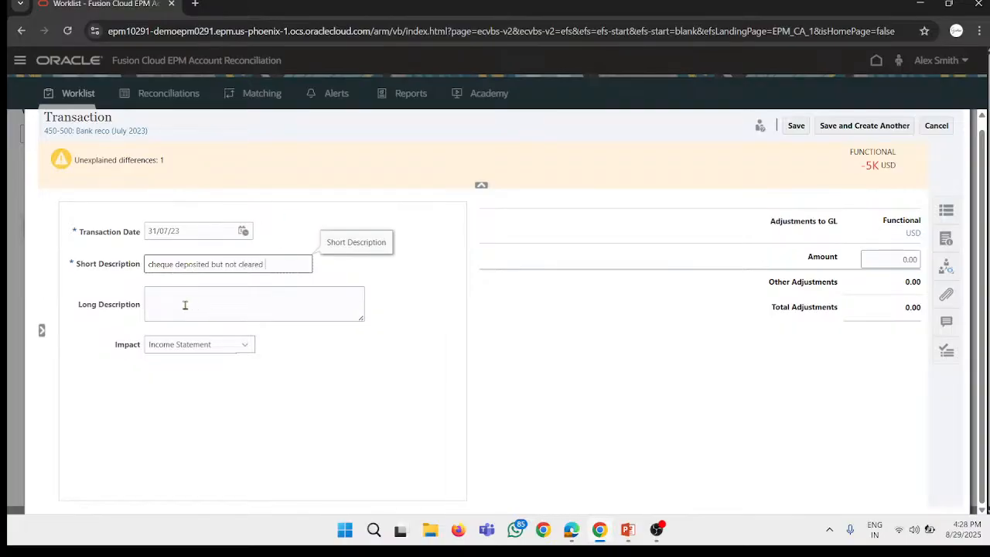
left_click(256, 300)
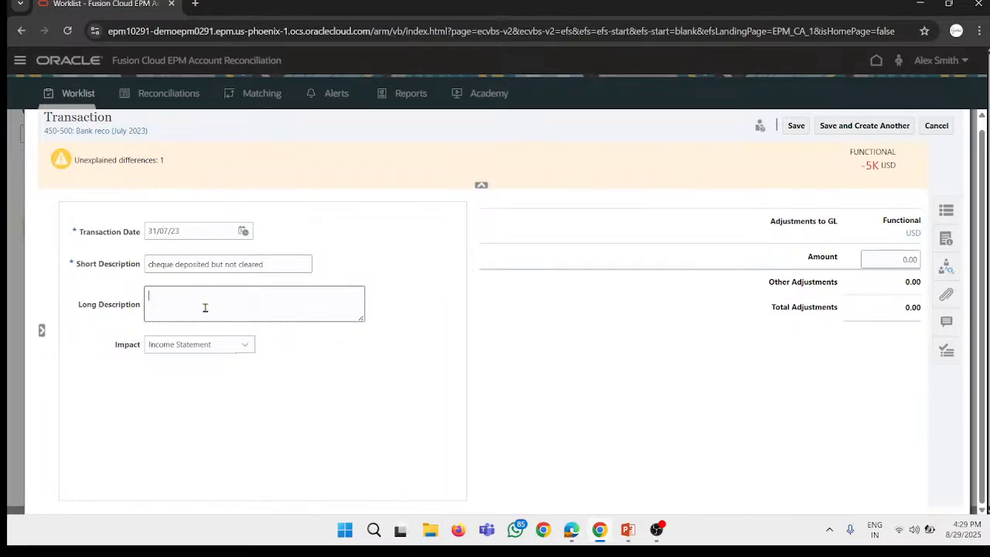
left_click(198, 345)
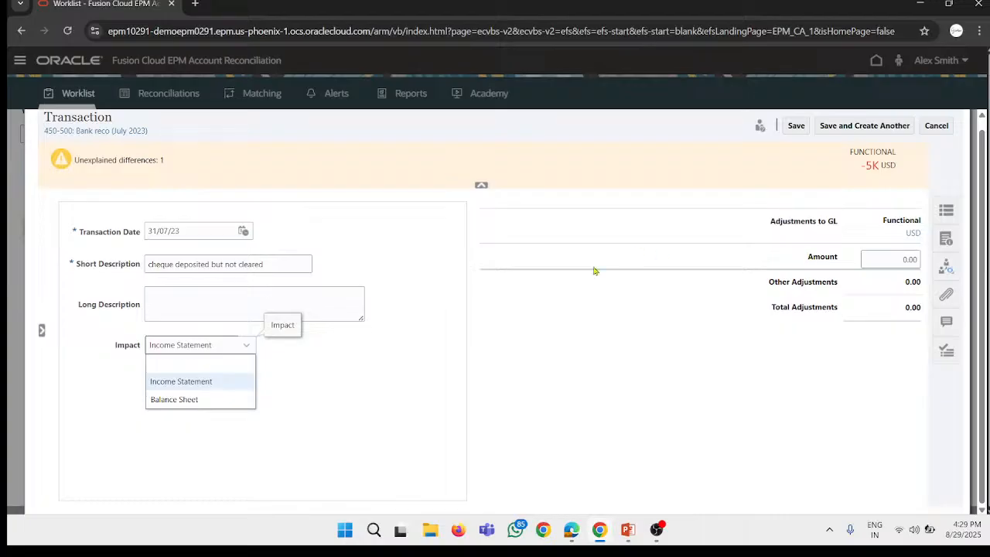
left_click(195, 400)
Step: Set the GL adjustment's functional amount to -5,000.00 USD and save the transaction
left_click(903, 259)
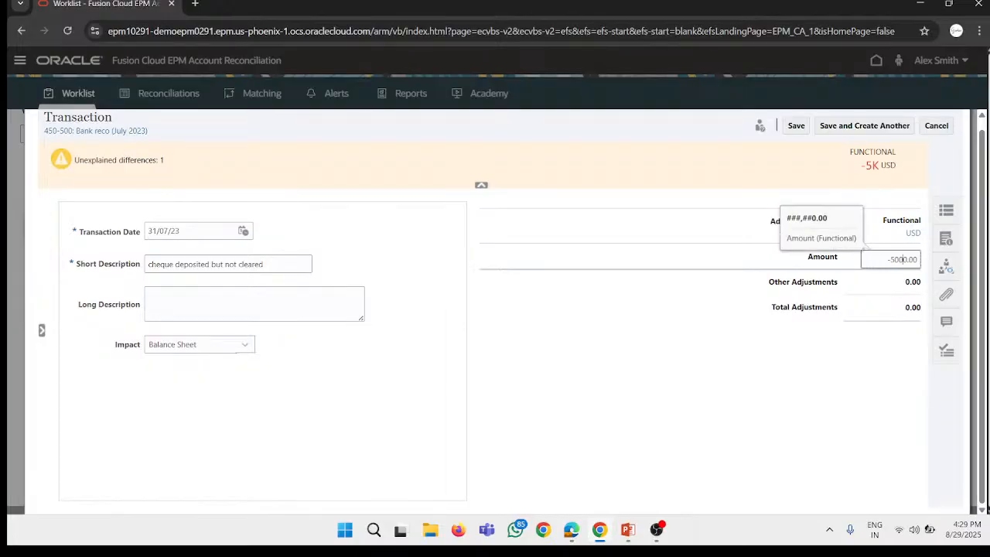
left_click(760, 369)
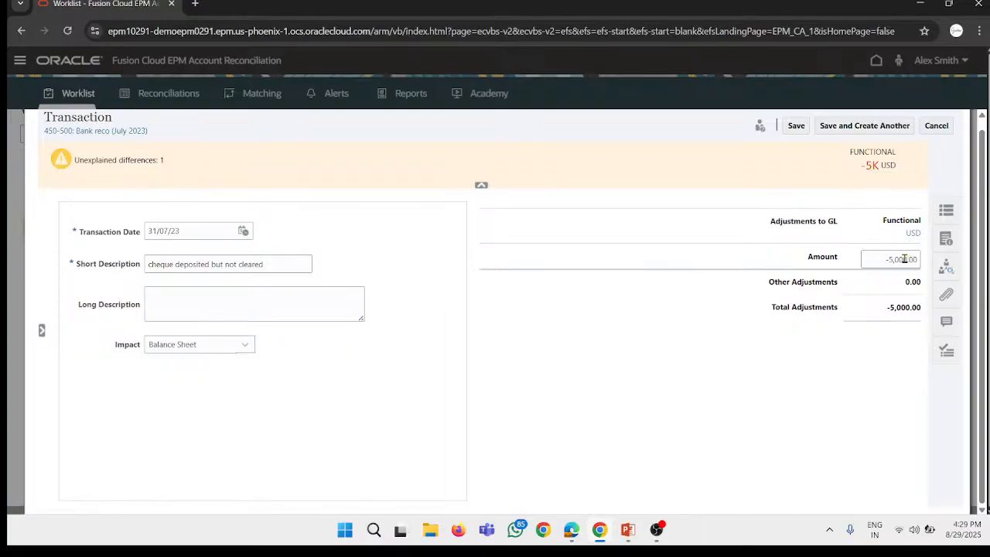
left_click(796, 126)
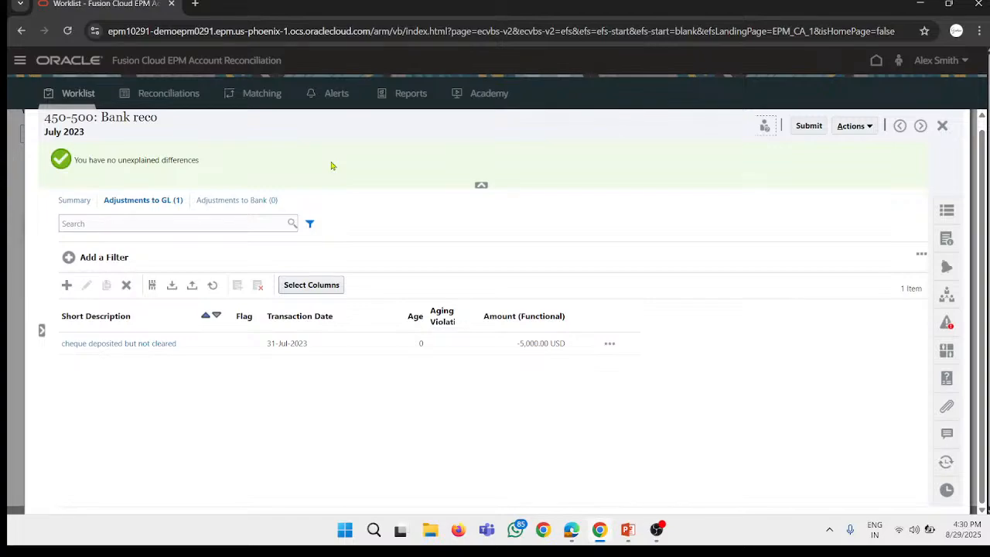
Step: Submit the Bank reco reconciliation as preparer, and close it after checking its attachments
left_click(822, 128)
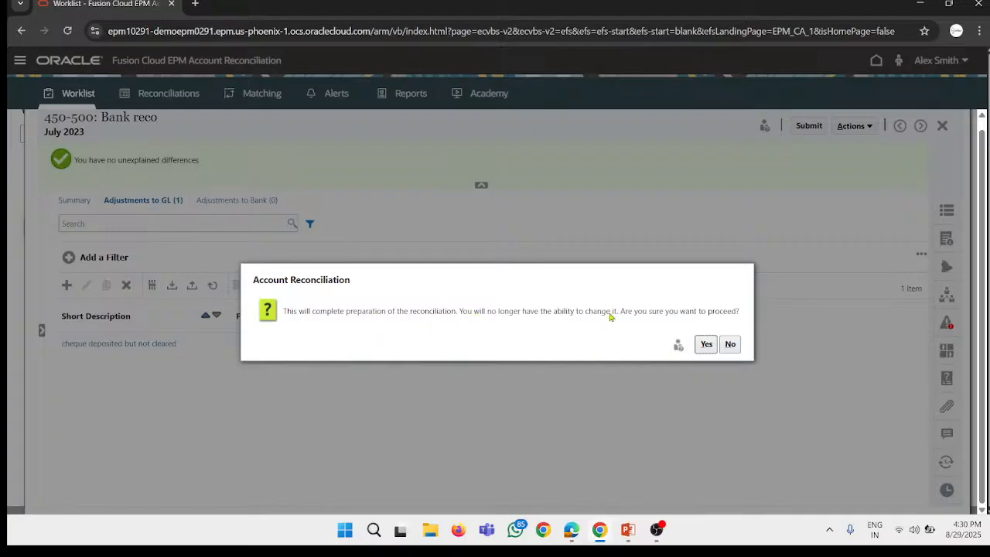
left_click(705, 350)
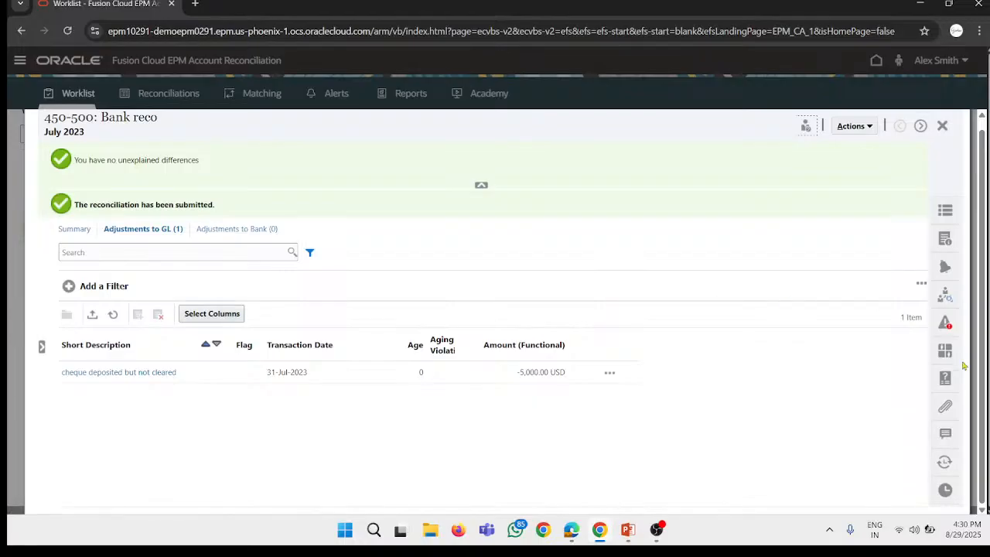
left_click(946, 406)
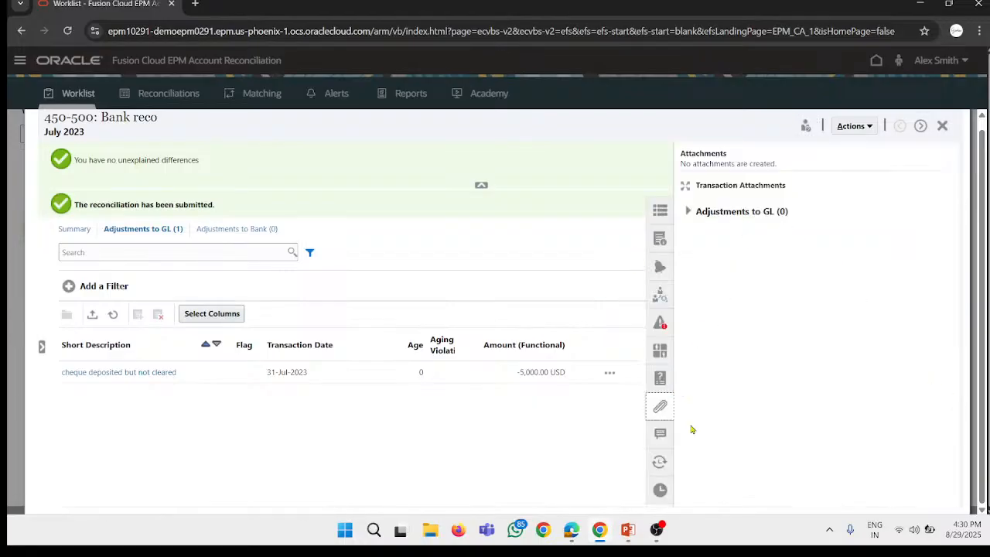
left_click(659, 407)
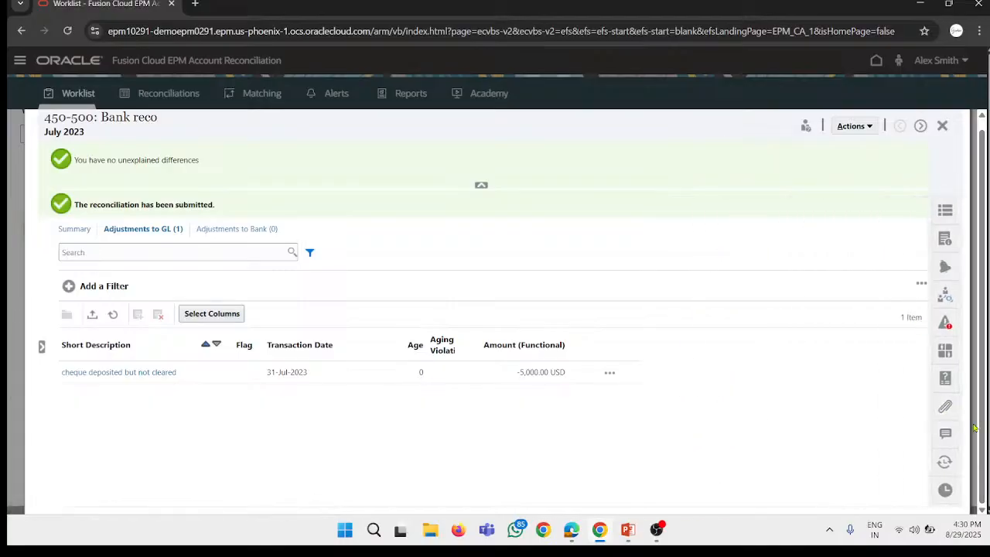
left_click(945, 407)
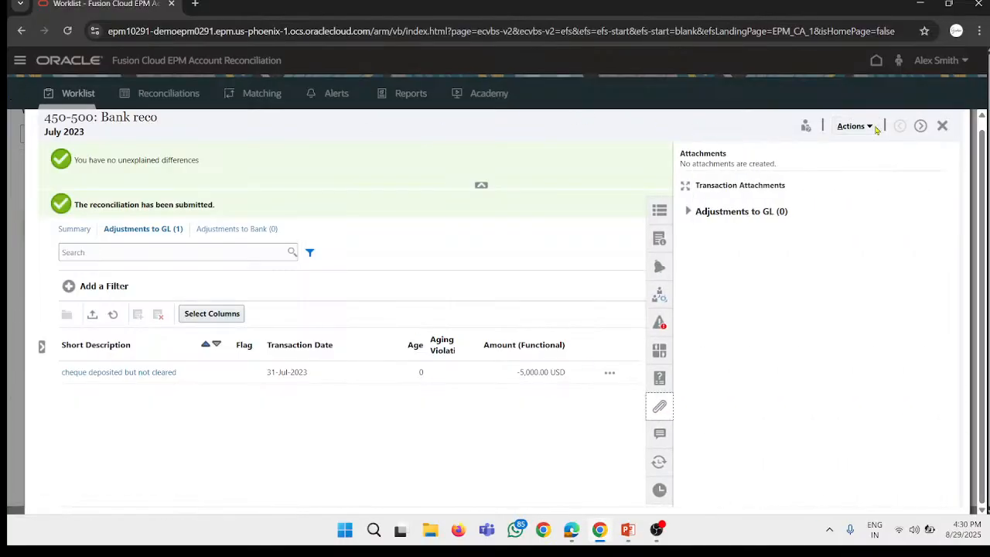
left_click(944, 125)
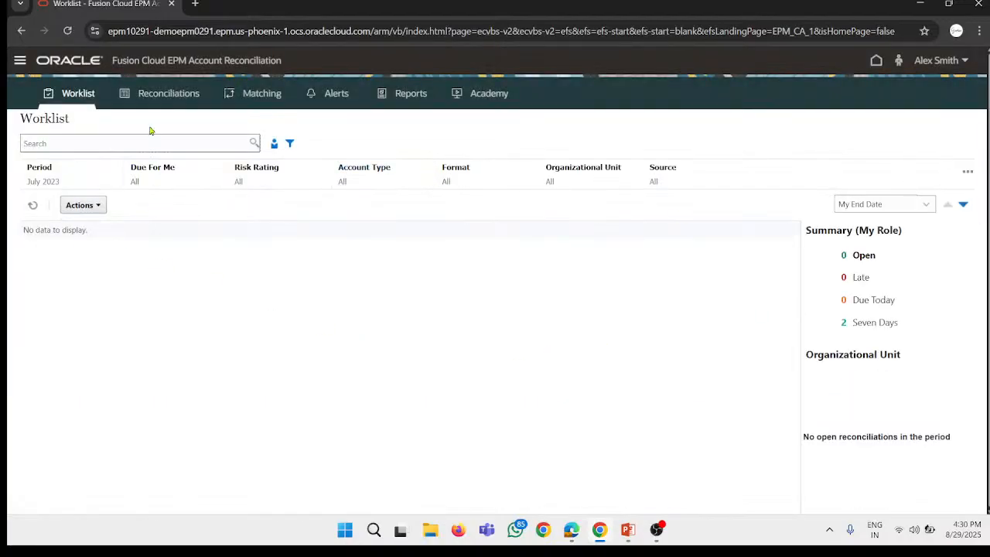
Step: Sign out of the preparer's session
left_click(938, 60)
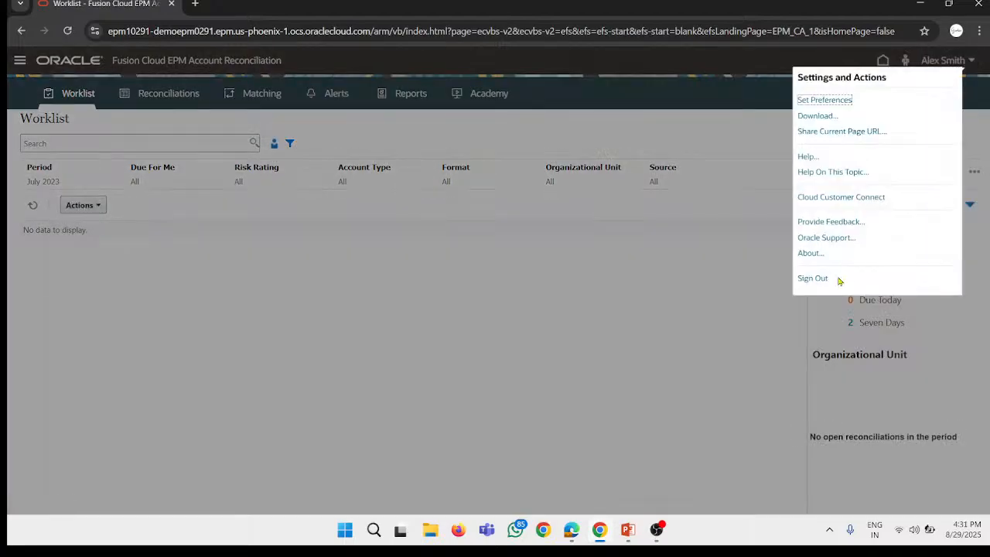
left_click(813, 279)
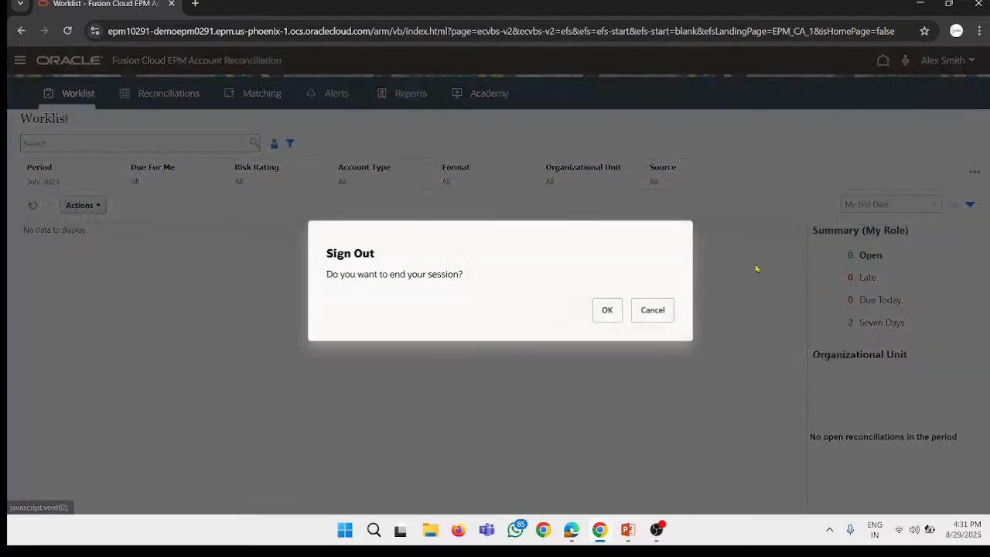
left_click(607, 310)
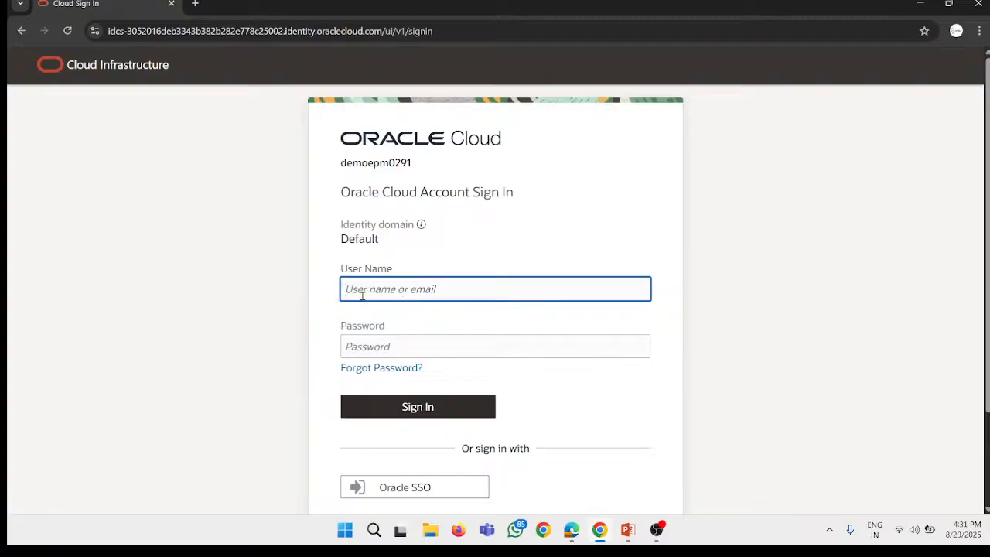
Step: Enter the administrator's user name on the Oracle Cloud sign-in form from the clipboard history
right_click(401, 288)
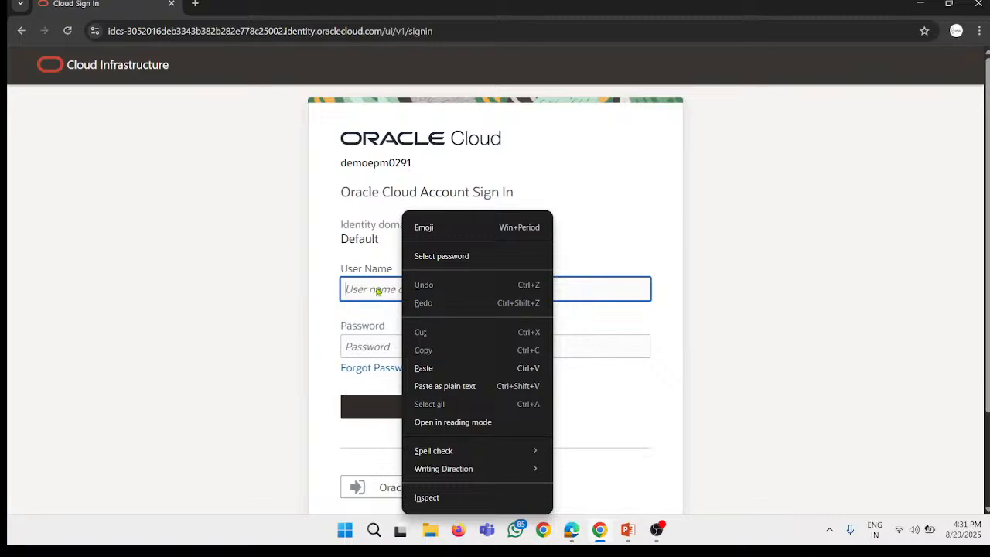
left_click(374, 287)
right_click(374, 286)
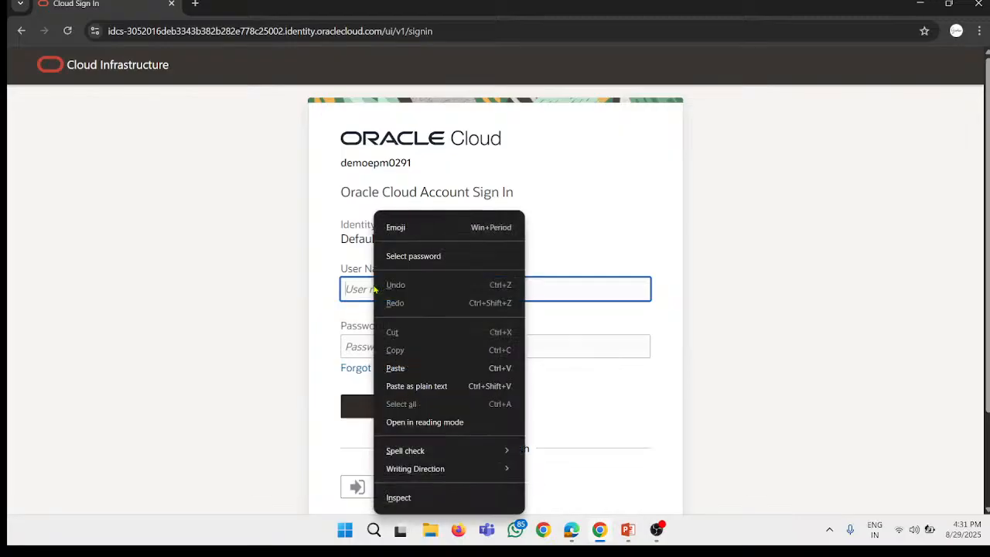
mouse_move(465, 441)
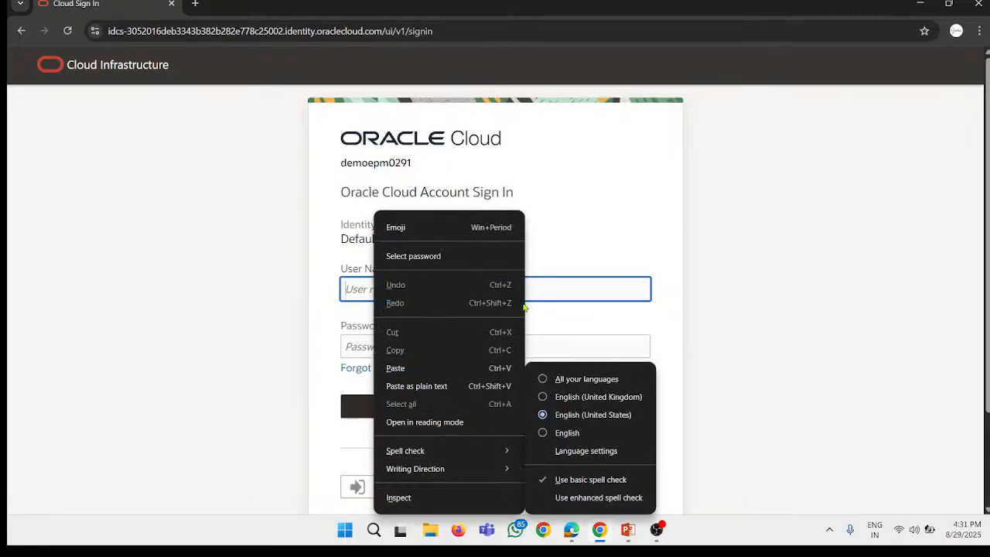
key("super+period")
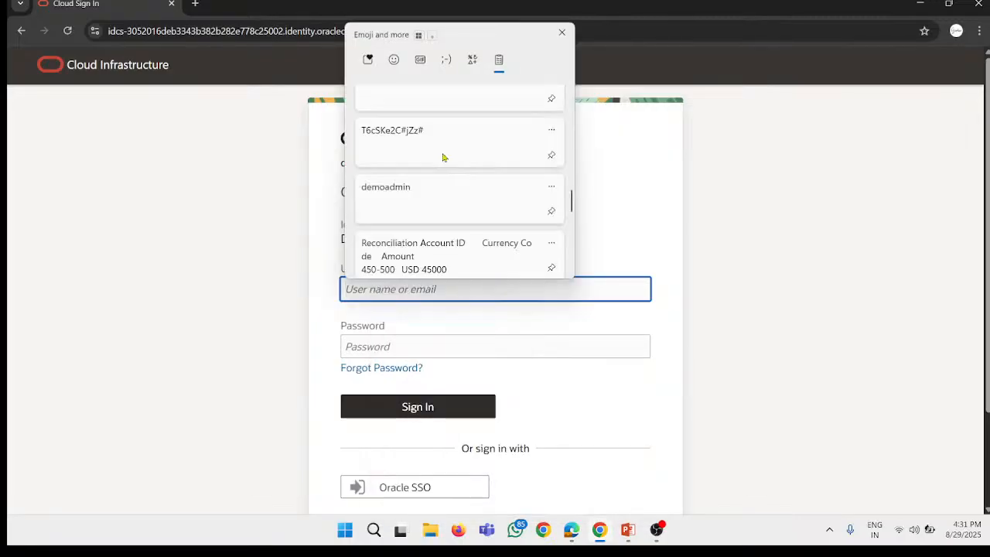
left_click(428, 198)
Step: Fill in the administrator account's password from the clipboard history and sign in
left_click(374, 347)
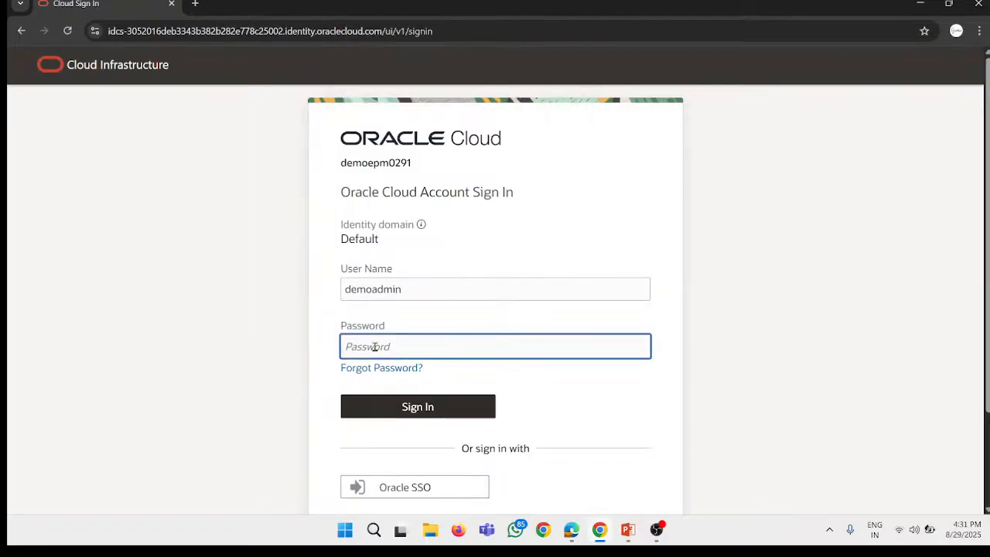
key("super+v")
scroll(430, 268, "down", 5)
left_click(449, 229)
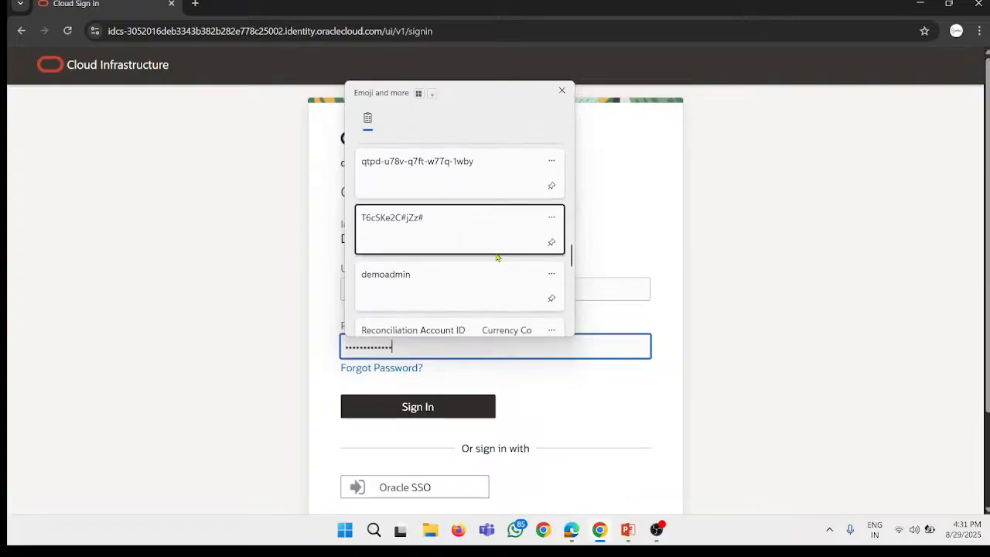
left_click(418, 404)
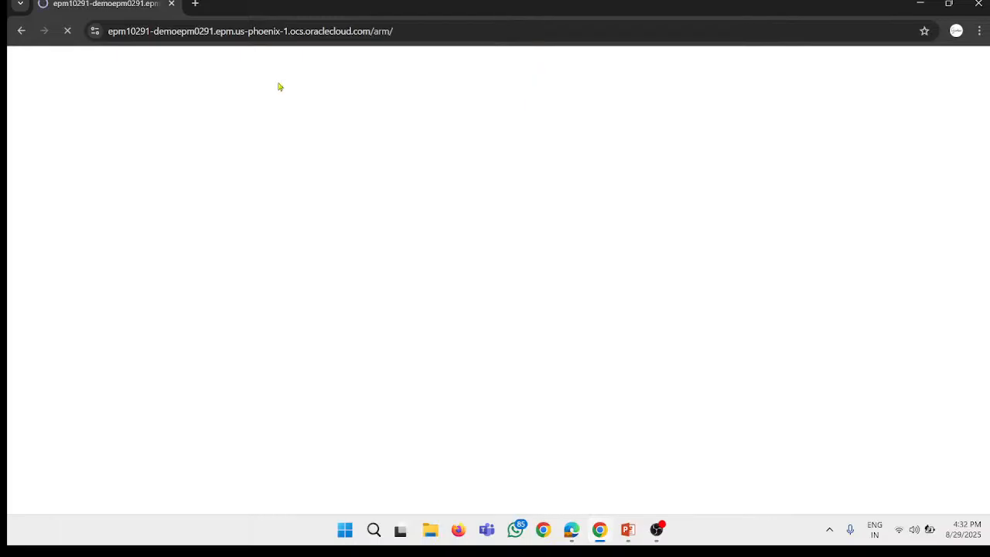
Step: Switch to the ARCS youtube sce workbook in Excel to check the Session #7 topics, and return to the browser
left_click(948, 4)
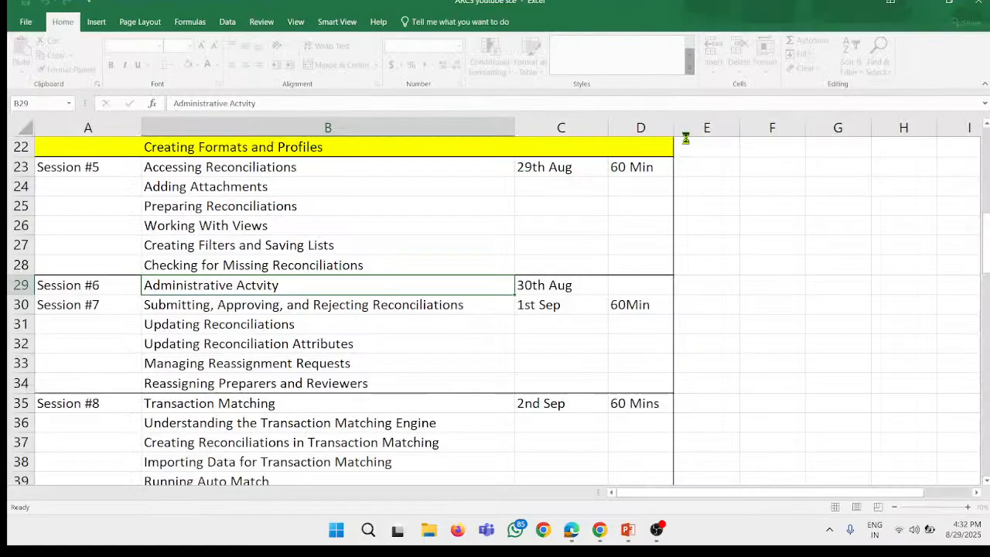
left_click(179, 305)
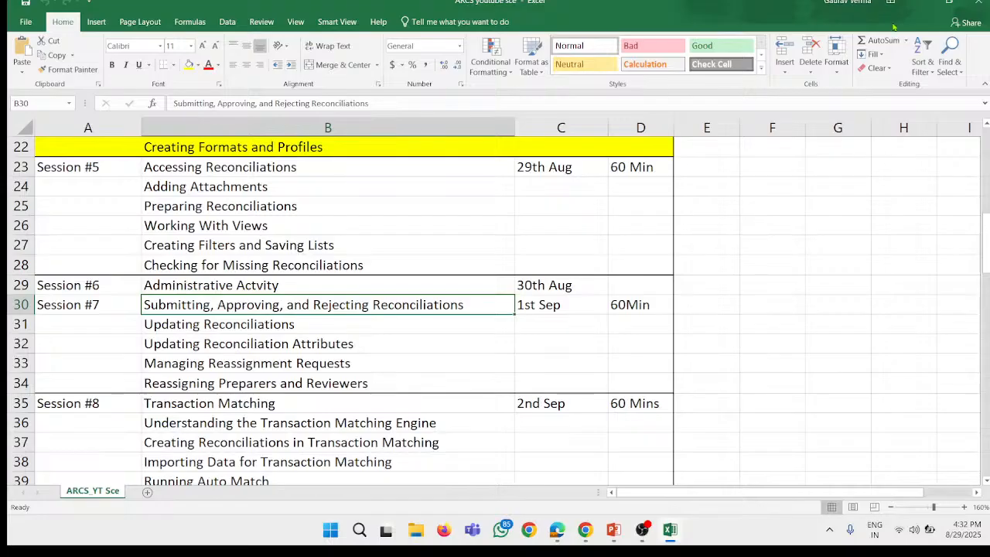
left_click(912, 2)
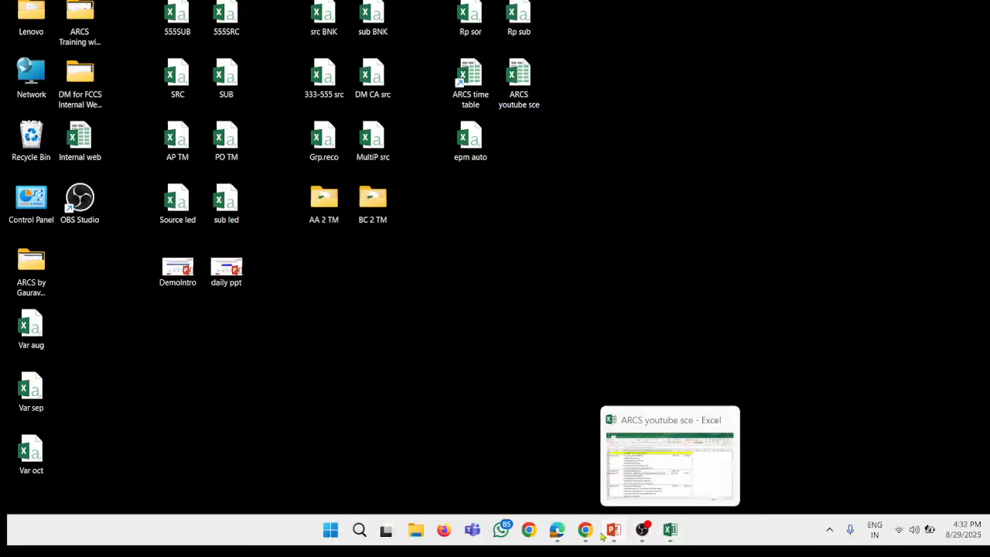
left_click(596, 532)
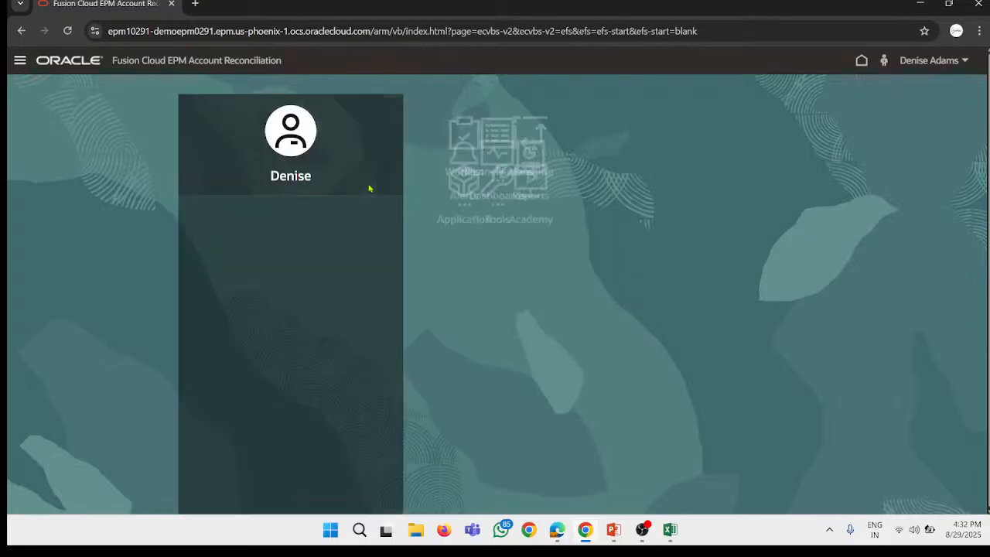
Step: Open the application's profiles and search for account ID 450-500
left_click(479, 340)
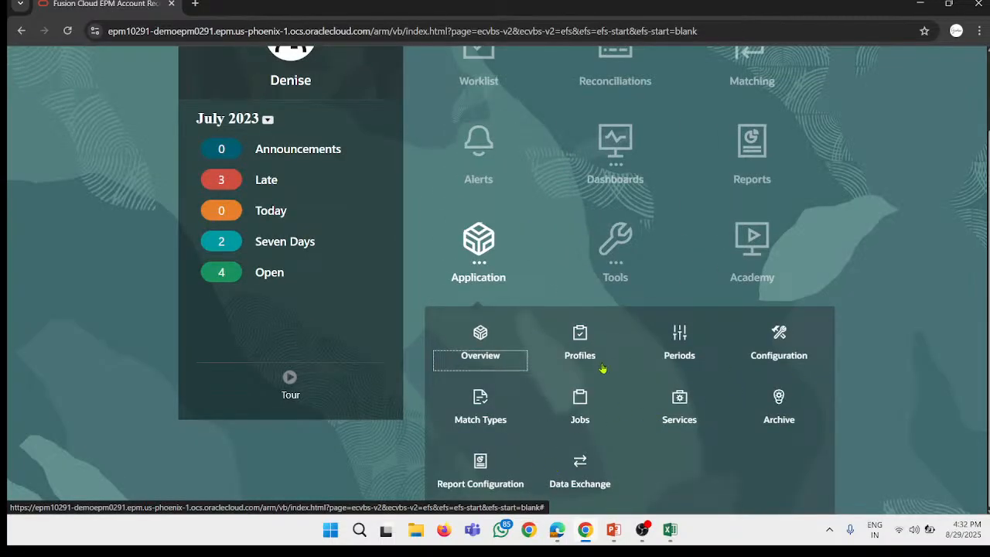
left_click(589, 337)
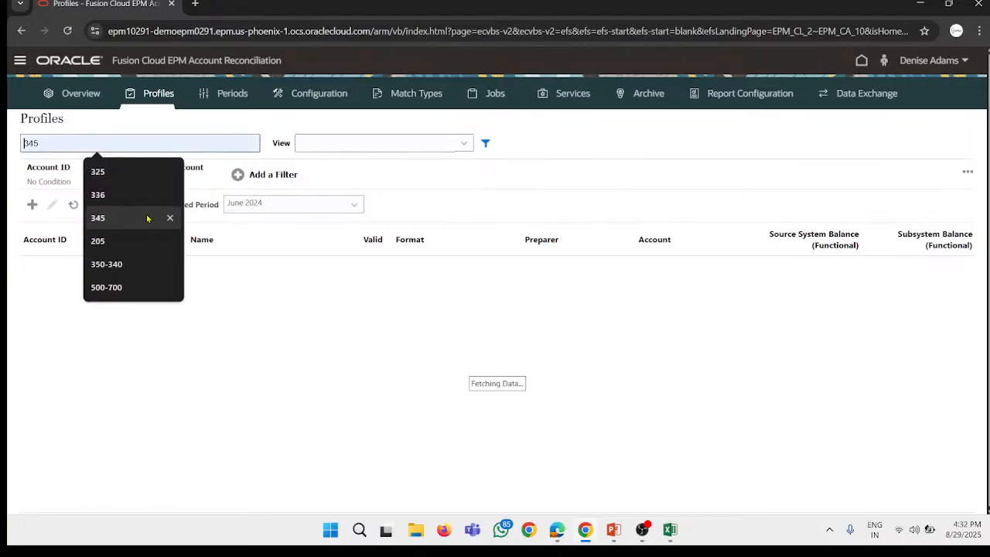
type("450")
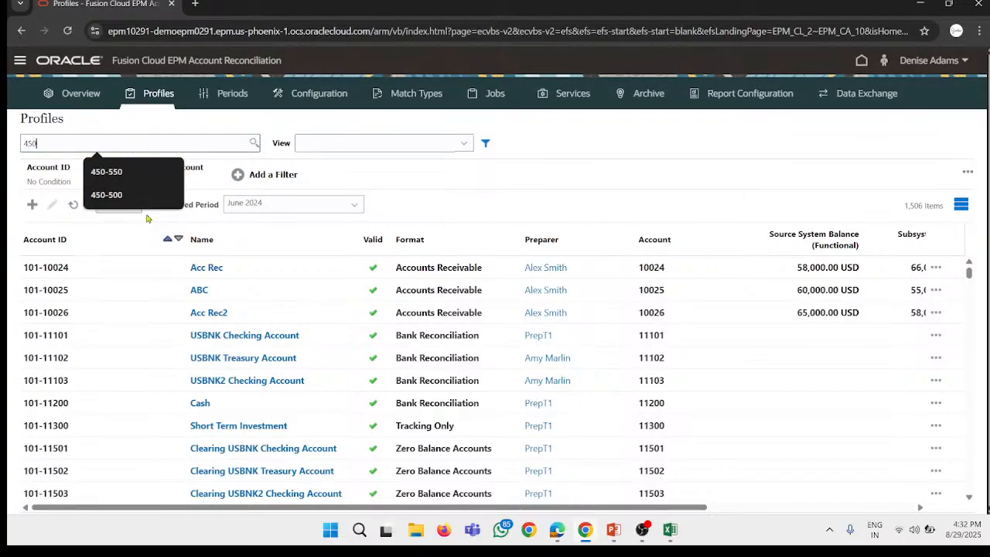
type("-500")
key("Return")
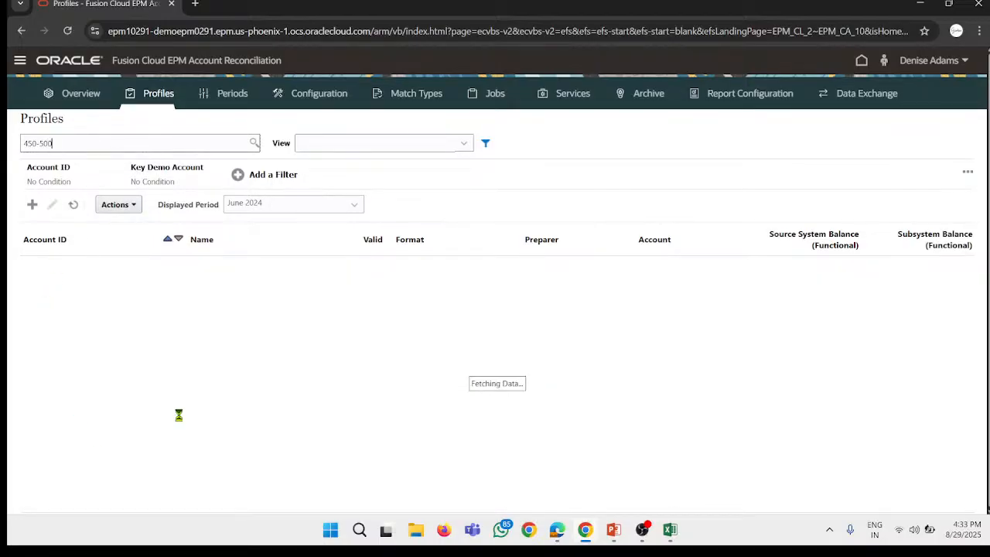
Step: Open the Bank reco profile's attributes and start an attribute assignment to view the available attributes
left_click(140, 270)
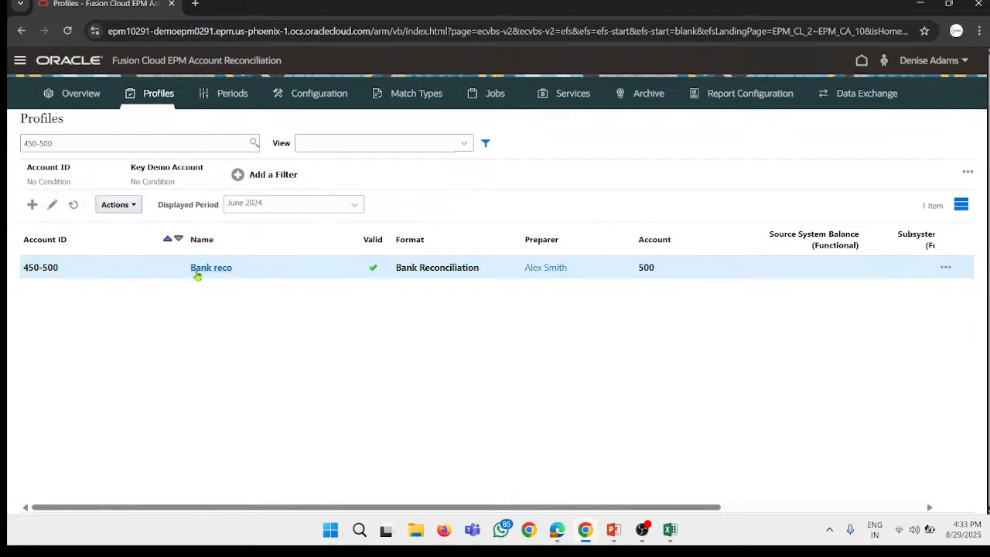
left_click(221, 270)
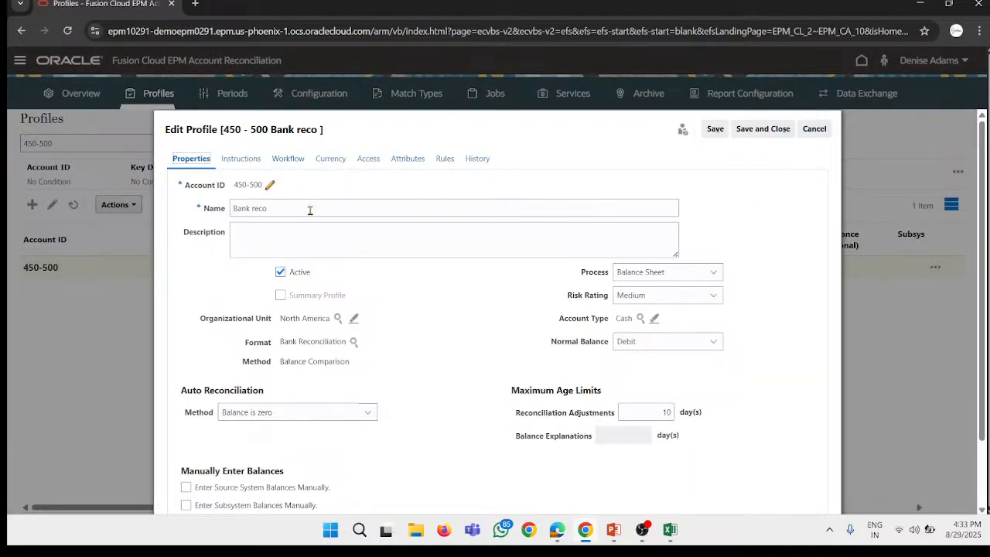
left_click(408, 159)
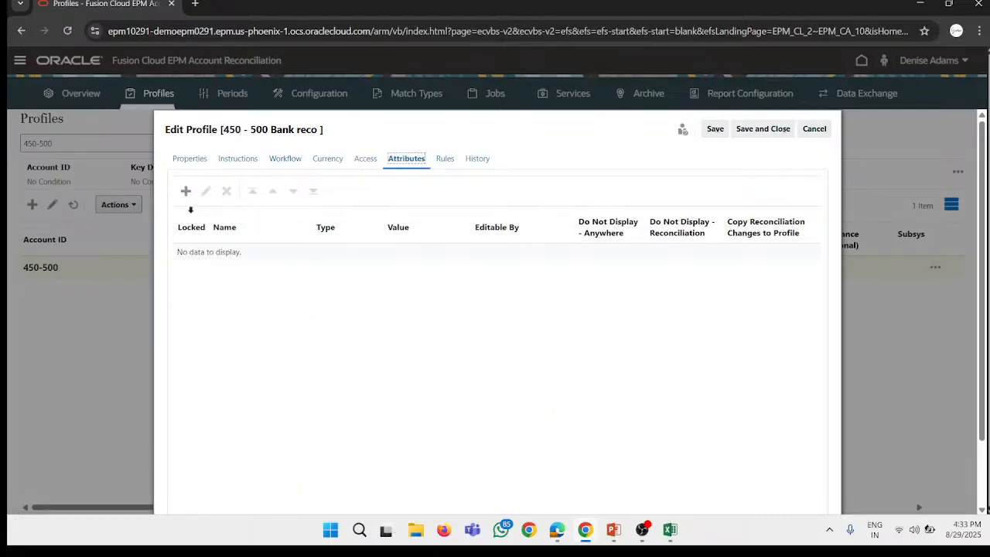
left_click(186, 192)
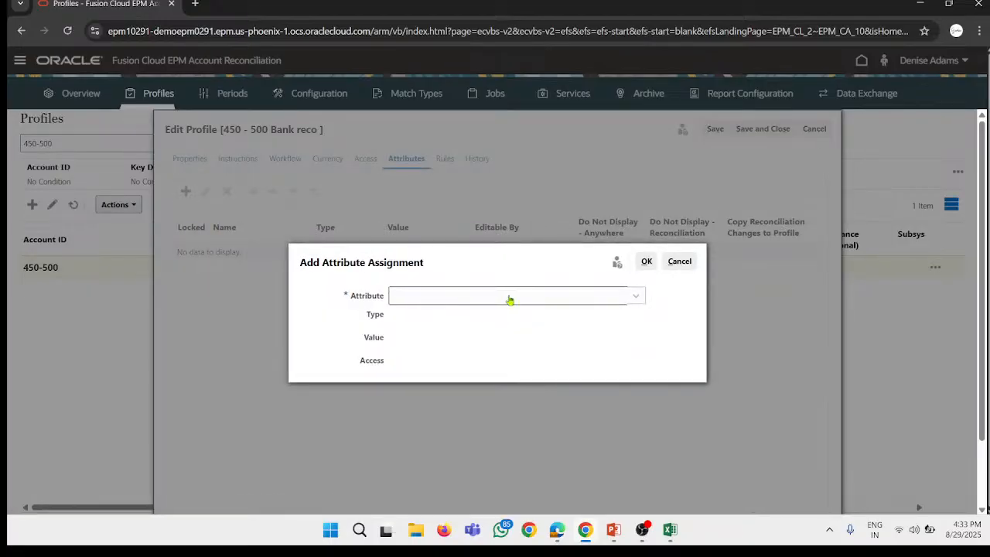
left_click(508, 298)
scroll(464, 373, "down", 2)
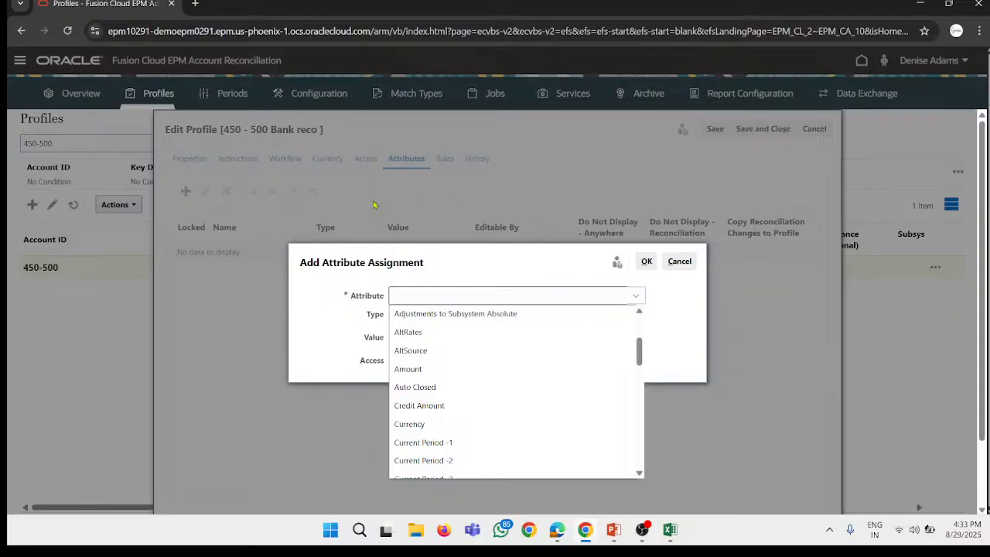
Step: Check the Session #6 Administrative Activity entry in the Excel schedule, and return to the browser
left_click(676, 539)
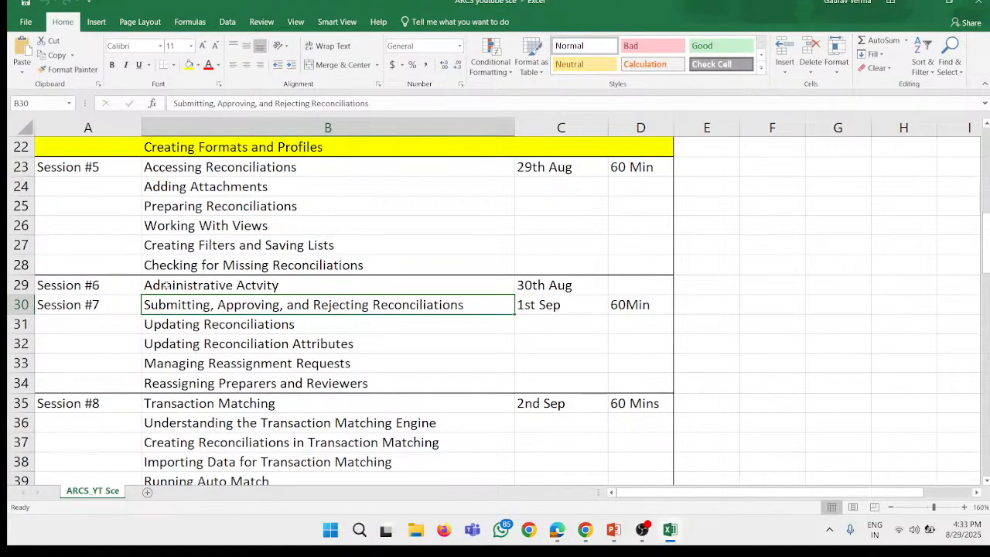
left_click(165, 285)
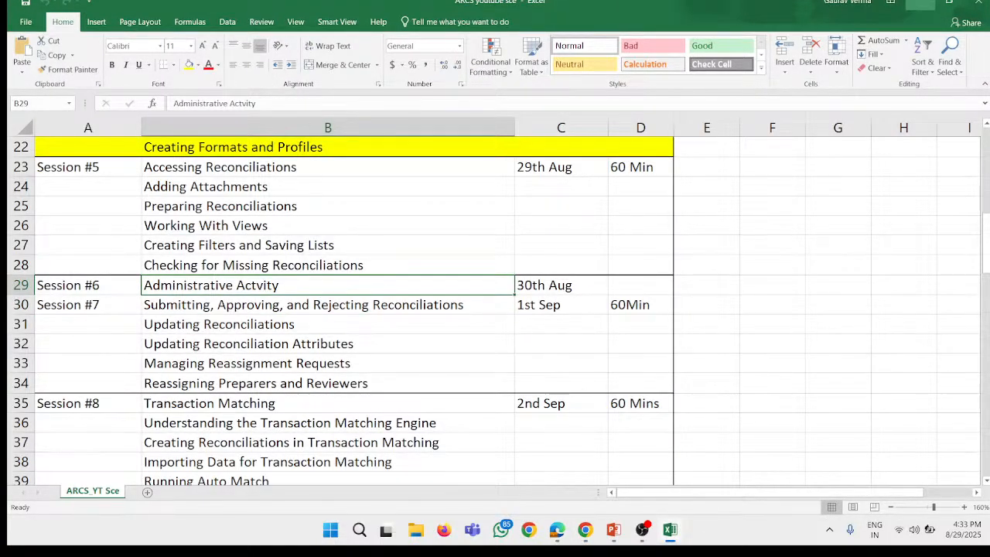
left_click(920, 4)
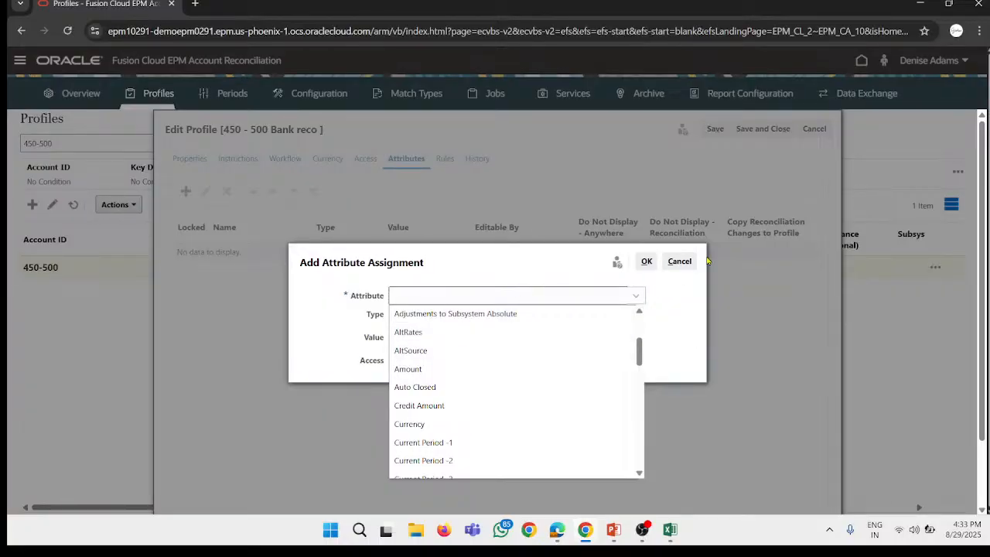
Step: Look through the rest of the attribute list, and cancel both the attribute assignment and the profile edit
scroll(455, 340, "down", 3)
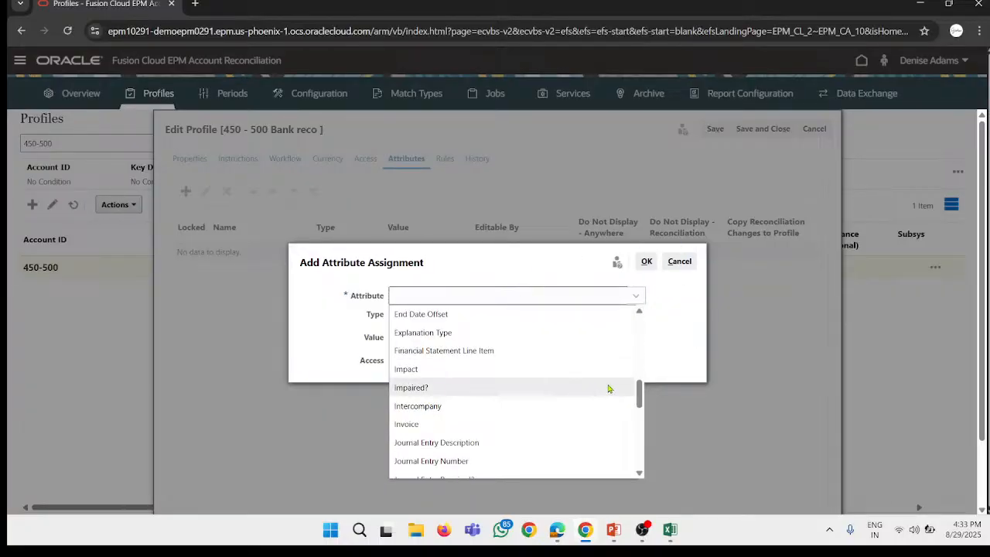
scroll(545, 387, "down", 3)
scroll(531, 385, "down", 2)
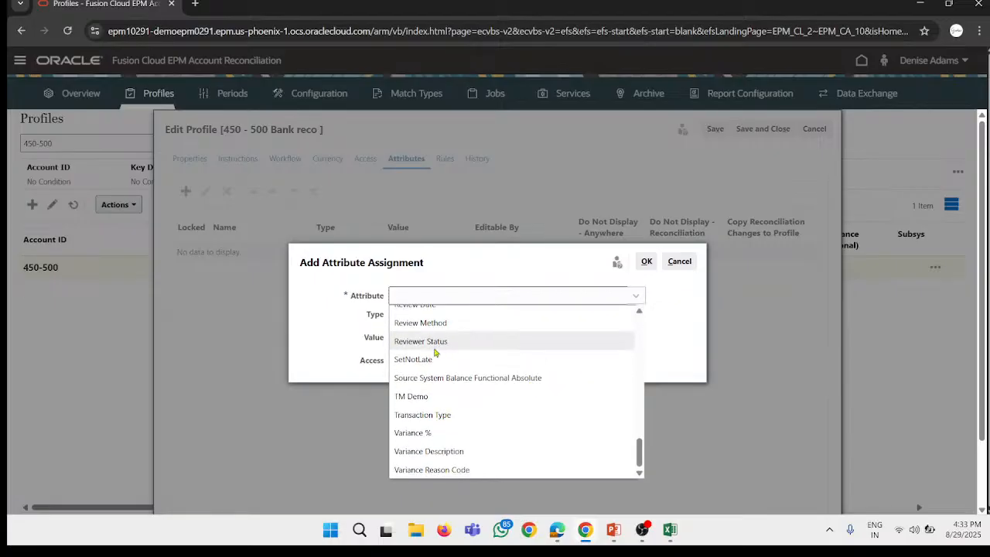
scroll(518, 402, "down", 1)
scroll(478, 353, "up", 3)
scroll(478, 353, "up", 15)
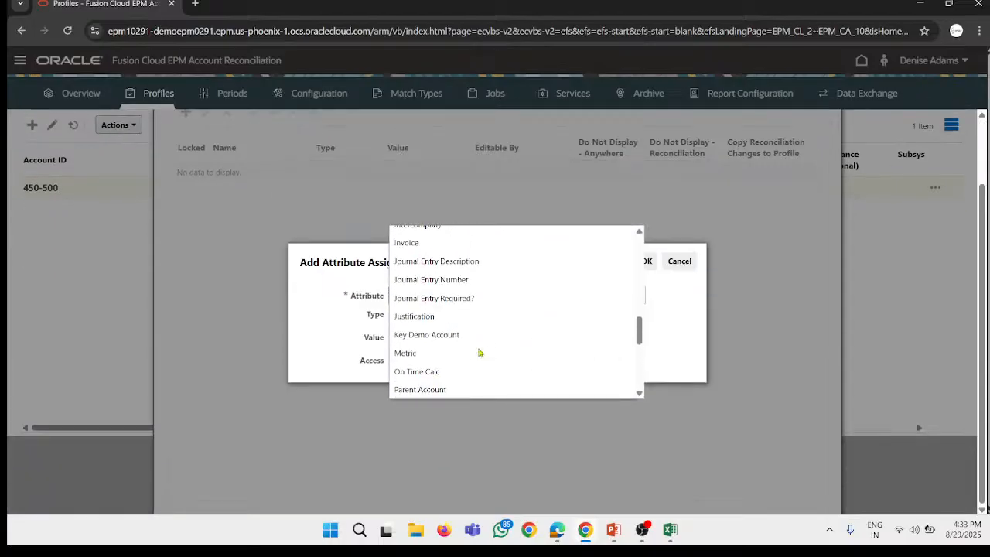
scroll(479, 353, "up", 1)
scroll(490, 356, "down", 2)
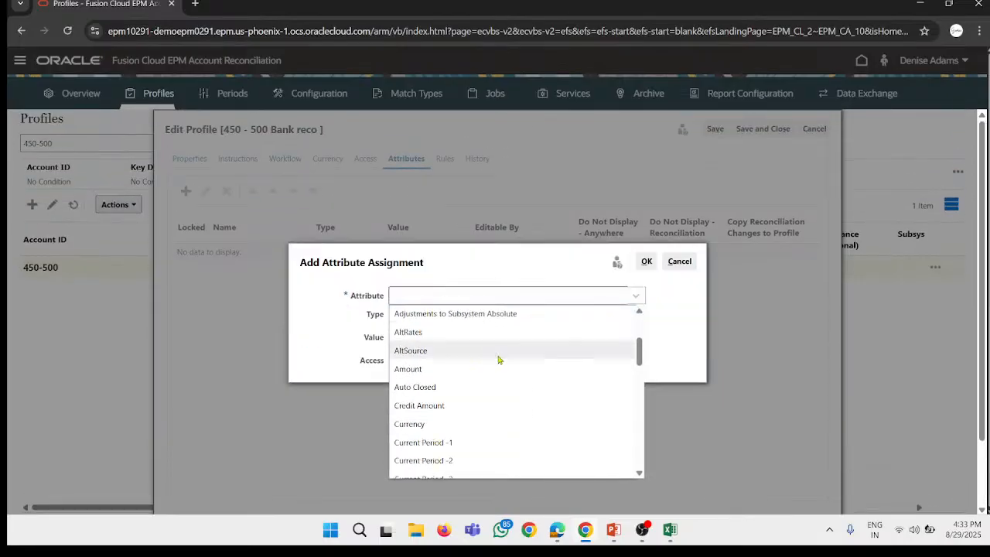
left_click(680, 263)
left_click(680, 263)
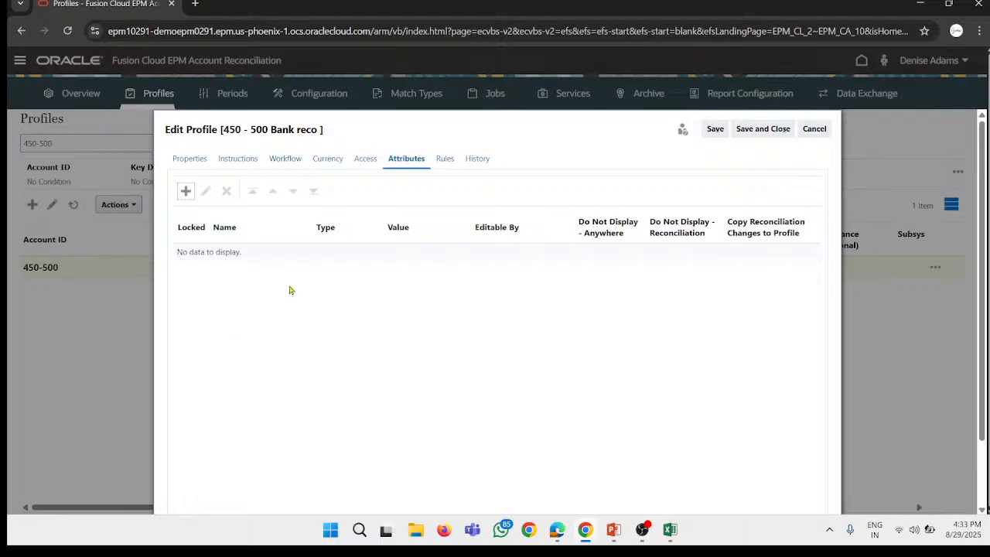
left_click(816, 128)
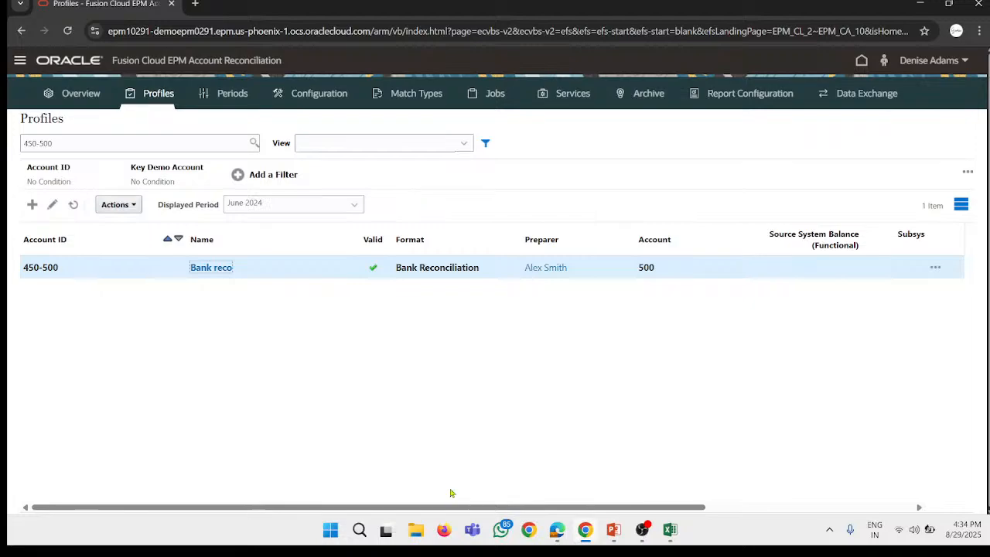
Step: Switch to the daily ppt presentation in PowerPoint to review its topics from Working With Views onward, and return to the browser
left_click(615, 531)
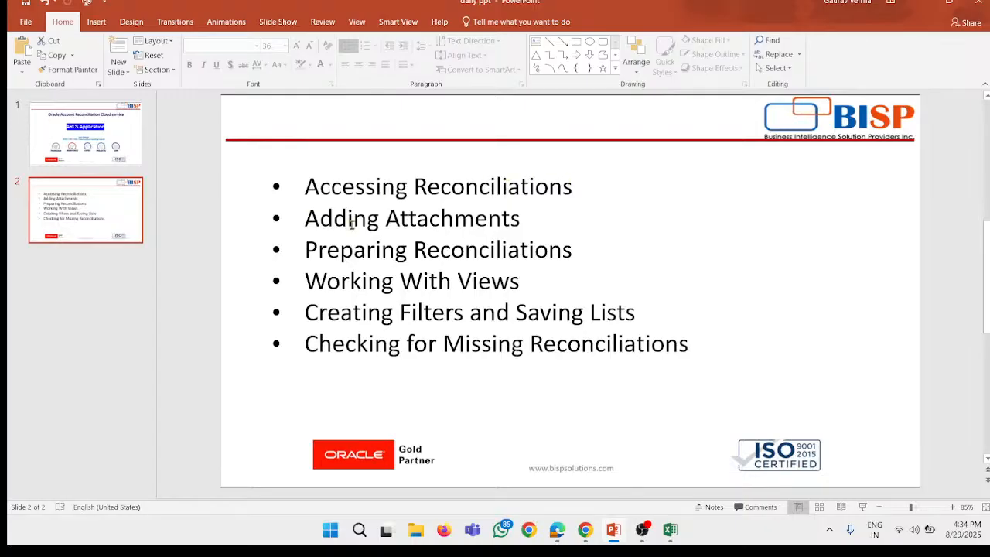
left_click(536, 221)
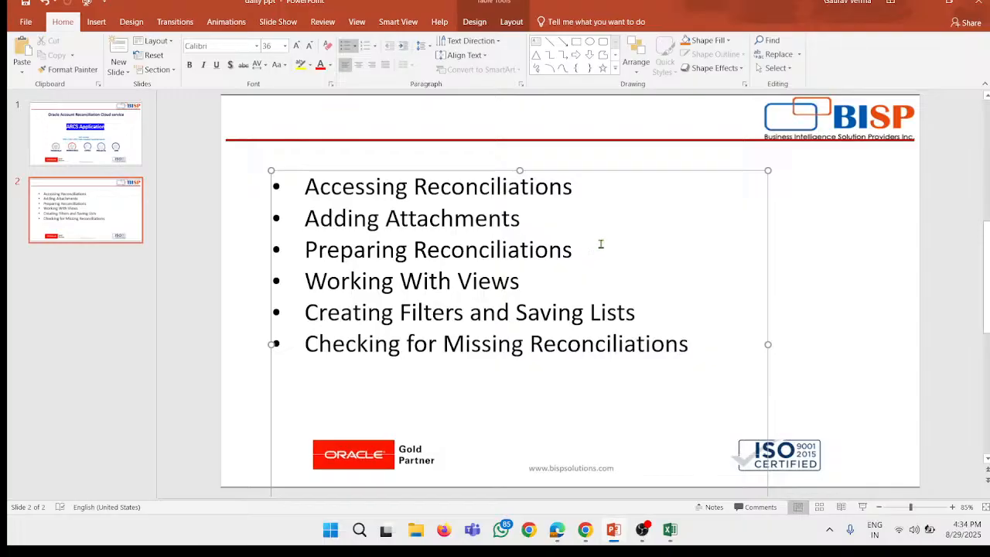
left_click_drag(307, 281, 710, 342)
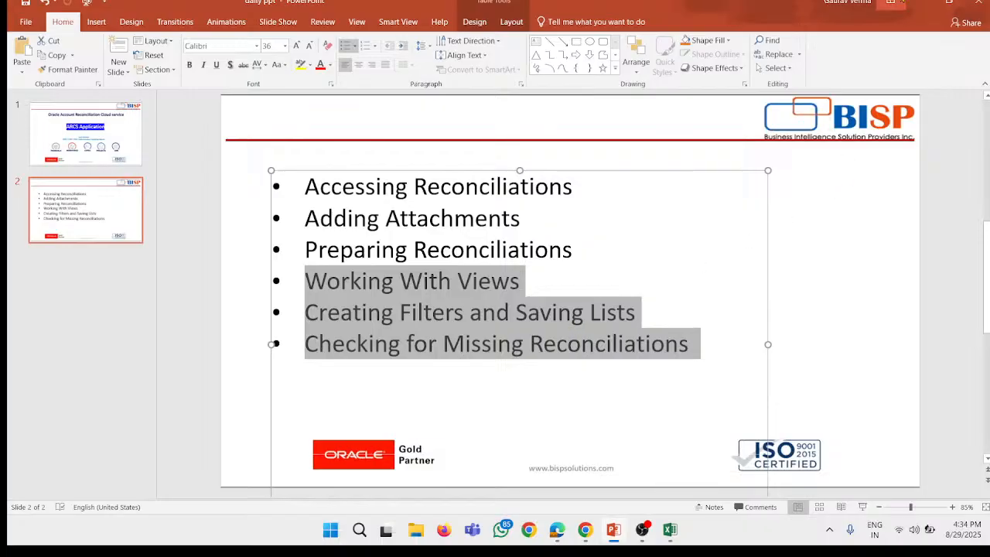
left_click(919, 4)
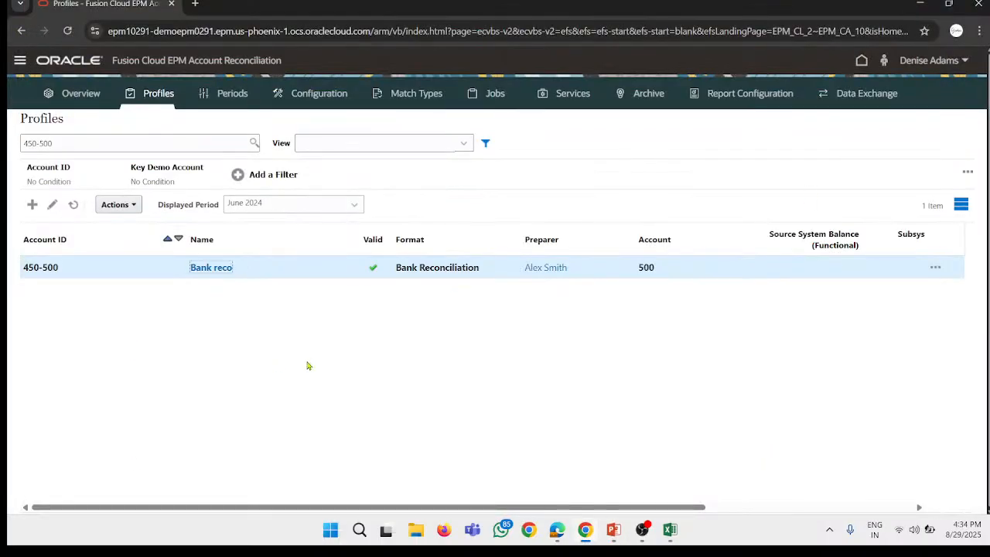
Step: Clear the account search on the Profiles list, and look through the columns and rows of all profiles
left_click(152, 103)
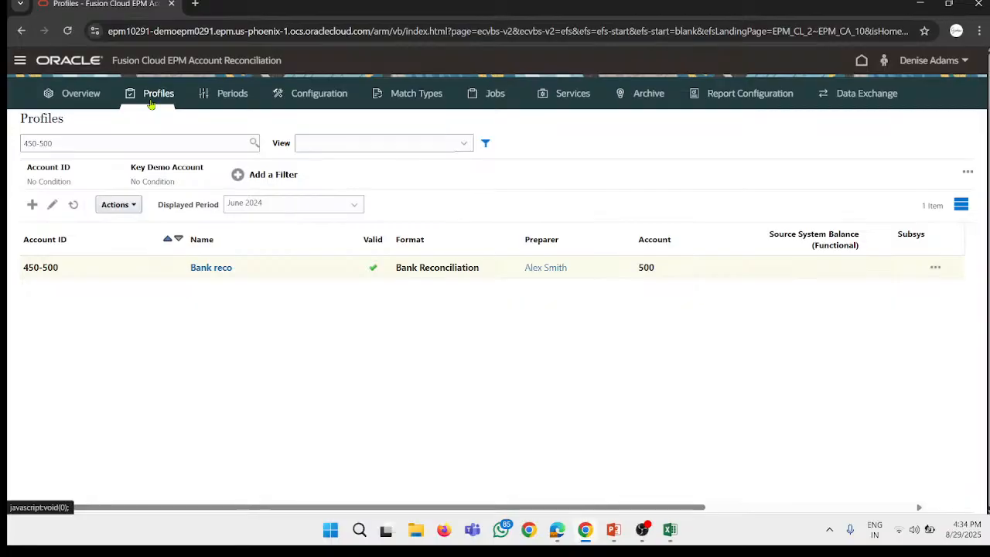
left_click_drag(120, 143, 21, 143)
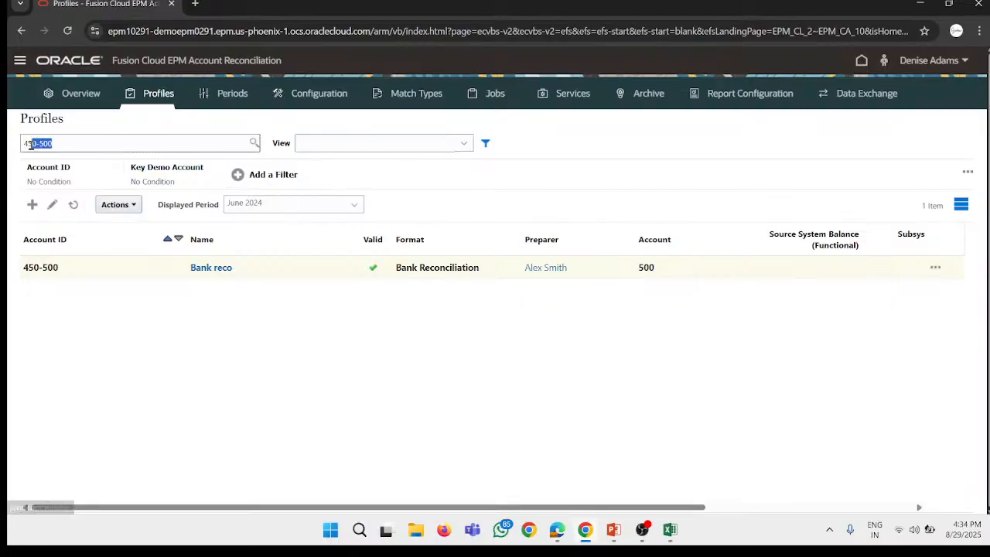
key("BackSpace")
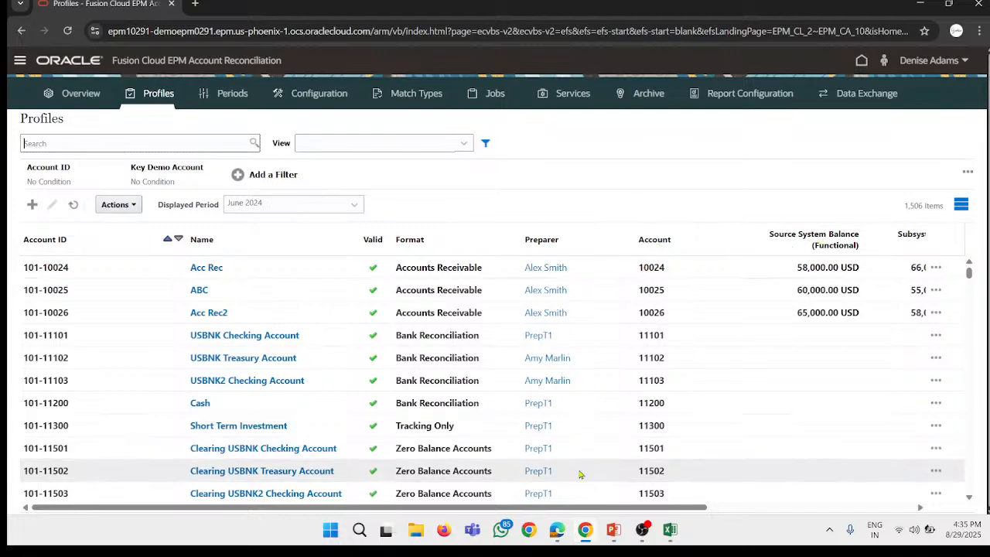
left_click_drag(592, 506, 765, 505)
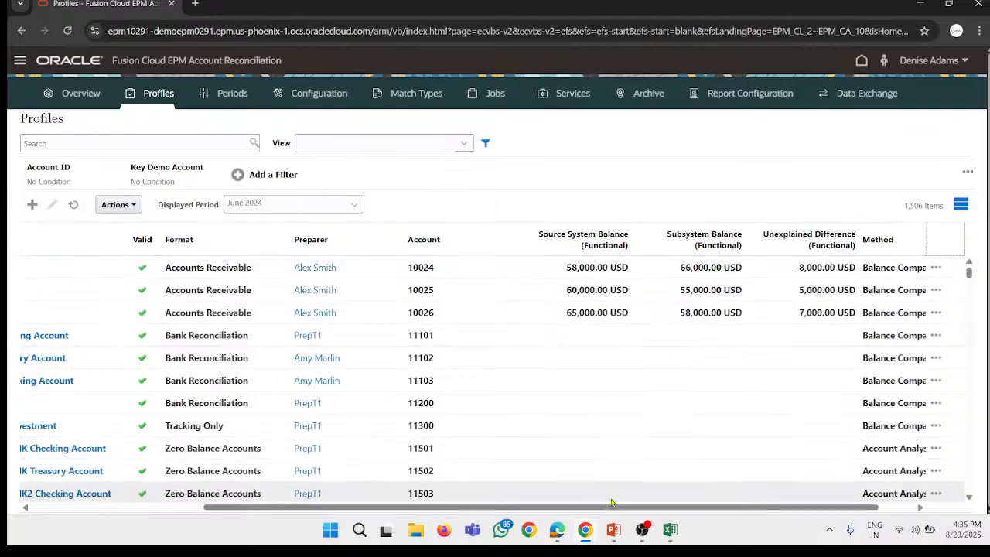
scroll(696, 356, "right", 2)
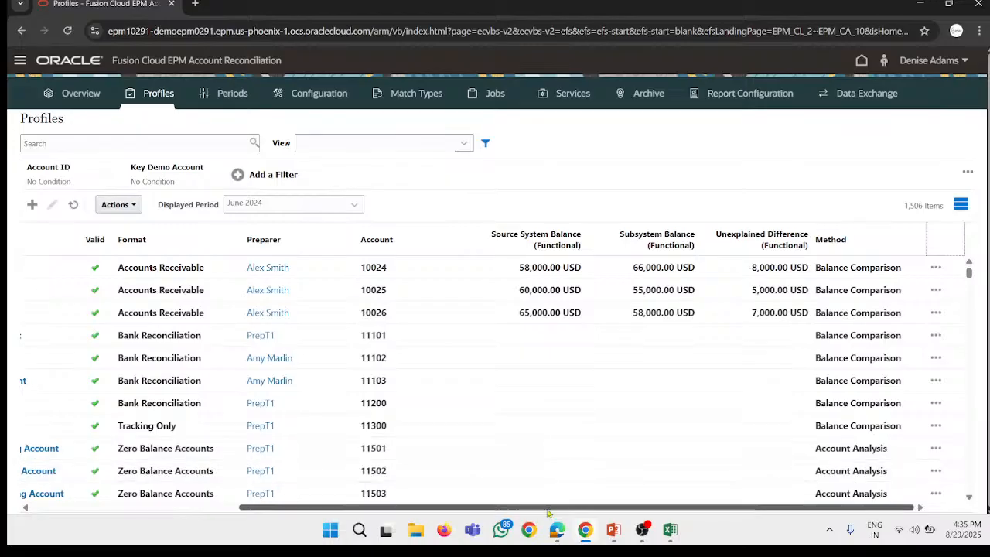
scroll(155, 456, "left", 6)
scroll(216, 346, "down", 5)
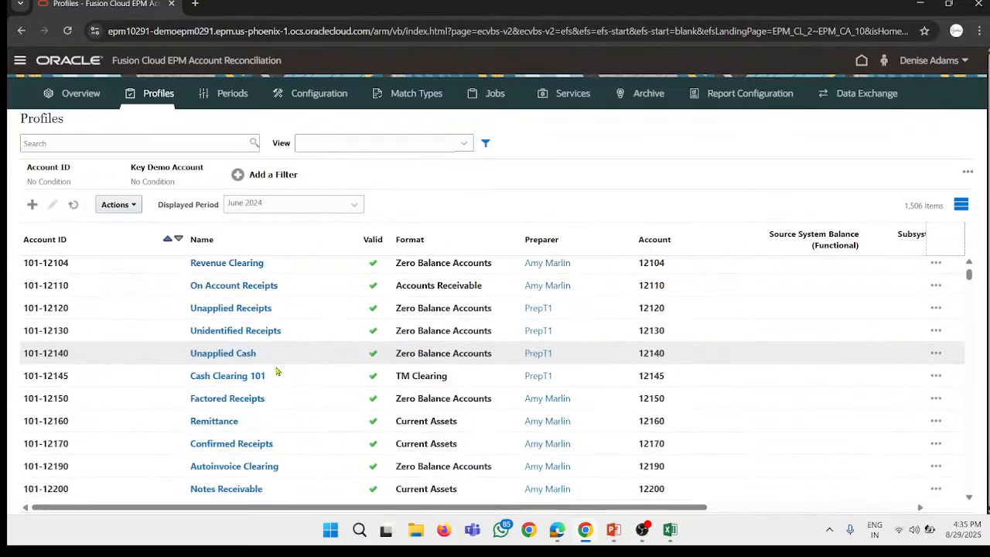
scroll(336, 371, "up", 5)
Step: Open the column selection for the Profiles list and remove Unexplained Difference (Functional) from the selected columns
left_click(336, 379)
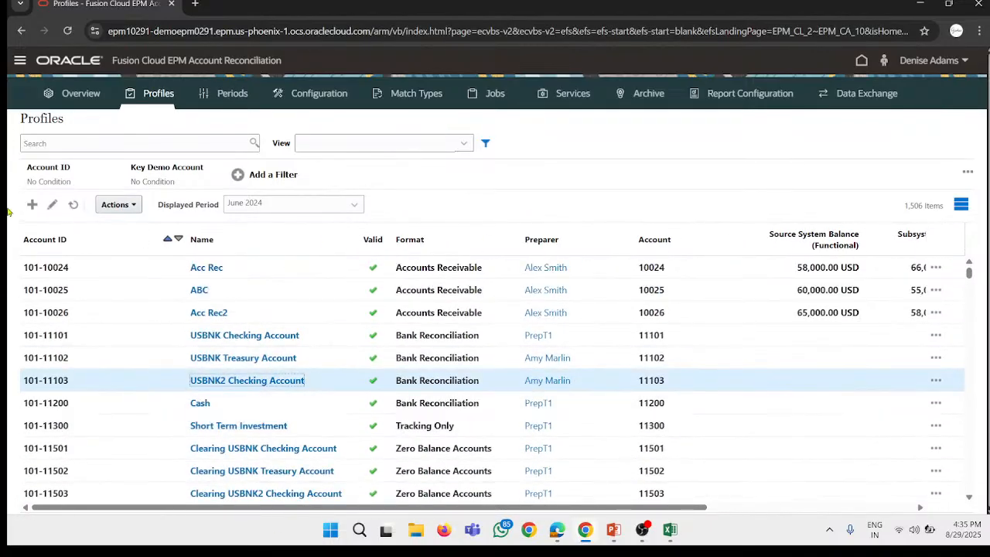
left_click(130, 204)
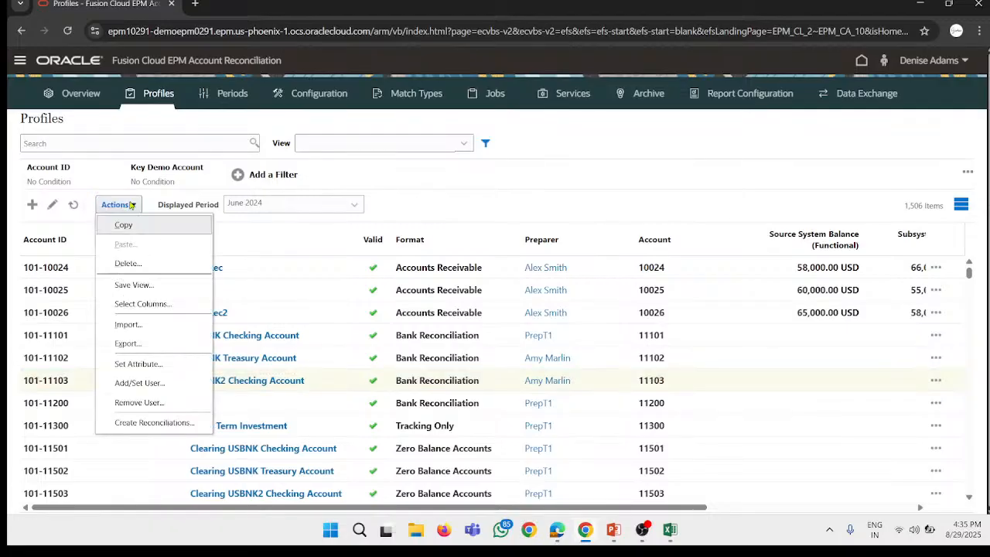
left_click(165, 300)
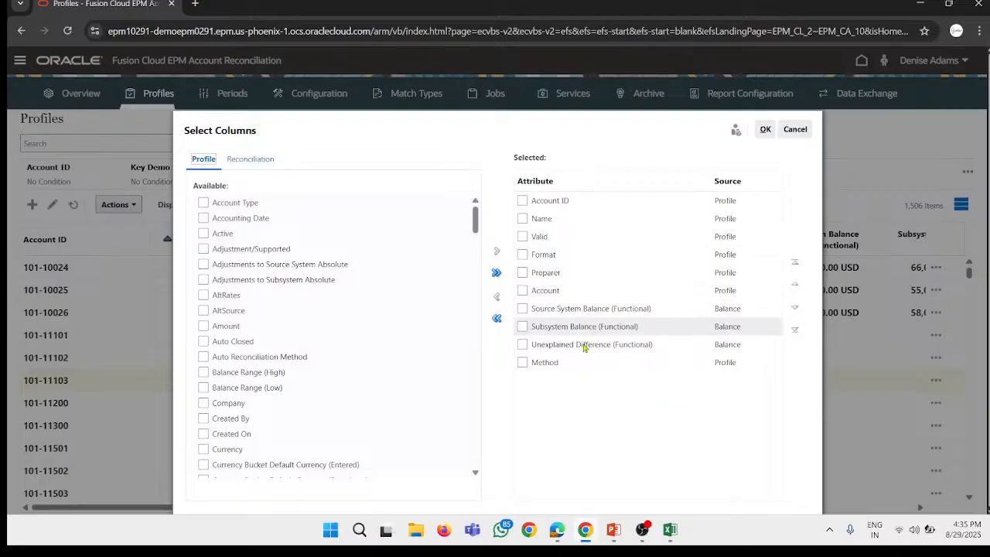
left_click(525, 347)
left_click_drag(525, 348, 516, 294)
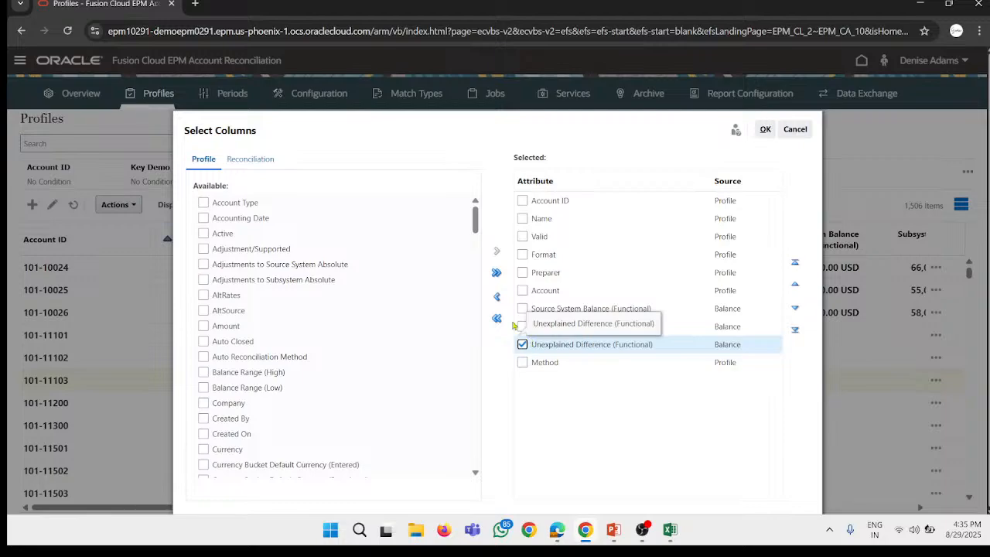
left_click(497, 297)
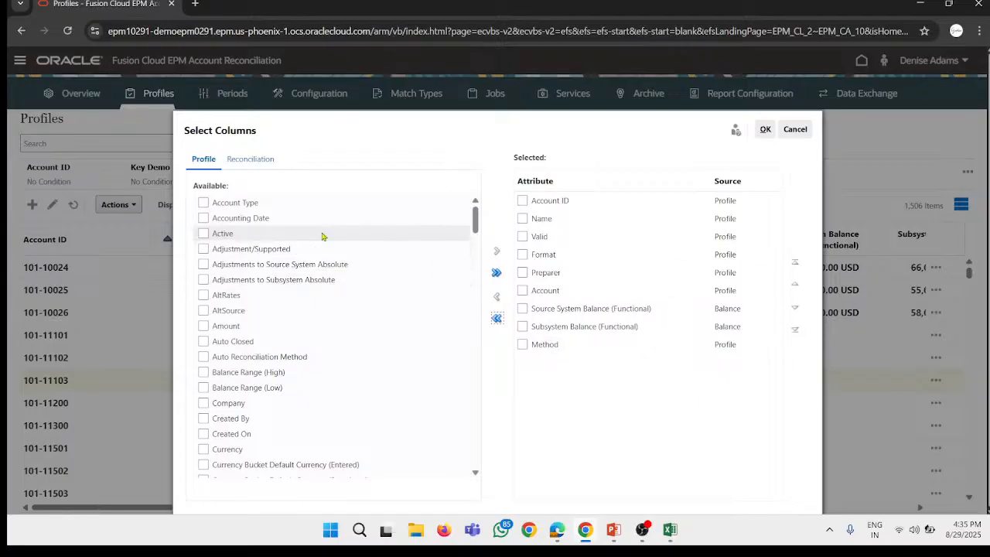
Step: Add the Account Type attribute to the selected columns, and remove it again
left_click(202, 203)
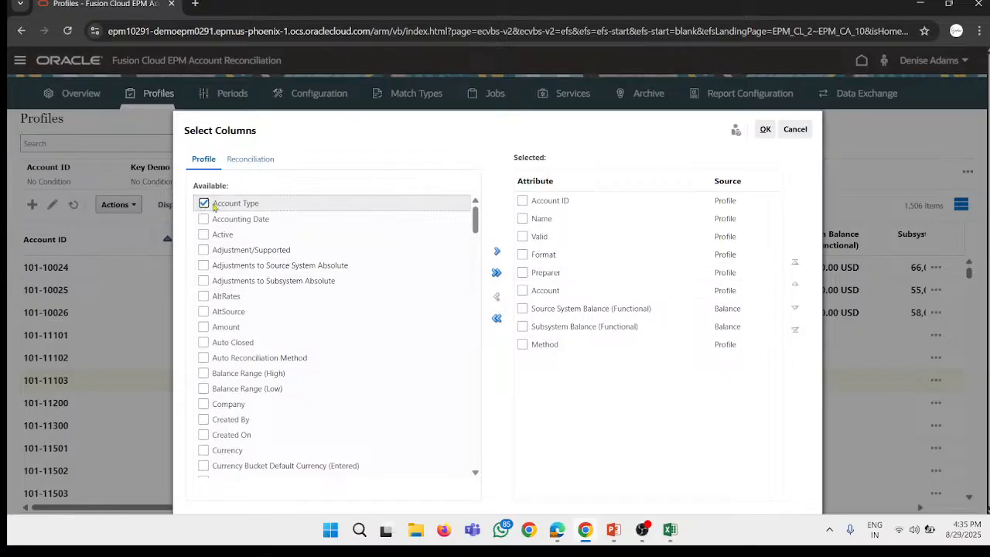
left_click(497, 252)
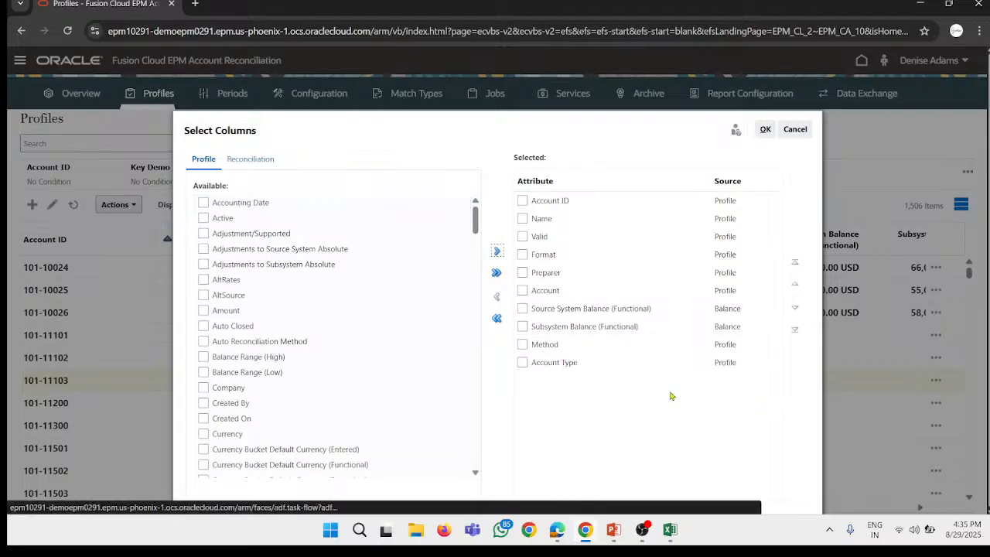
left_click(524, 363)
left_click(497, 296)
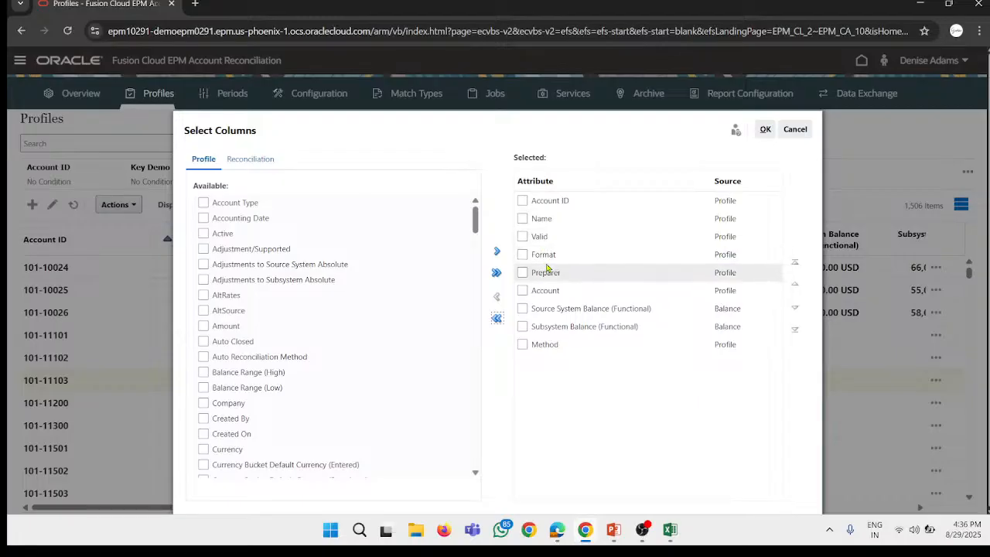
Step: Remove the Format, Account and Method attributes from the selected columns
left_click(523, 256)
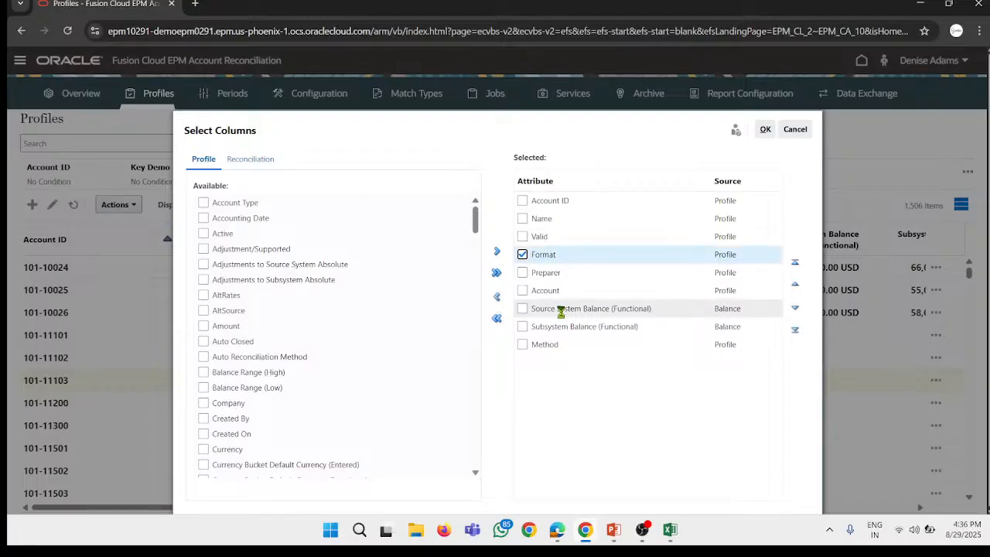
left_click(497, 299)
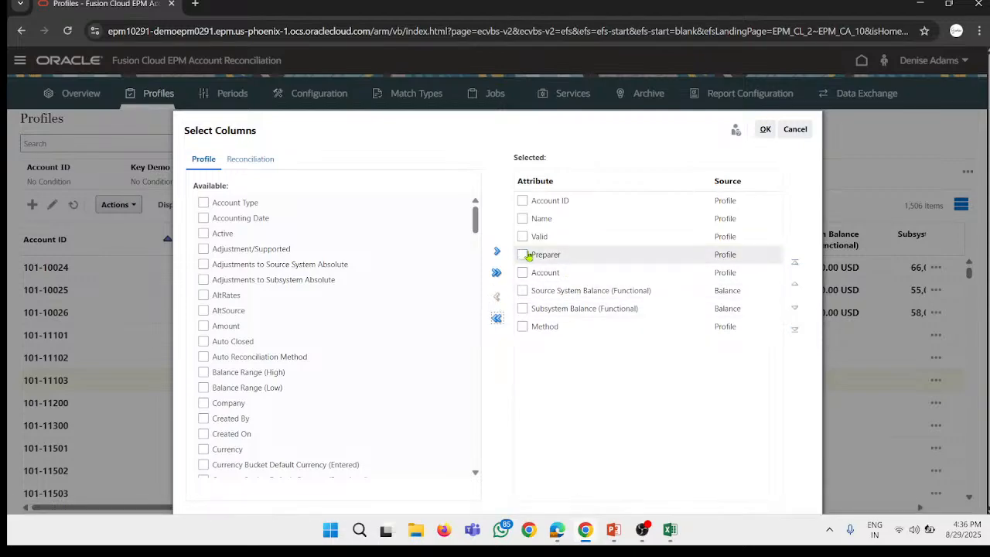
left_click(523, 272)
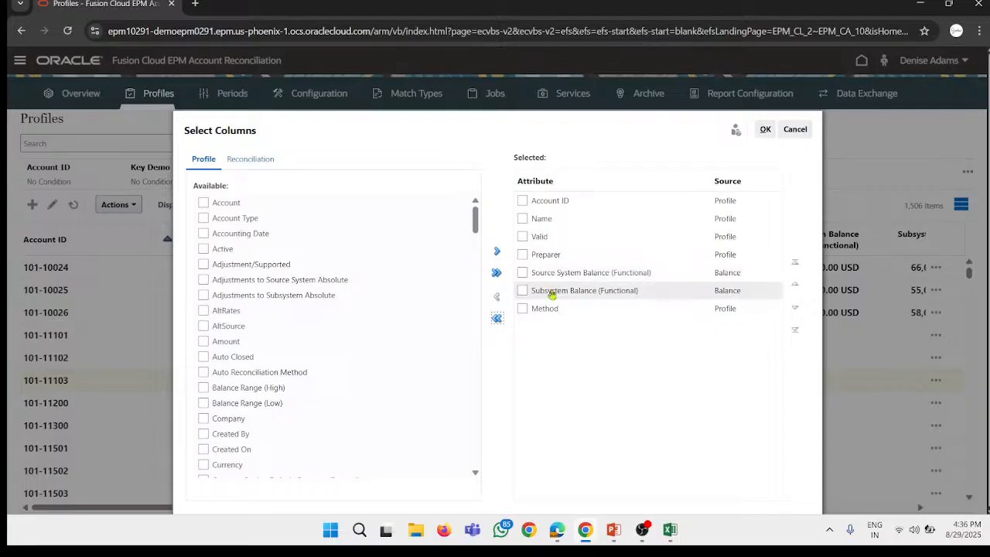
left_click(523, 309)
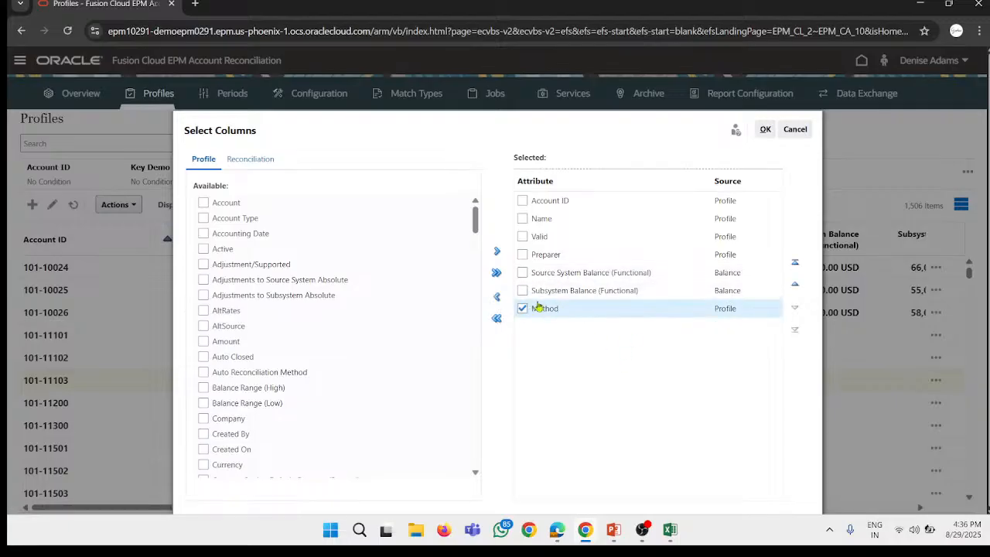
left_click(497, 296)
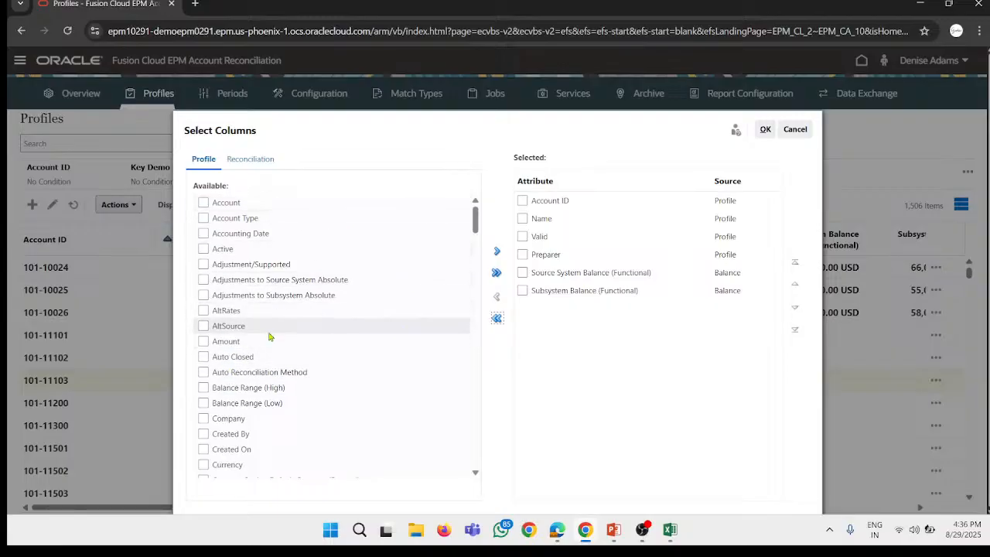
Step: Look through the available profile attributes, and add Currency from the reconciliation attributes to the selected columns
scroll(318, 325, "down", 10)
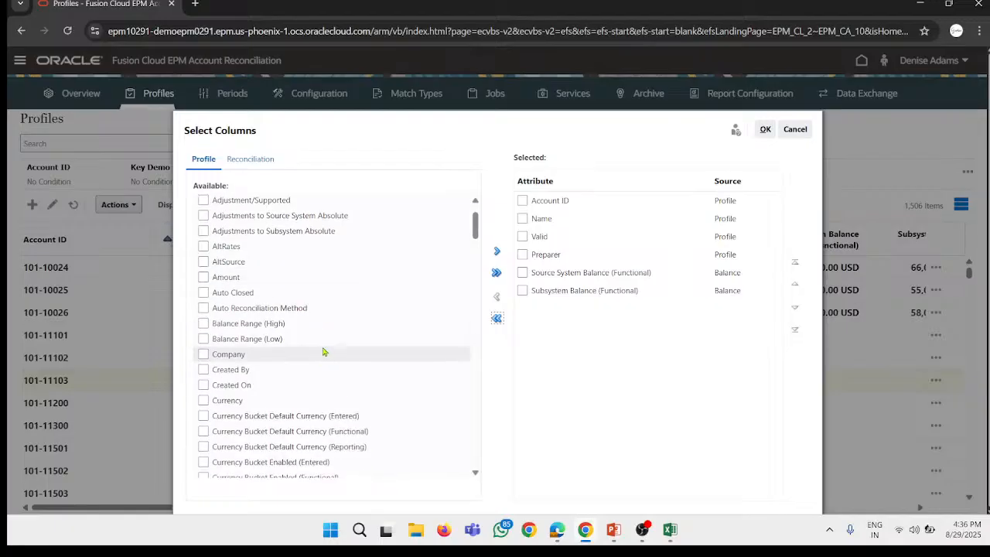
scroll(312, 303, "down", 20)
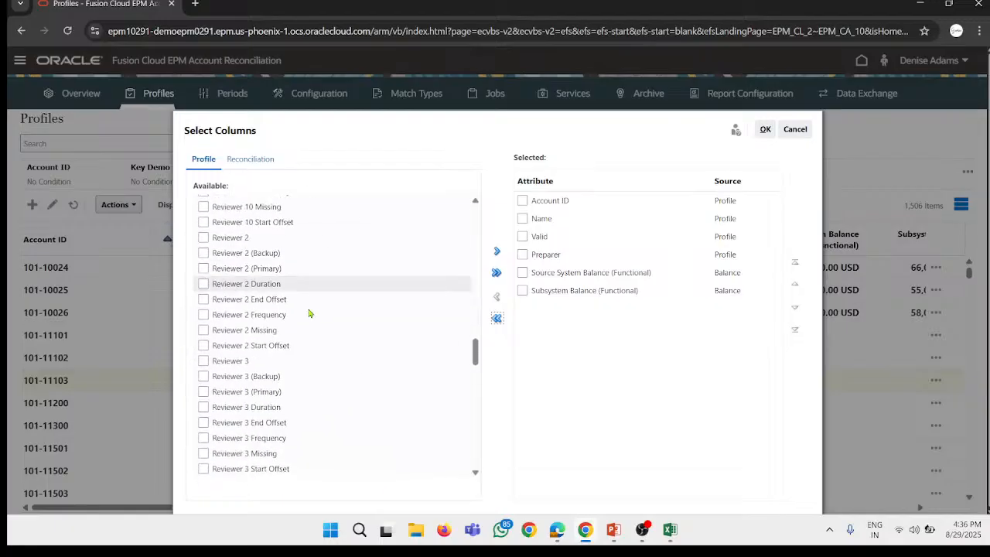
scroll(252, 290, "down", 5)
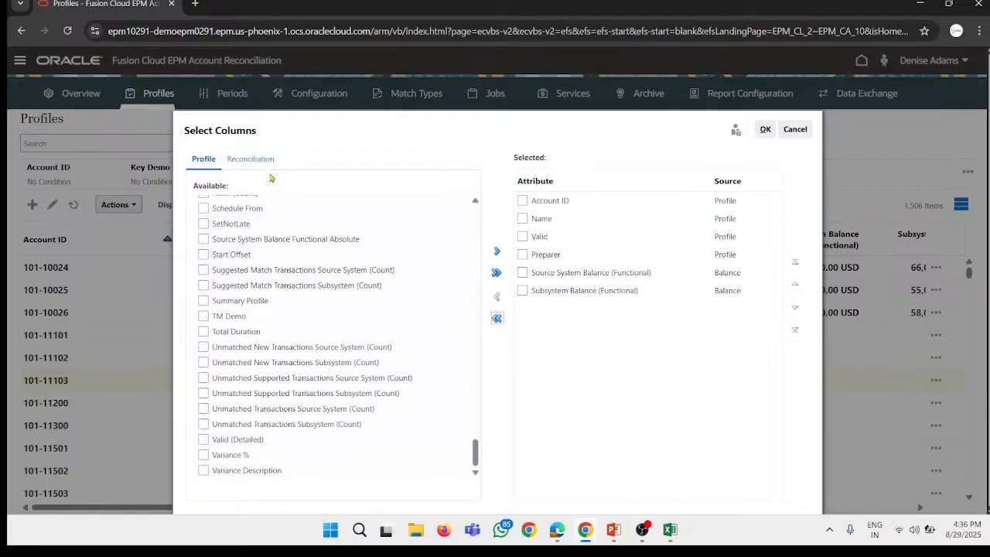
left_click(263, 160)
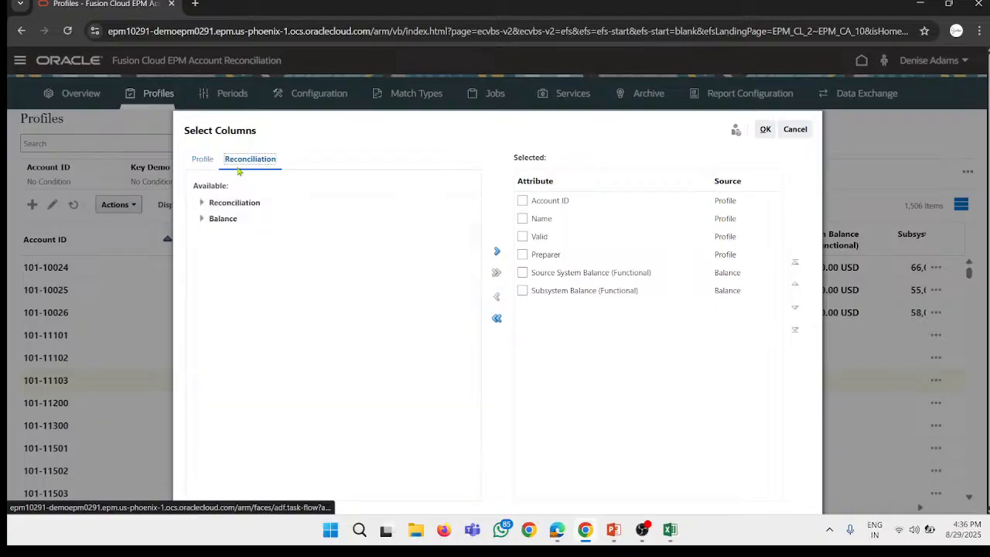
left_click(202, 204)
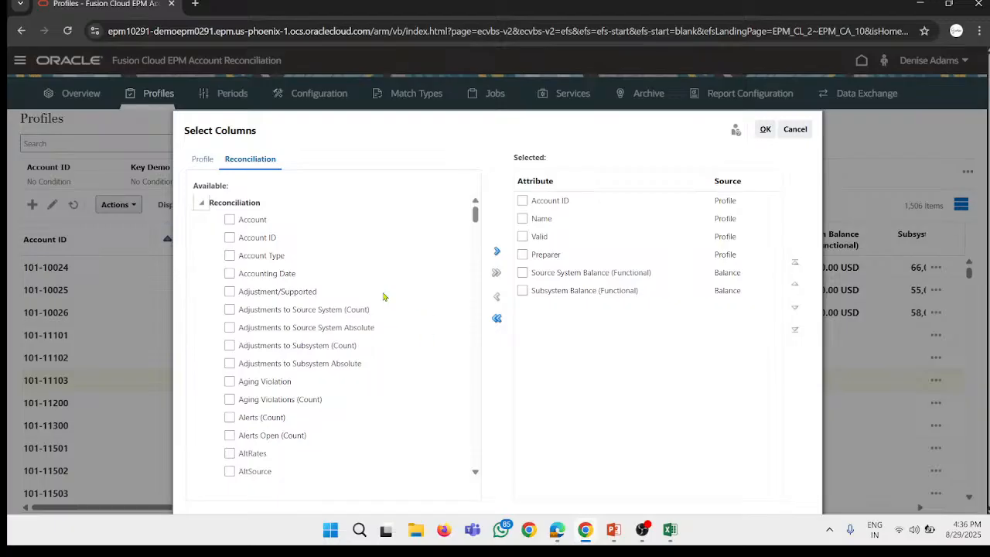
scroll(395, 325, "down", 8)
scroll(381, 326, "up", 2)
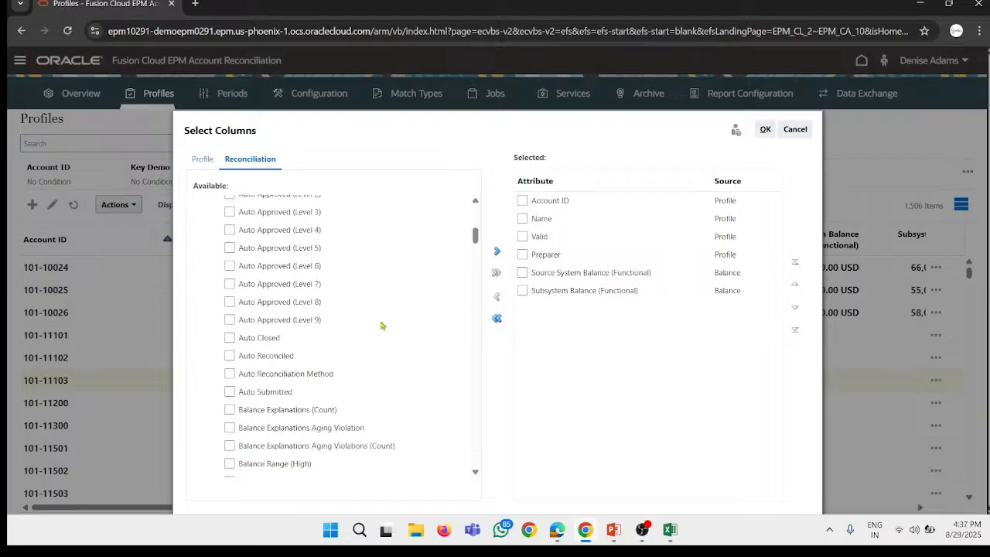
scroll(325, 352, "up", 4)
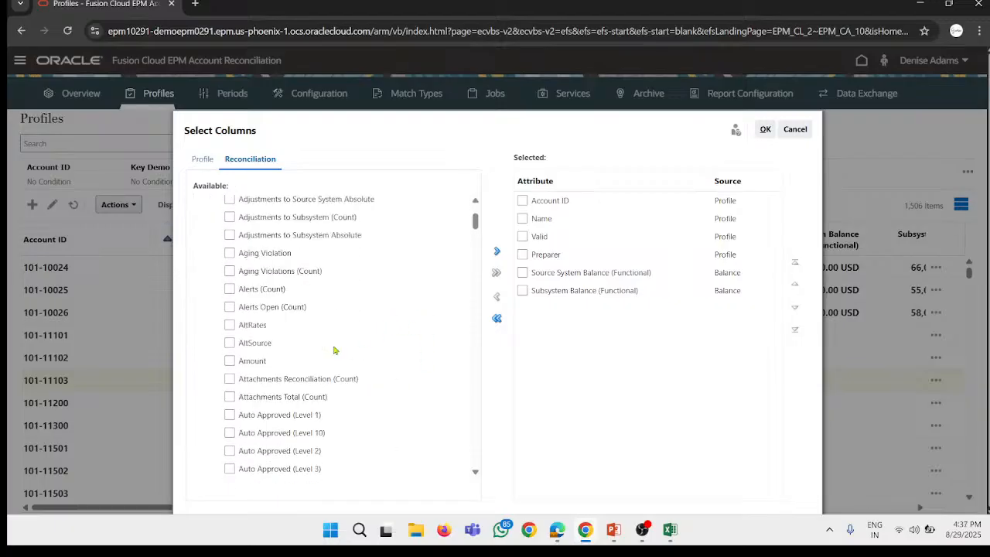
scroll(334, 350, "down", 1)
scroll(266, 325, "down", 10)
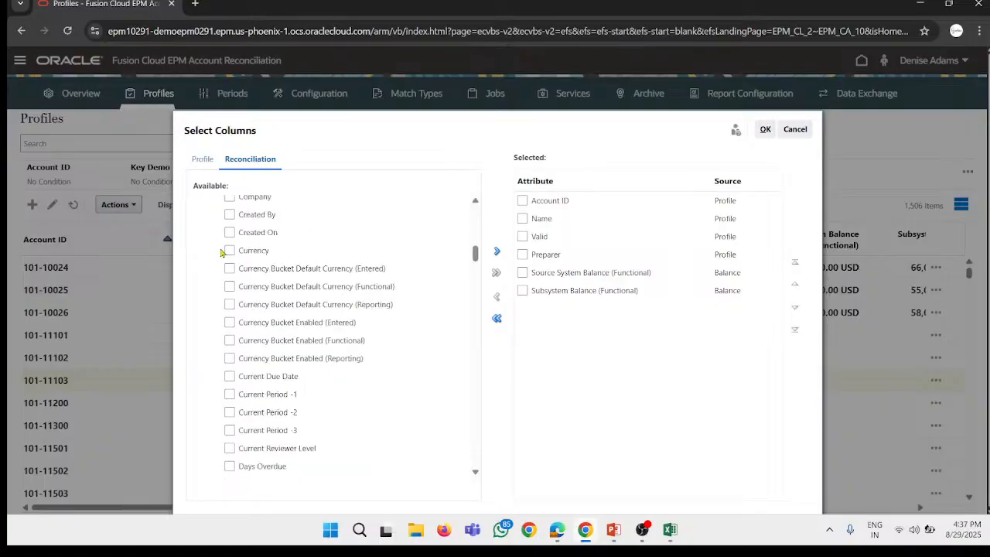
left_click(498, 253)
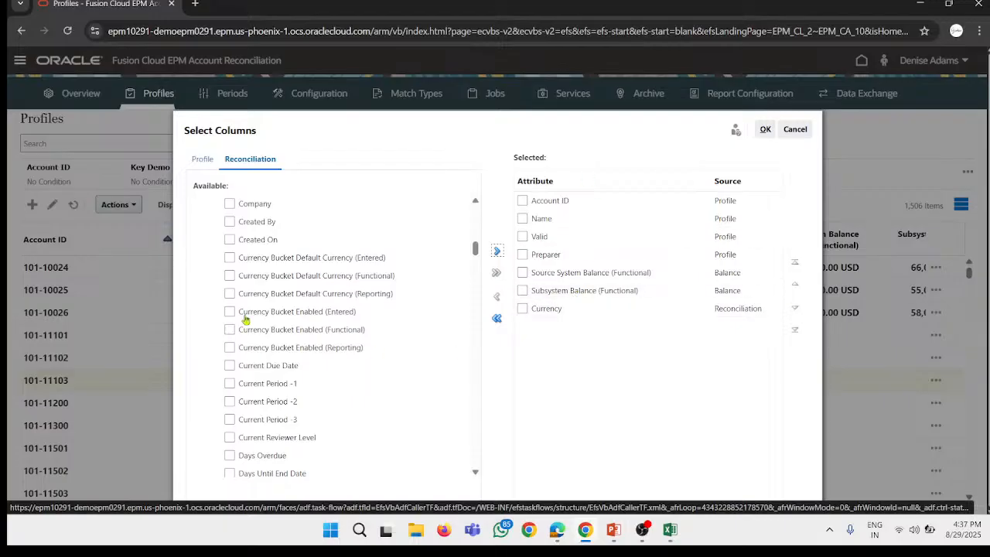
Step: Look through the remaining Reconciliation and Balance attributes, and apply the column selection to the Profiles list
scroll(278, 310, "down", 10)
scroll(363, 321, "down", 3)
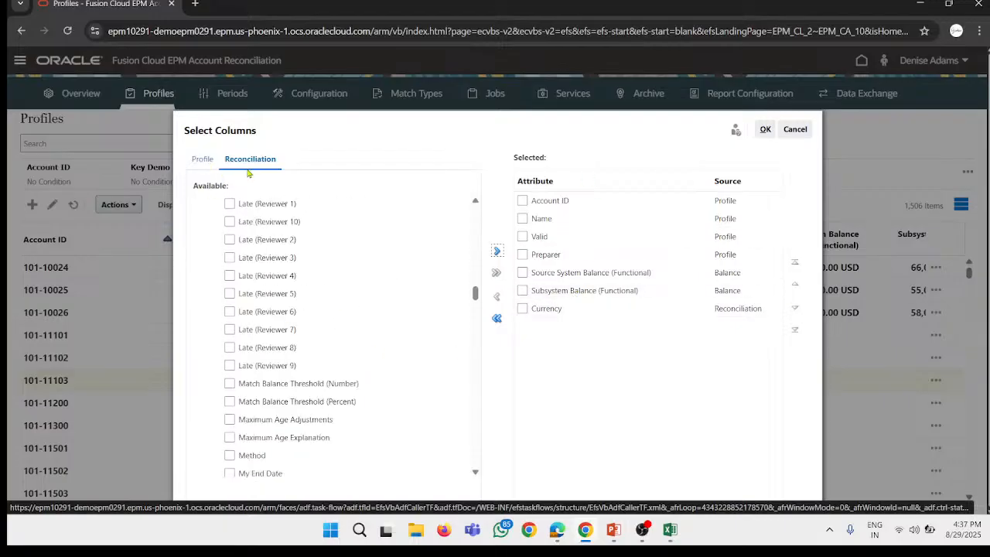
left_click(202, 161)
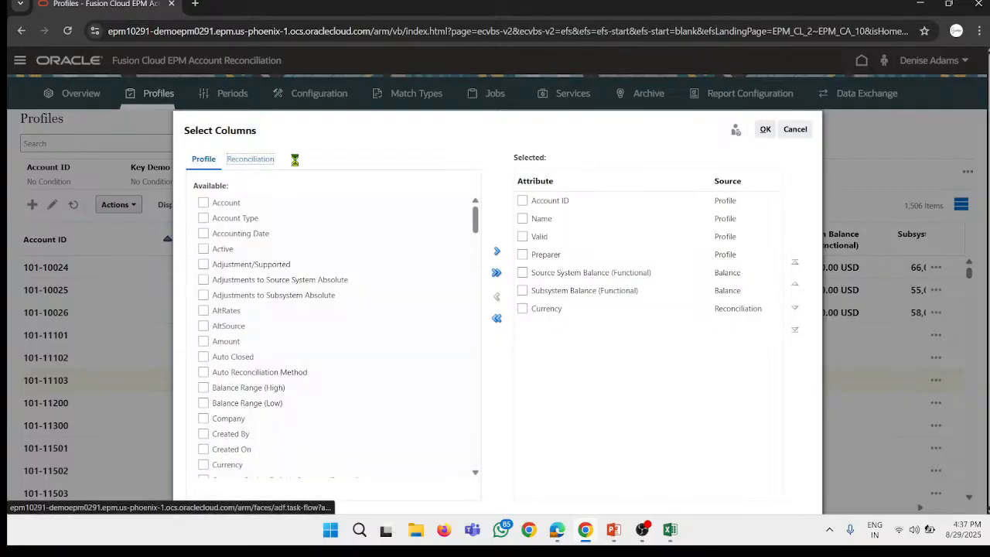
left_click(288, 160)
scroll(343, 222, "down", 20)
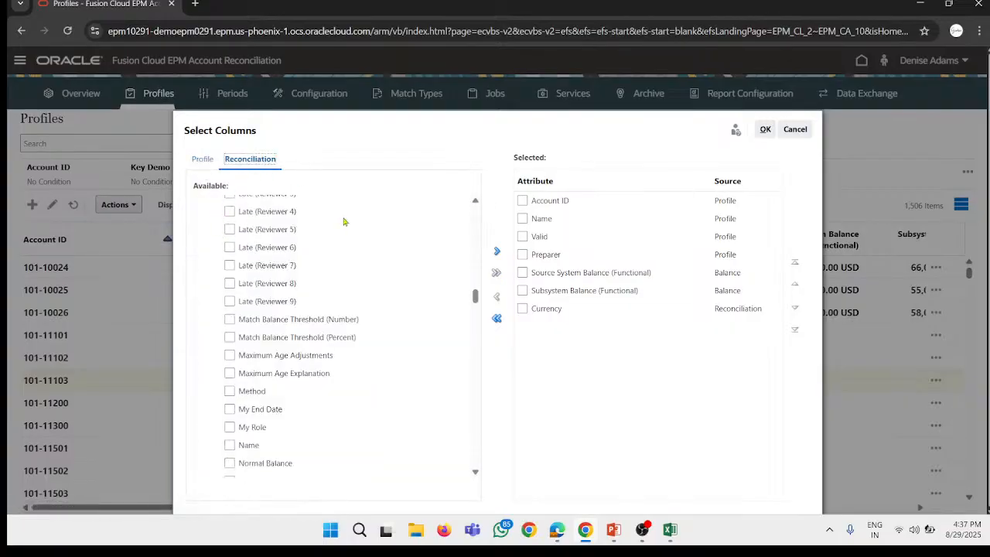
scroll(323, 244, "down", 15)
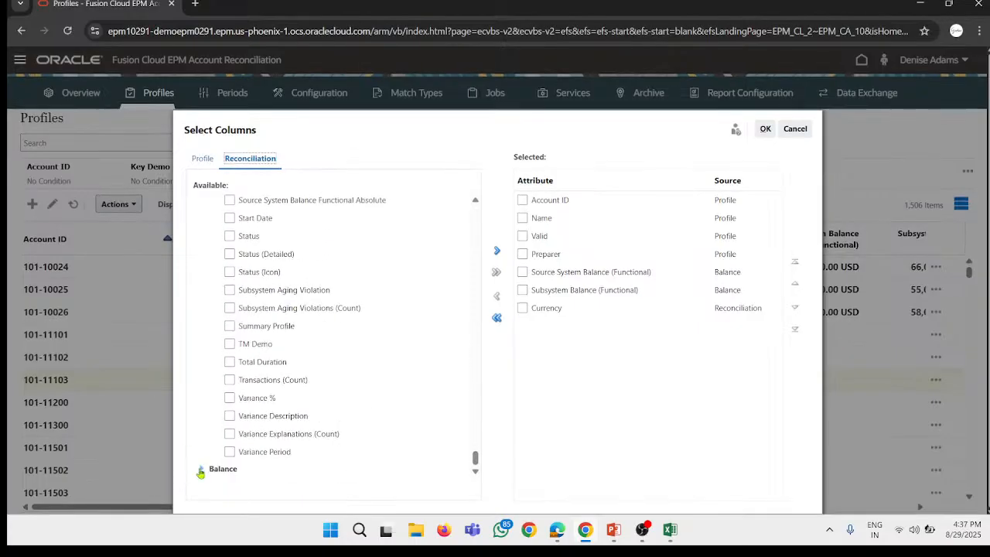
left_click(199, 472)
scroll(325, 352, "down", 3)
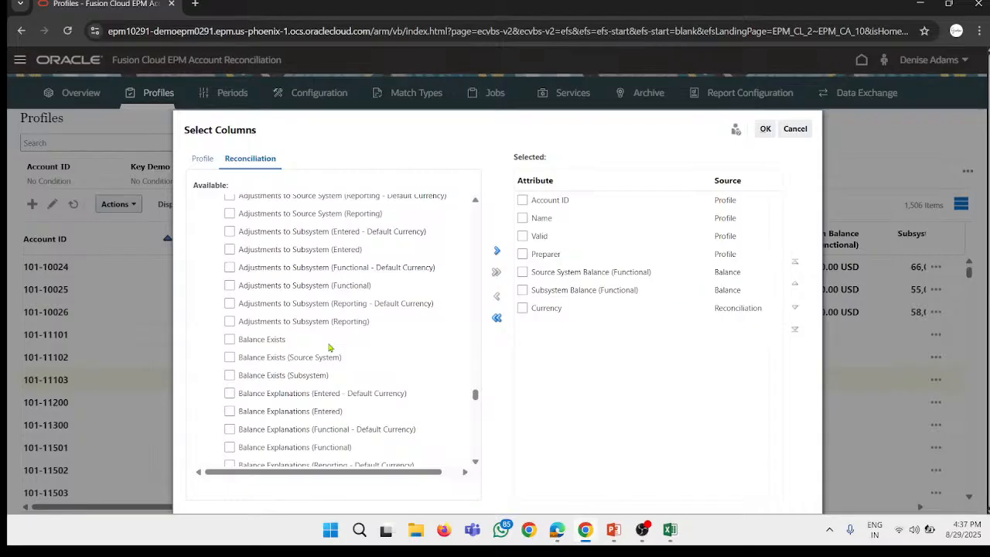
scroll(328, 348, "up", 3)
scroll(309, 322, "down", 15)
scroll(346, 326, "down", 10)
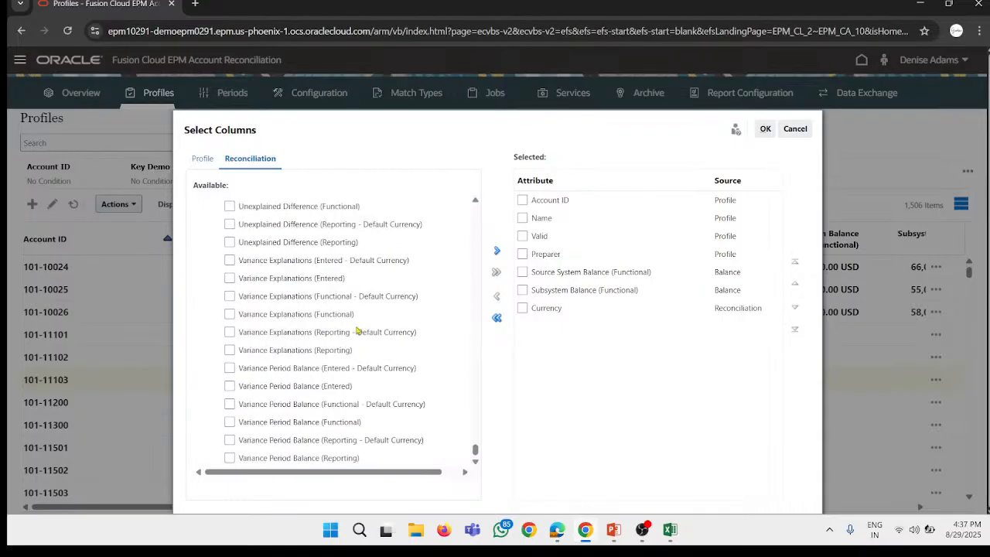
left_click(765, 128)
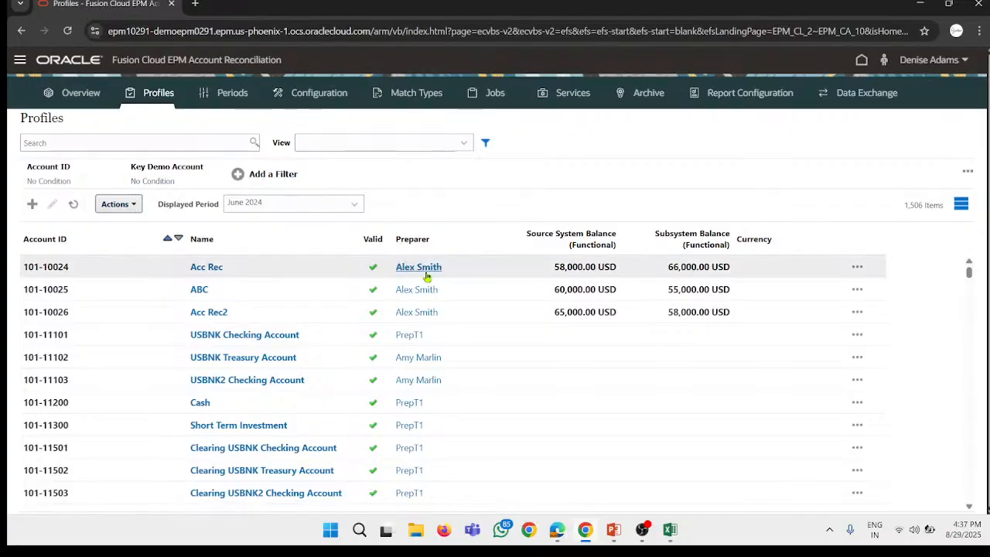
Step: Save the current Profiles list layout as a view named Demo 29
left_click(119, 203)
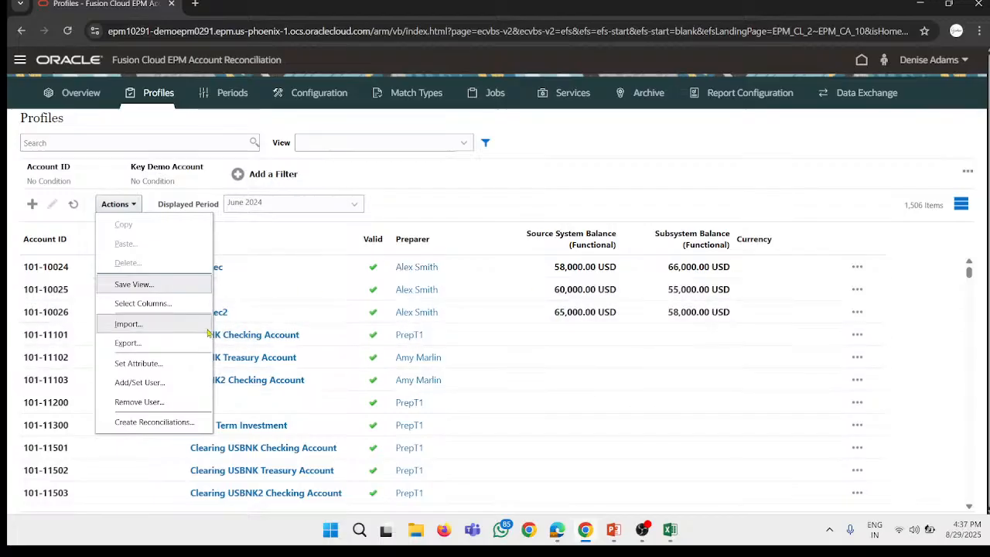
left_click(122, 286)
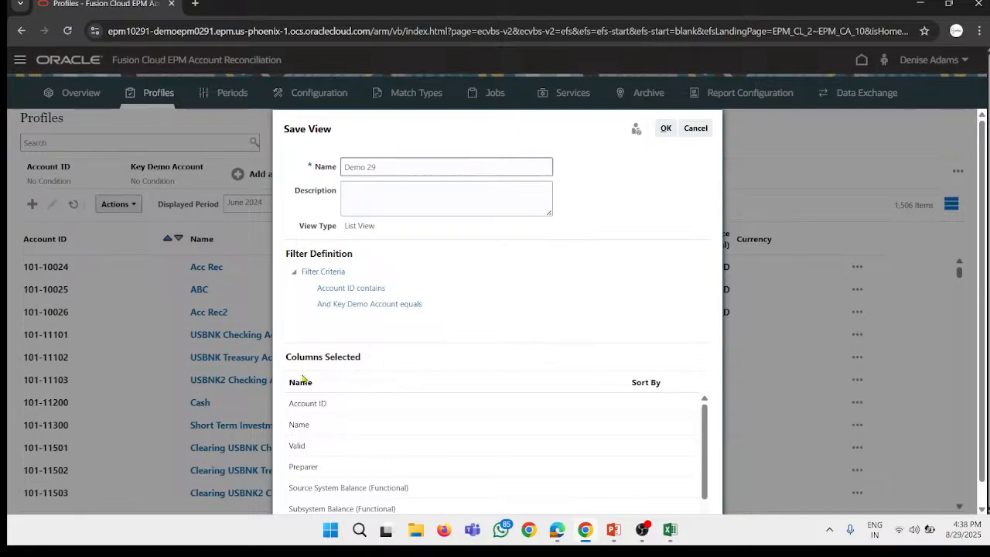
left_click(663, 129)
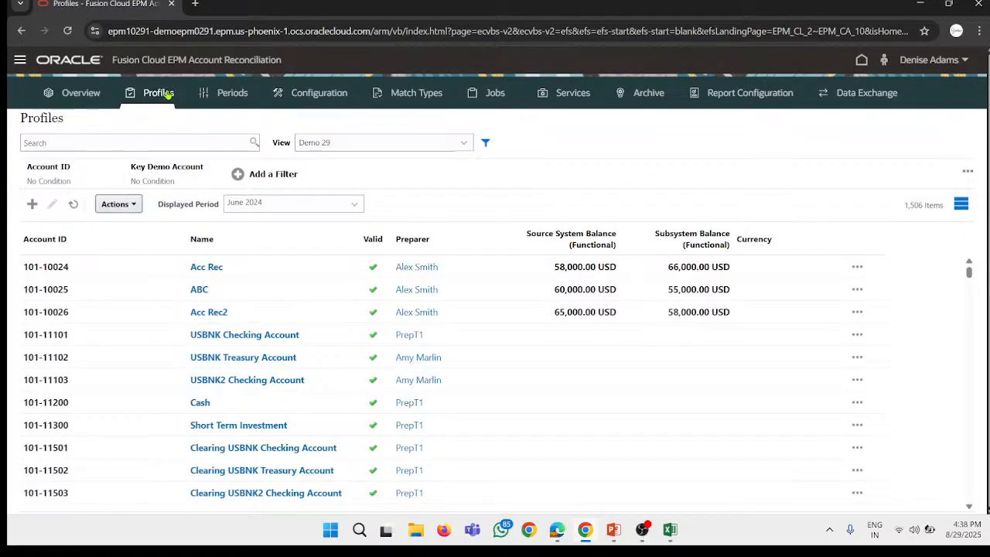
Step: Look through the views available for the Profiles list
left_click(19, 60)
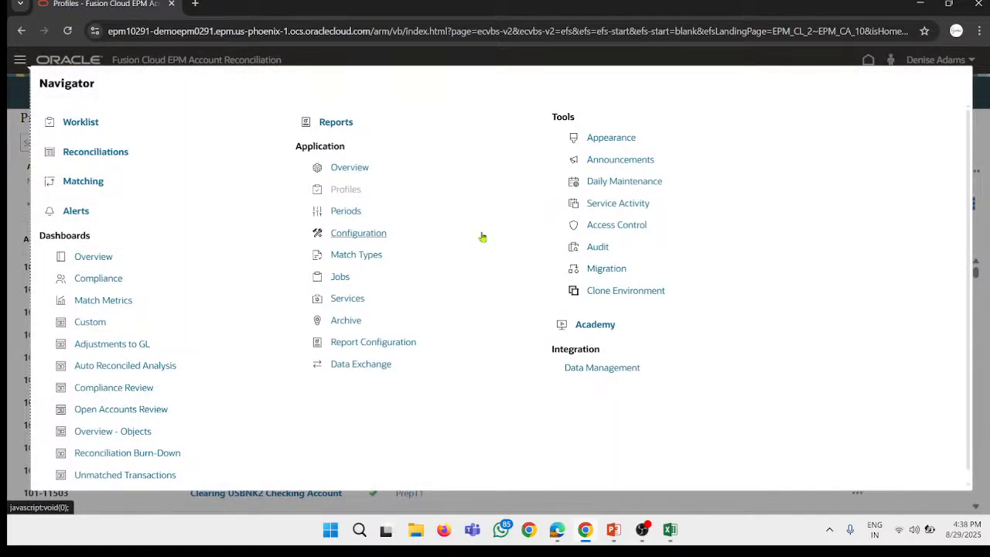
left_click(12, 79)
left_click(397, 144)
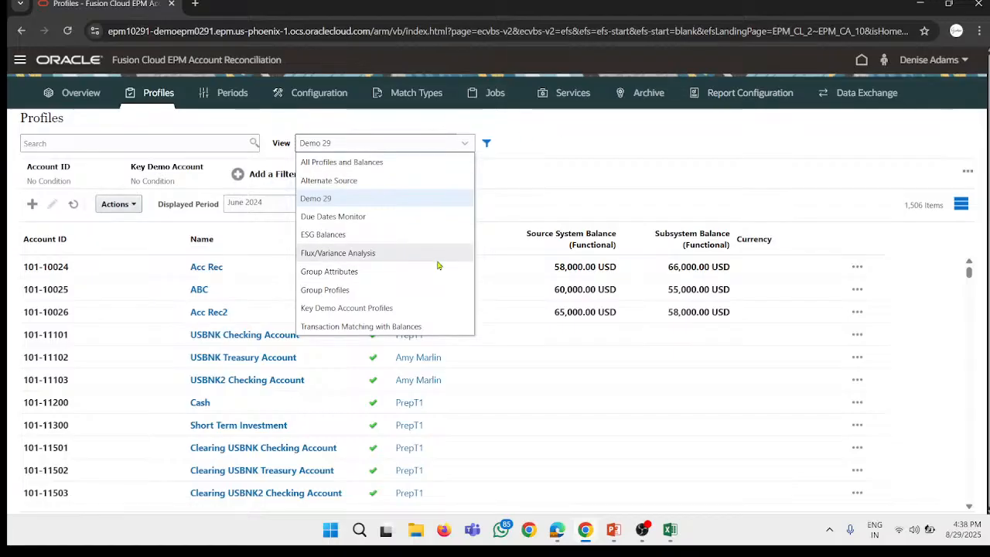
left_click(386, 149)
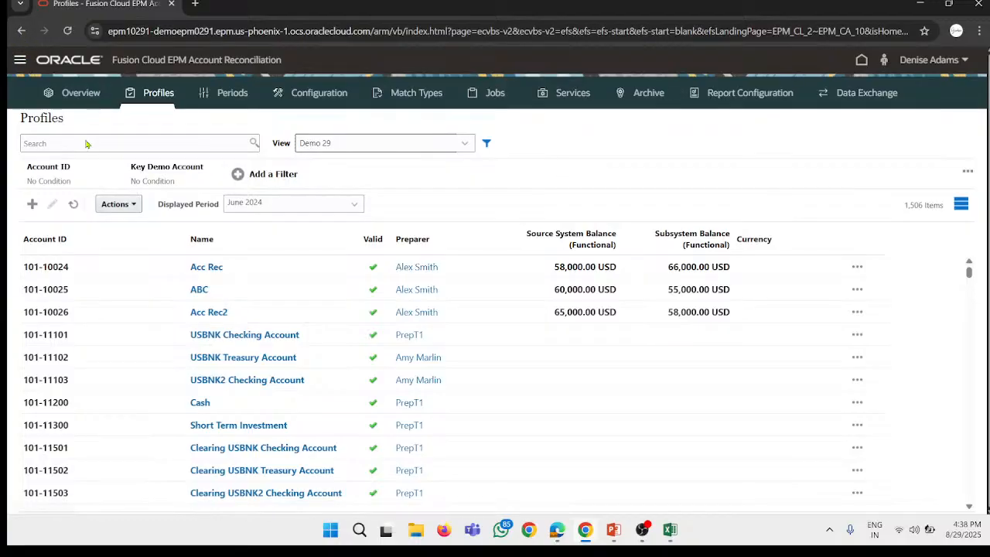
Step: Open the Reconciliation Compliance views in the application configuration
left_click(20, 60)
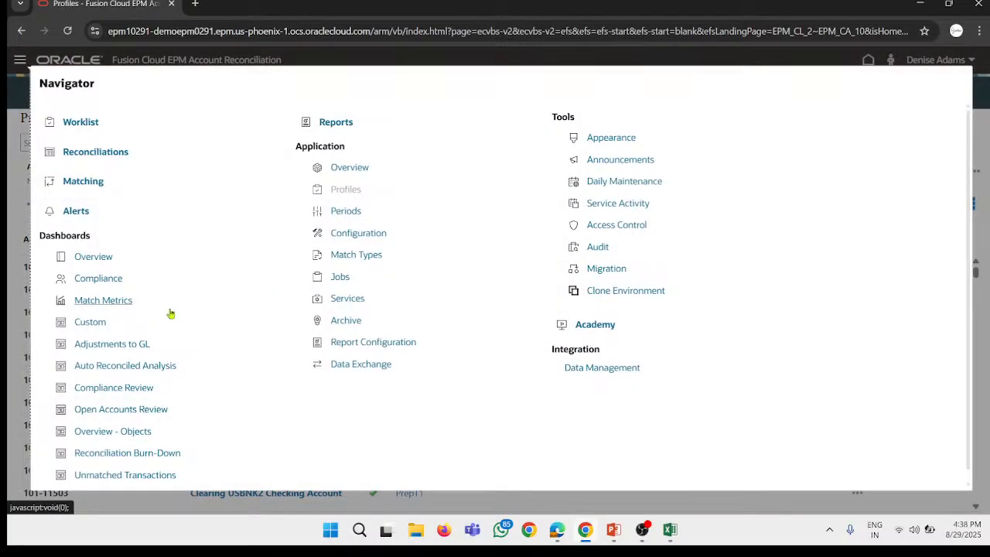
left_click(352, 234)
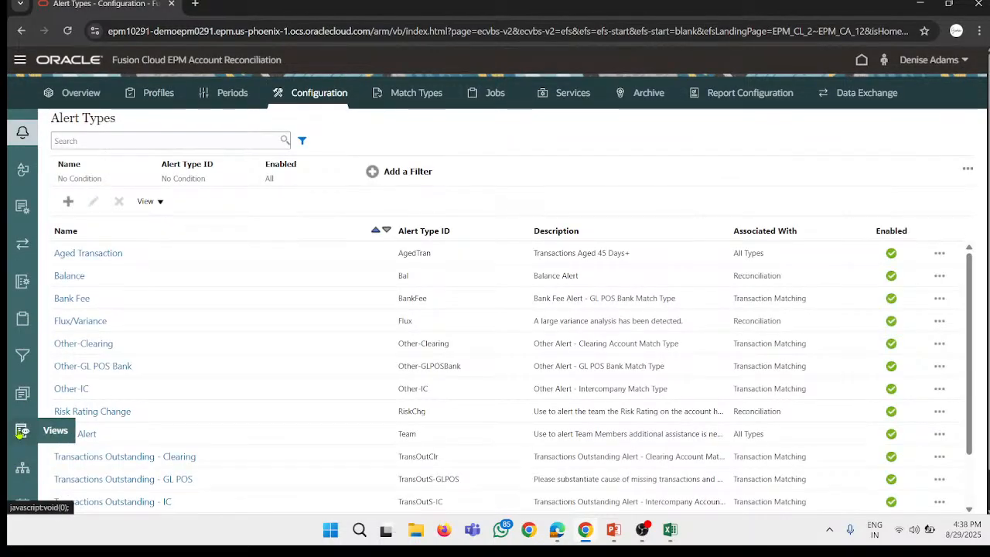
left_click(21, 432)
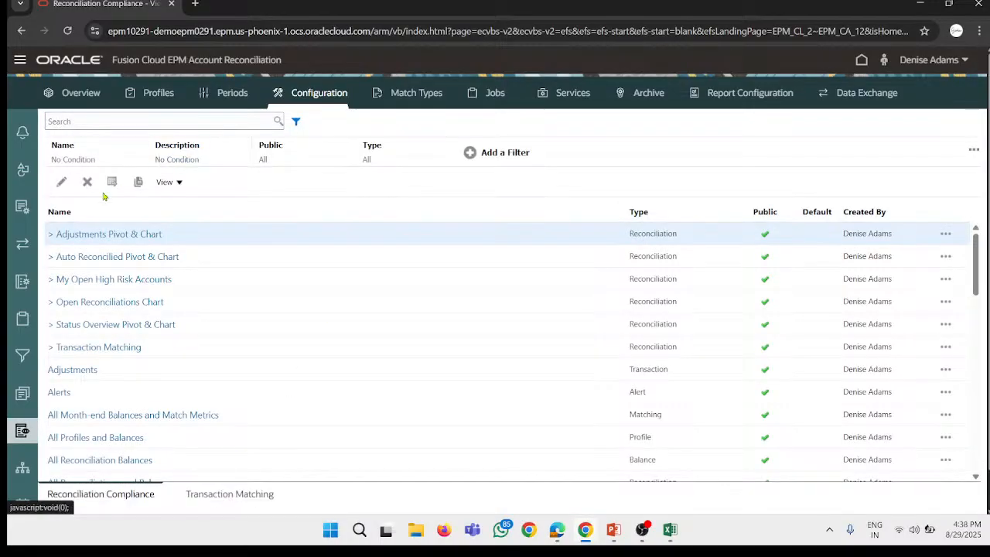
Step: Publish the Demo 29 profile view and confirm the publication
scroll(261, 296, "down", 1)
scroll(262, 296, "down", 1)
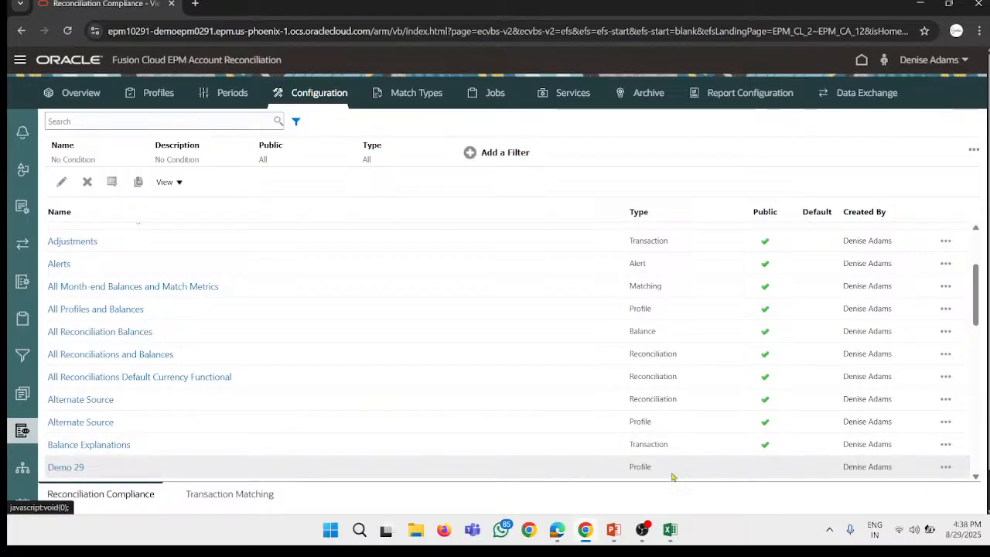
scroll(557, 470, "down", 2)
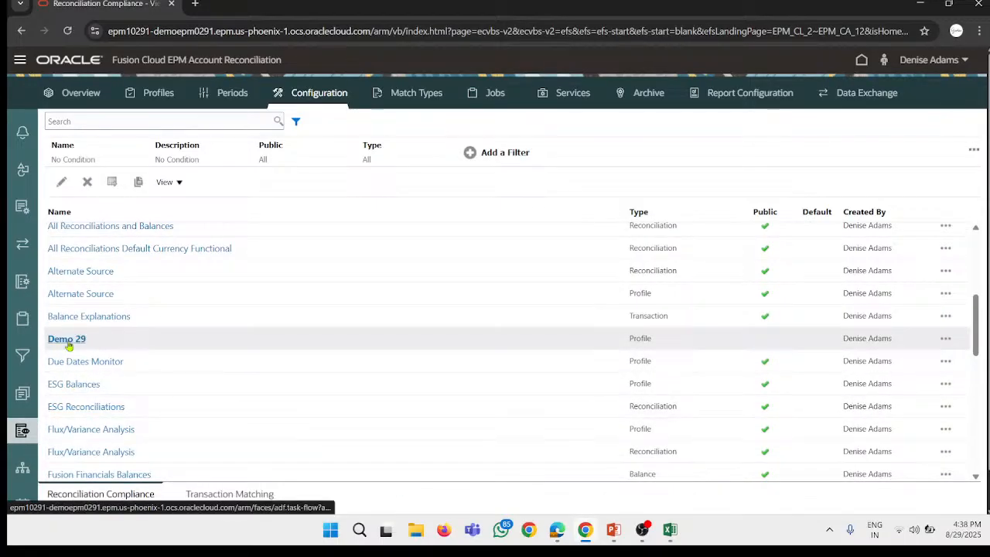
left_click(943, 338)
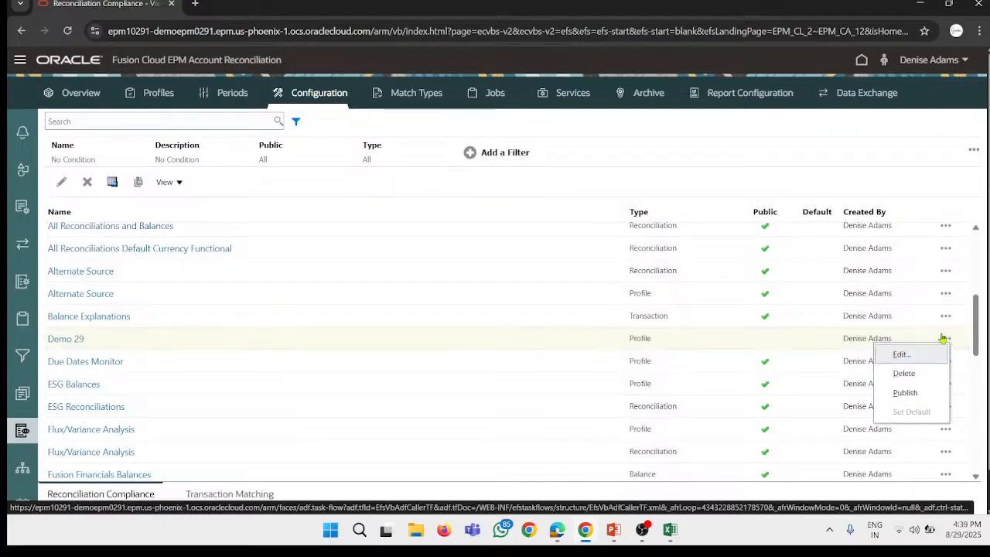
left_click(924, 392)
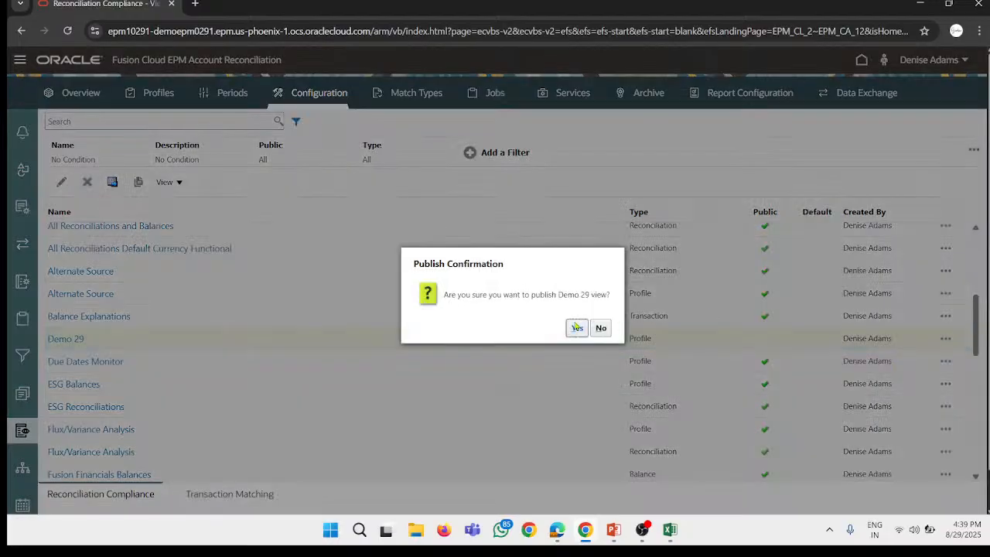
left_click(578, 329)
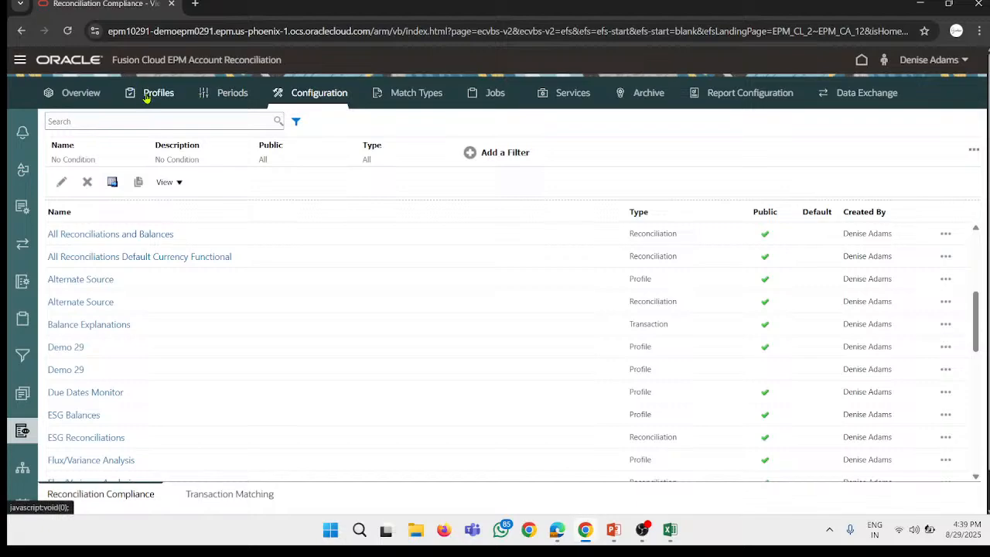
Step: Return to the home page and open the application's Profiles list
left_click(65, 69)
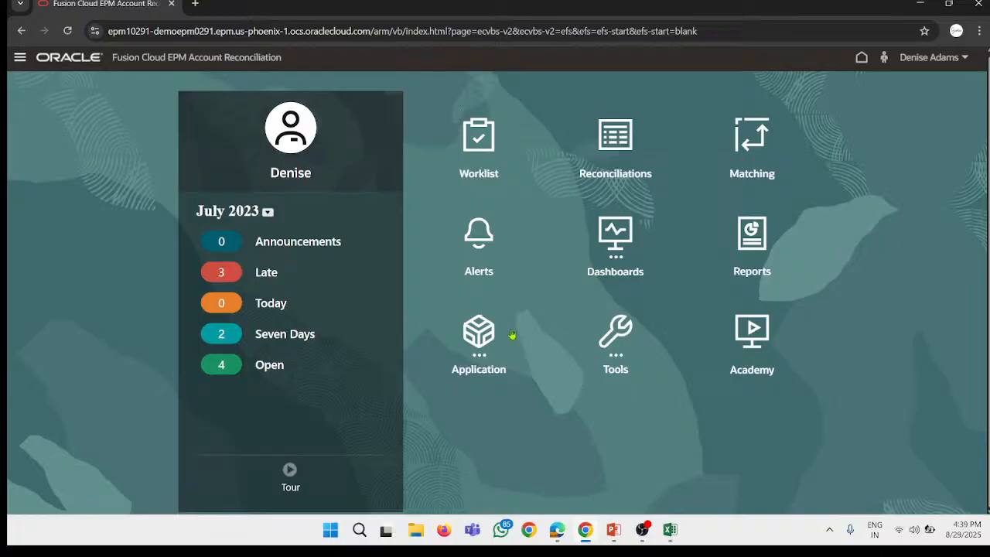
left_click(477, 344)
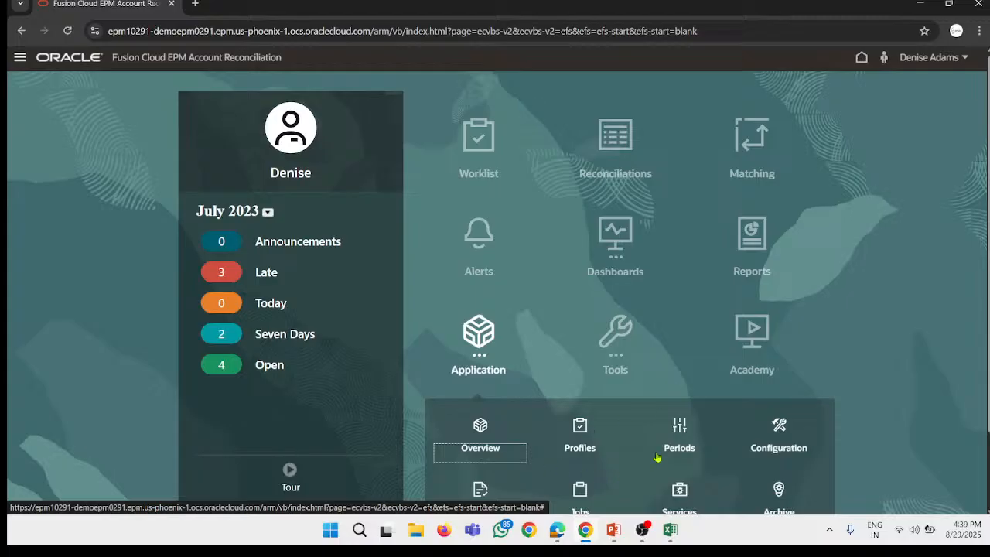
scroll(714, 407, "down", 1)
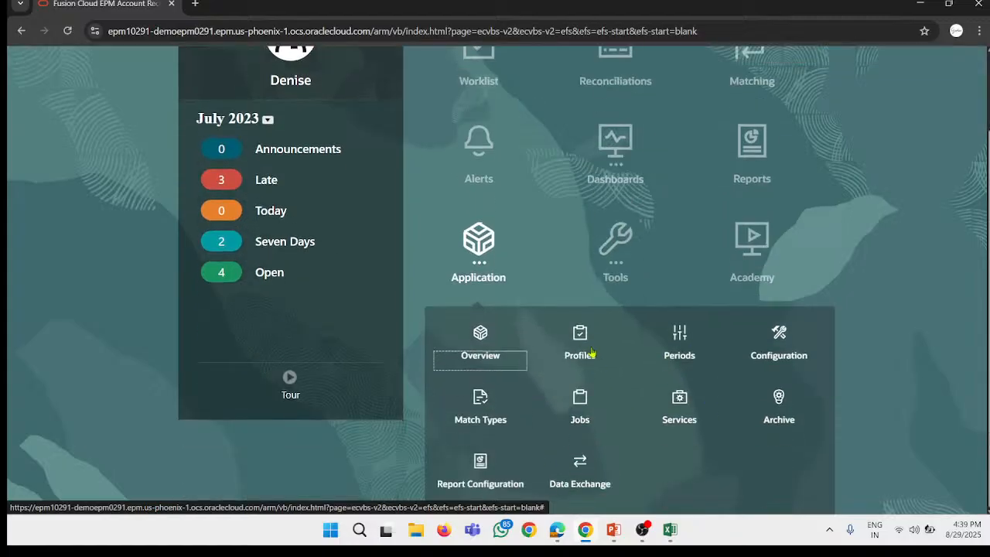
left_click(597, 362)
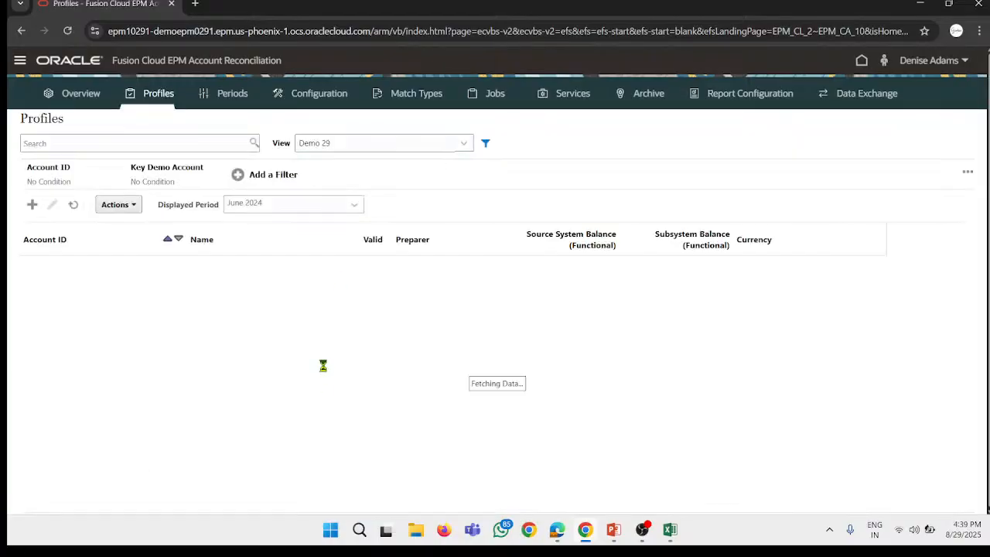
Step: Preview the All Profiles and Balances view in the Profiles list, and switch back to the Demo 29 view
left_click(376, 145)
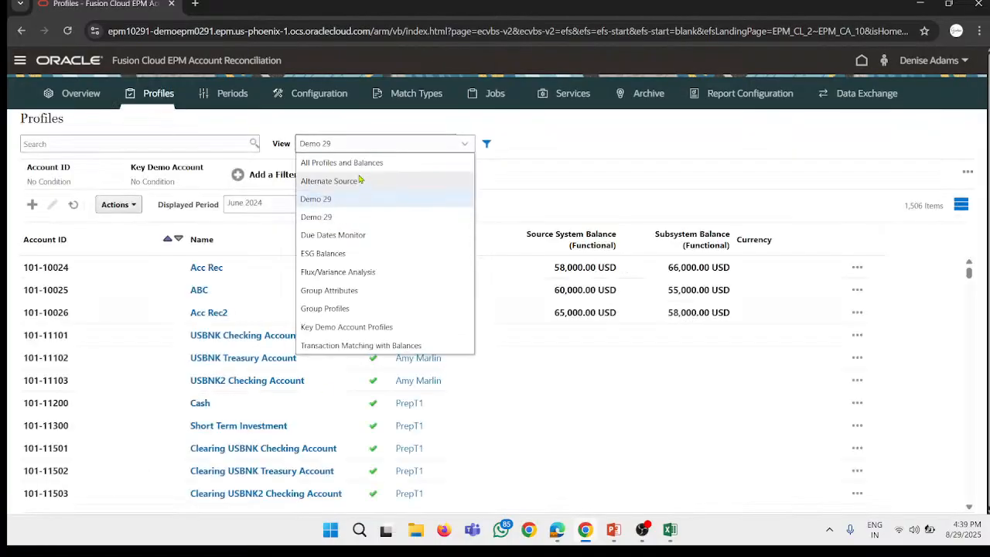
left_click(357, 162)
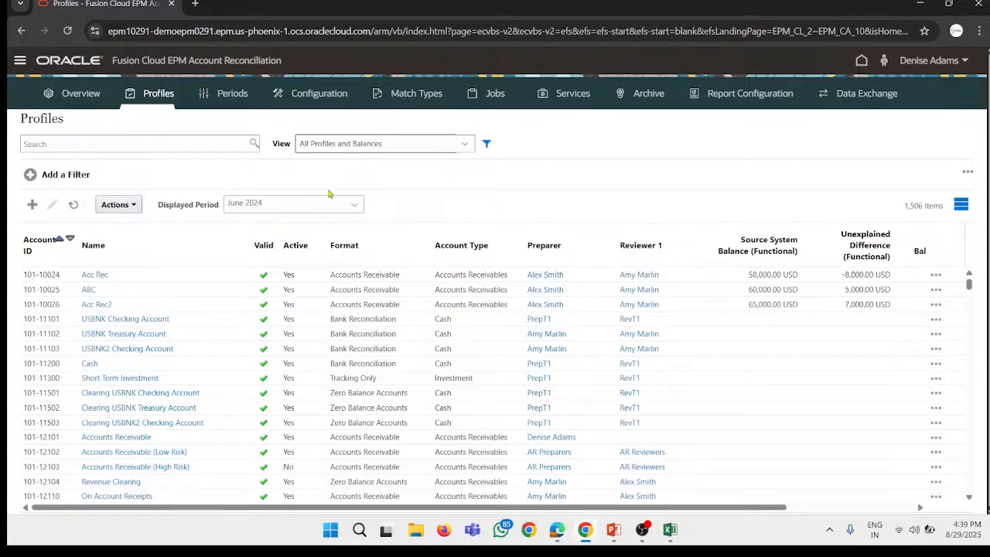
left_click(351, 148)
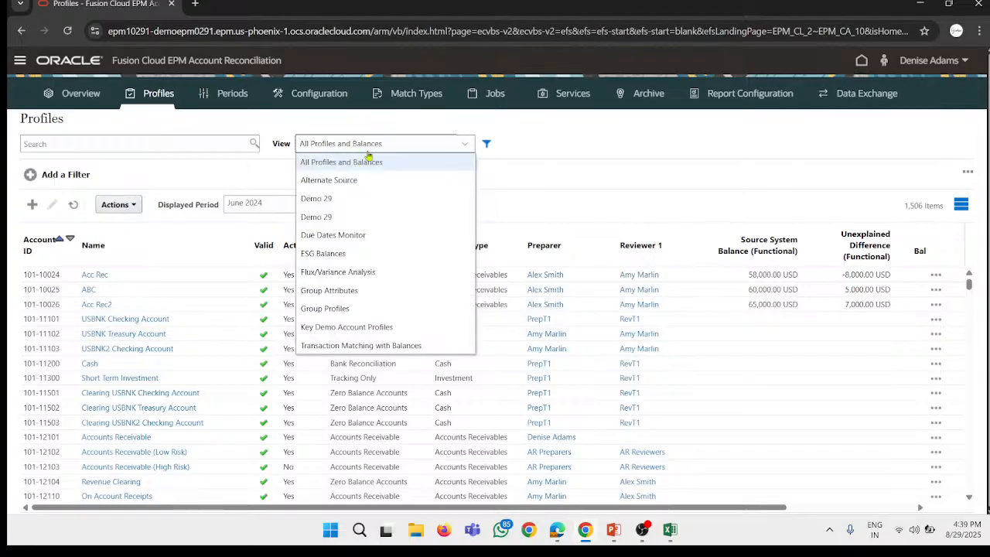
left_click(359, 199)
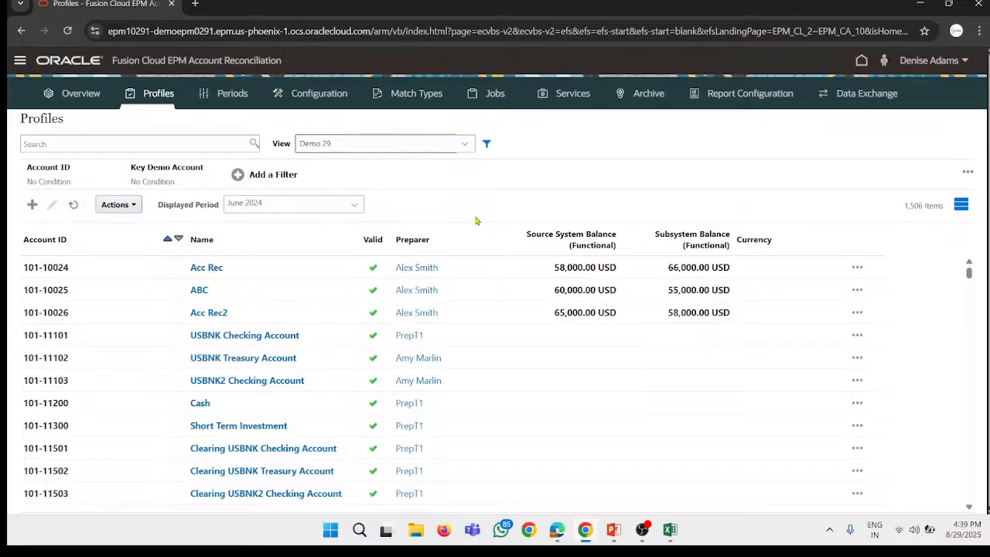
left_click(406, 143)
left_click(612, 136)
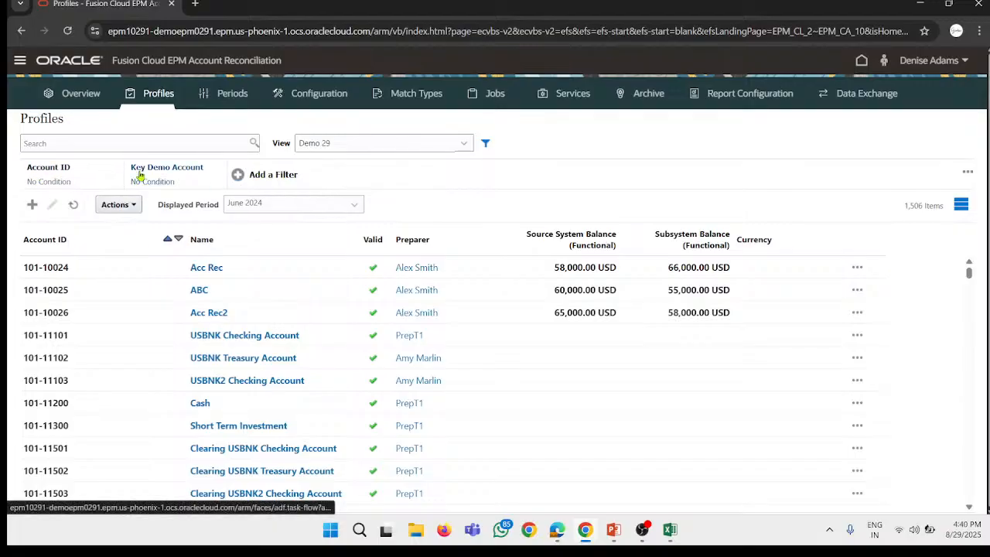
Step: Add Account Type and Format filters to the Profiles list, leaving both set to All
left_click(273, 174)
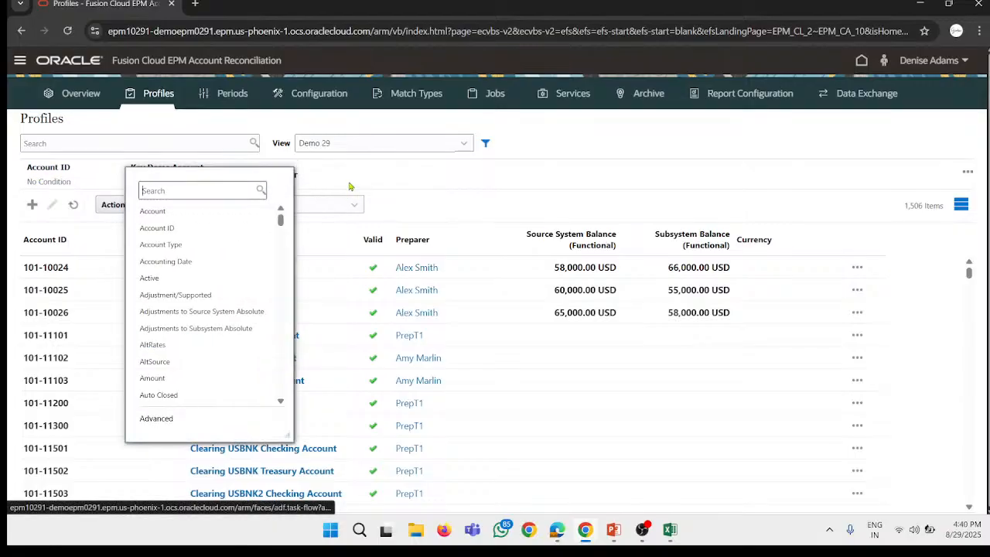
left_click(194, 247)
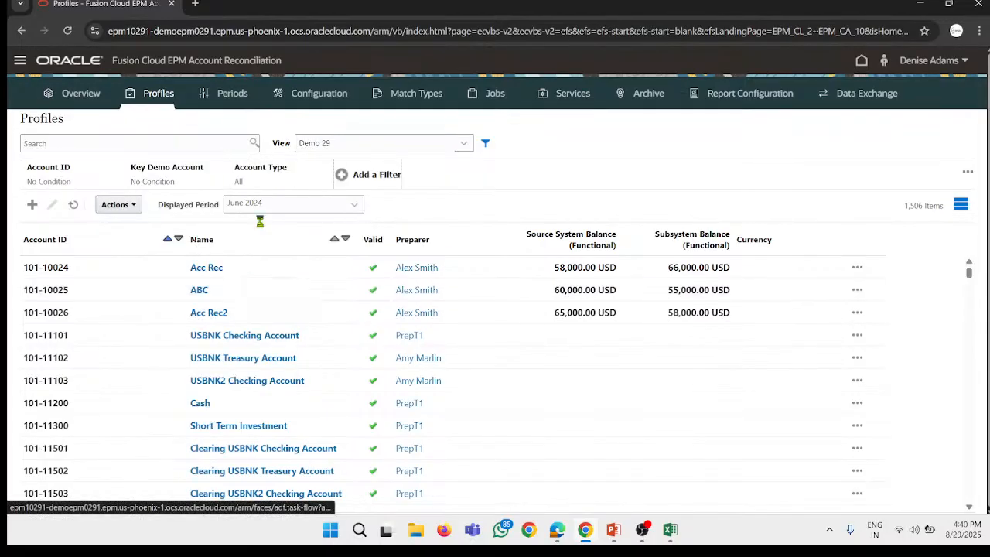
left_click(371, 176)
left_click(358, 179)
scroll(309, 341, "down", 3)
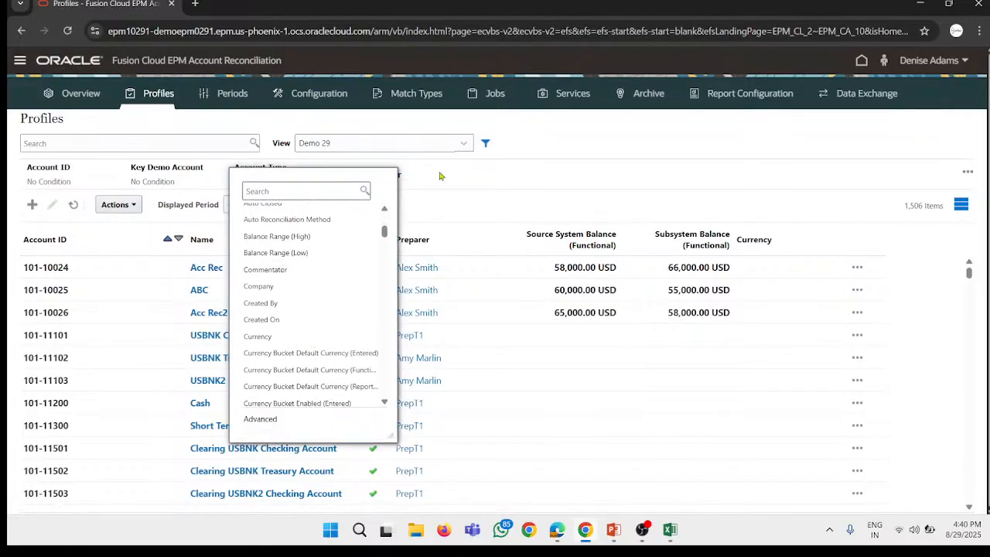
left_click(410, 177)
left_click(376, 177)
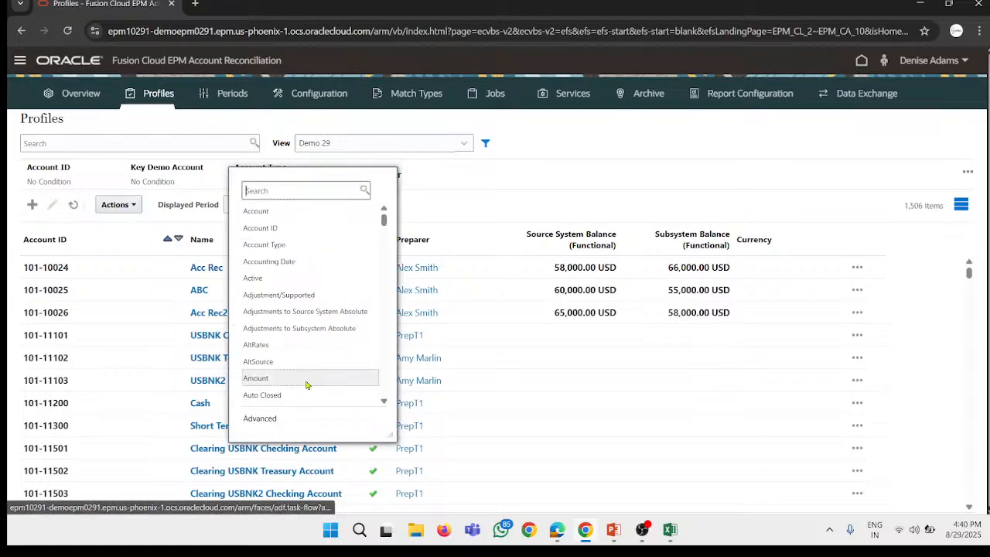
scroll(309, 341, "down", 5)
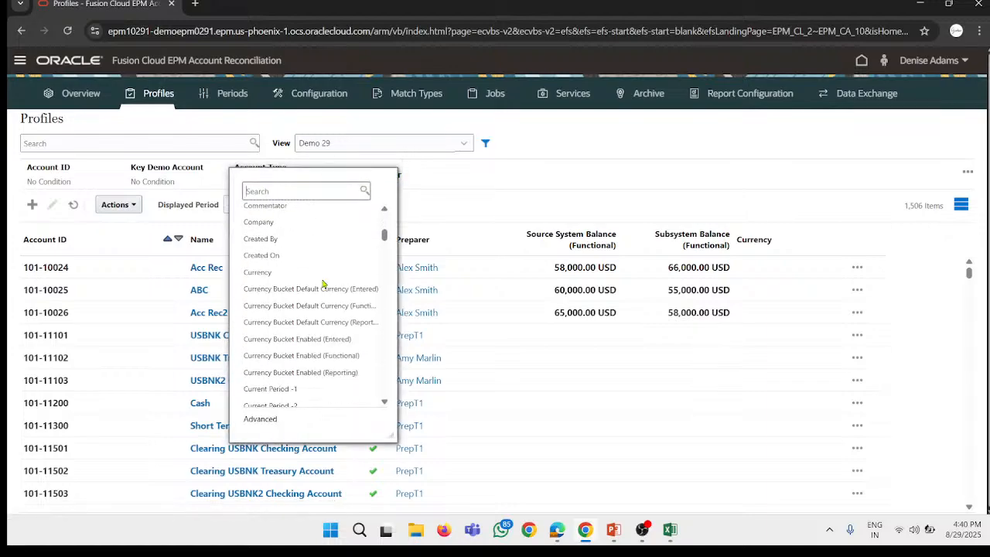
scroll(323, 284, "down", 6)
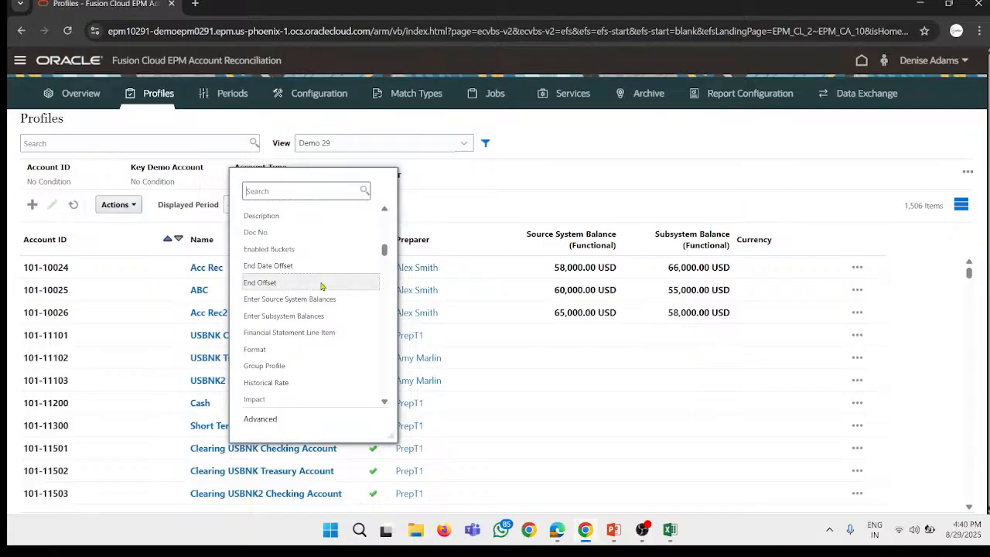
scroll(322, 286, "down", 4)
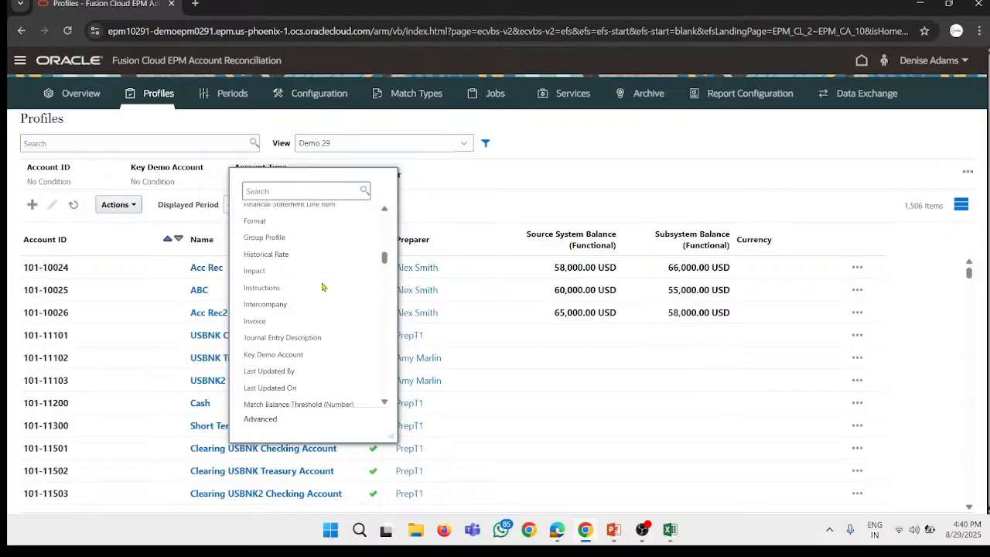
left_click(290, 223)
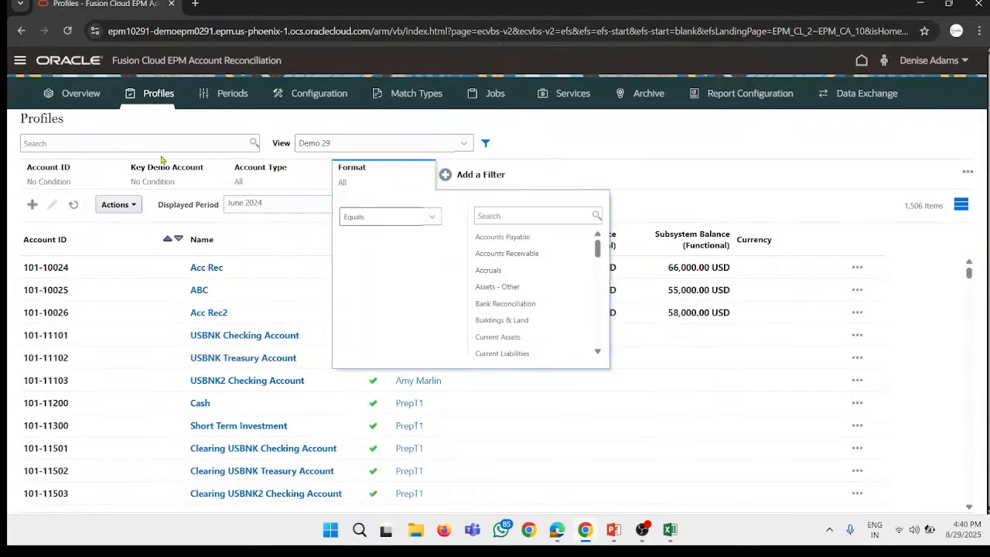
left_click(88, 240)
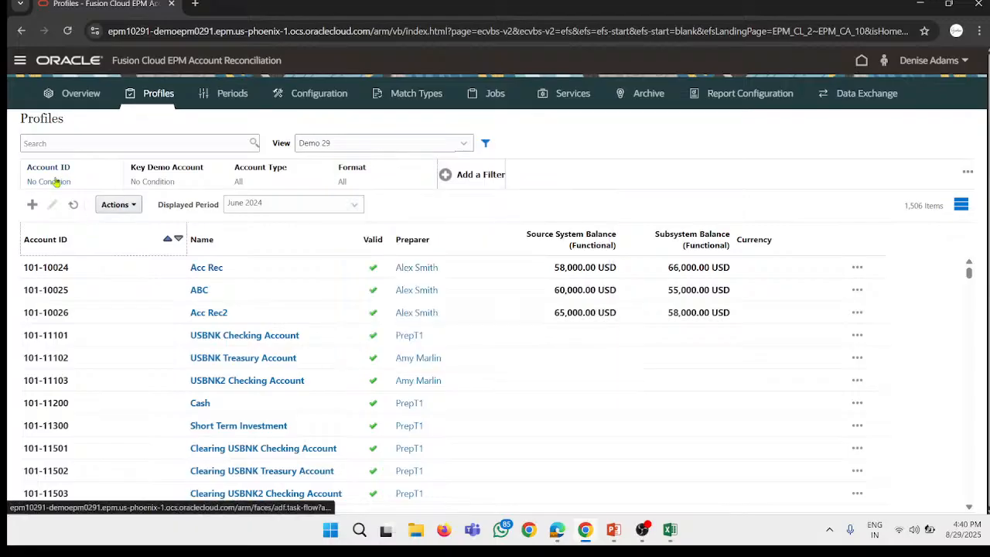
Step: Review the operators offered by the Account ID filter, and close it without setting a condition
left_click(83, 172)
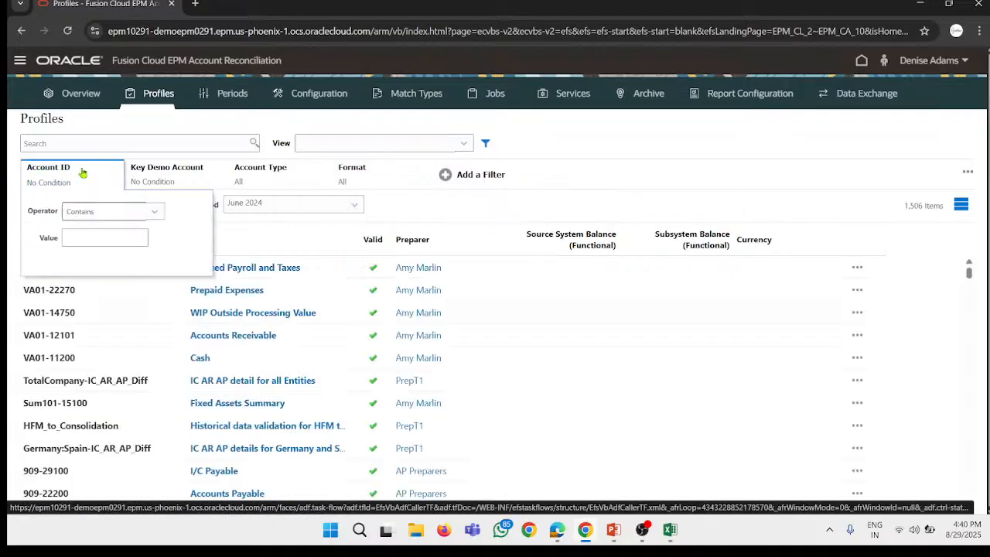
left_click(104, 212)
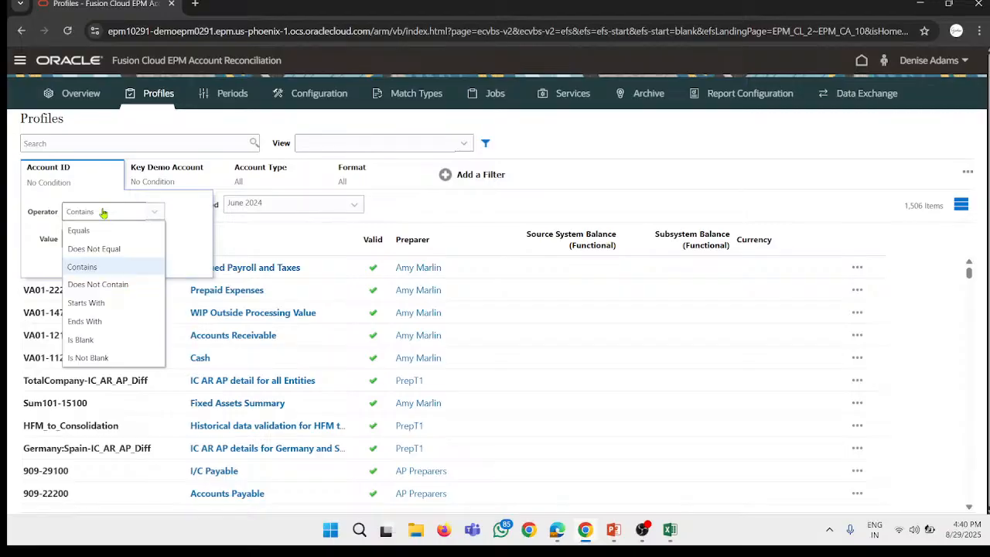
left_click(73, 177)
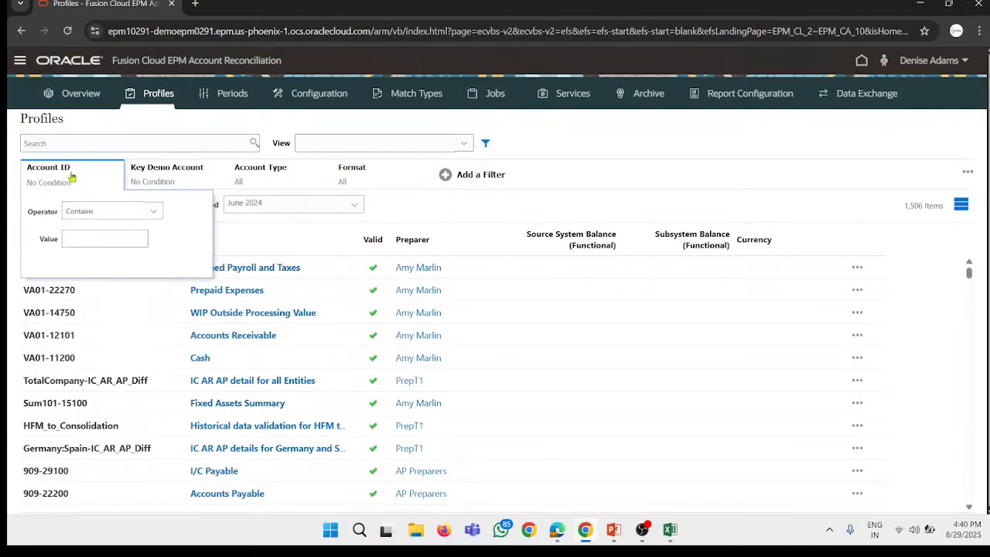
Step: Reopen the Account ID filter to examine its operator choices, leaving Contains selected with no value entered
left_click(114, 183)
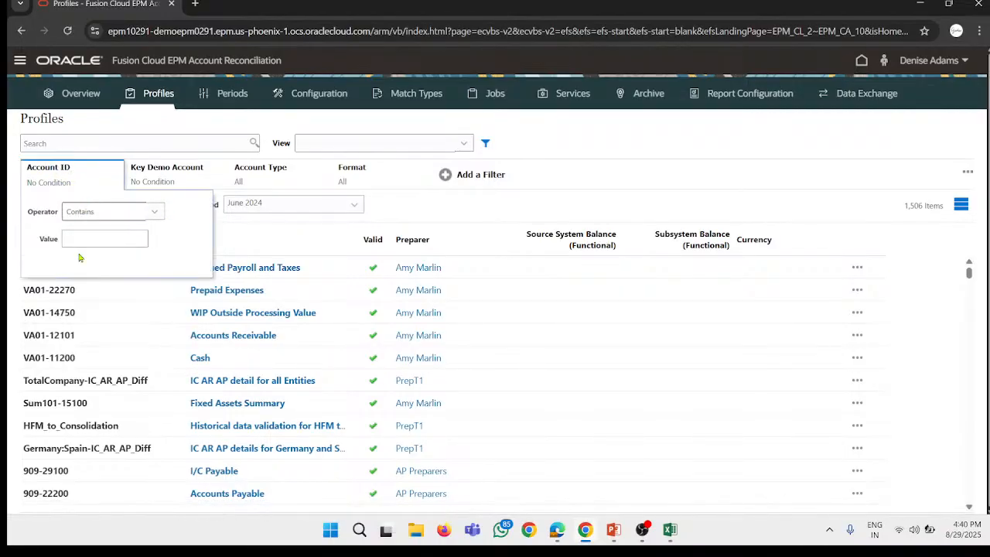
left_click(115, 213)
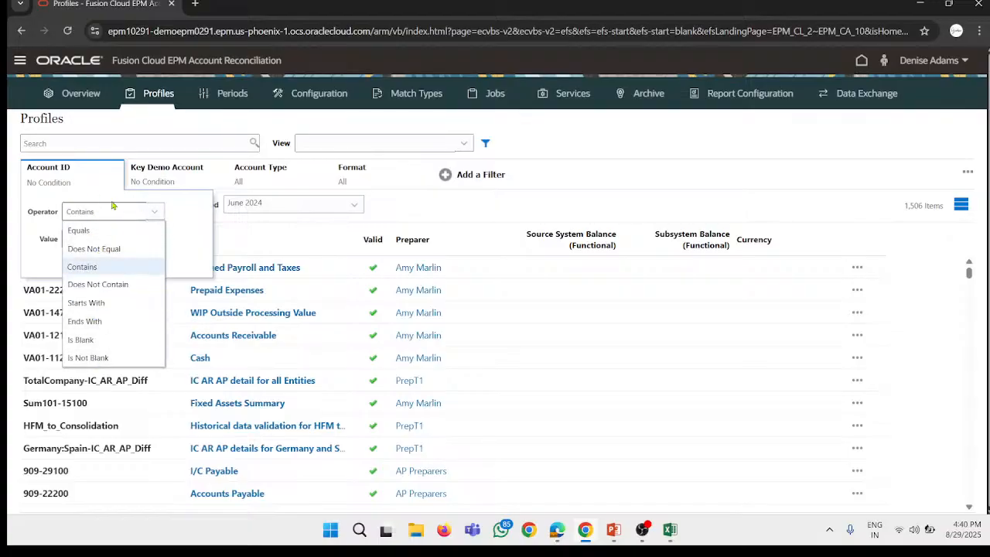
left_click(117, 211)
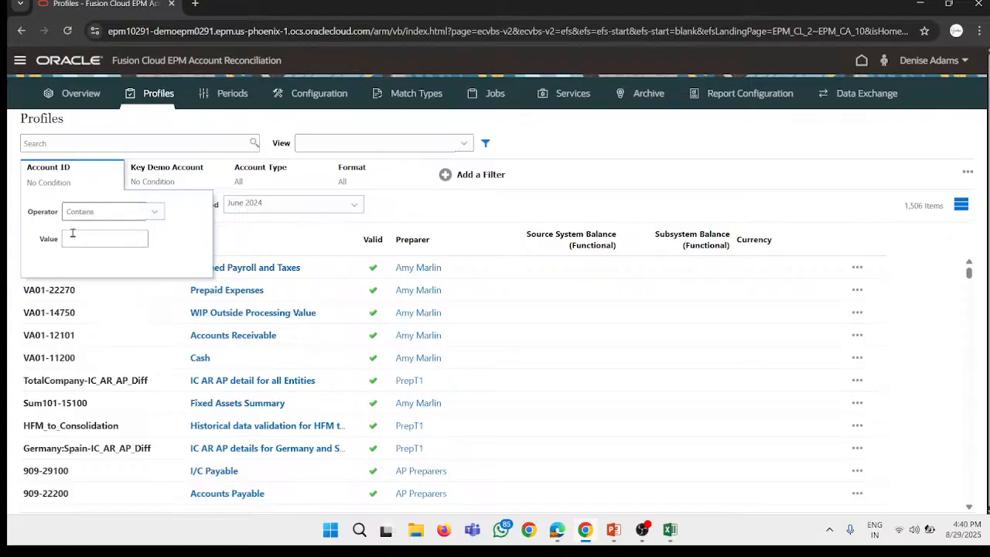
left_click(94, 176)
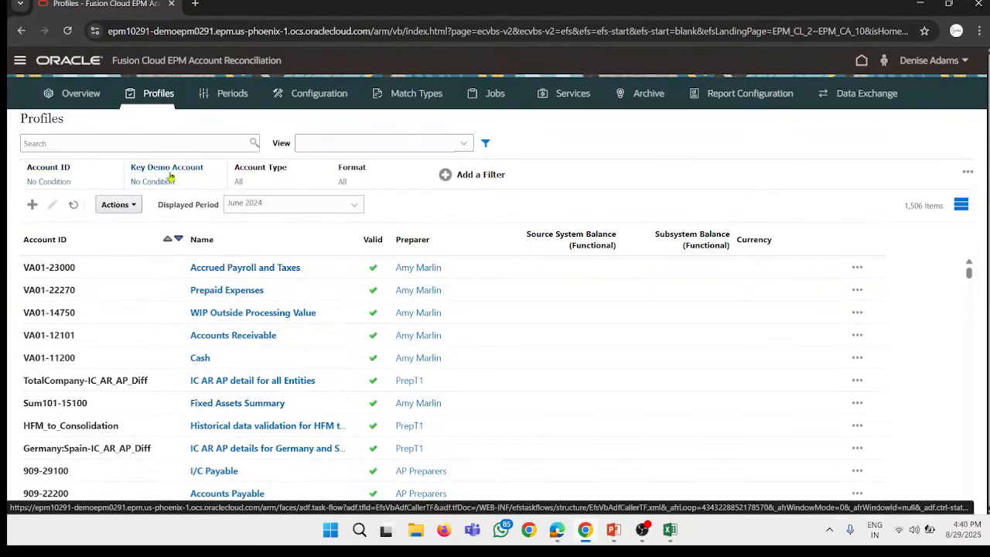
Step: Set the Account Type filter to equal Assets and apply it to the Profiles list
left_click(262, 174)
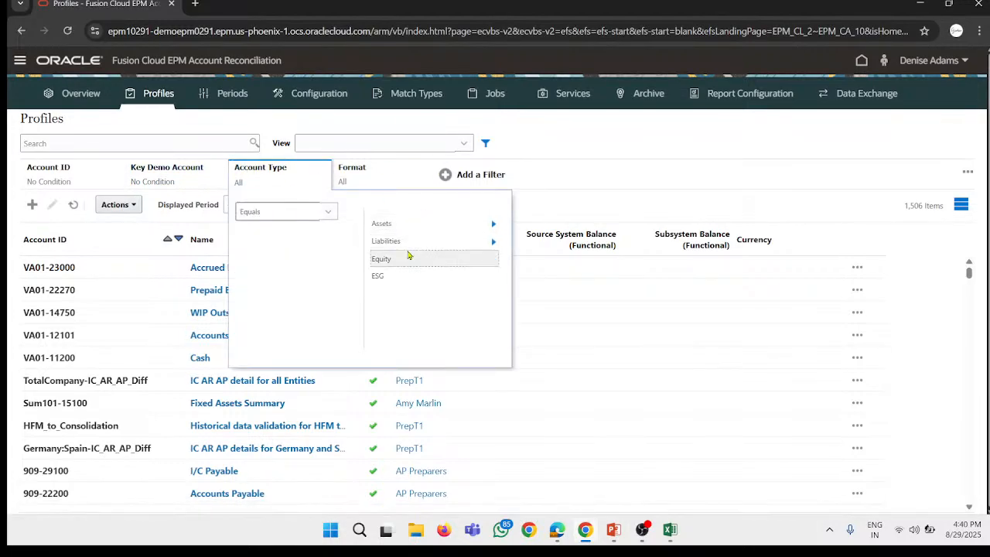
left_click(394, 223)
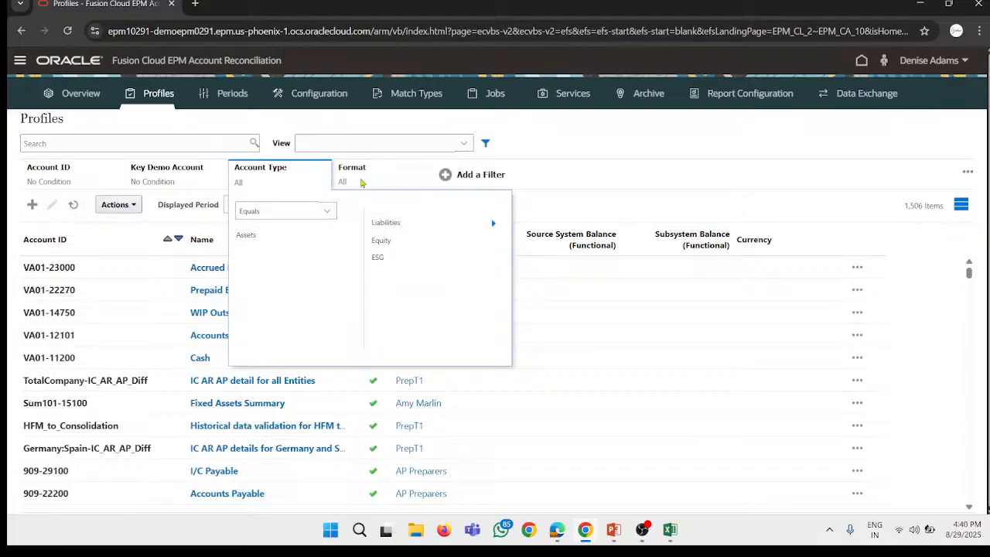
left_click(184, 176)
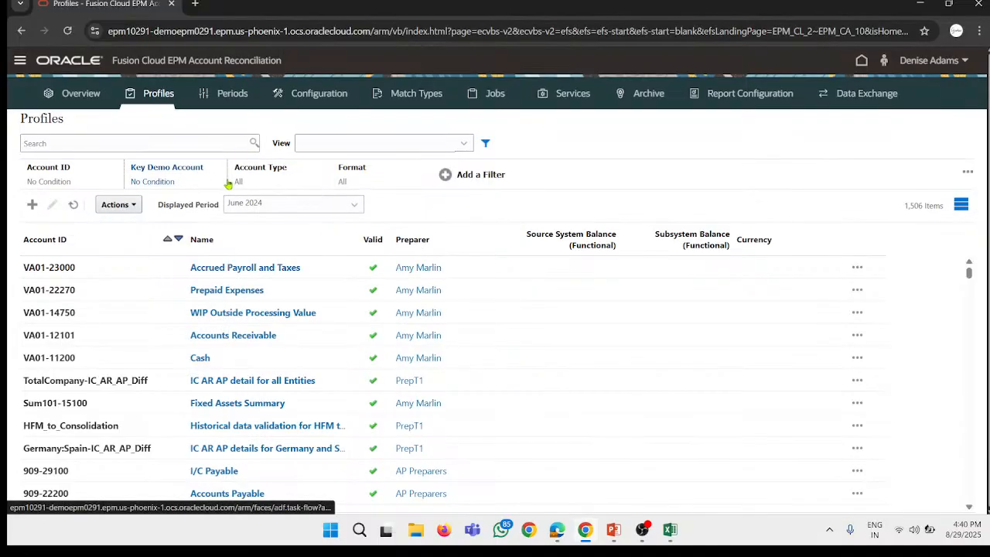
Step: Examine the Assets subtypes and the available operators in the Account Type filter, keeping it set to Equals Assets
left_click(276, 168)
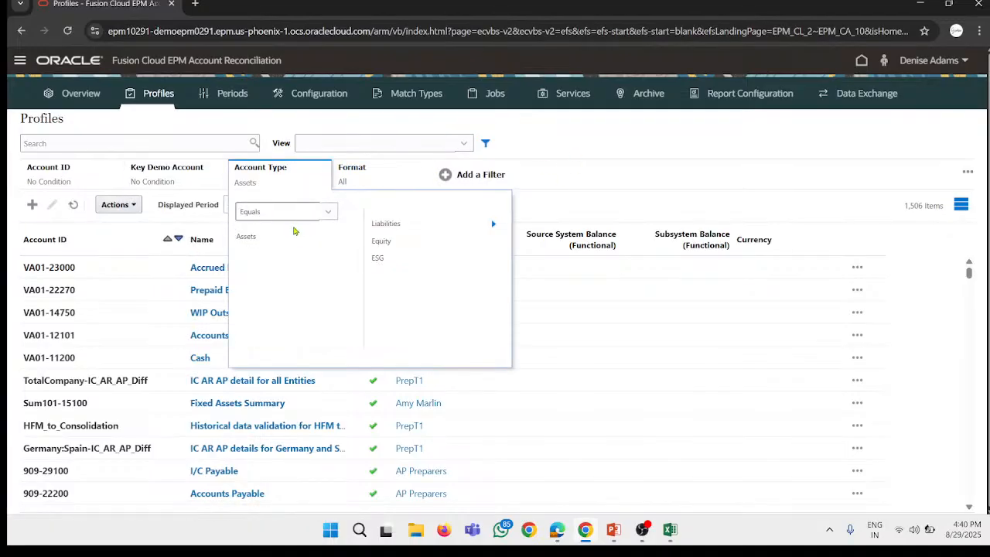
left_click(298, 235)
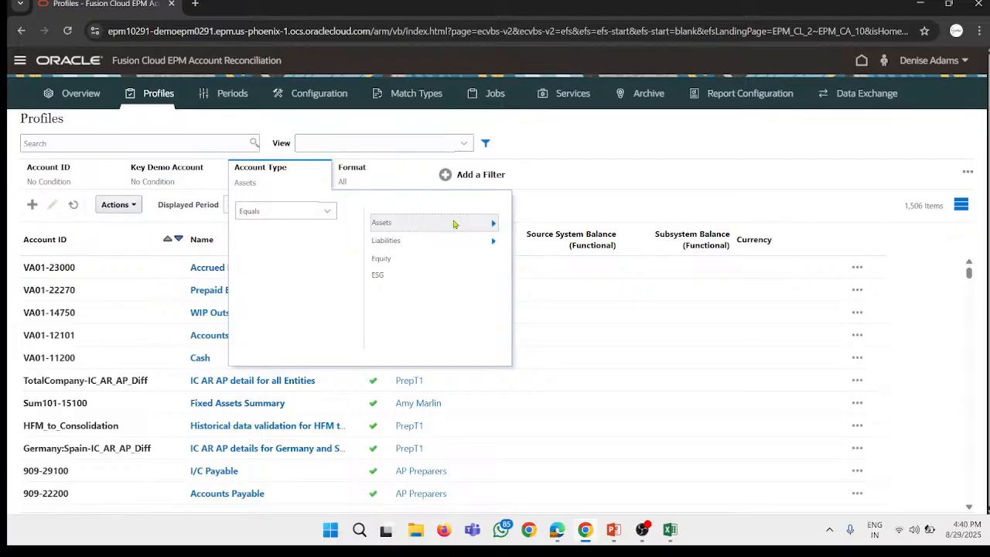
left_click(493, 224)
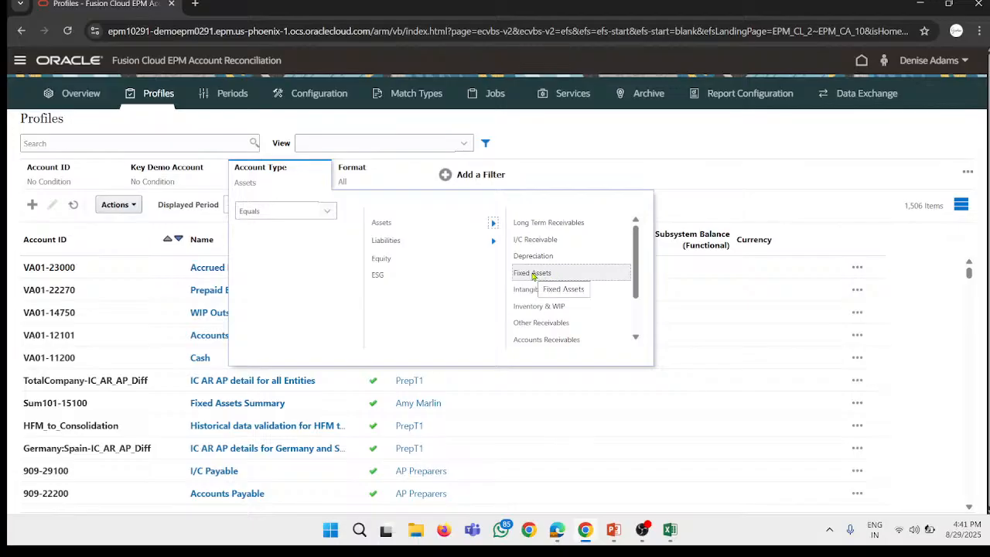
left_click(439, 222)
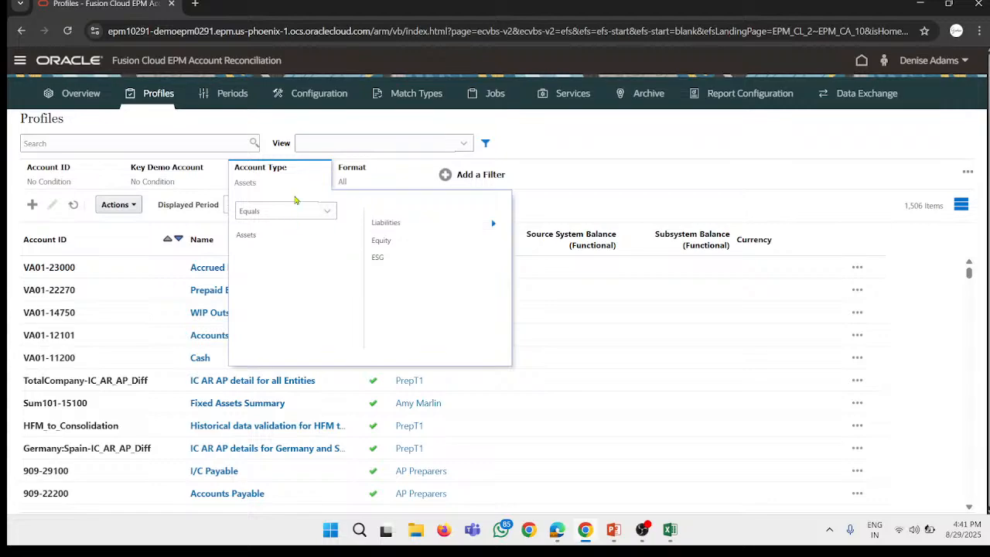
left_click(292, 213)
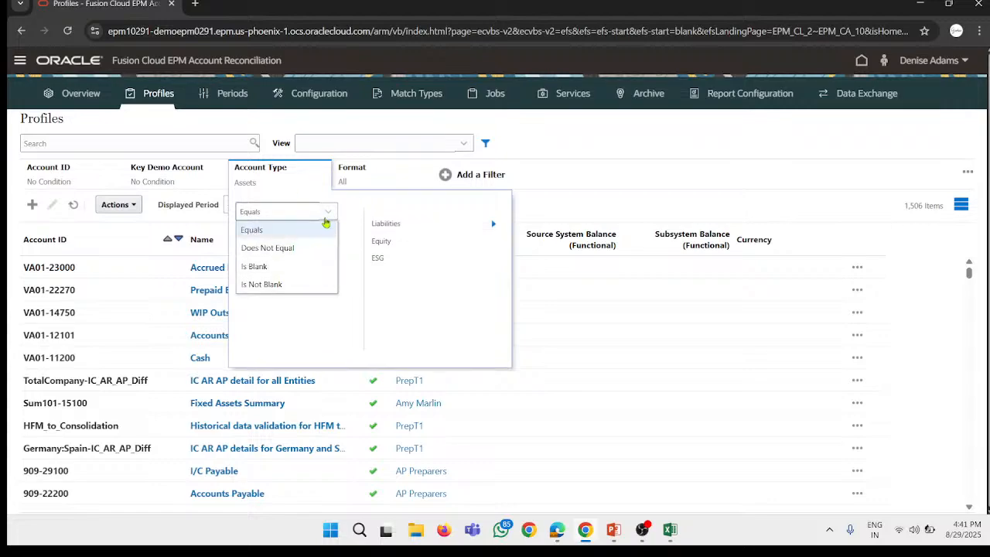
left_click(355, 170)
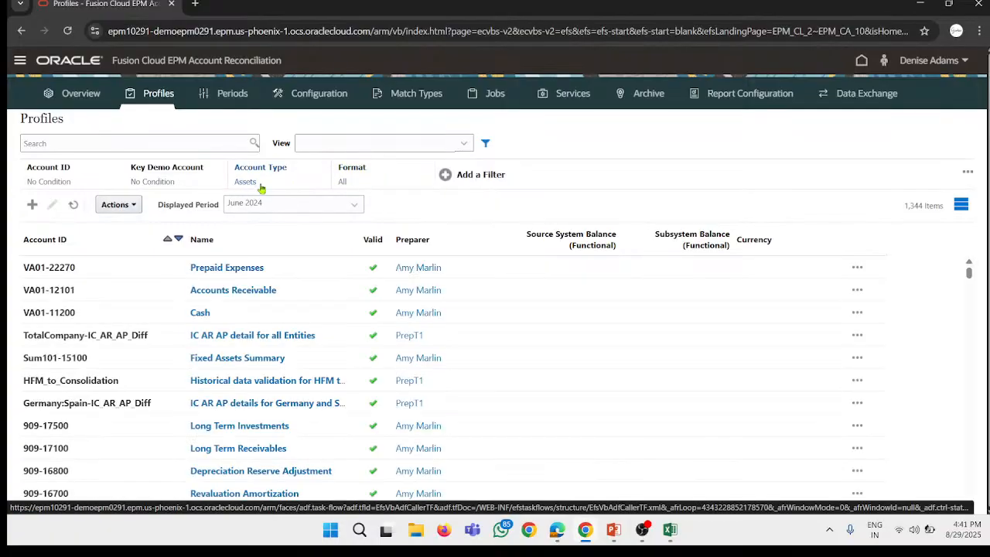
Step: Filter the profiles by Format equal to Bank Reconciliation, Current Assets and Accounts Receivable
left_click(352, 175)
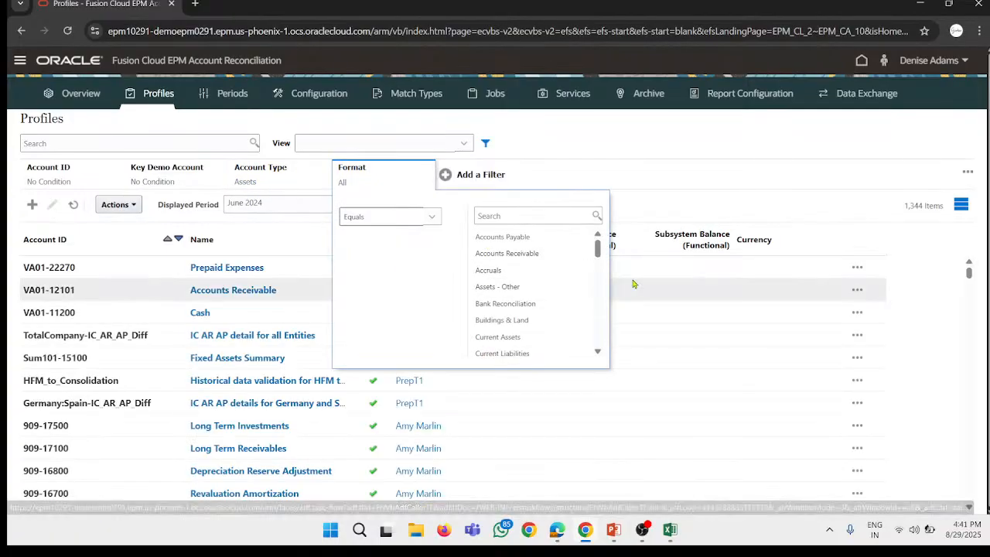
left_click(512, 306)
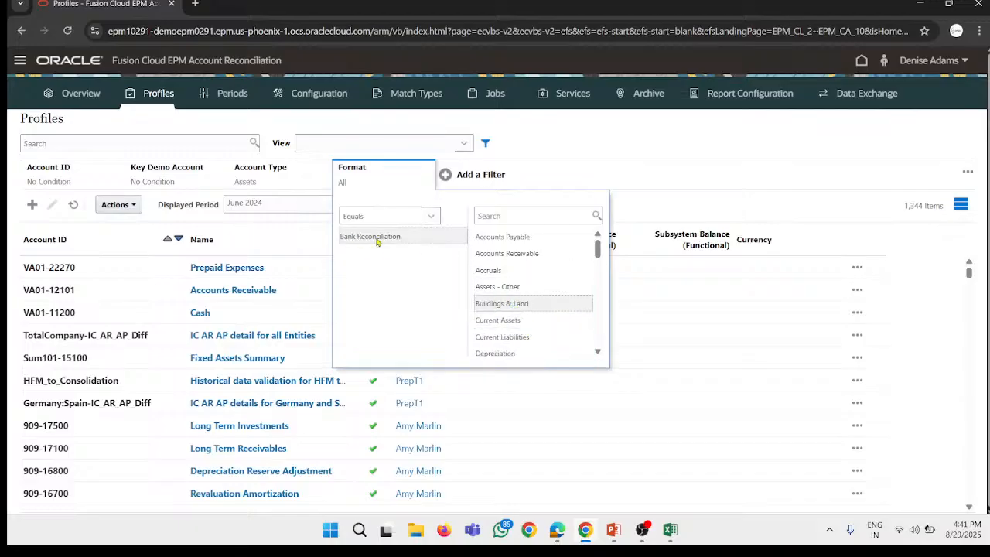
scroll(541, 301, "down", 2)
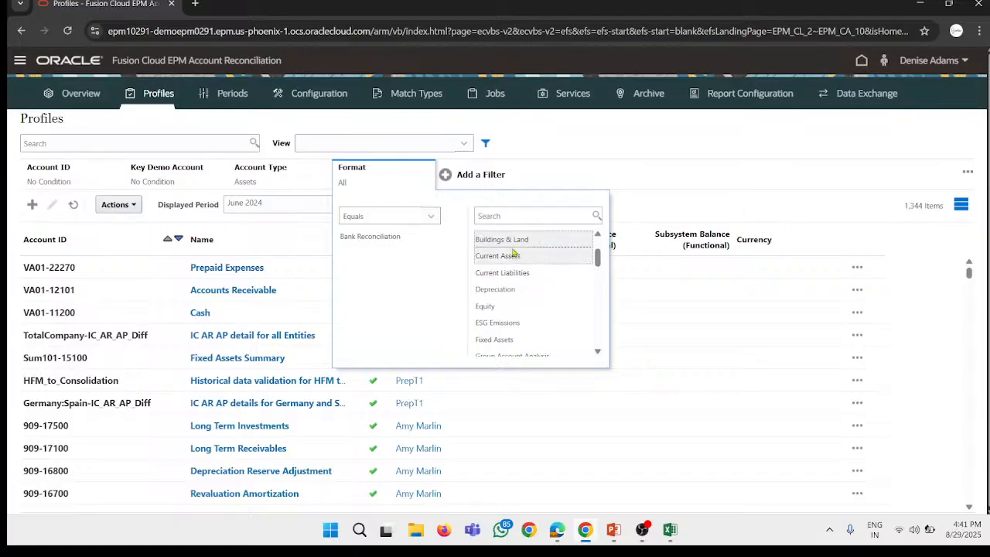
scroll(530, 304, "down", 6)
scroll(547, 310, "up", 8)
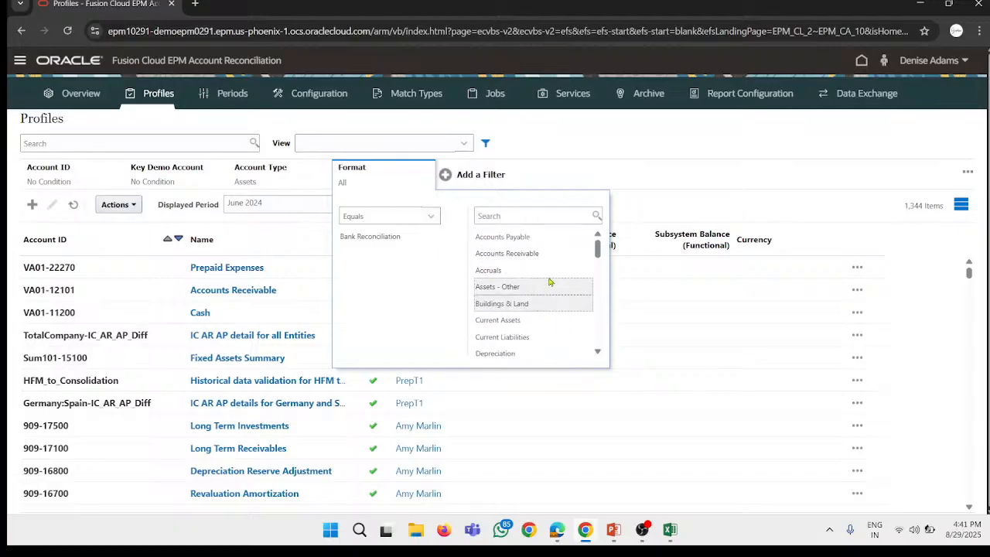
left_click(517, 325)
scroll(557, 285, "down", 15)
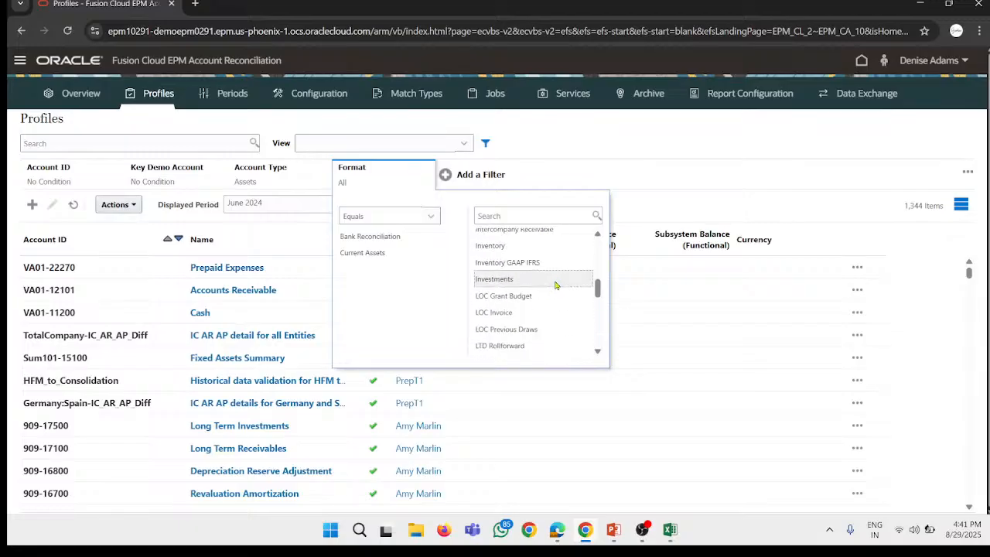
scroll(555, 285, "down", 1)
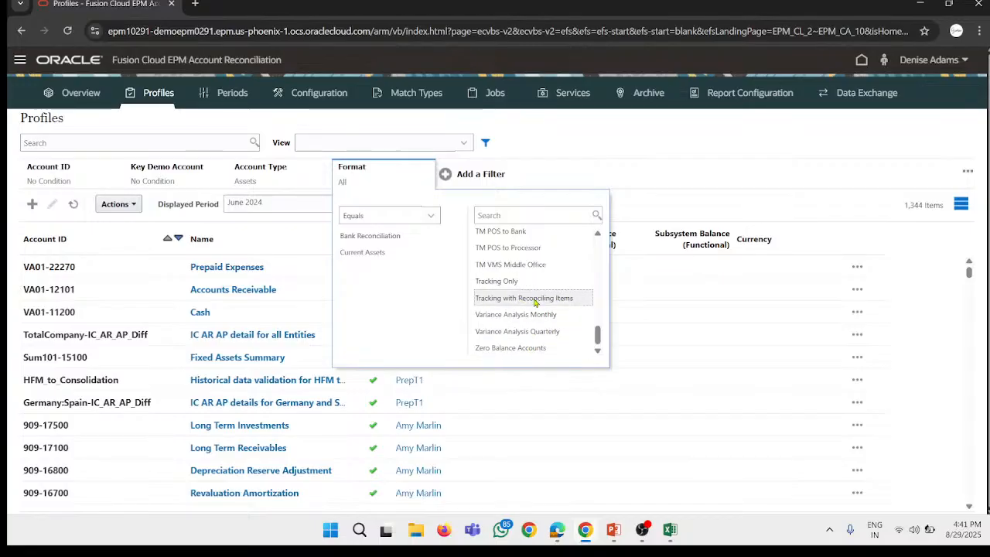
scroll(536, 301, "up", 15)
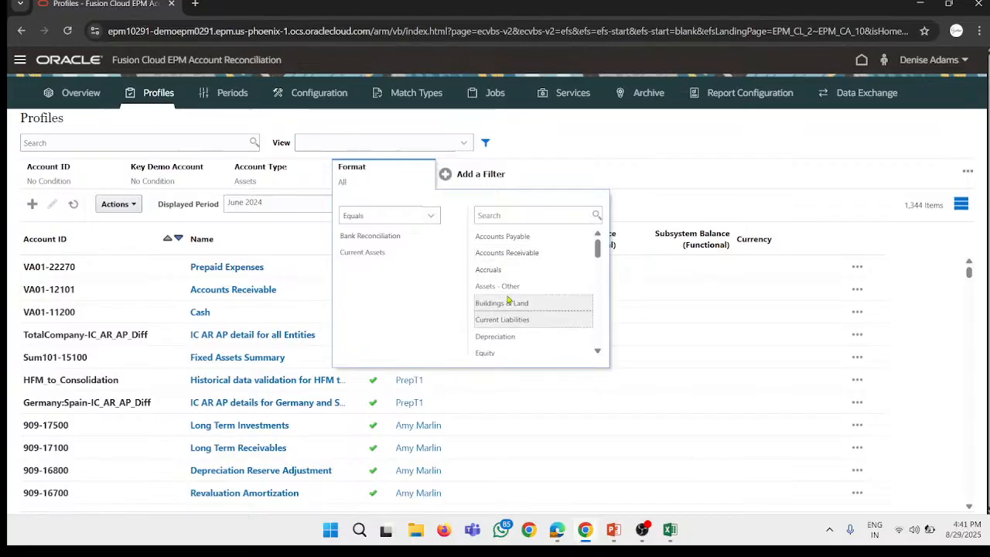
left_click(555, 252)
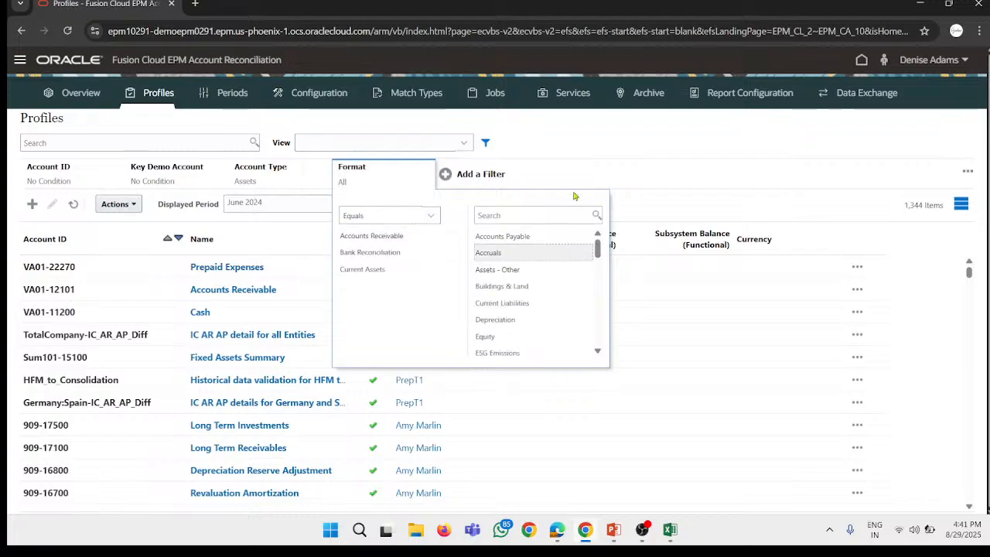
left_click(600, 167)
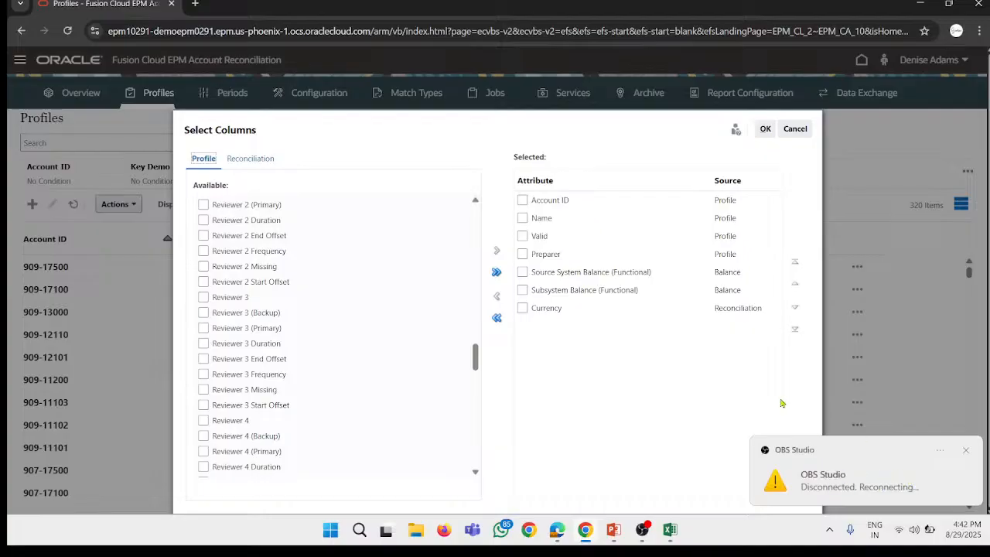
Step: Dismiss the OBS Studio notifications, check the streaming status in OBS Studio, and return to the column selection in the browser
key("ctrl+a")
left_click(669, 418)
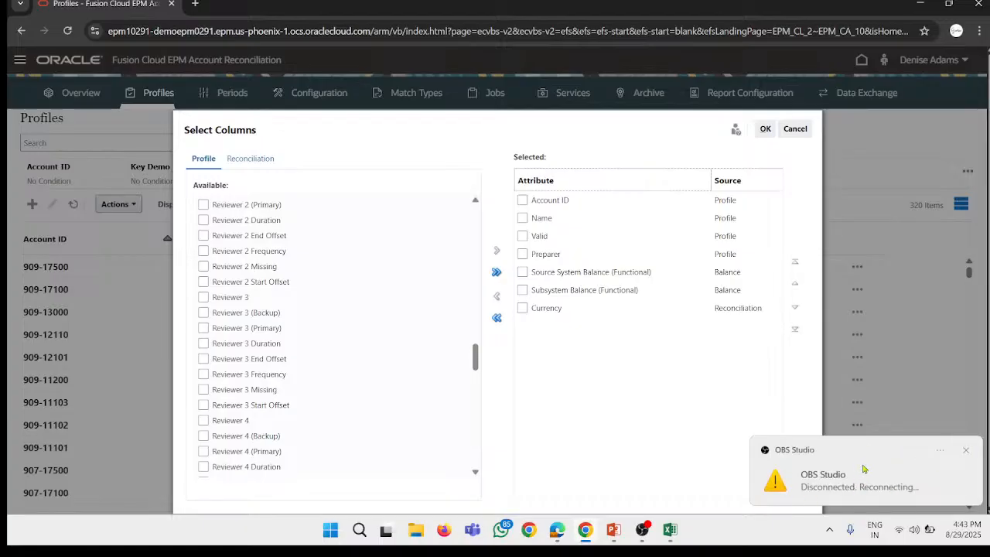
left_click(966, 449)
left_click(642, 529)
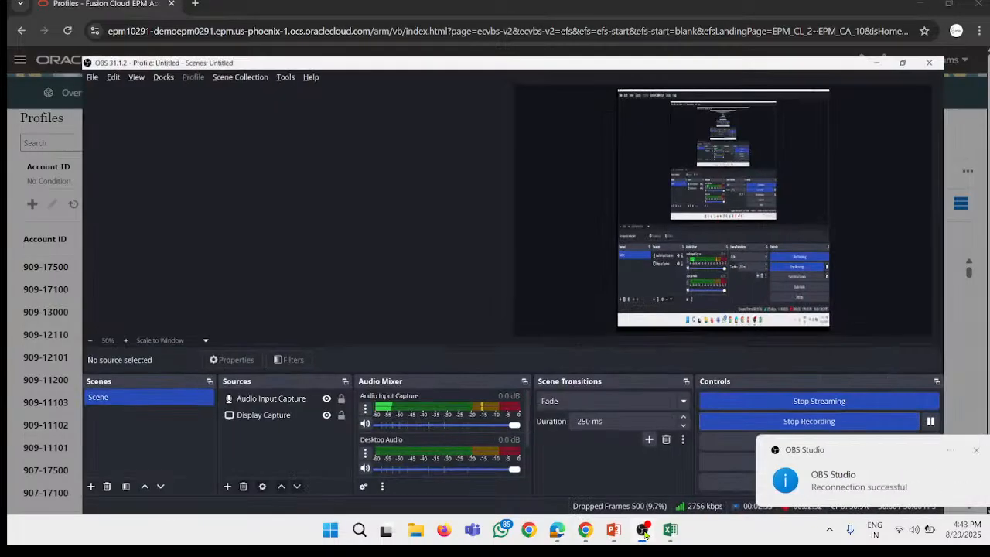
left_click(964, 451)
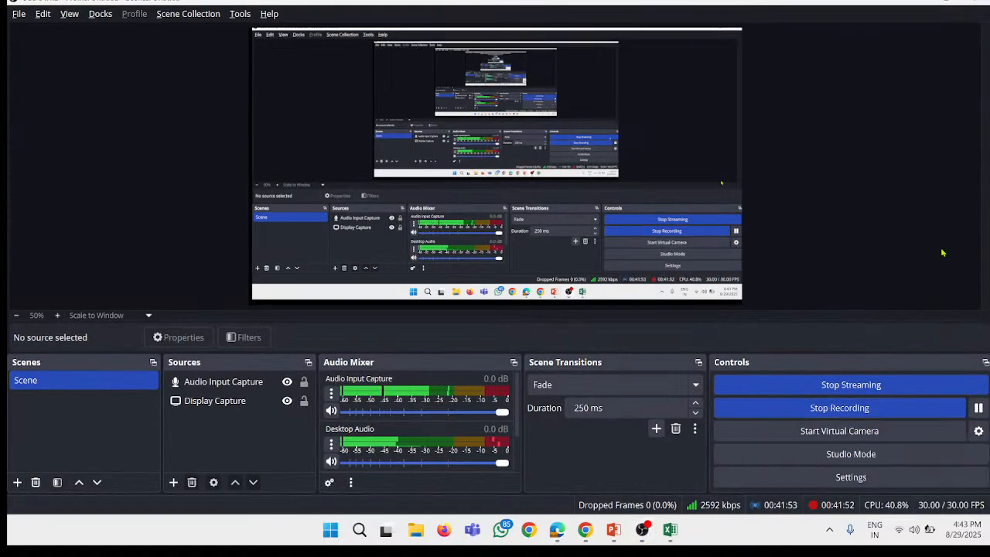
left_click(921, 3)
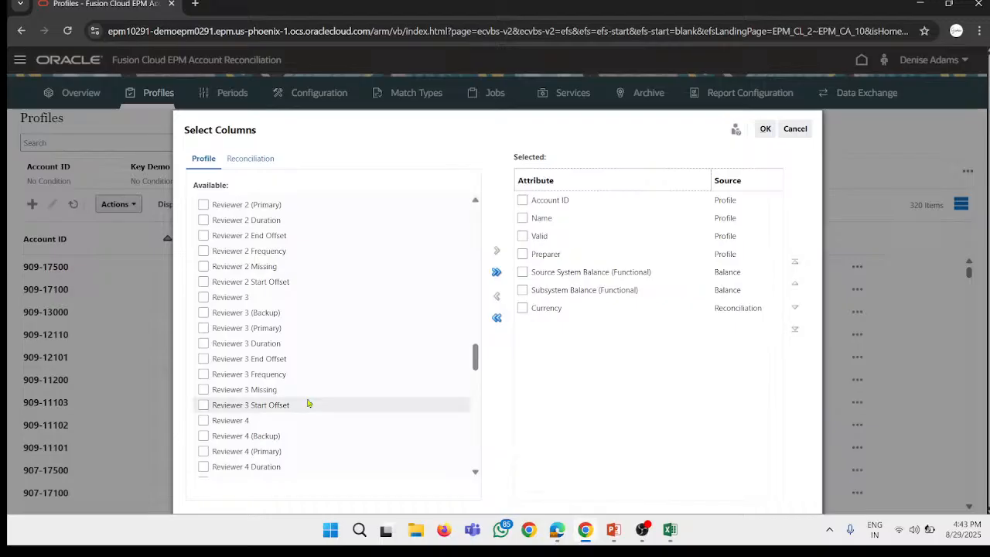
Step: Add the Format attribute from the profile attributes as a column in the Profiles list, and check its values
scroll(263, 309, "up", 6)
scroll(263, 310, "up", 10)
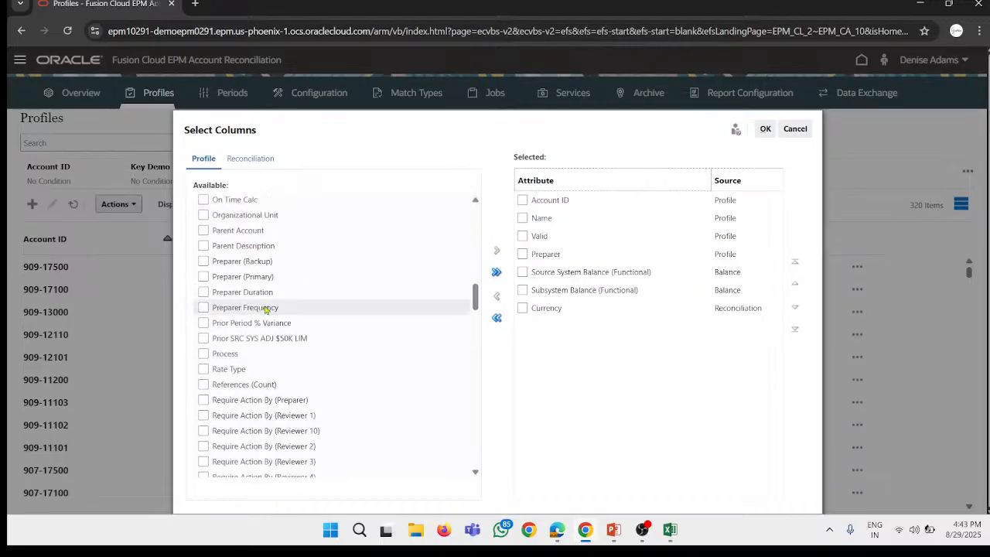
scroll(255, 281, "up", 3)
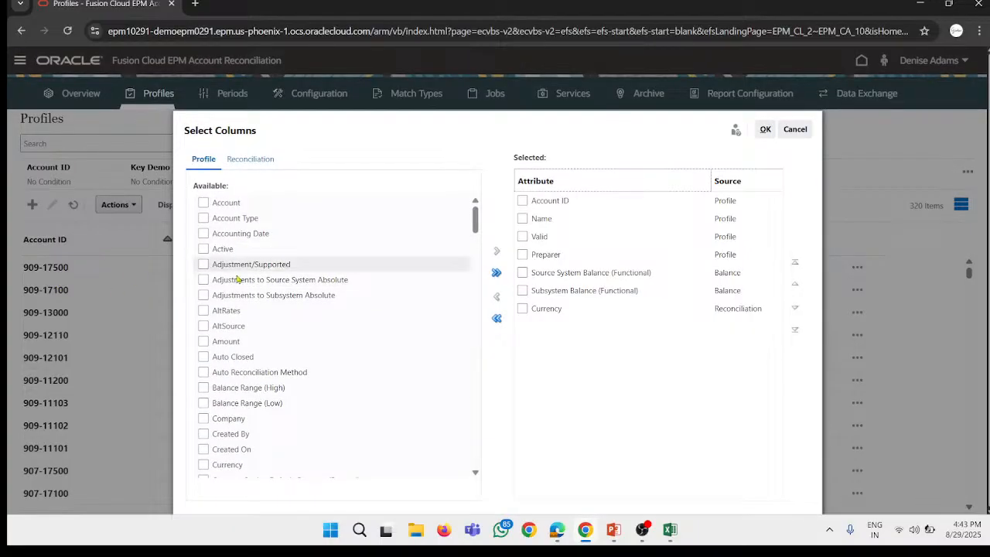
scroll(241, 377, "down", 8)
scroll(239, 384, "down", 12)
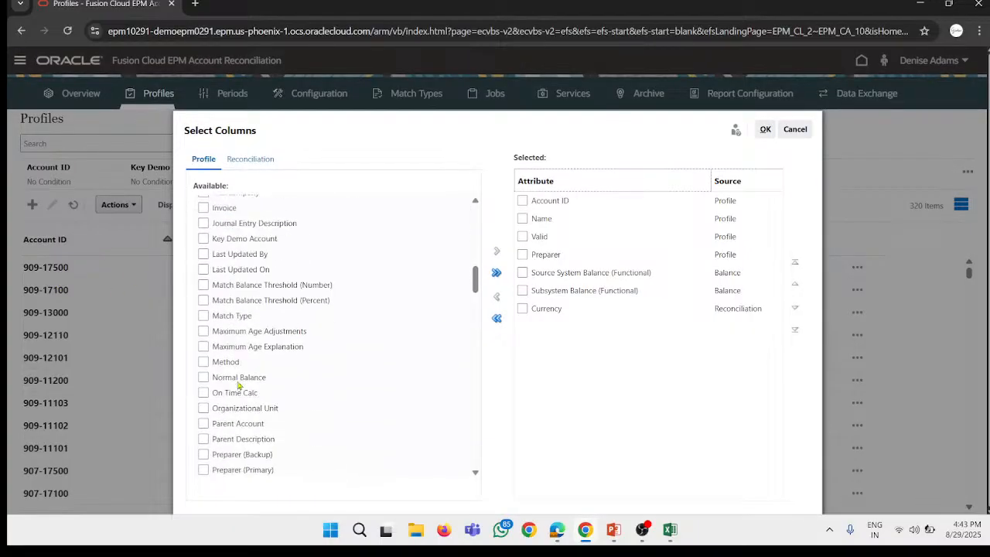
scroll(241, 379, "up", 15)
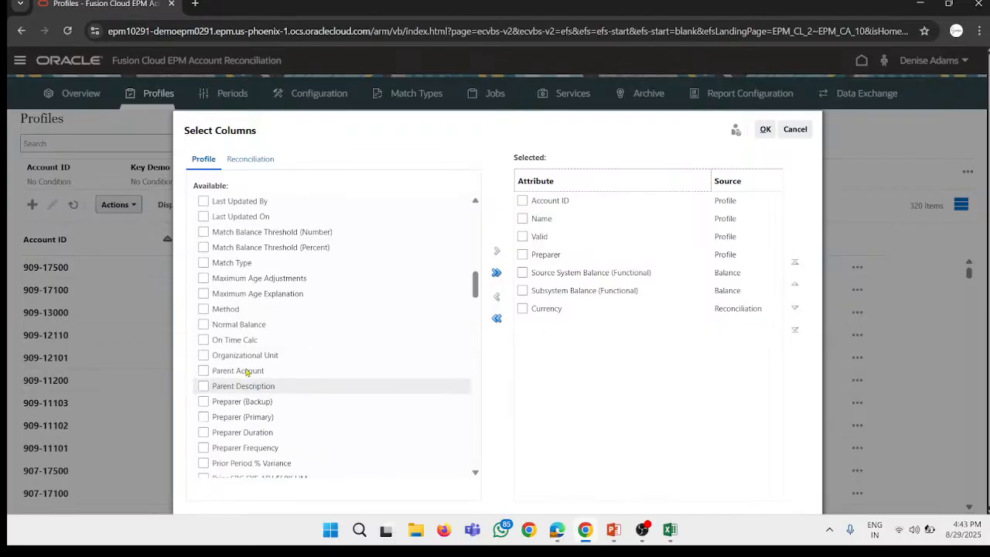
scroll(260, 380, "down", 2)
scroll(260, 381, "up", 2)
scroll(255, 371, "down", 8)
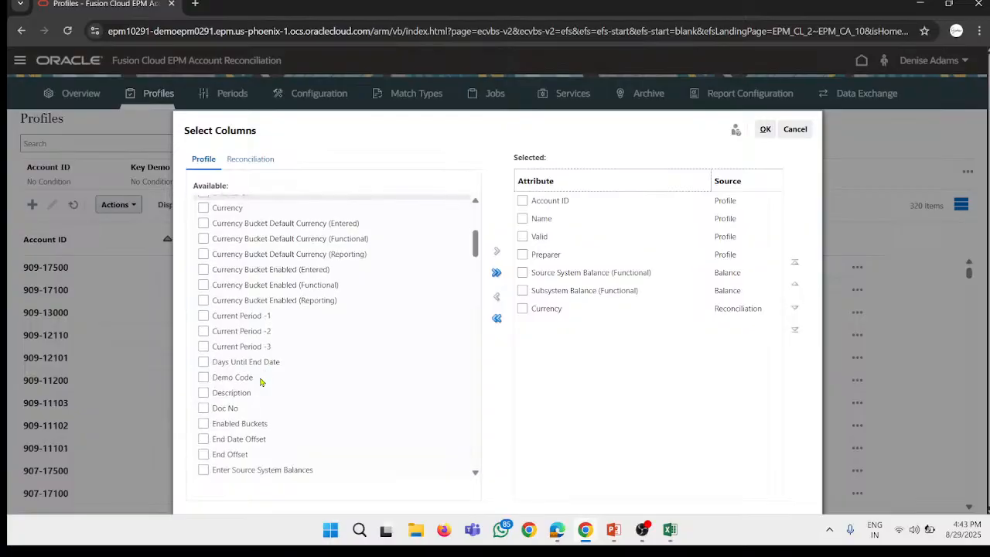
left_click(204, 324)
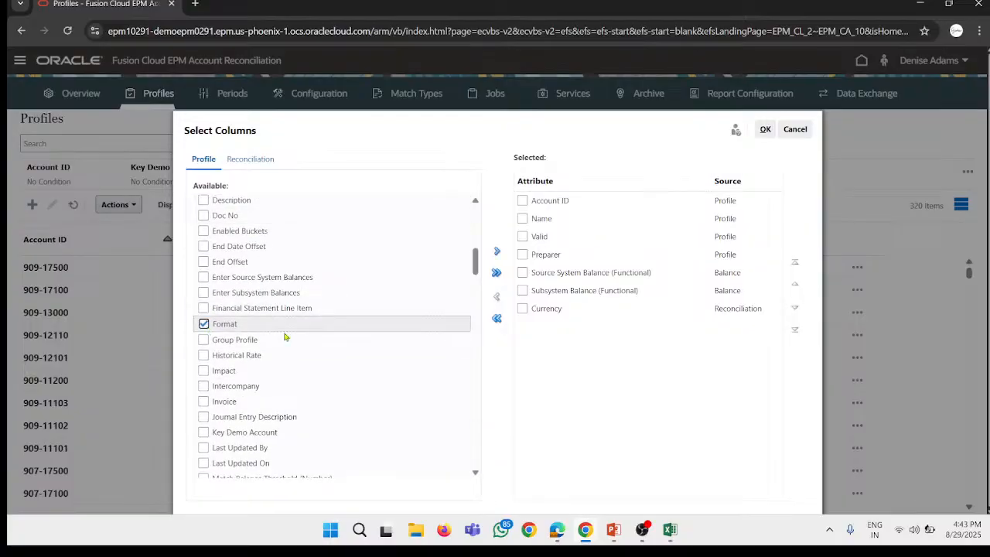
left_click(498, 253)
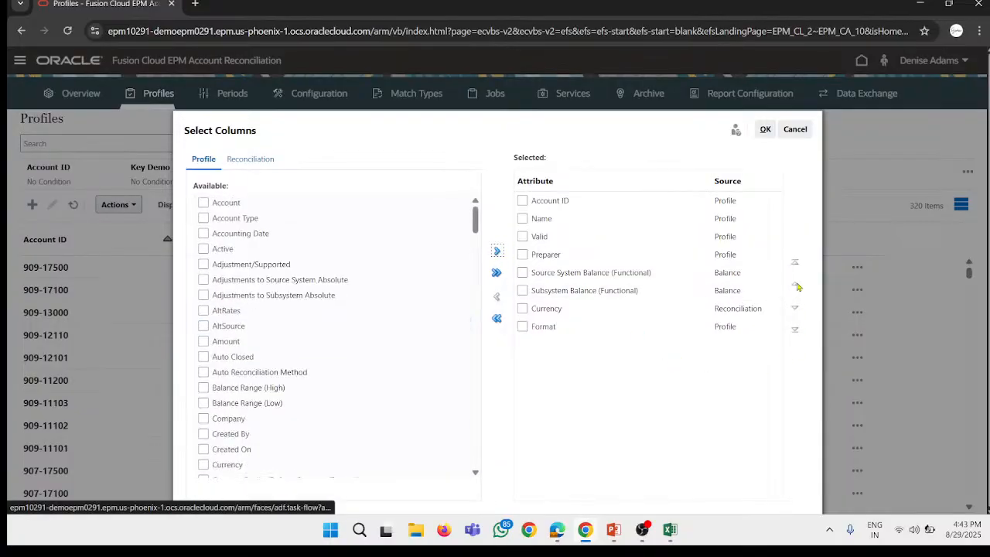
left_click(764, 130)
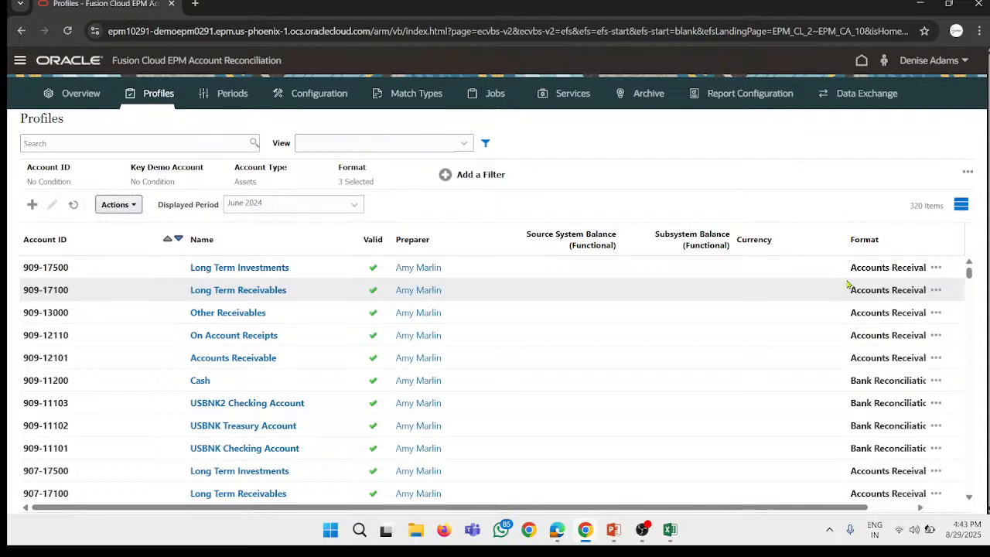
scroll(890, 359, "down", 4)
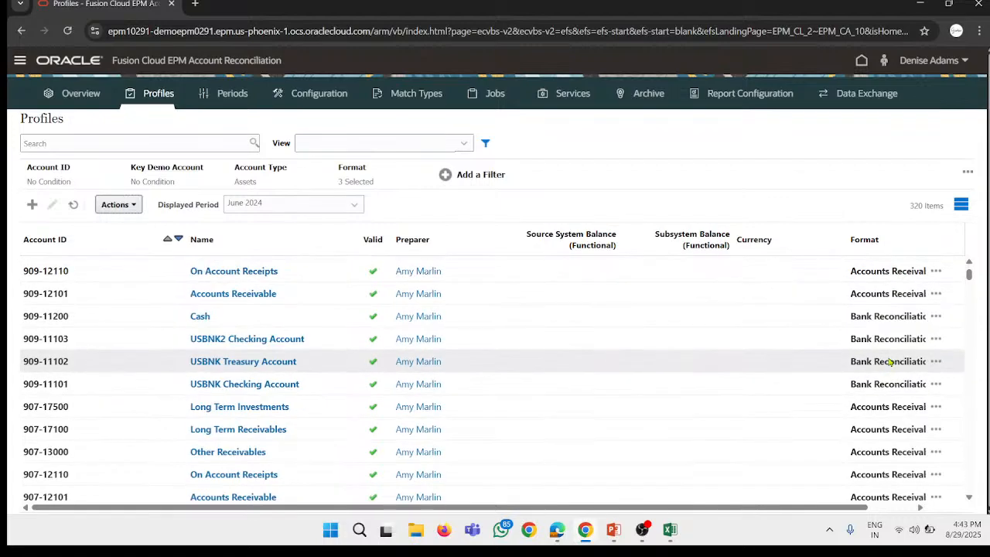
Step: Save the current Account Type and Format filter criteria as a filter named "Demo 29 fil", and check the saved filters list
scroll(891, 369, "down", 3)
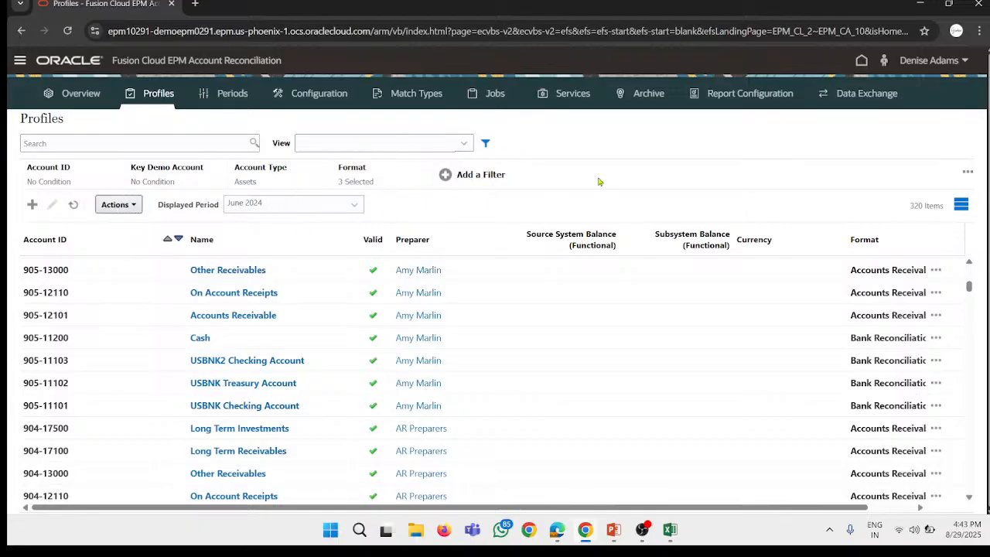
left_click(967, 172)
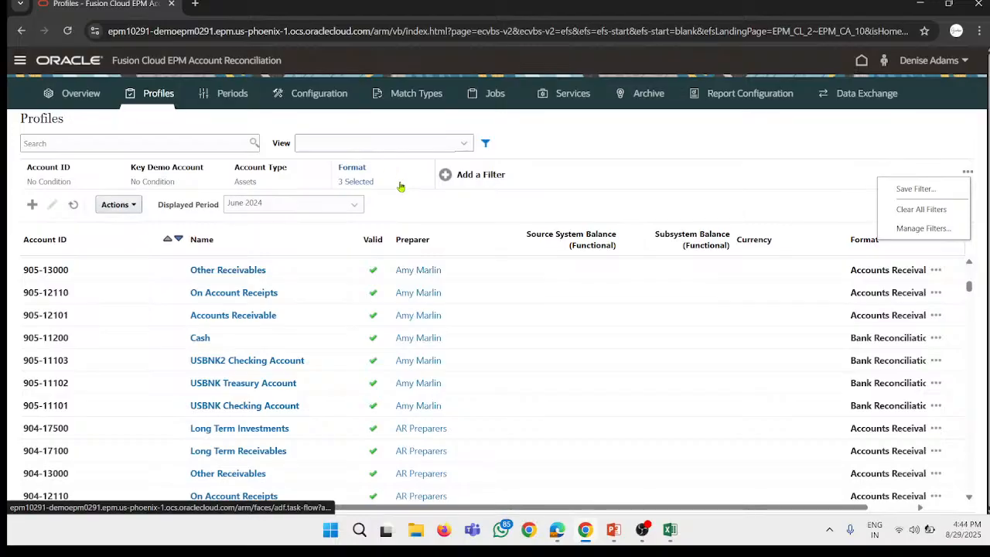
left_click(943, 191)
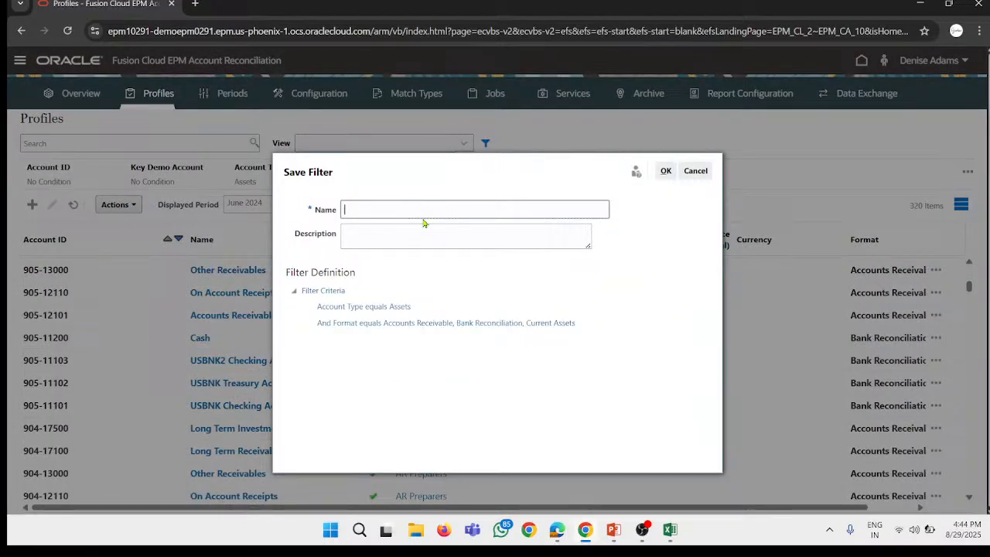
type("Dem")
left_click(665, 171)
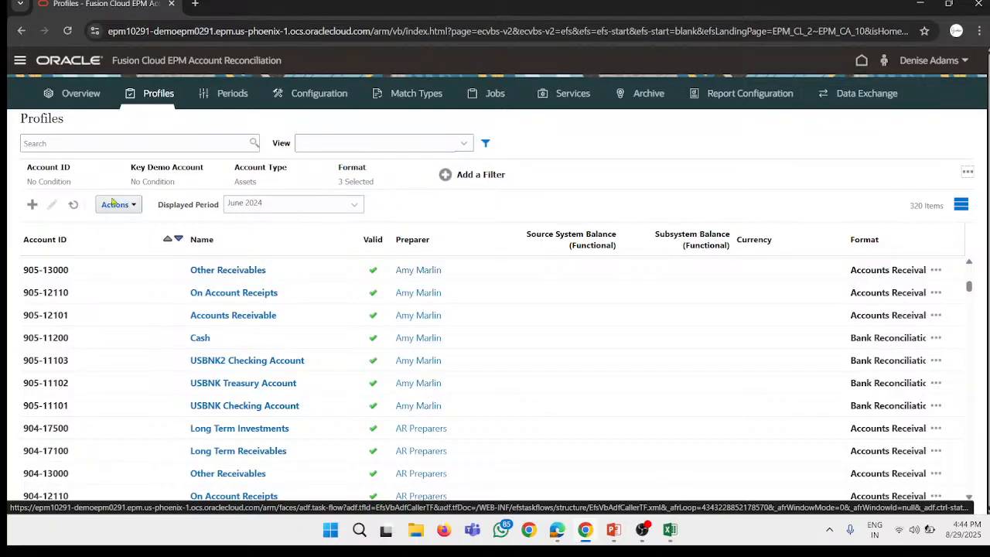
left_click(971, 173)
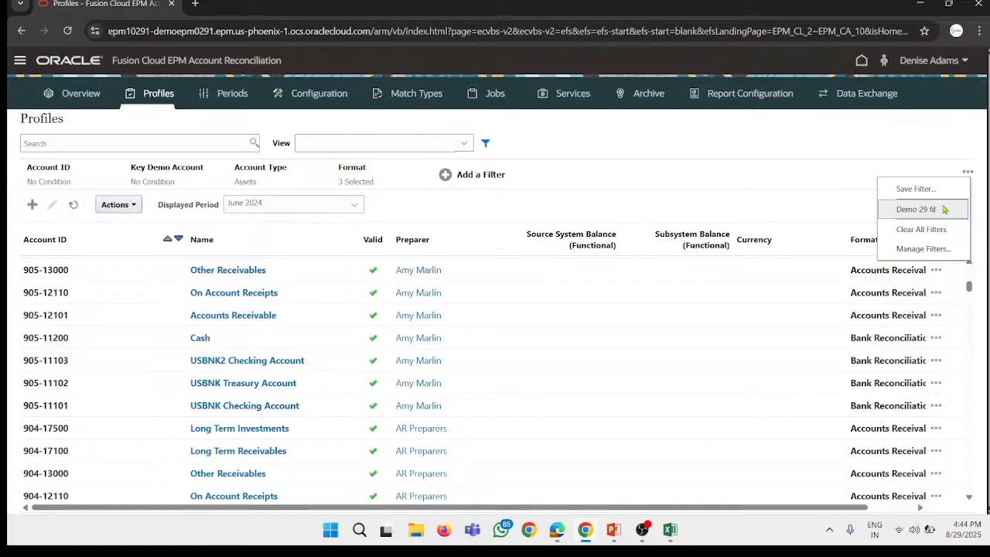
left_click(905, 162)
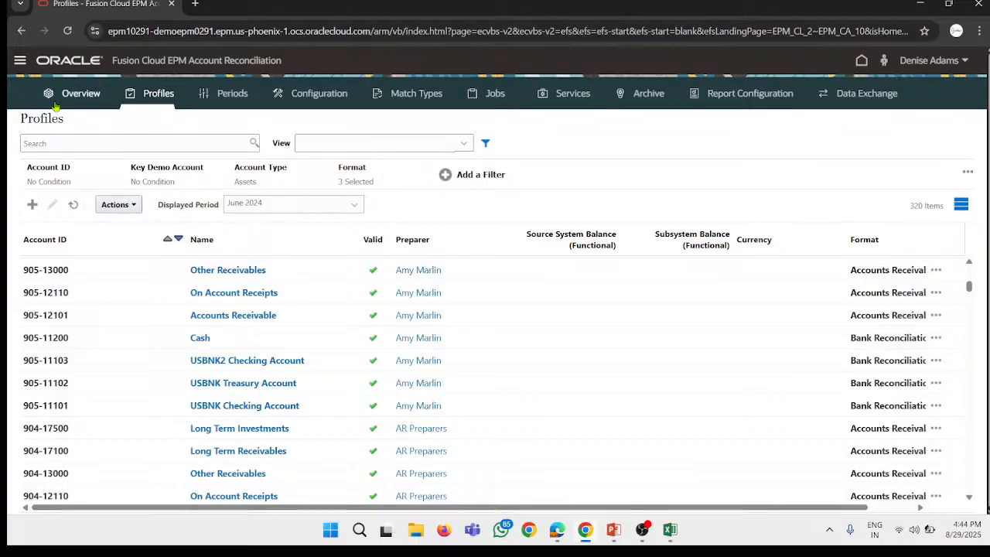
Step: Publish the Demo 29 fil profile filter from the Filters configuration
left_click(20, 60)
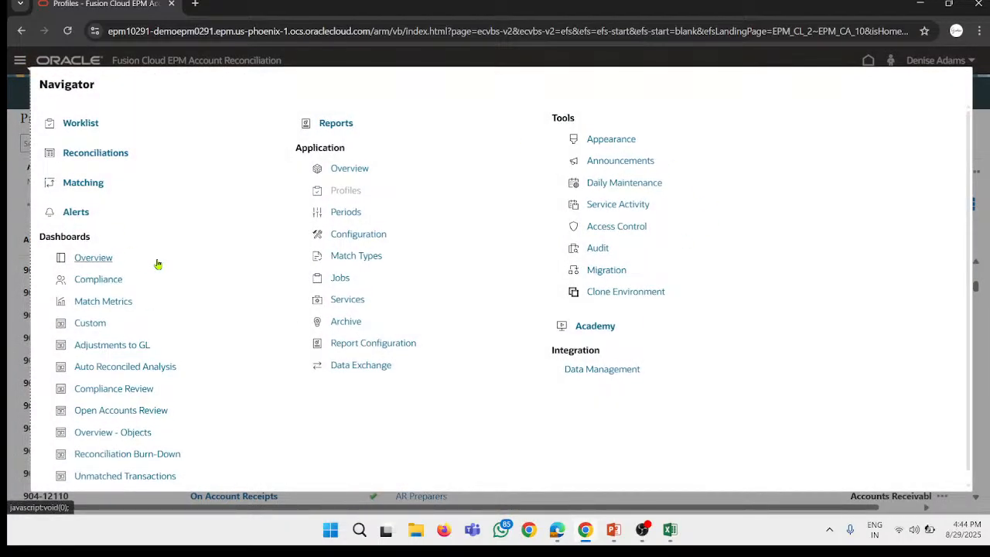
left_click(359, 239)
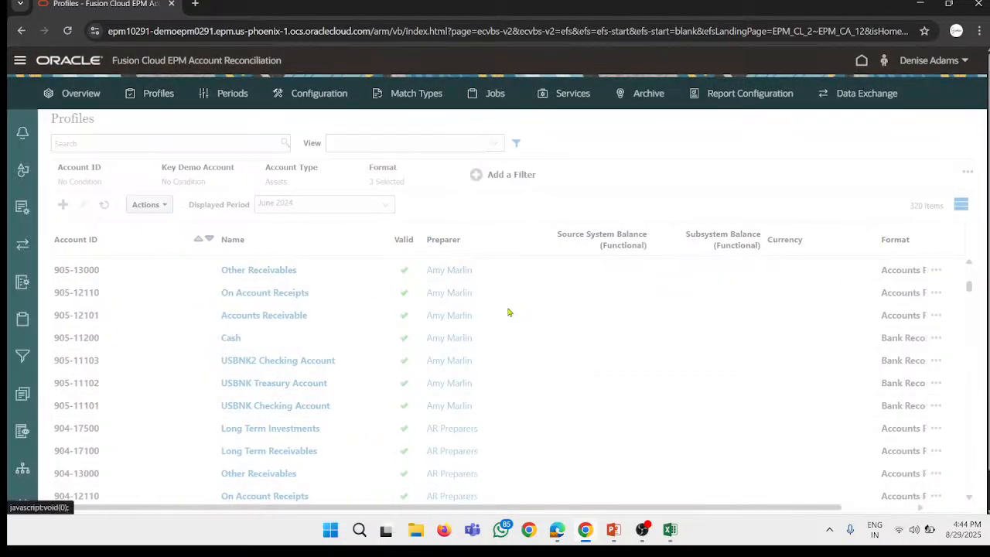
left_click(22, 357)
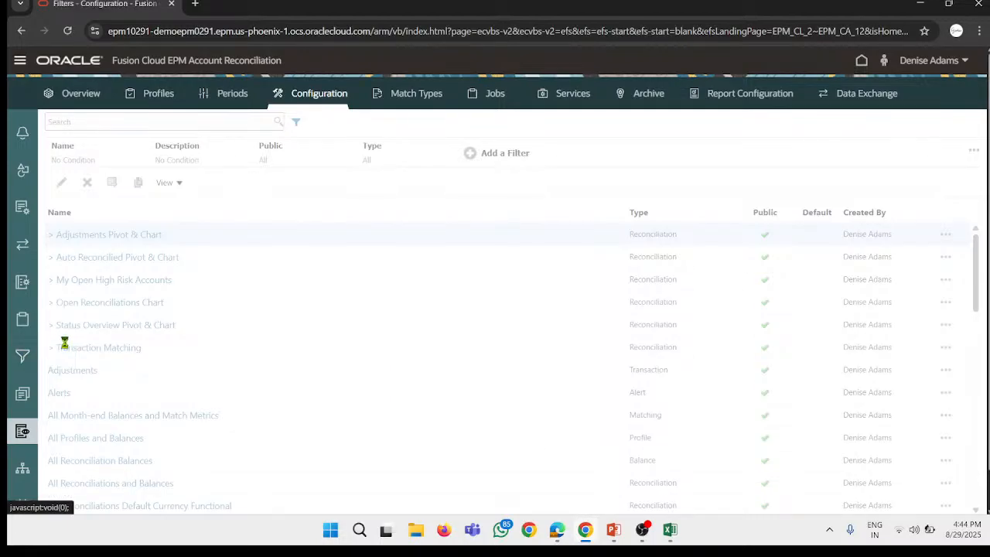
scroll(200, 340, "down", 3)
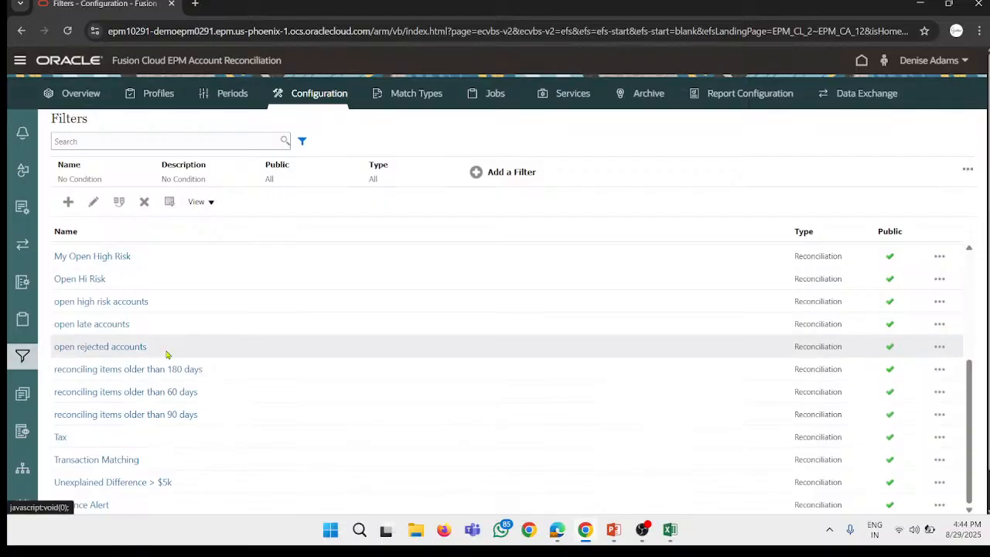
scroll(177, 347, "up", 3)
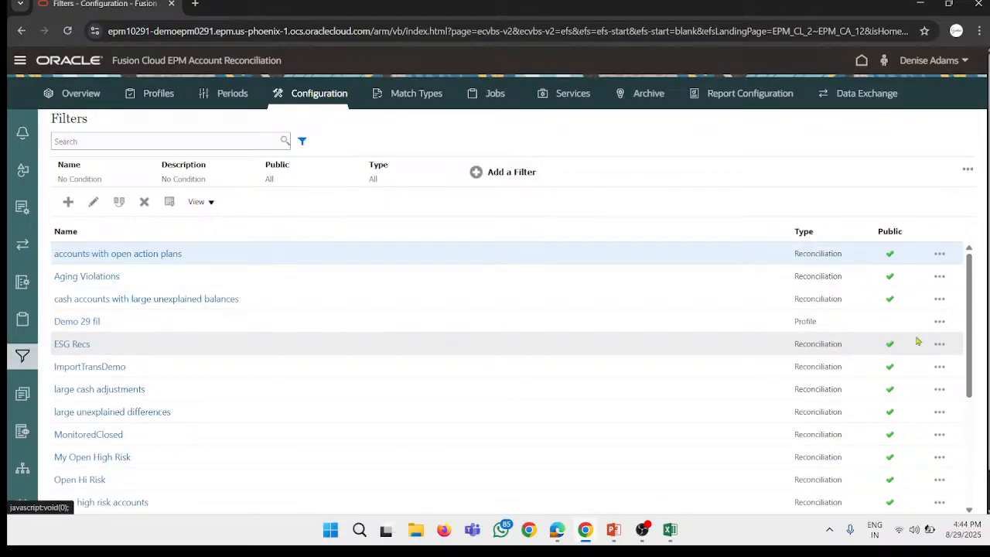
left_click(938, 321)
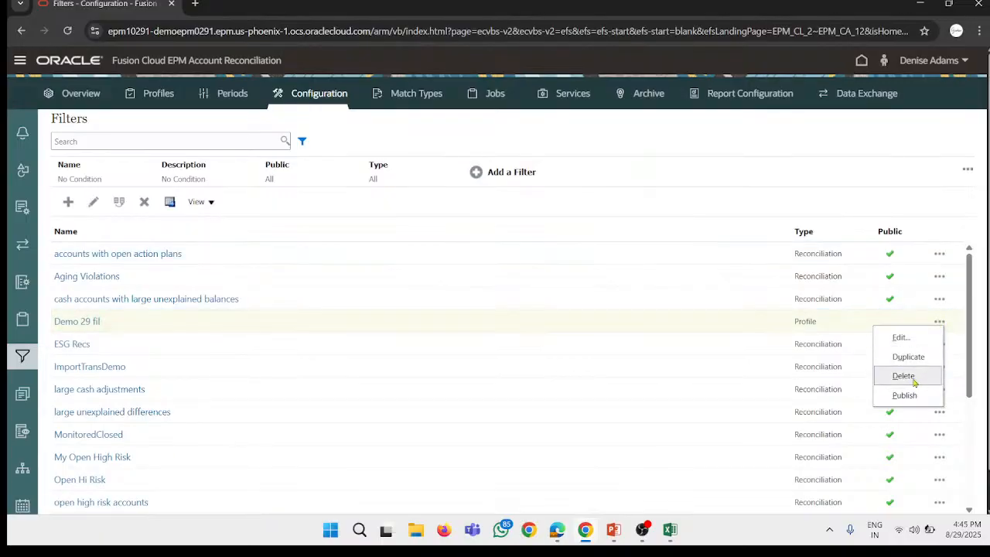
left_click(910, 399)
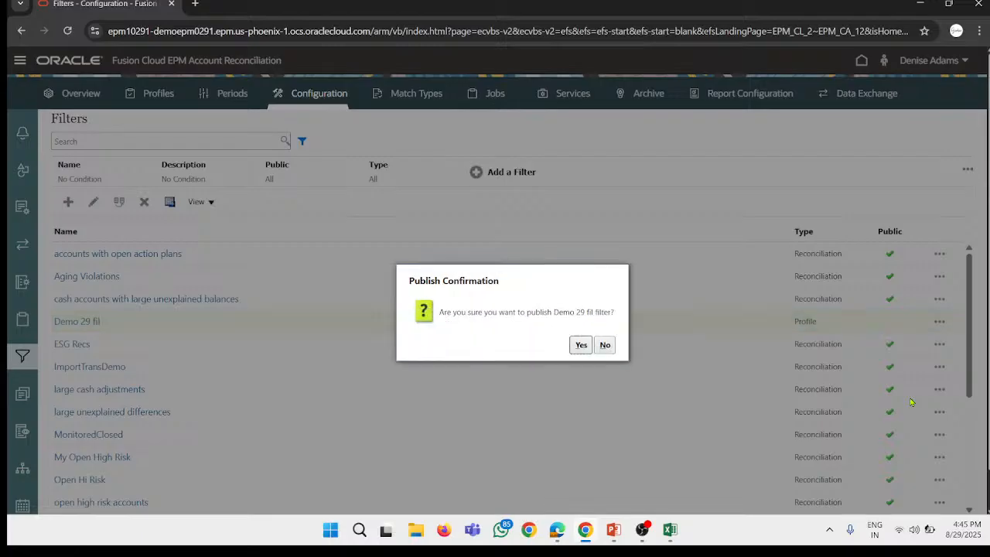
left_click(580, 345)
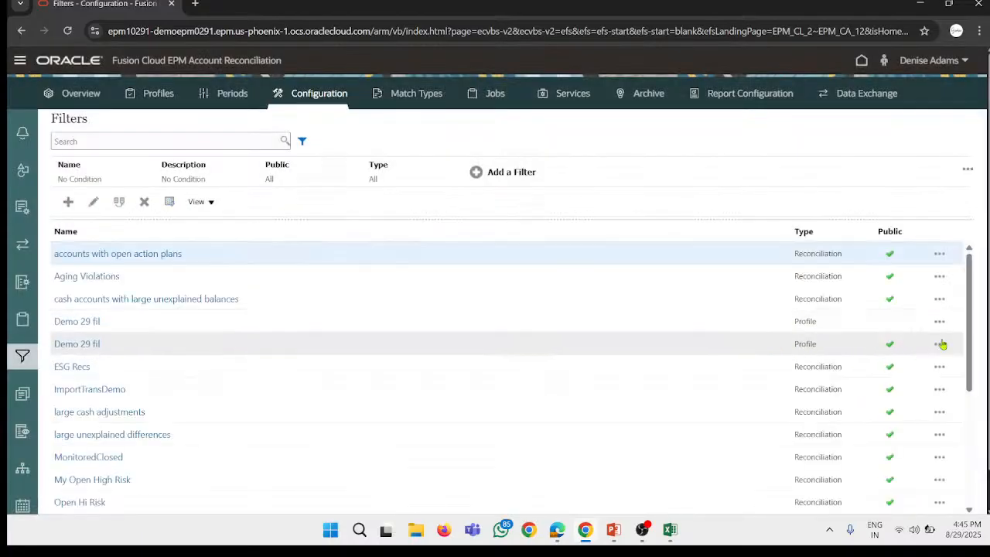
Step: Edit the public Demo 29 fil filter, create a new condition, and examine its conjunction and source options
left_click(940, 344)
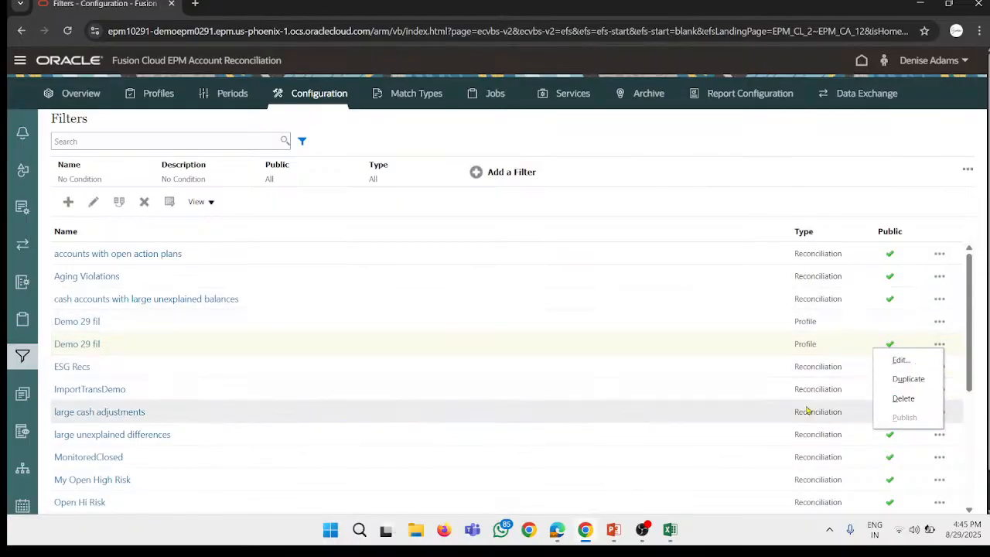
left_click(899, 359)
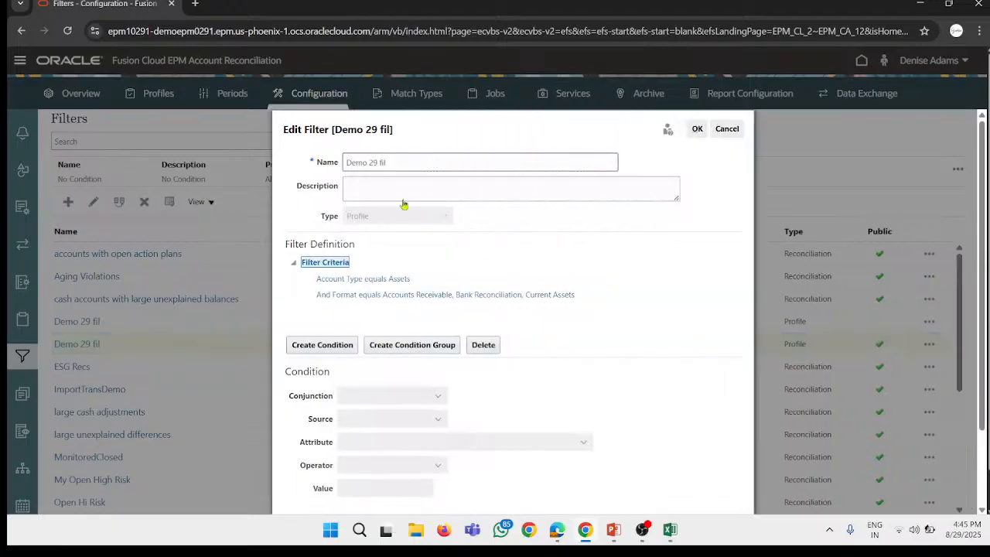
left_click(344, 345)
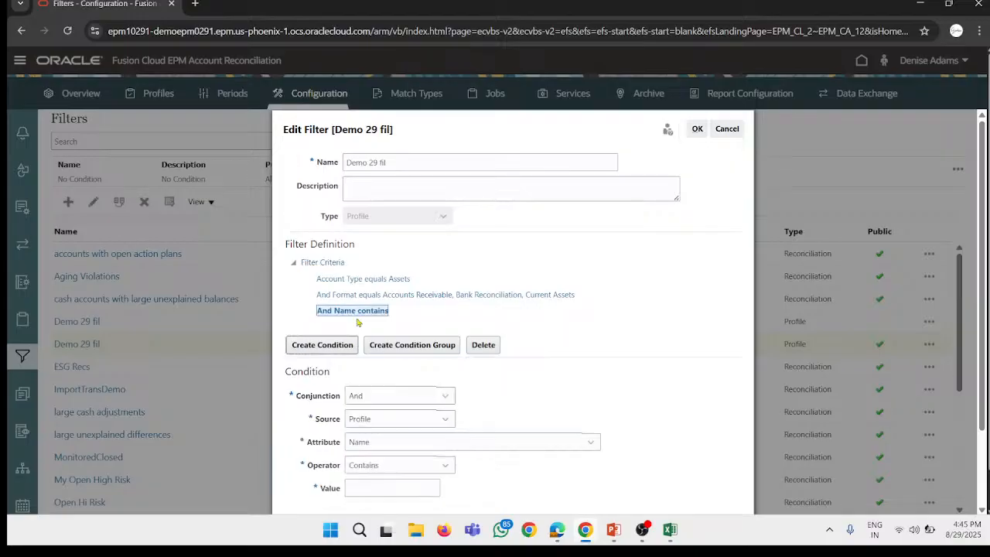
scroll(402, 387, "down", 1)
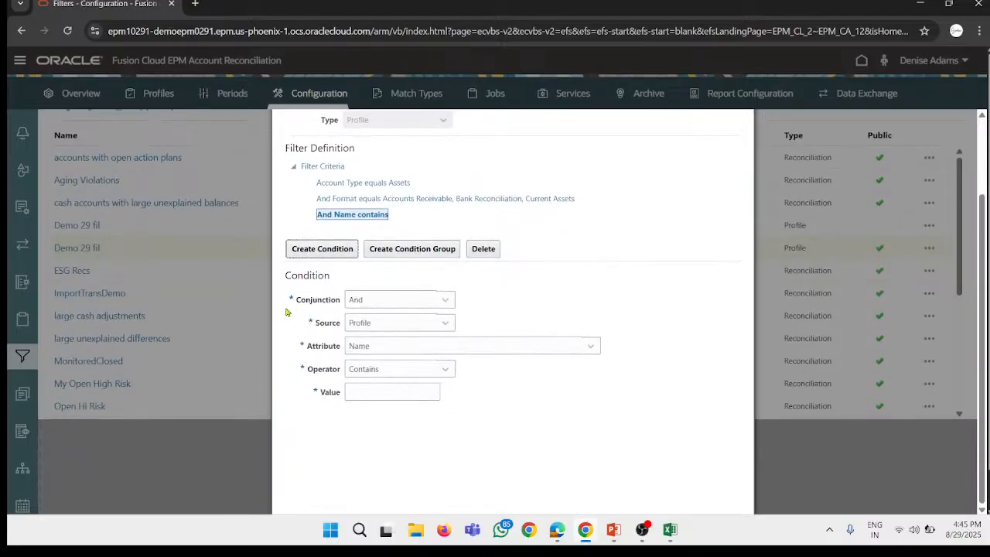
left_click(386, 306)
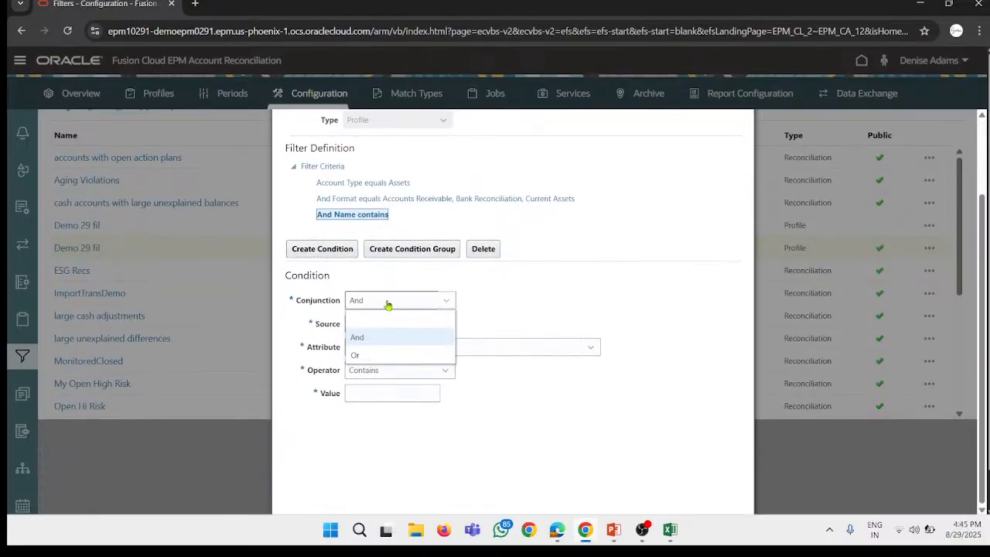
left_click(411, 302)
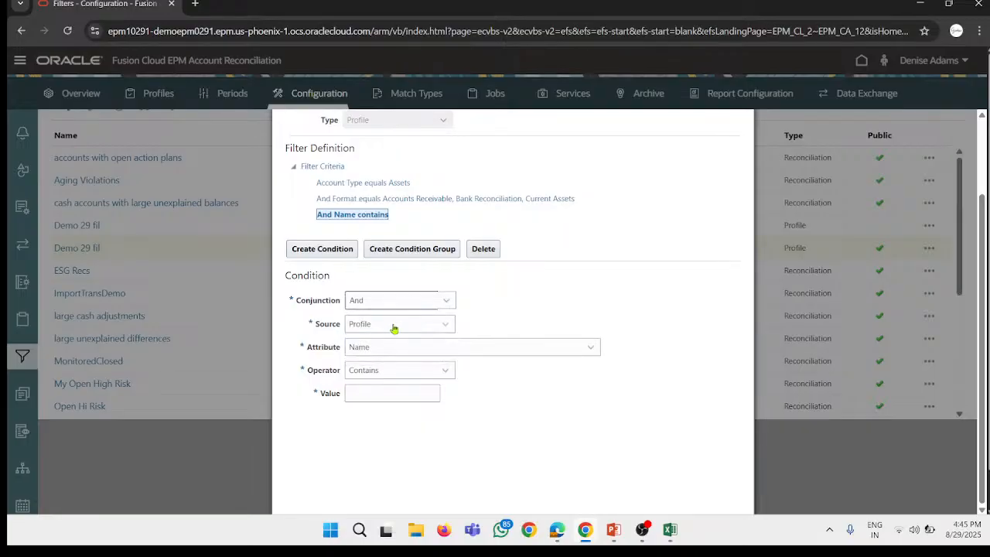
left_click(394, 325)
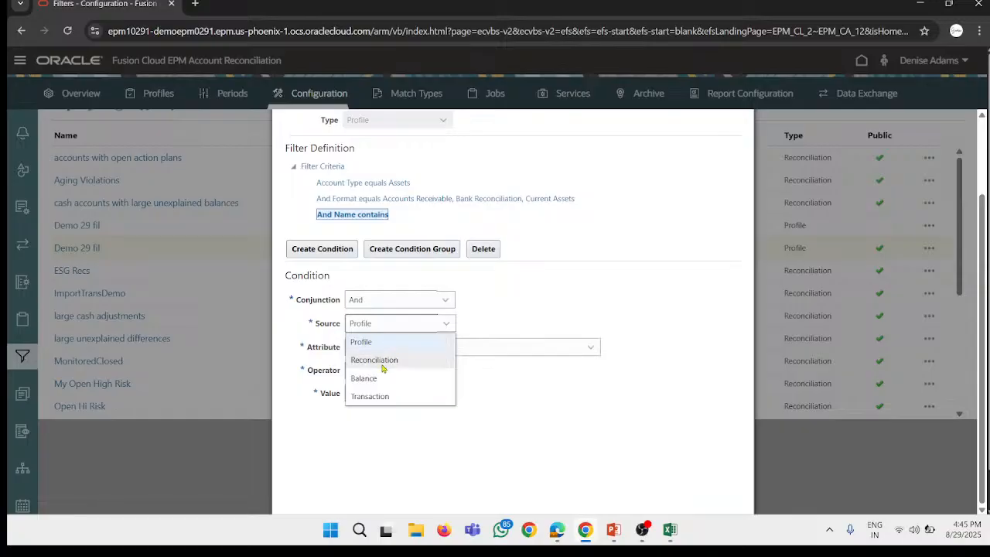
left_click(409, 324)
Step: Examine the attribute and operator options for the new filter condition, and discard the filter edit
left_click(397, 350)
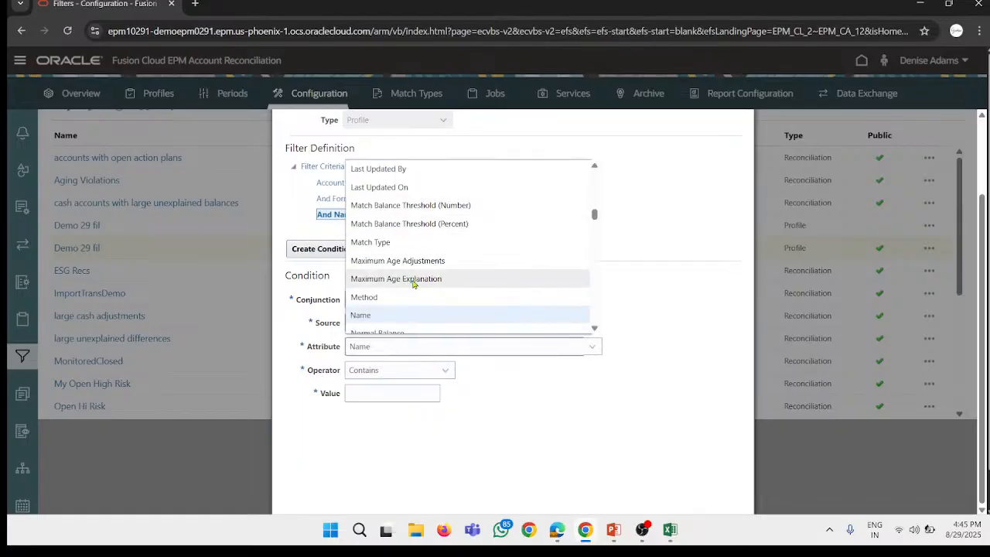
scroll(398, 286, "down", 3)
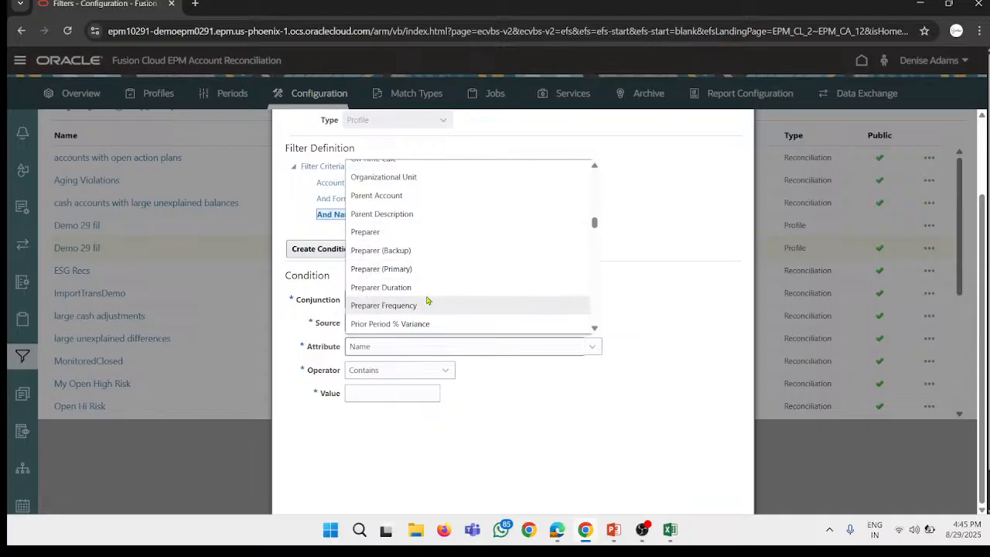
left_click(462, 352)
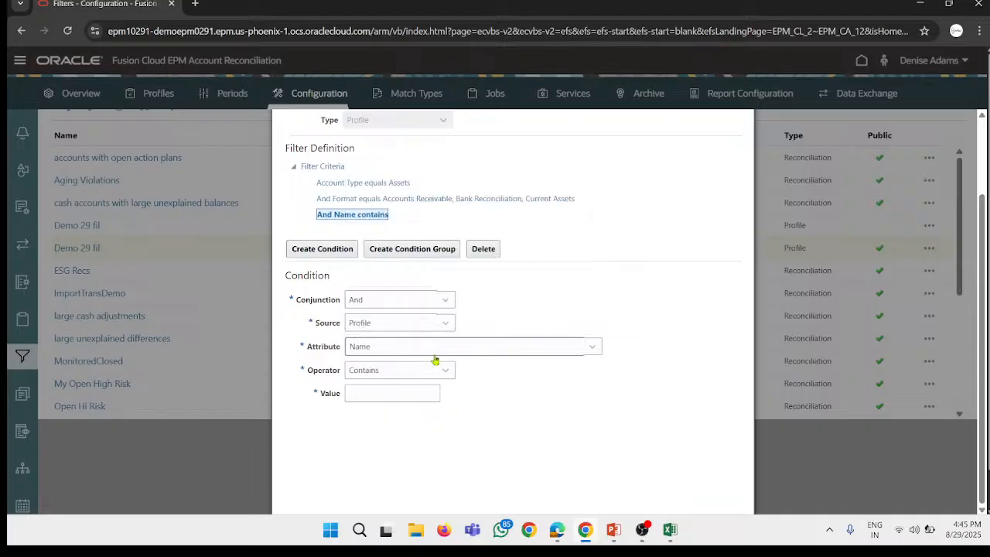
left_click(366, 376)
left_click(503, 408)
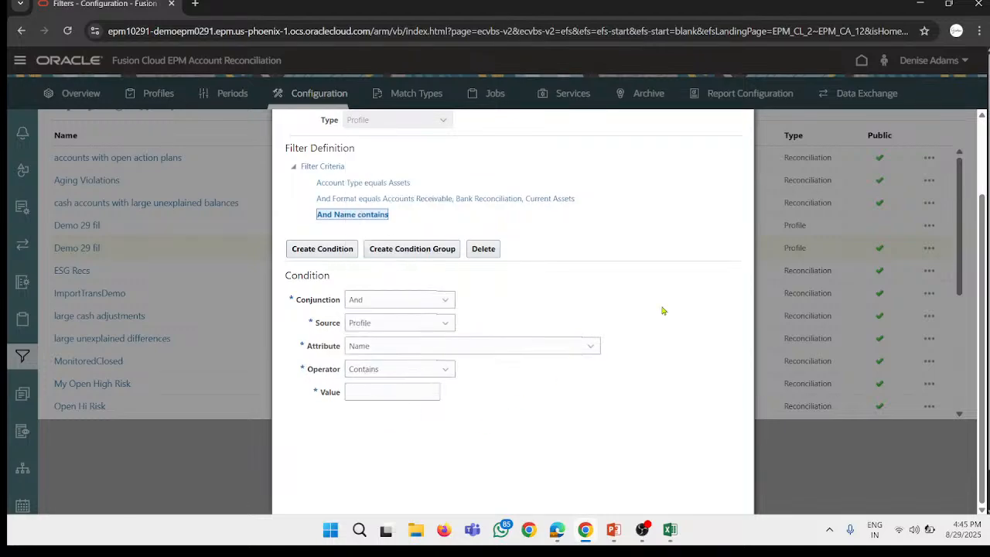
scroll(662, 310, "up", 2)
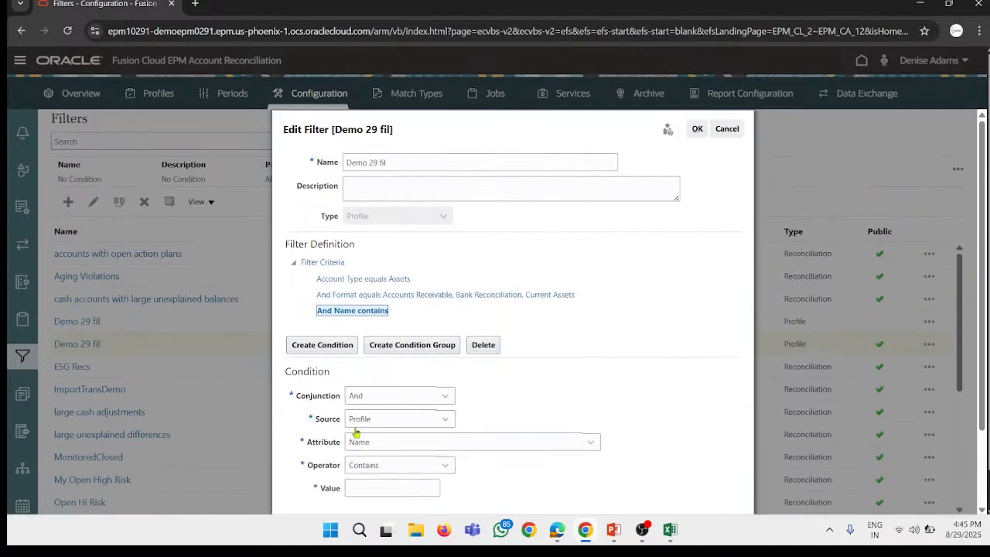
left_click(734, 129)
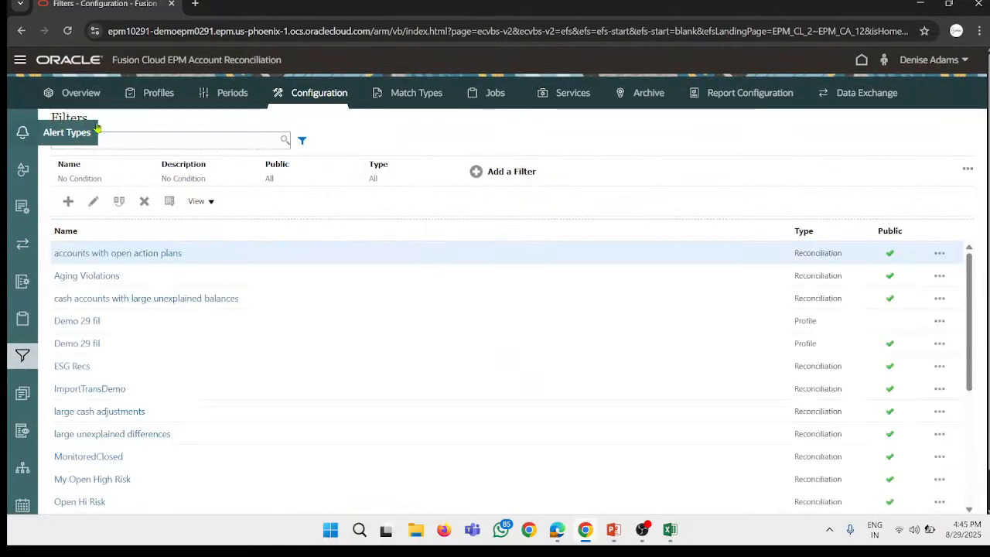
Step: Return to the filtered Profiles list, and open Match Types
left_click(149, 94)
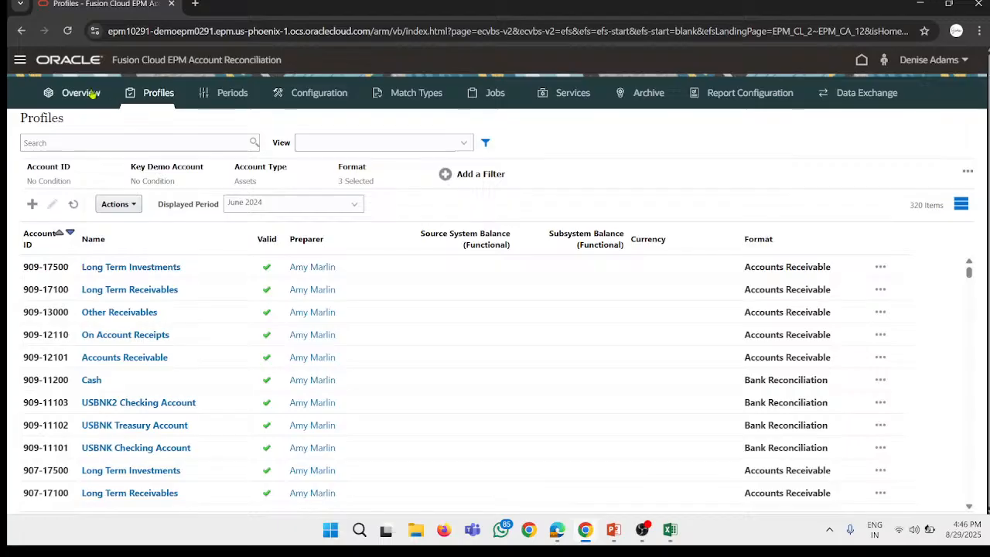
left_click(20, 59)
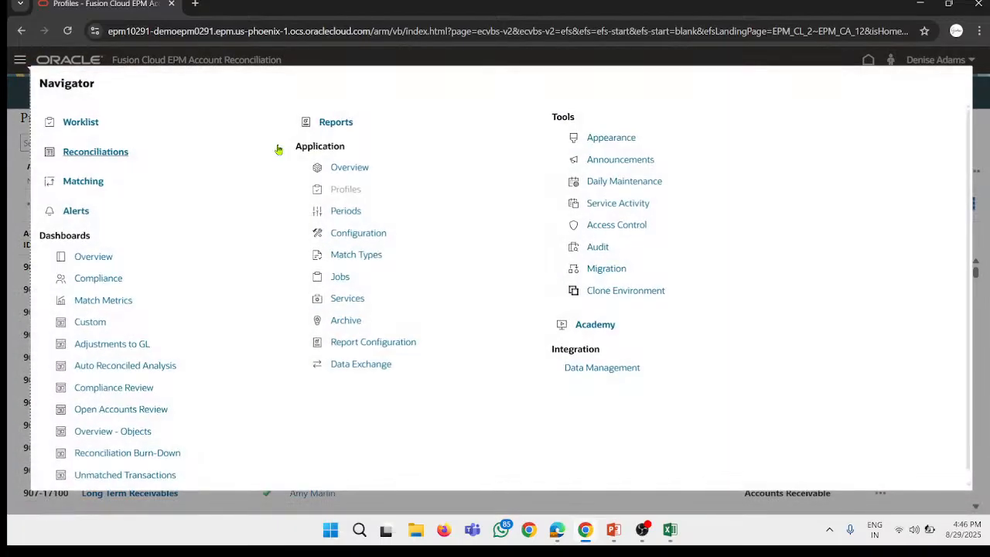
left_click(358, 254)
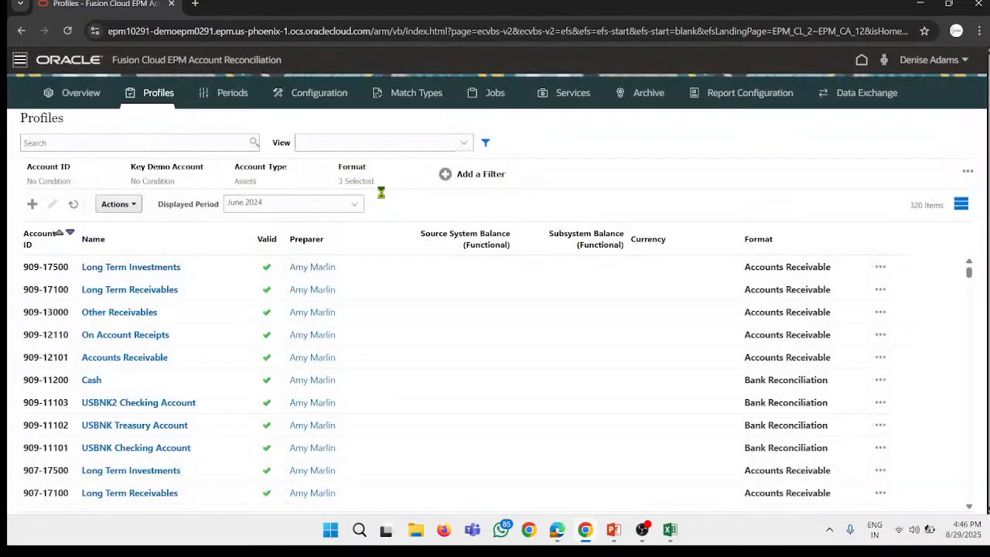
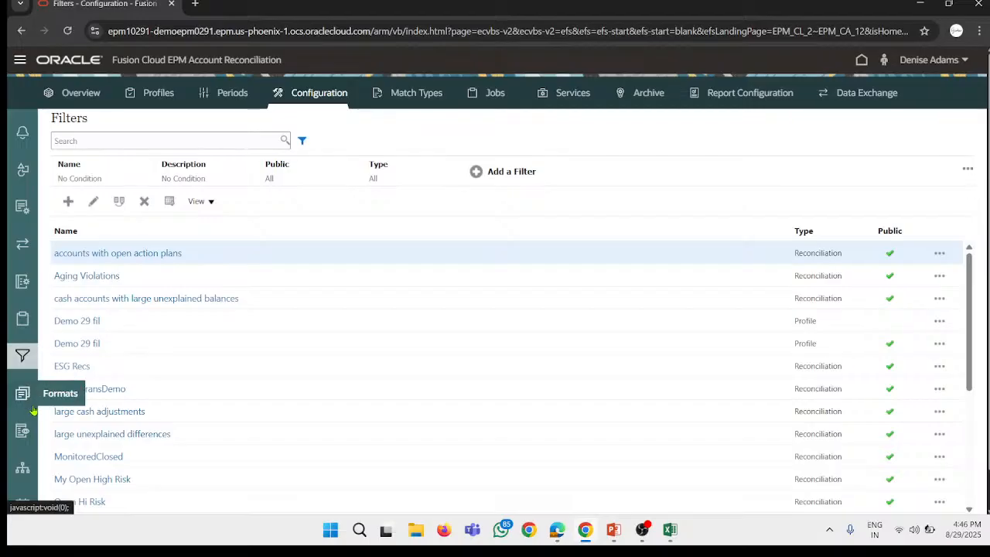
Step: Look over the Filters list in Configuration, and open the Periods list
scroll(27, 434, "down", 1)
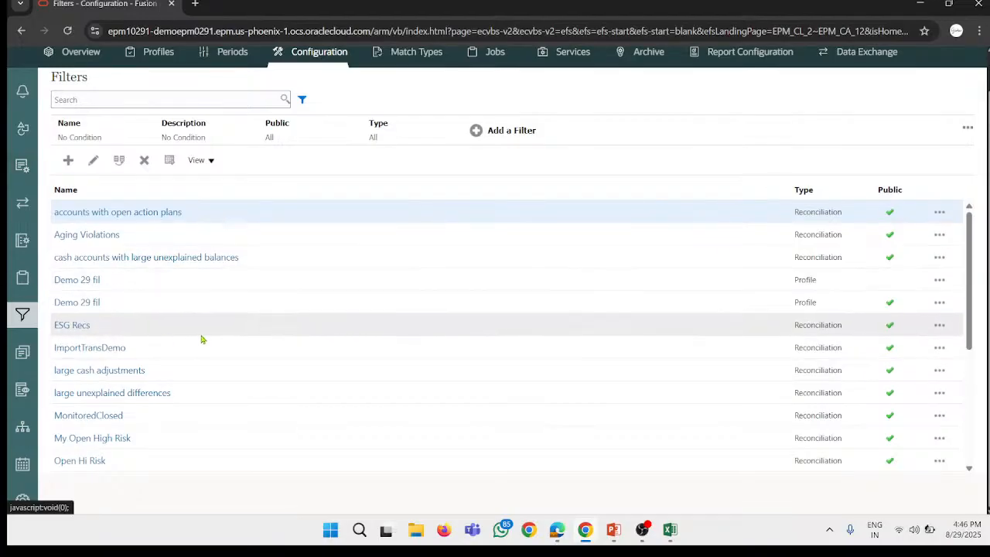
scroll(327, 247, "up", 1)
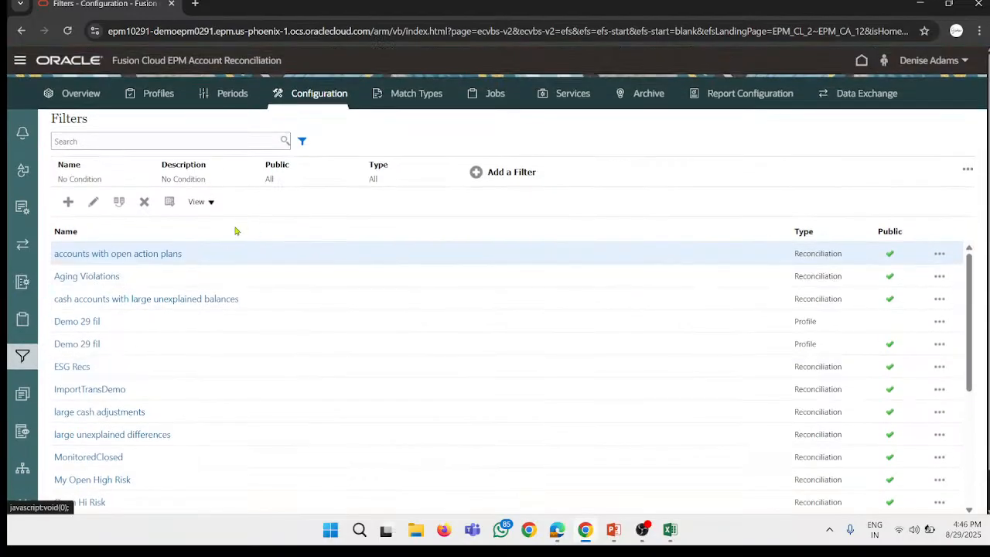
left_click(232, 92)
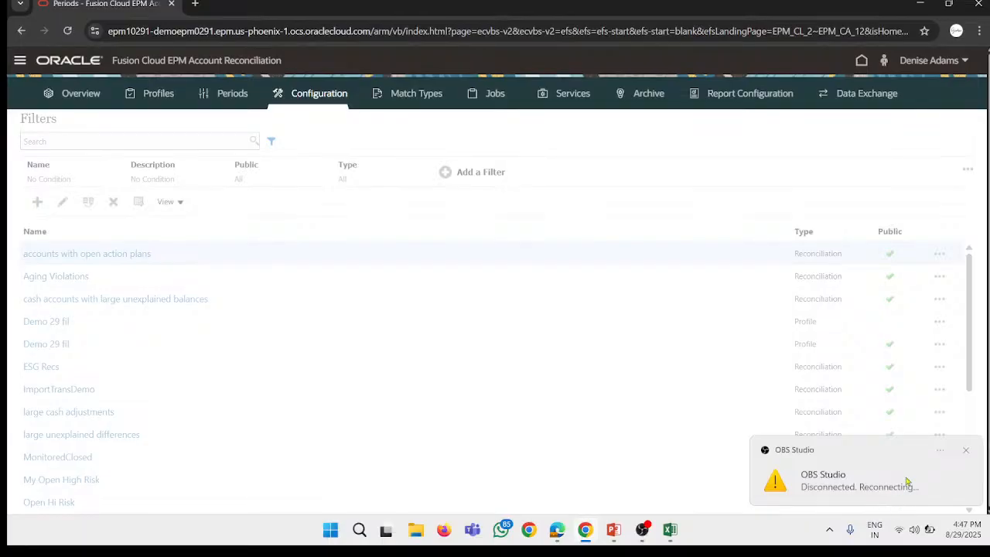
left_click(642, 531)
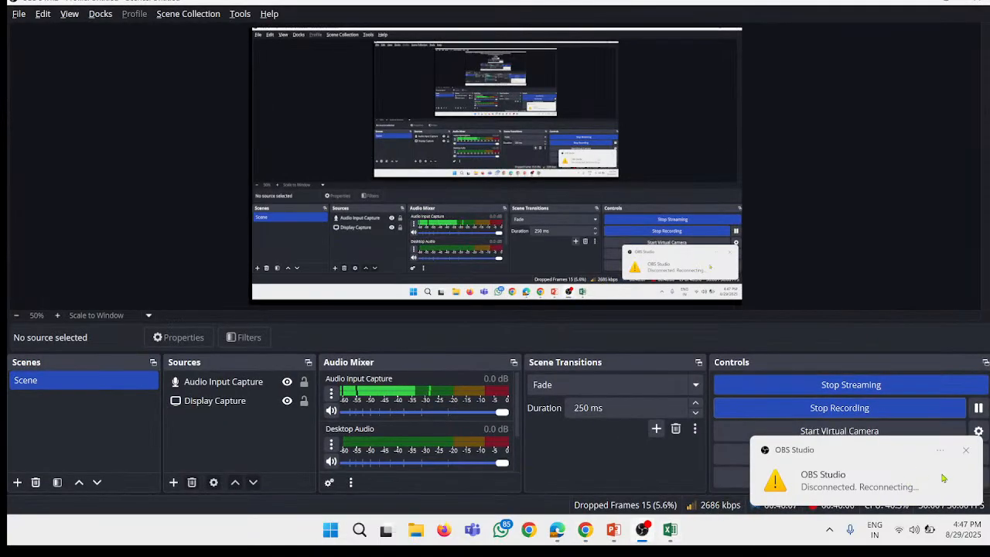
left_click(966, 453)
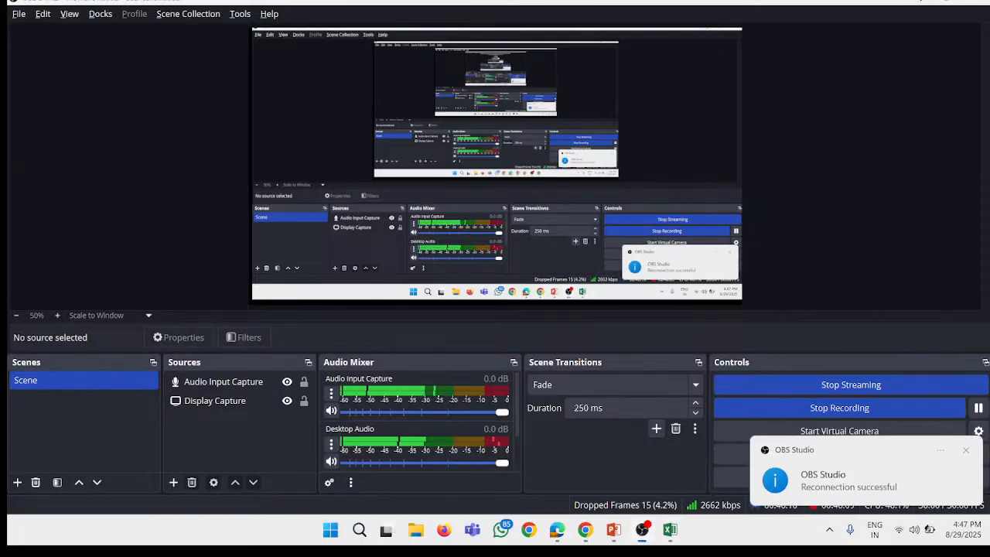
left_click(919, 2)
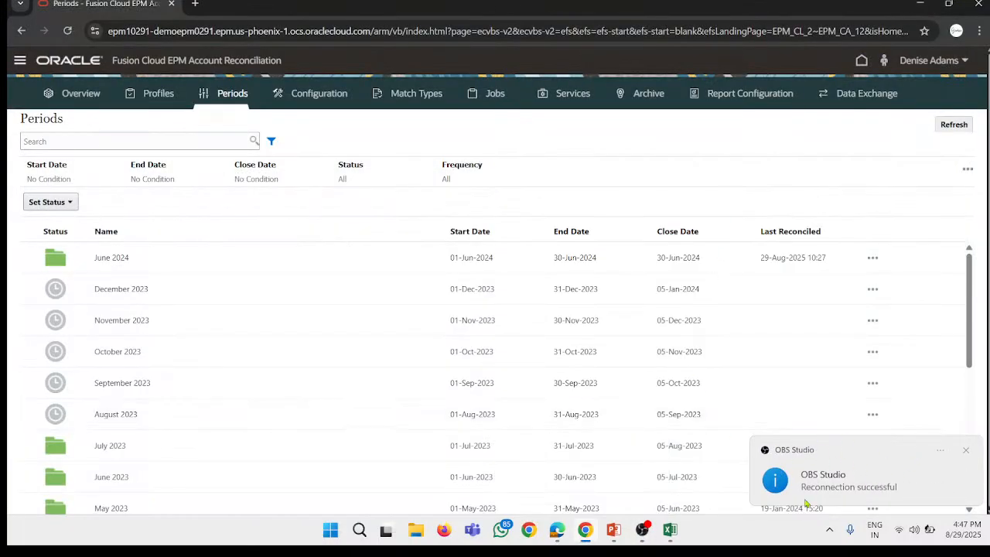
left_click(968, 450)
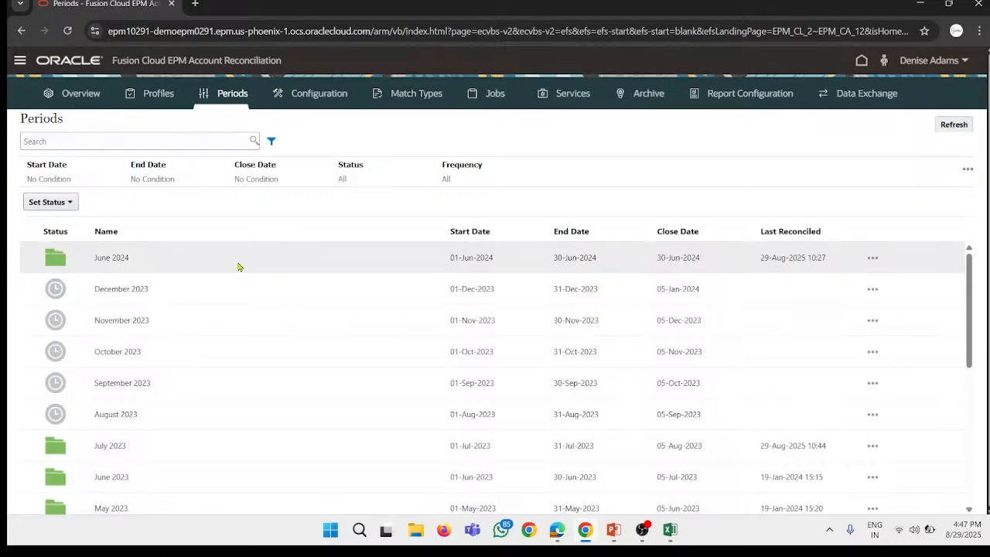
Step: Check the June 2024 period for missing reconciliations, export the resulting list to Excel, and close it
left_click(873, 260)
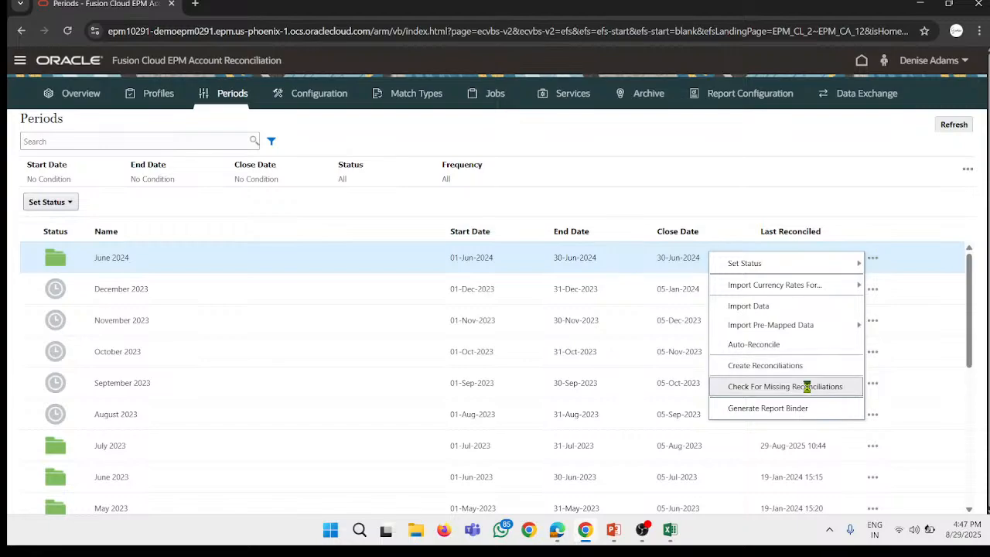
left_click(831, 386)
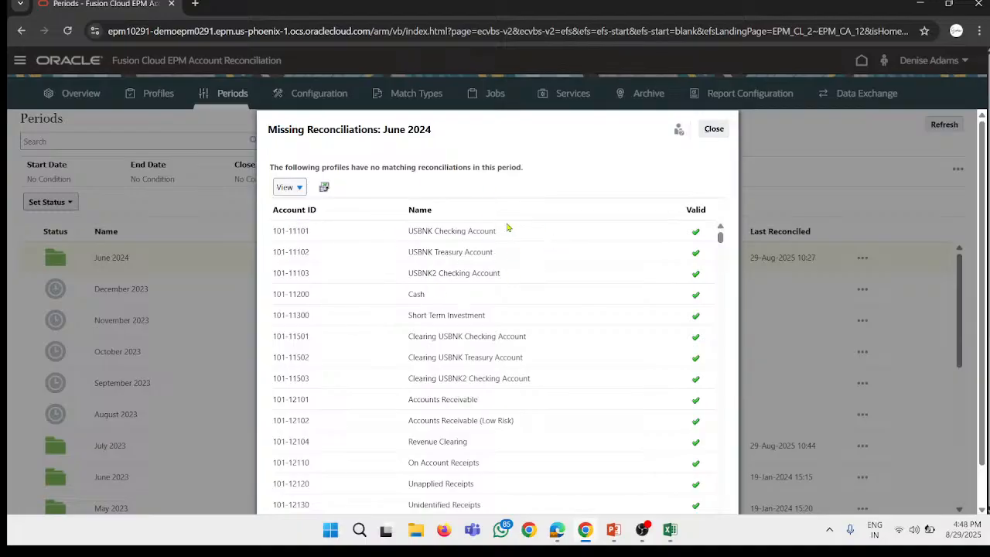
scroll(490, 289, "down", 3)
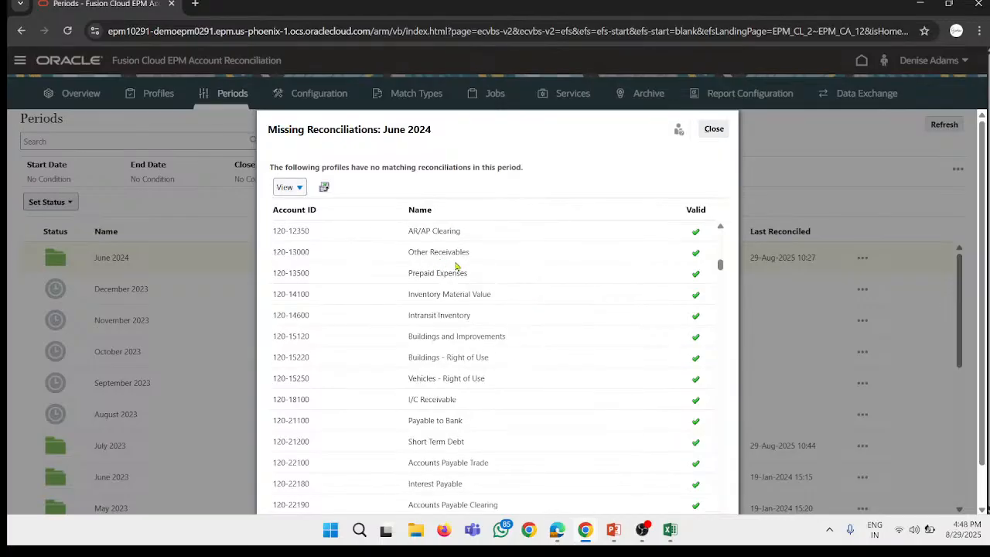
left_click(323, 189)
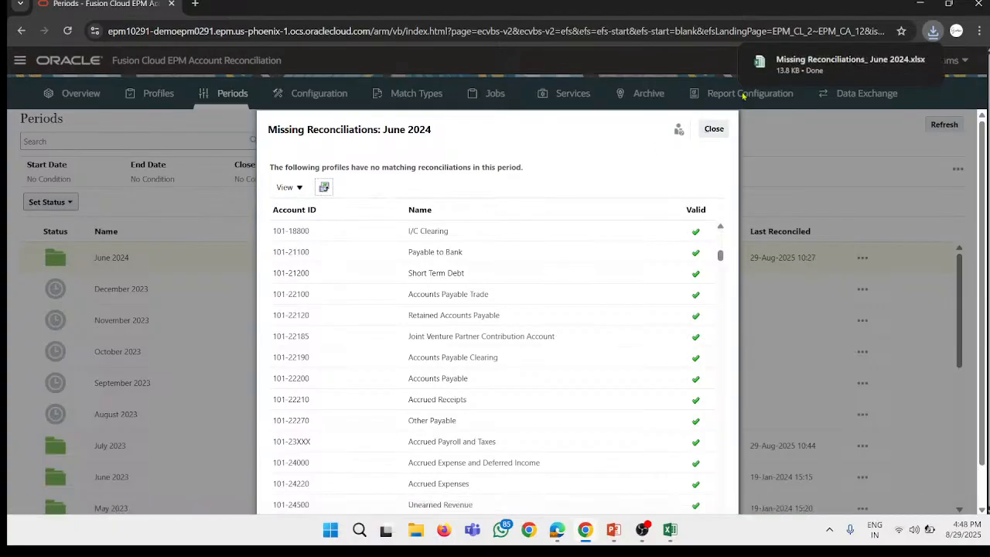
left_click(713, 130)
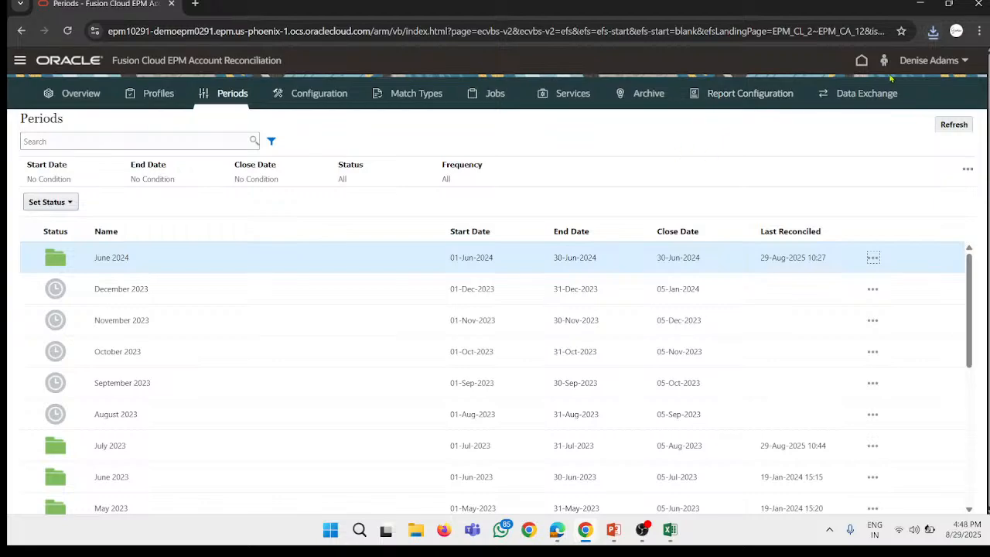
Step: Open the downloaded Missing Reconciliations_ June 2024.xlsx in Excel, review its account rows, and close the workbook
left_click(932, 31)
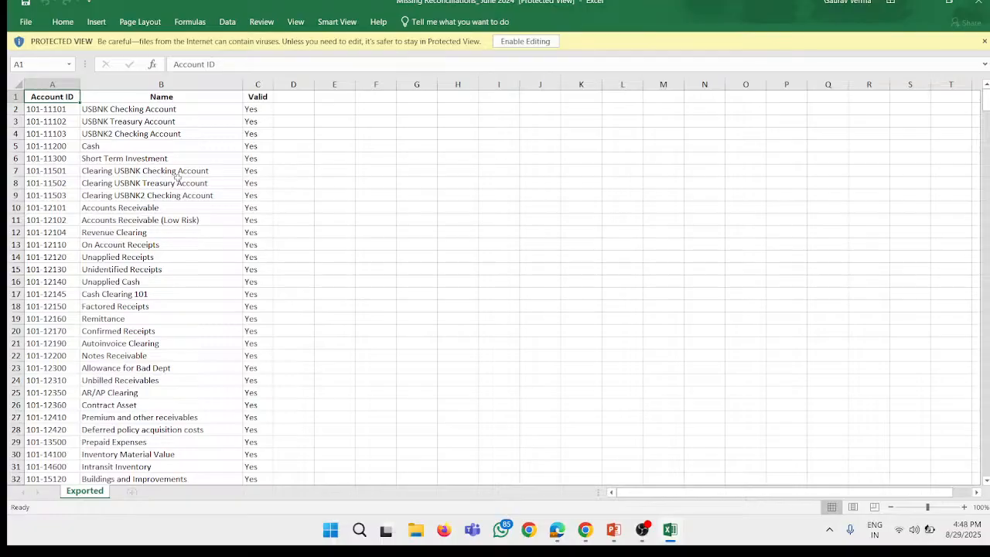
scroll(396, 287, "down", 20)
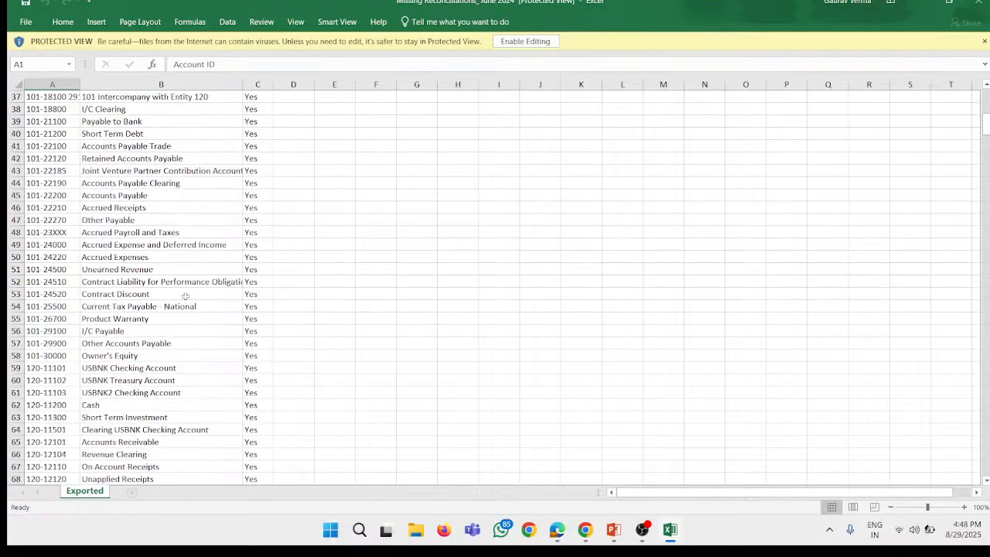
scroll(237, 266, "down", 20)
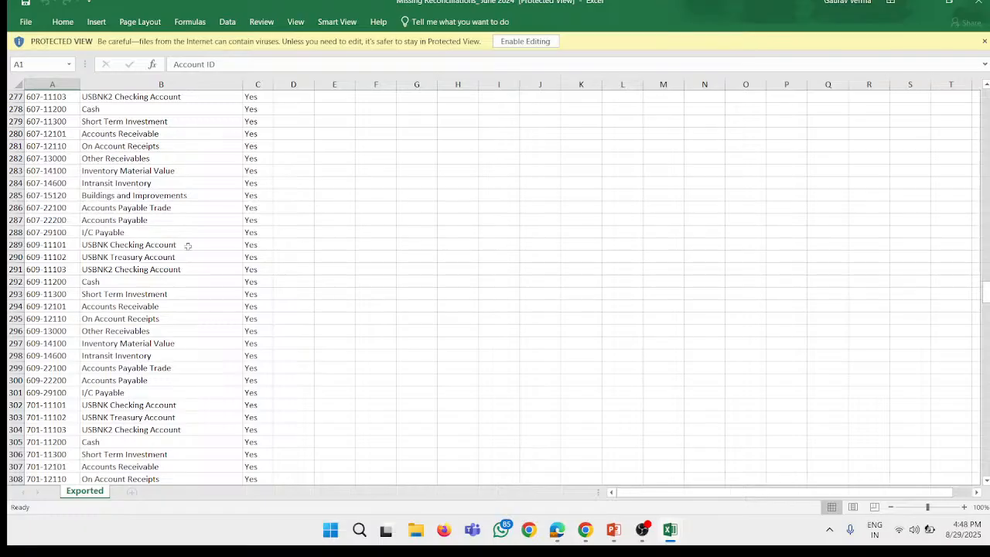
scroll(280, 177, "down", 13)
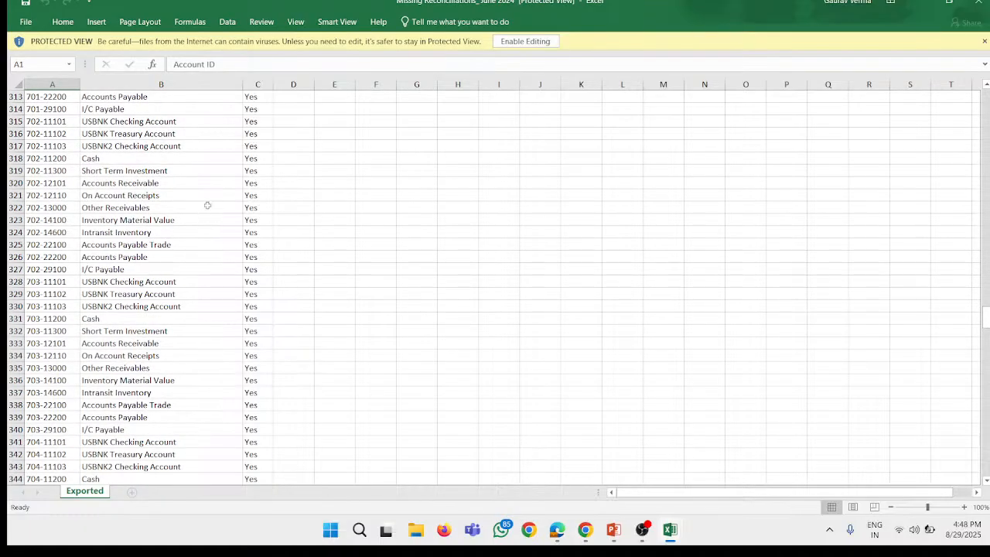
left_click(985, 4)
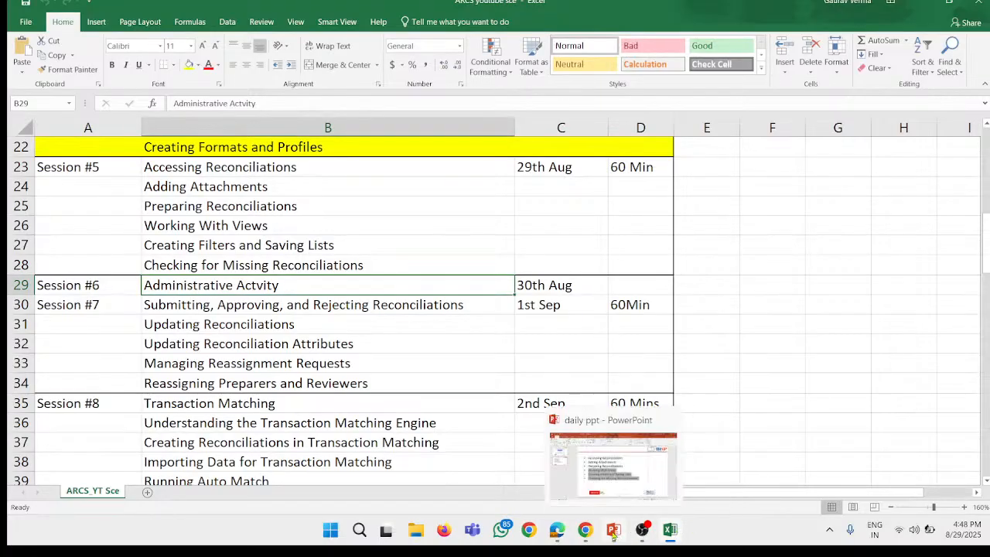
Step: Switch back to Account Reconciliation in Chrome, and open Reports
left_click(588, 533)
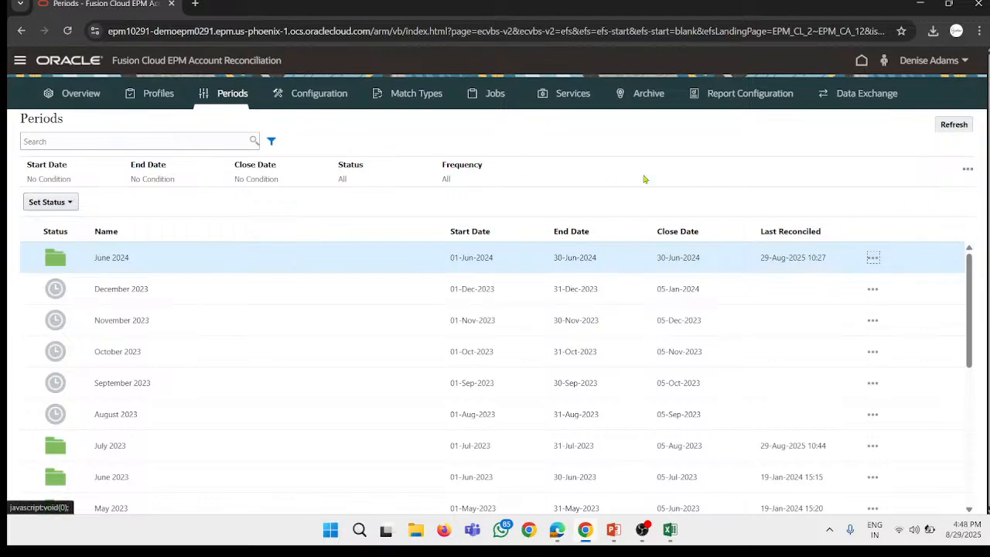
left_click(20, 61)
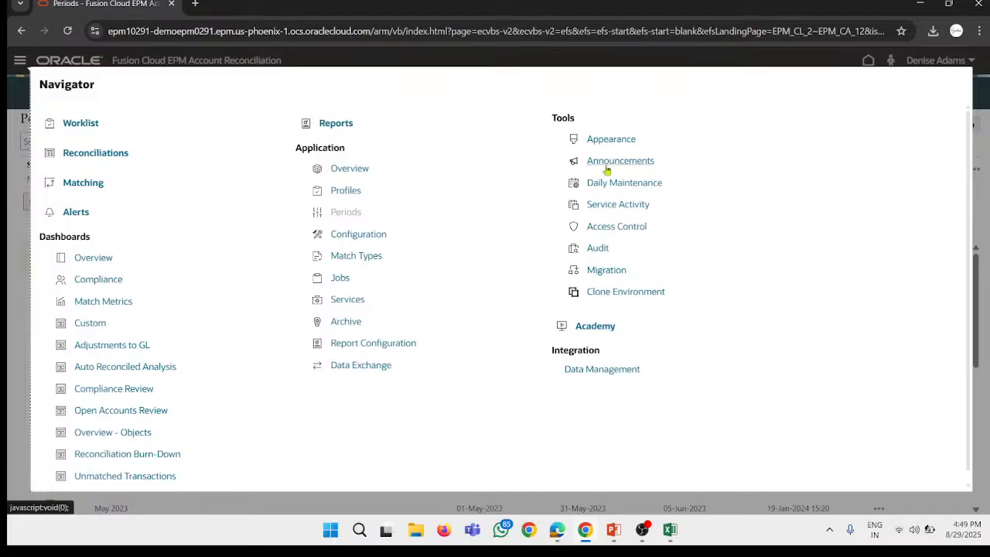
left_click(325, 128)
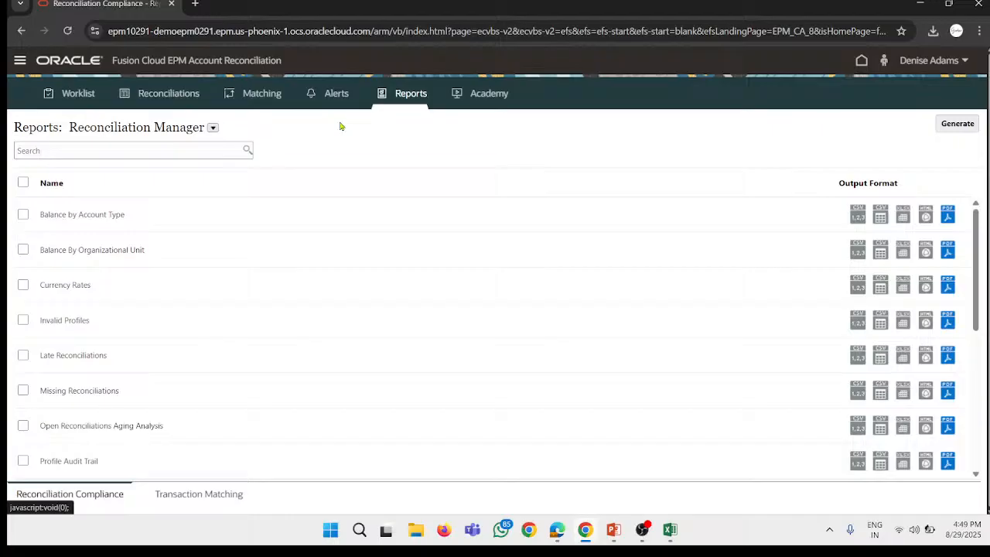
Step: Examine the reports in the Reconciliation Manager group and the other available report groups
scroll(78, 309, "down", 1)
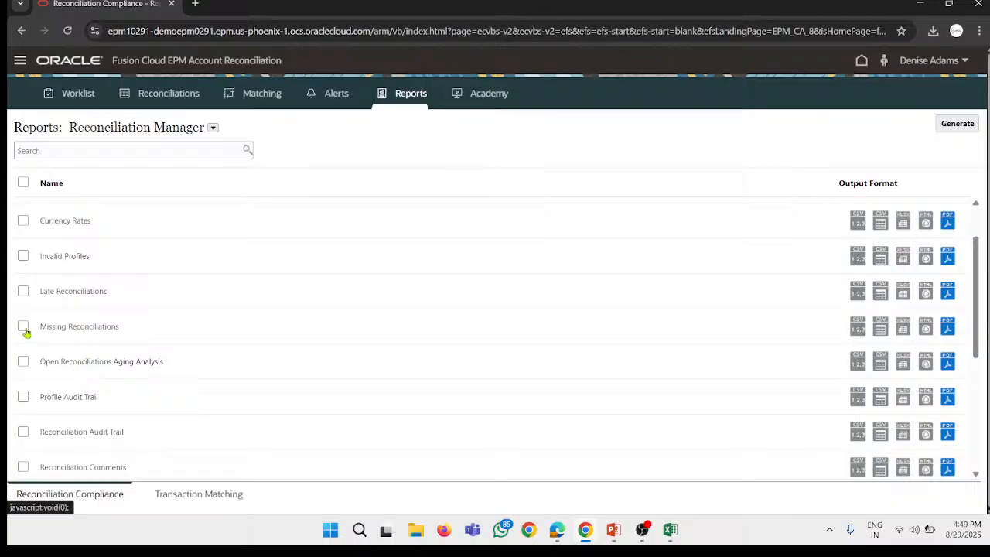
scroll(77, 255, "up", 1)
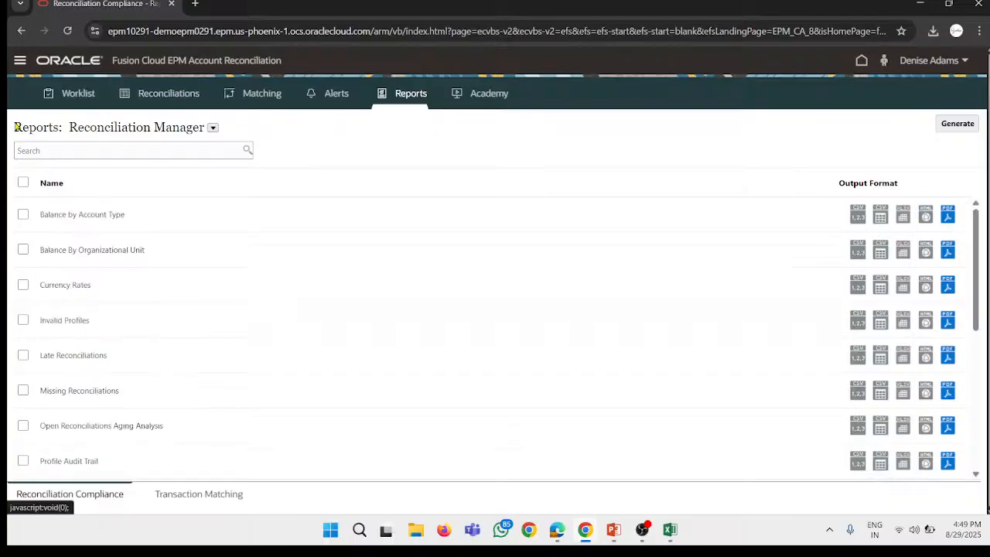
left_click(214, 128)
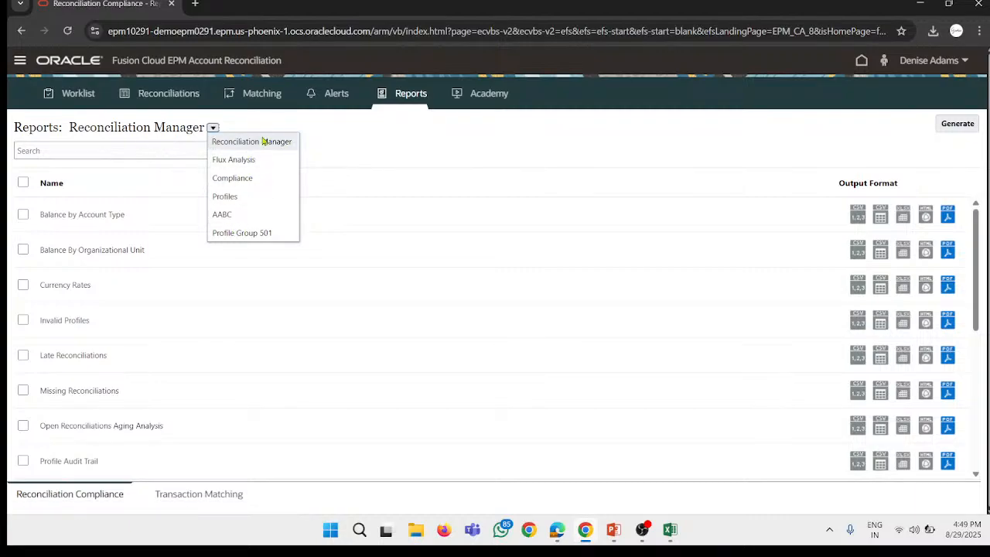
left_click(100, 266)
scroll(45, 398, "down", 2)
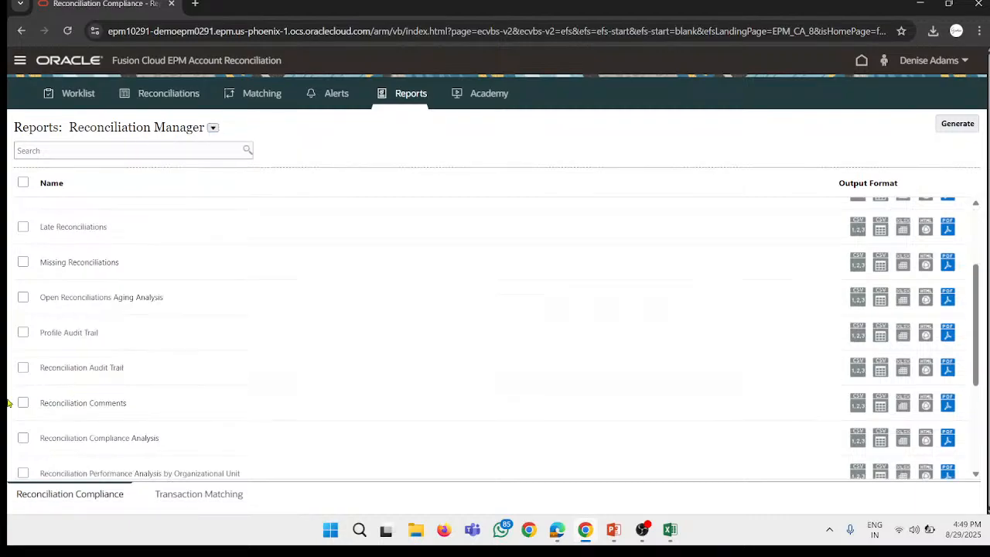
scroll(146, 343, "down", 5)
scroll(134, 376, "up", 5)
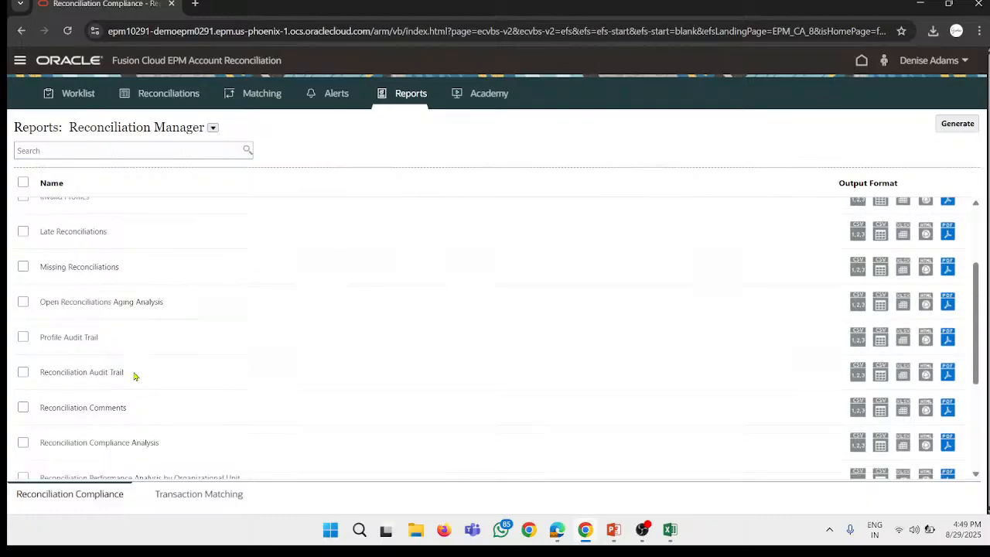
Step: Select the Missing Reconciliations report with the tabular CSV output format, and start generating it
left_click(24, 266)
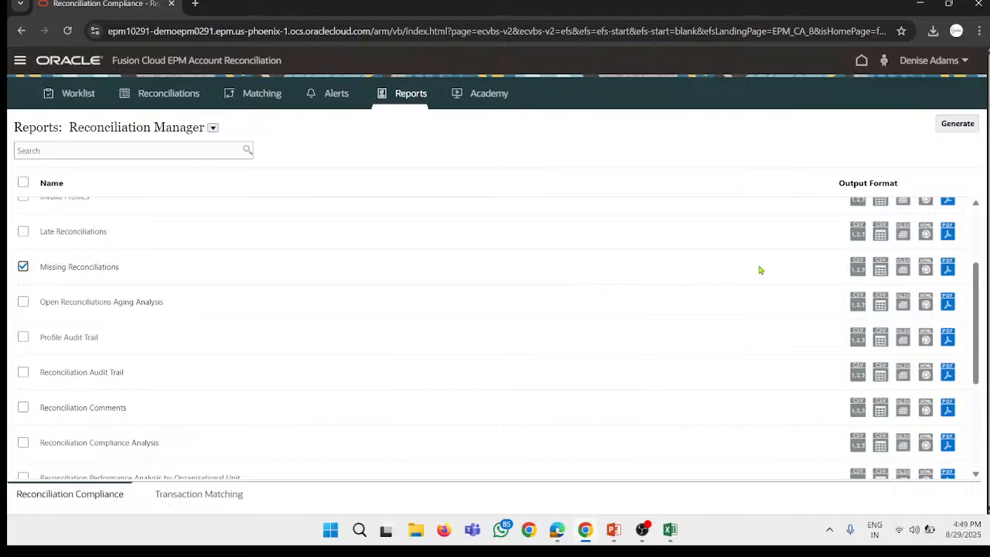
left_click(881, 269)
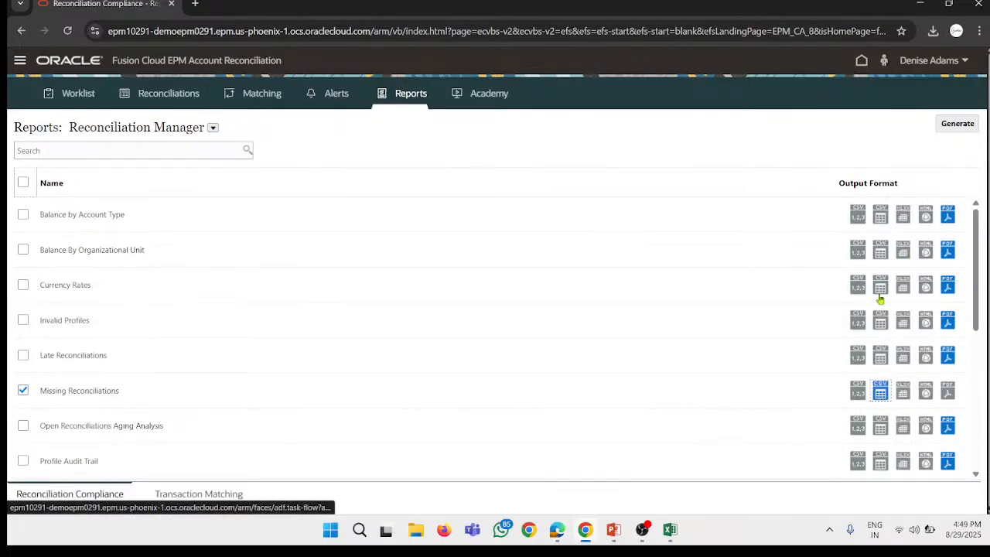
left_click(957, 123)
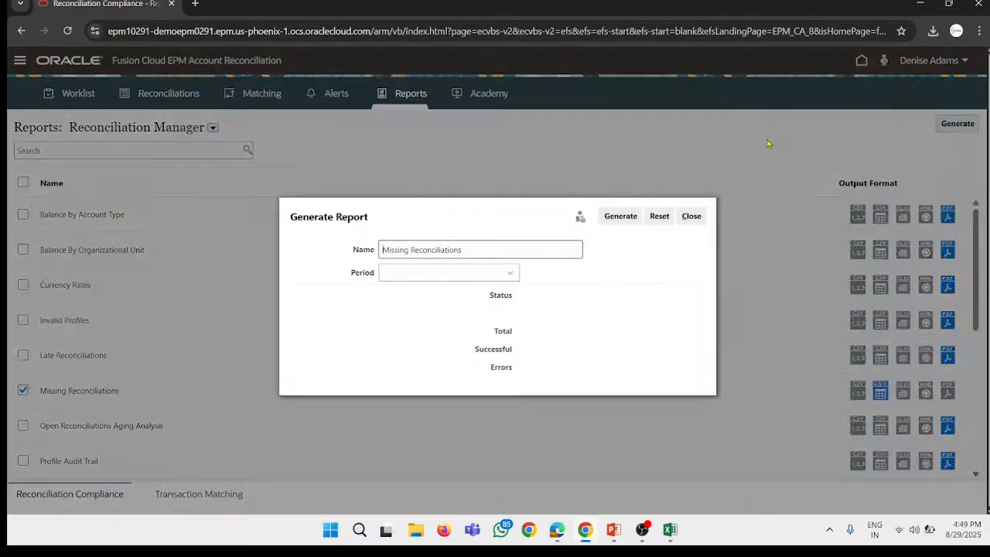
Step: Name the generated report missing reco file
left_click(431, 250)
key("ctrl+a")
key("BackSpace")
Step: Set the start date of the report's period range to 01/06/24
left_click(458, 273)
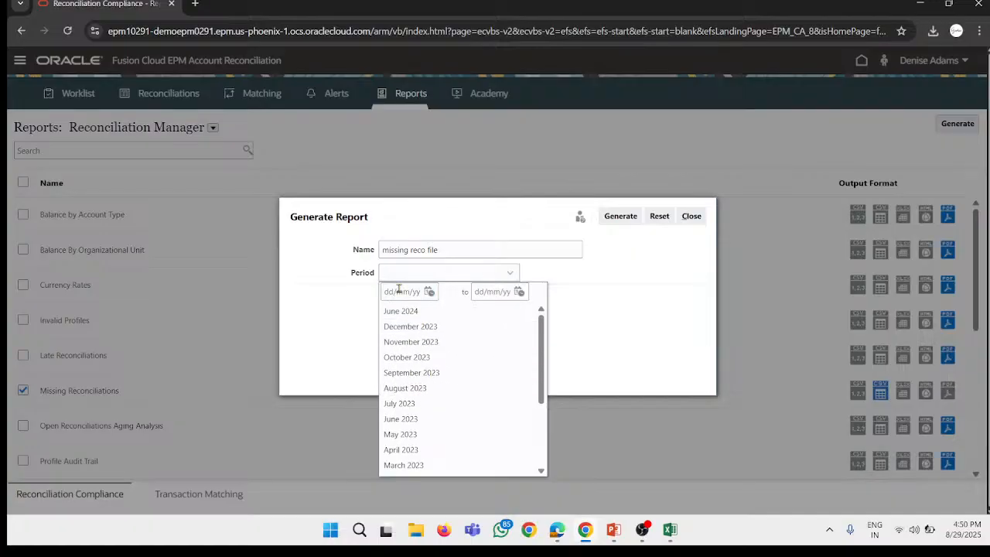
left_click(429, 292)
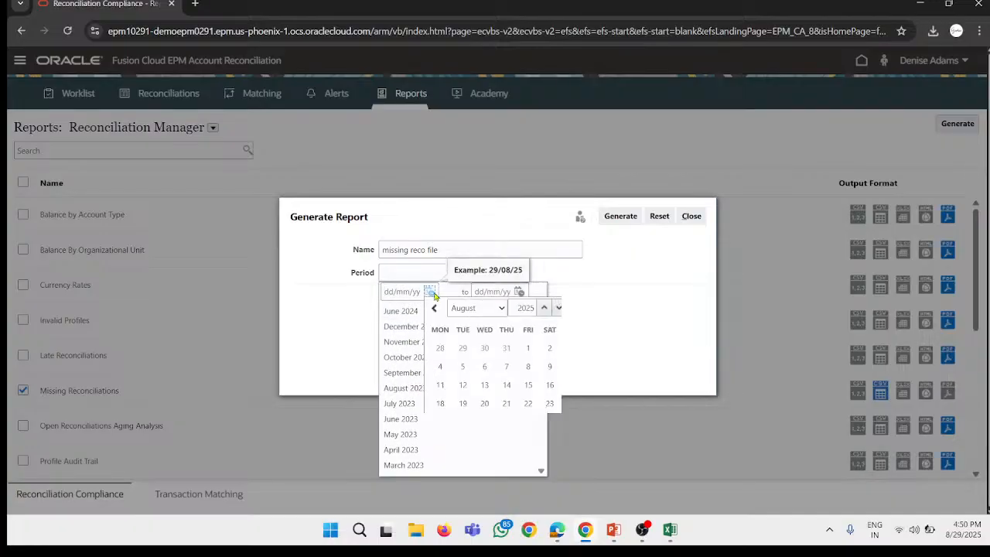
left_click(454, 310)
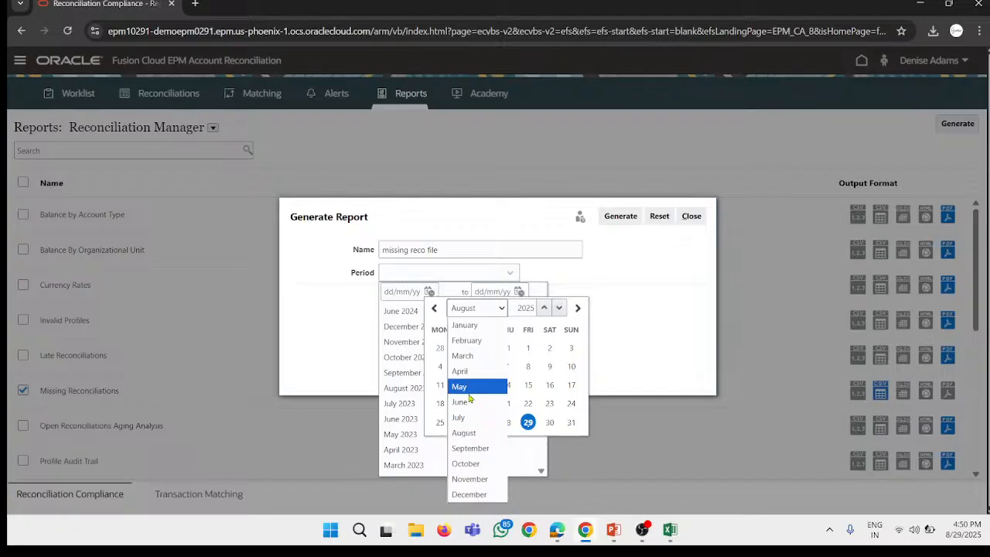
left_click(469, 408)
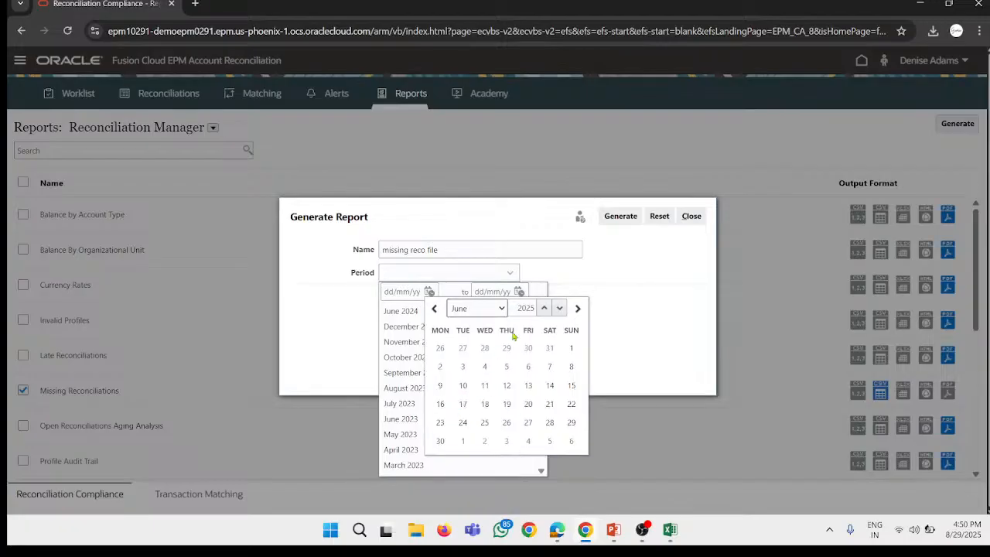
left_click(544, 309)
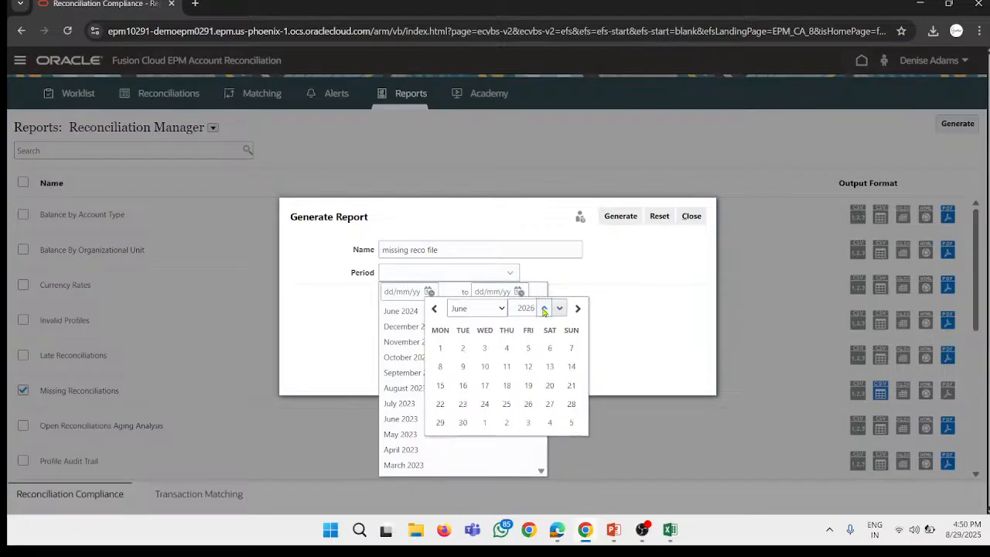
left_click(557, 309)
left_click(557, 308)
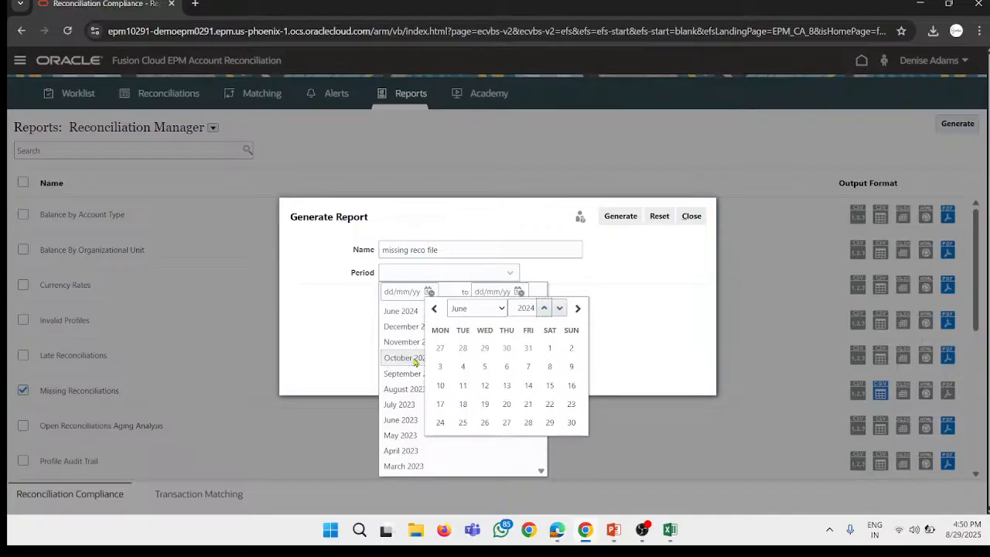
left_click(549, 348)
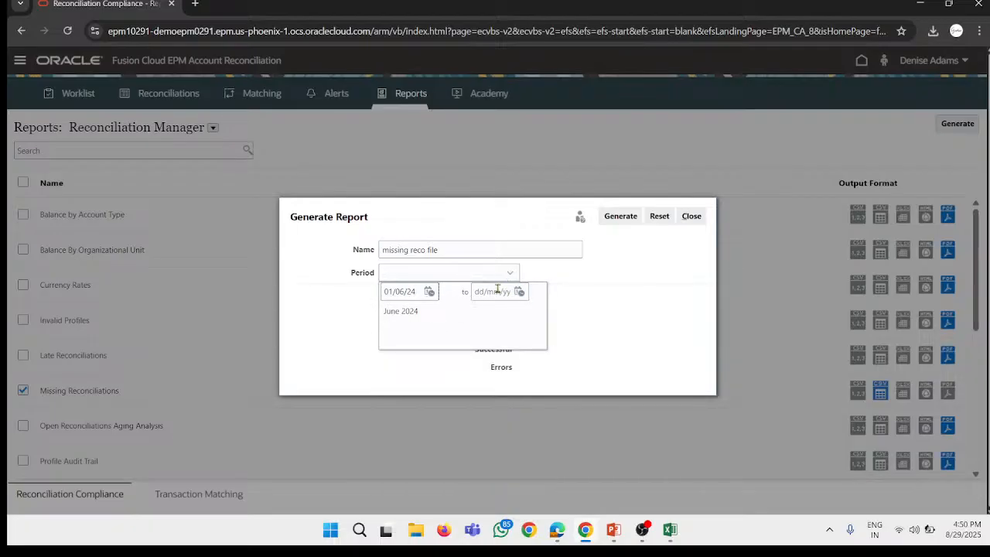
Step: Set the end date of the report's period range to 31/07/24 and generate the report
left_click(519, 292)
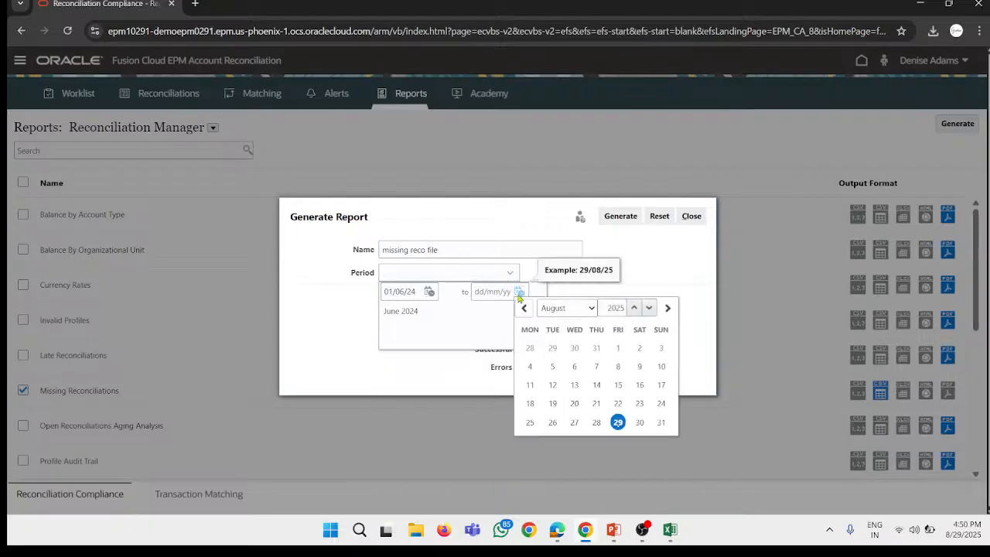
left_click(583, 310)
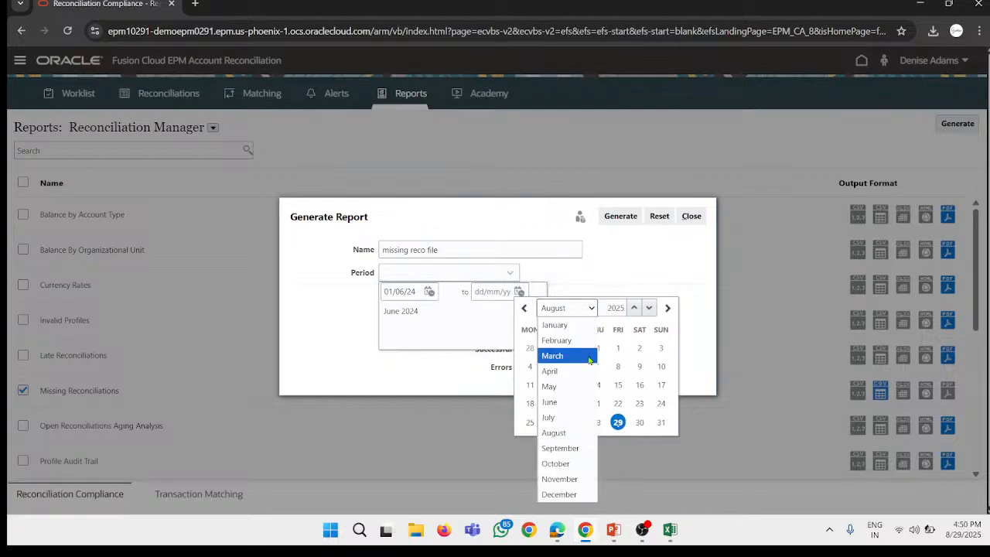
left_click(563, 417)
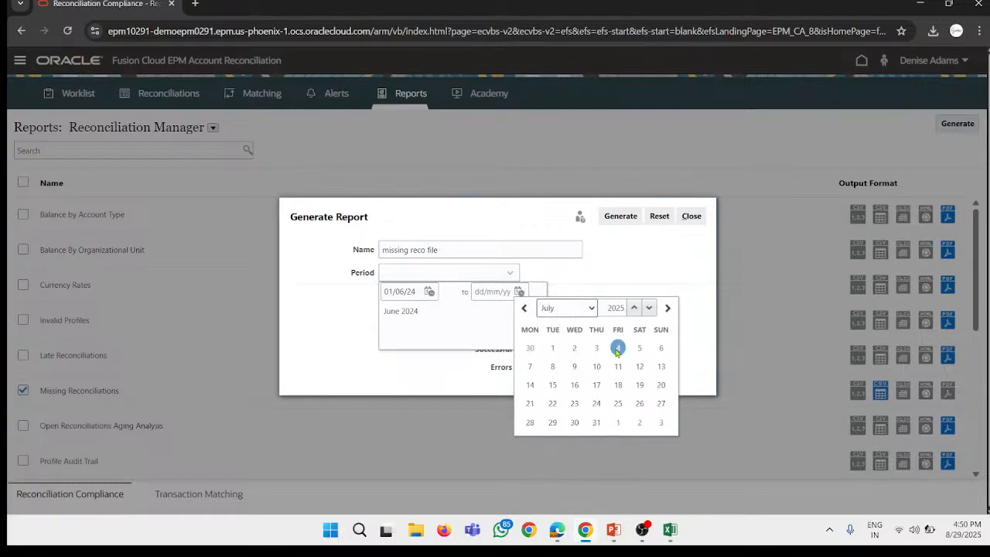
left_click(649, 309)
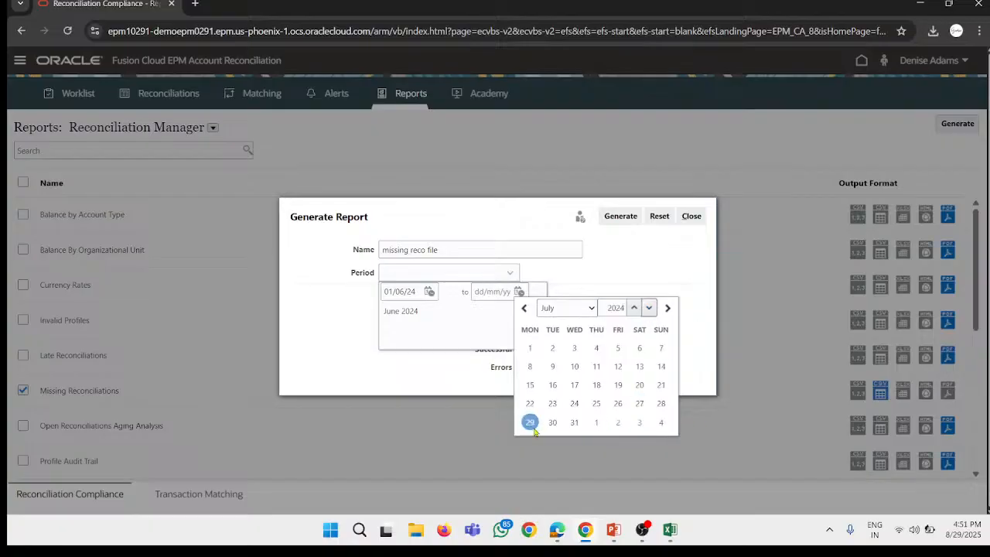
left_click(574, 423)
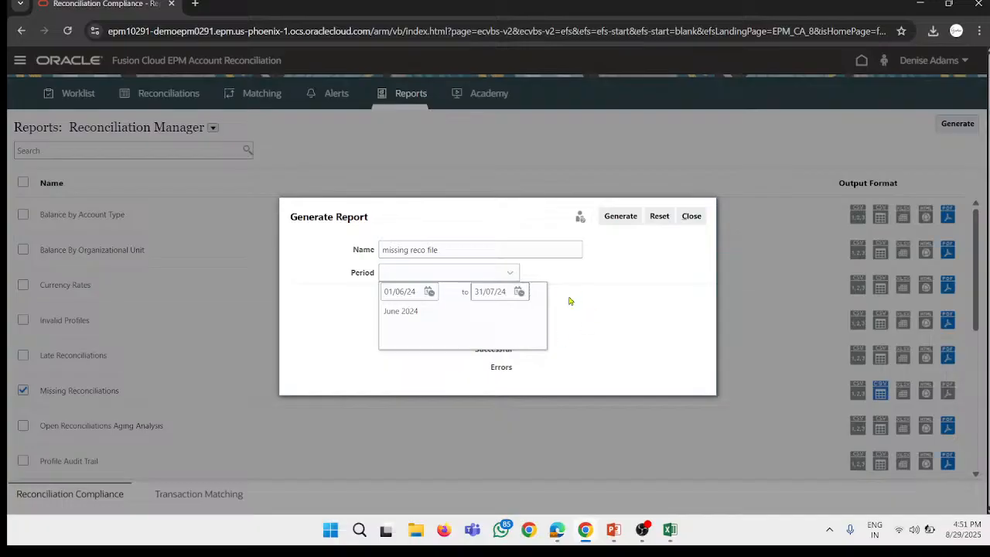
left_click(610, 317)
left_click(621, 216)
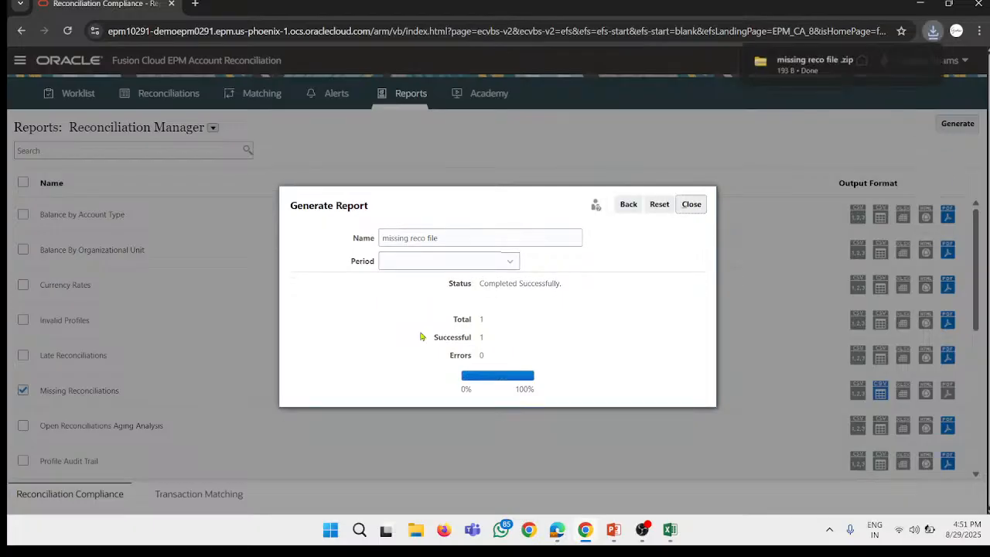
Step: Open the Missing Reconciliations file from the downloaded missing reco file archive and examine its contents
left_click(822, 62)
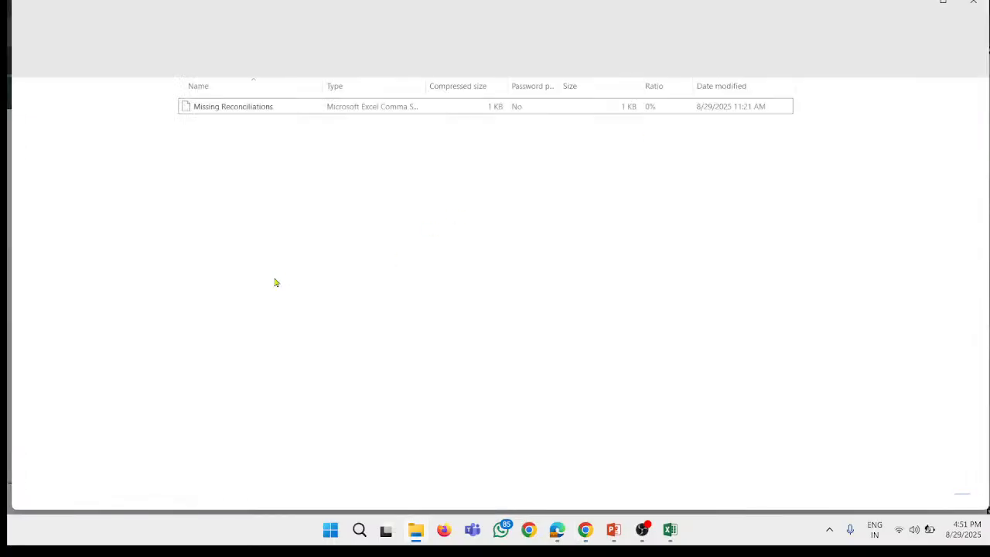
double_click(229, 106)
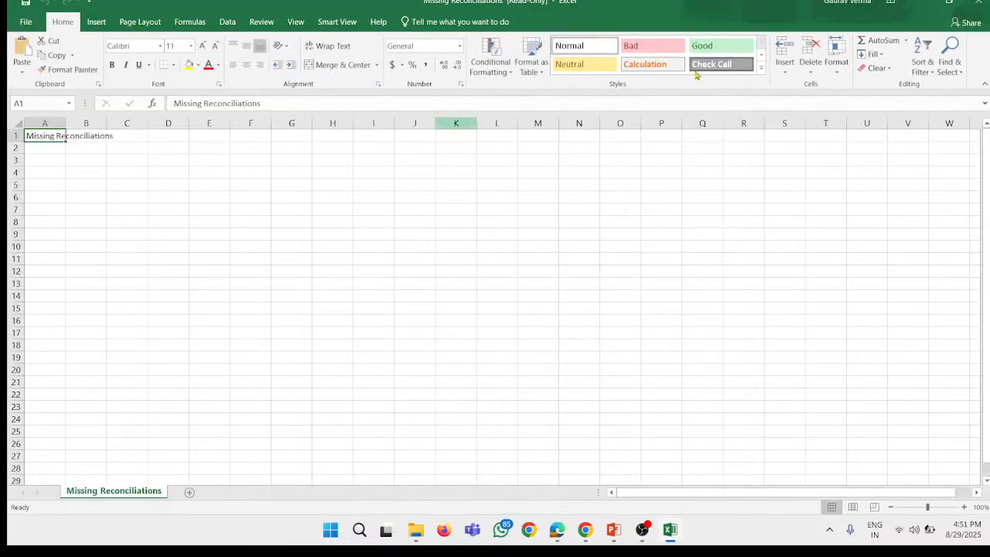
scroll(146, 156, "down", 4)
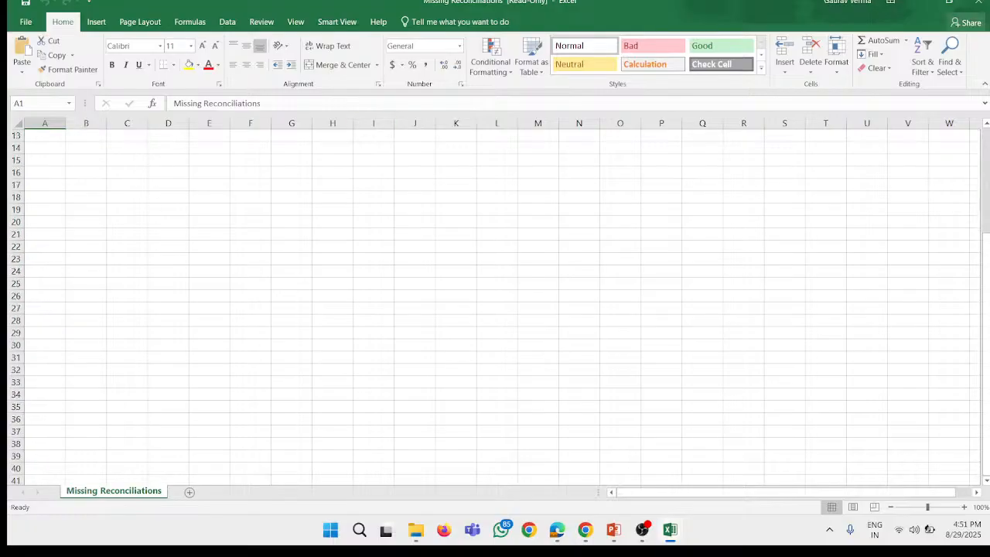
left_click(919, 4)
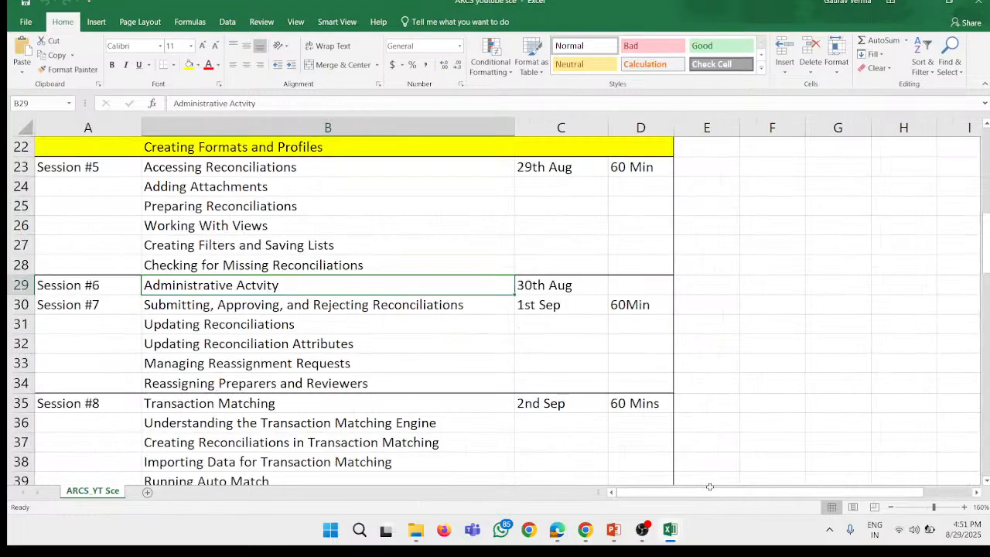
Step: Return to the report generation dialog in the browser and choose June 2024 as the report's period
left_click(586, 530)
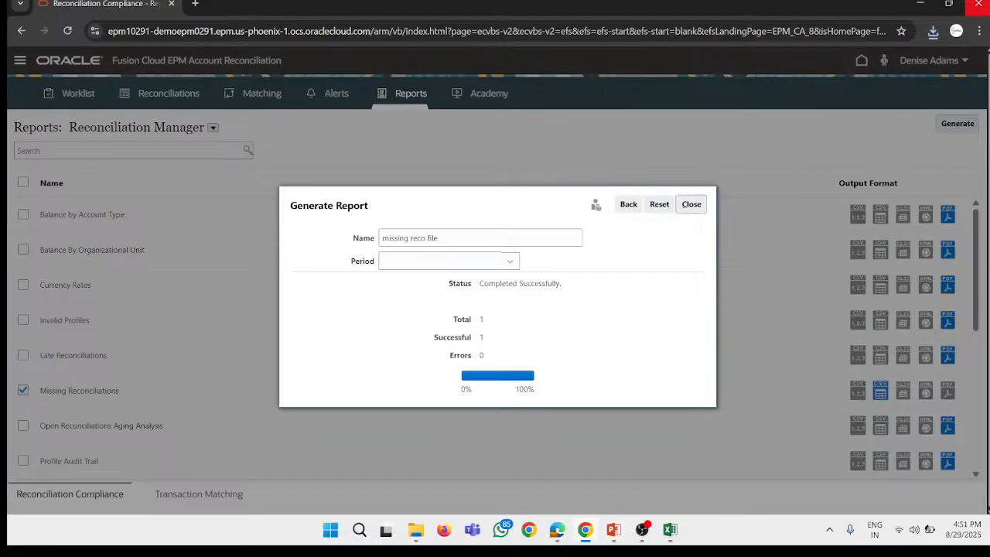
left_click(495, 261)
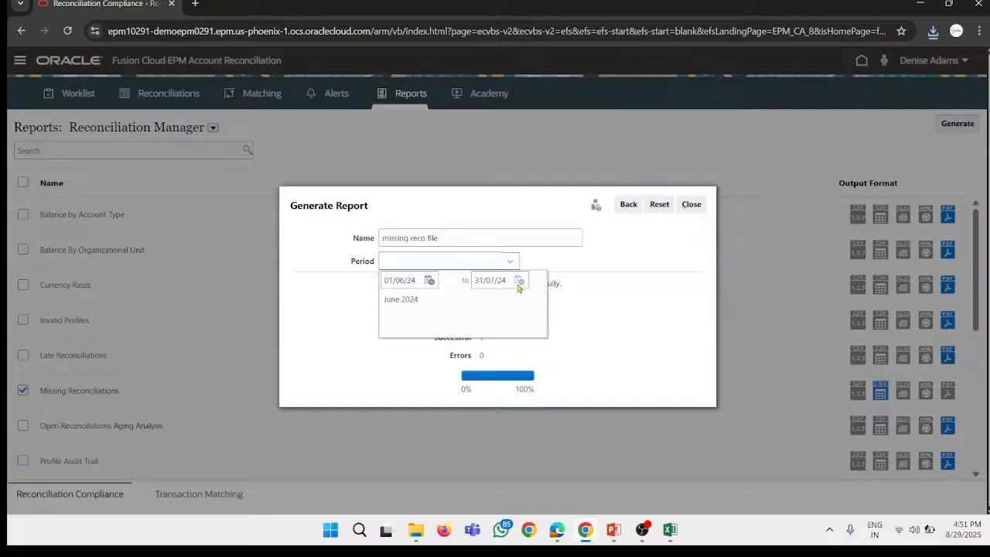
left_click(447, 297)
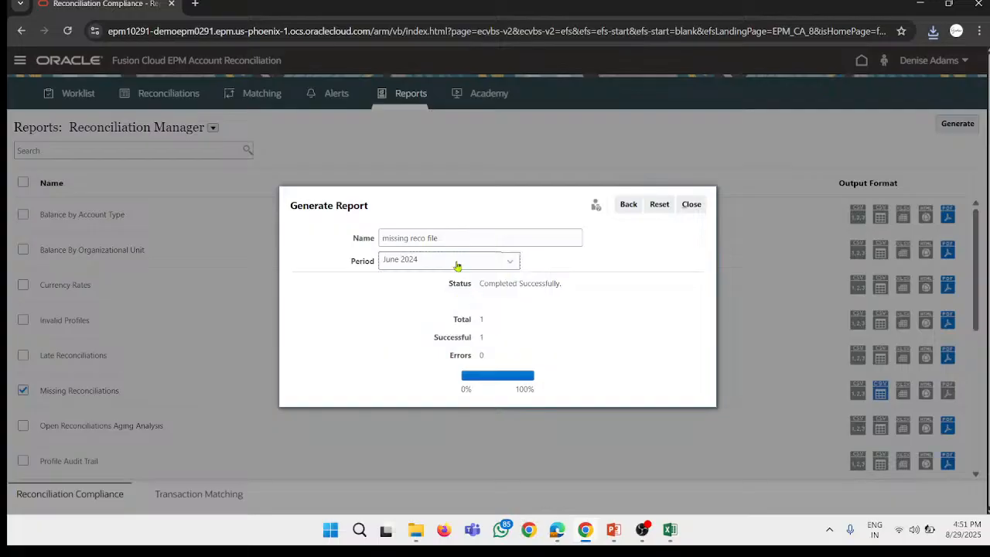
left_click(457, 262)
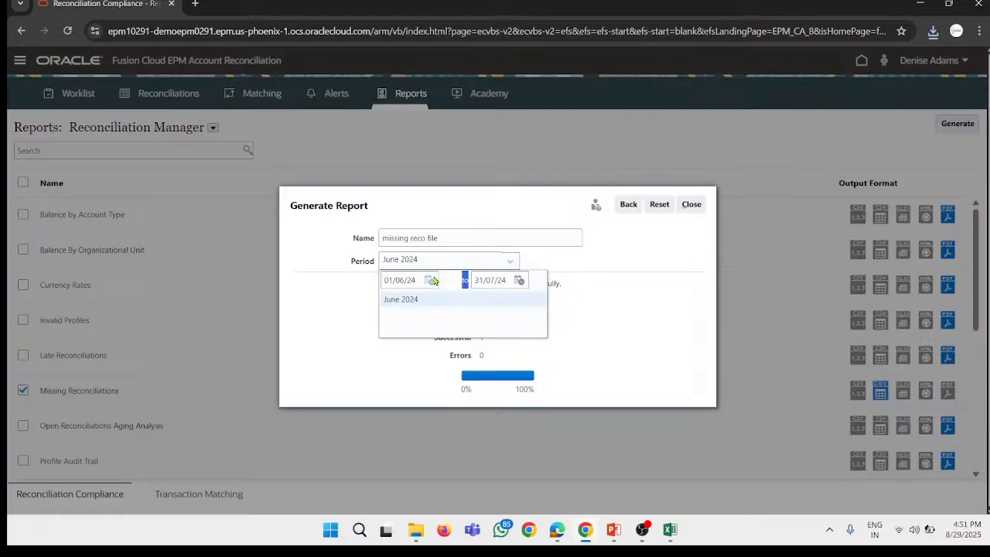
left_click(431, 279)
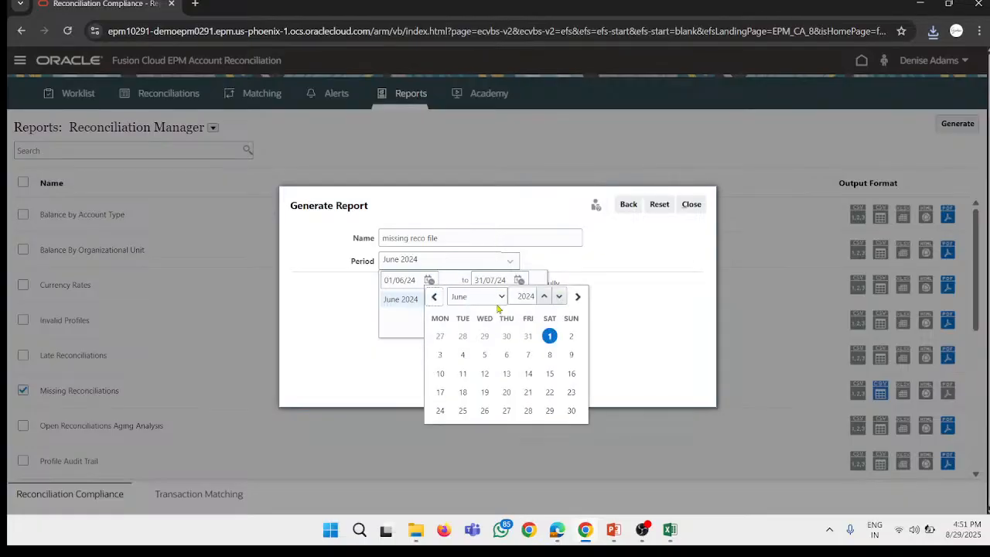
left_click(496, 297)
left_click(656, 320)
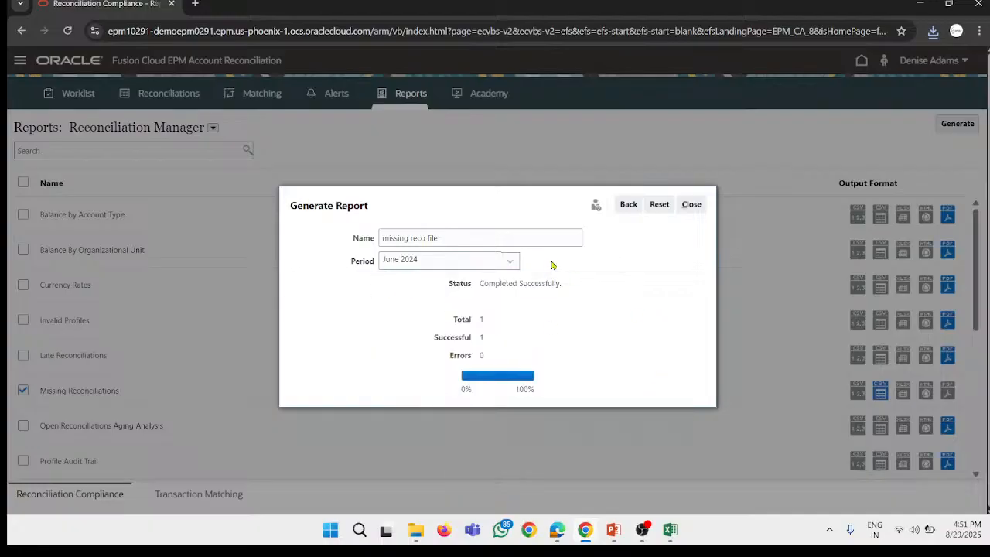
Step: Set the start date of the report's period range to 01/07/24
left_click(475, 264)
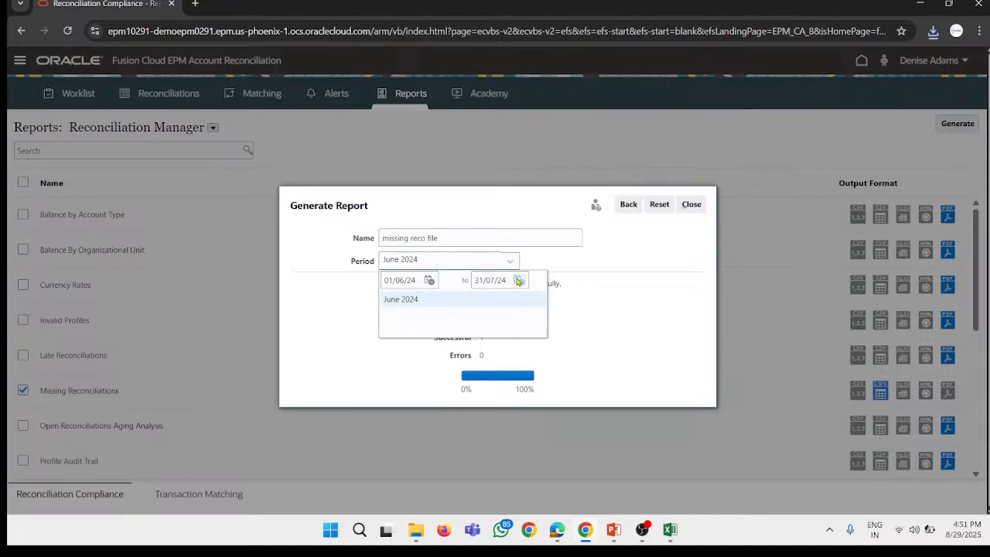
left_click(518, 281)
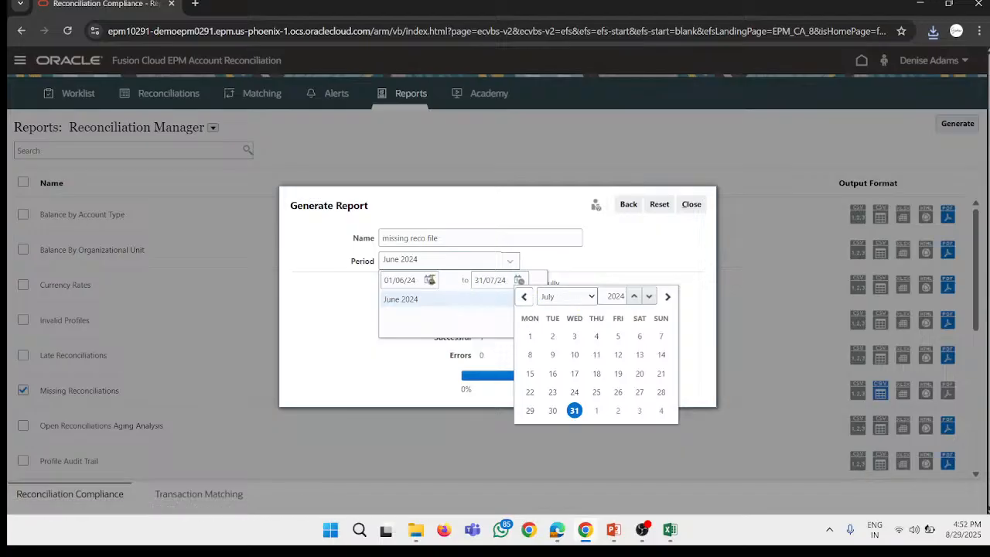
left_click(430, 281)
left_click(481, 300)
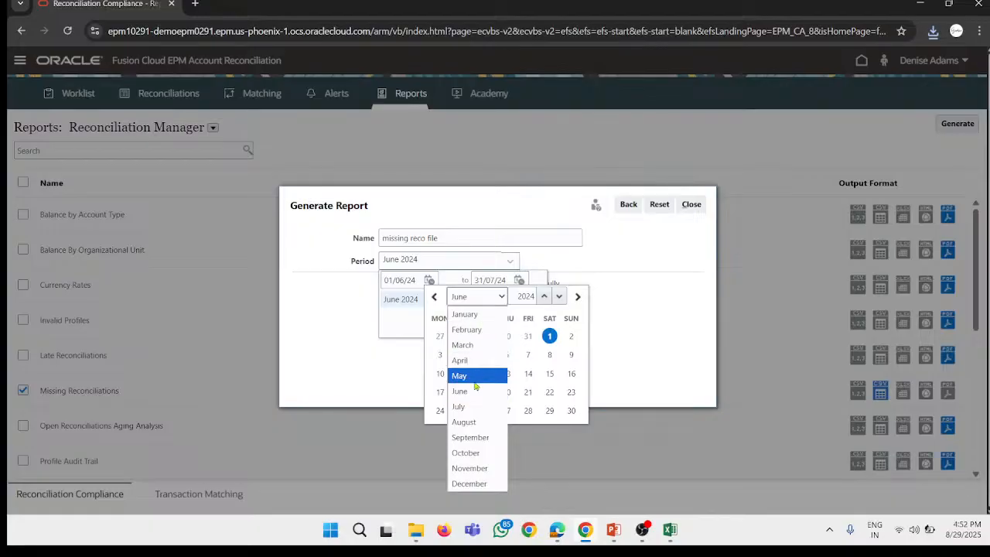
left_click(462, 406)
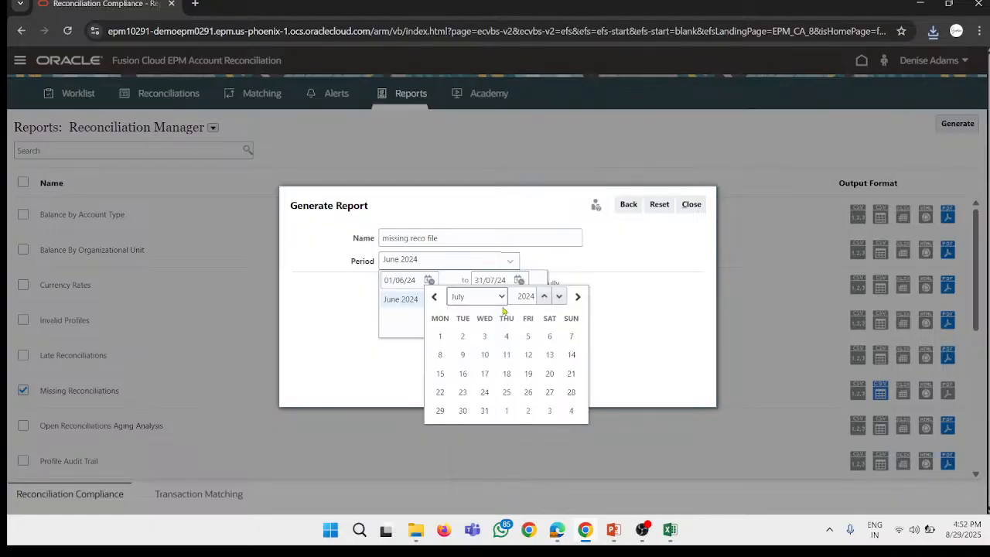
left_click(440, 336)
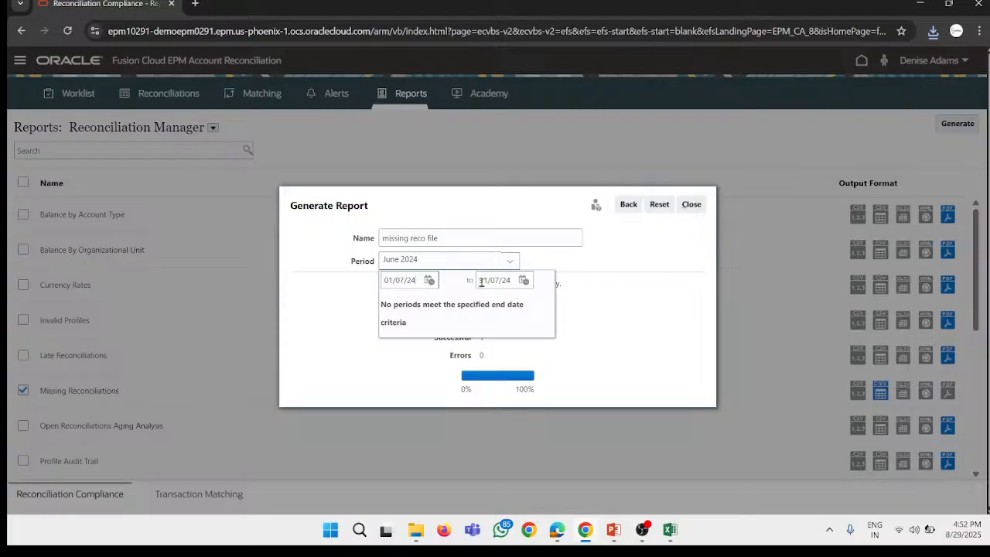
Step: Set the end date of the report's period range to 31/08/24 and check which periods it offers
left_click(523, 281)
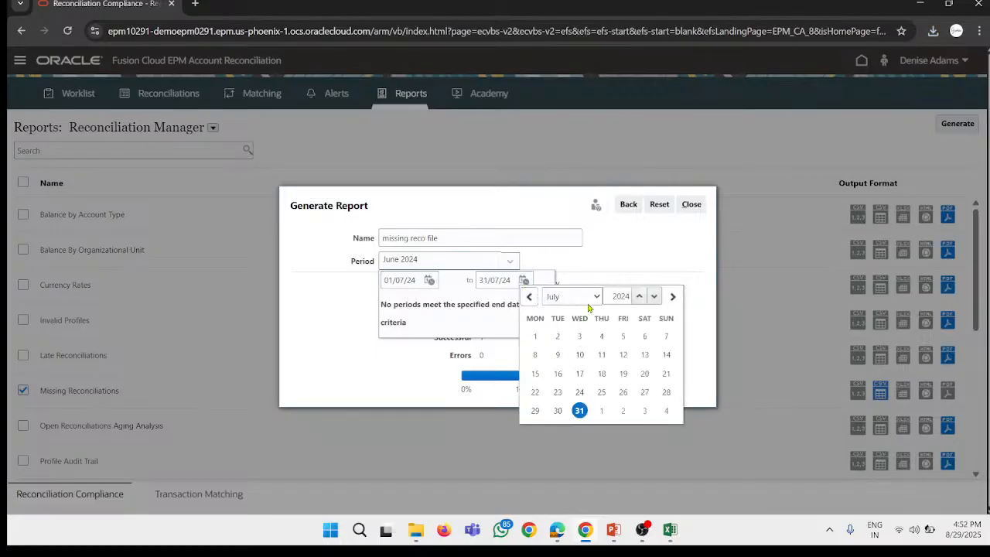
left_click(590, 298)
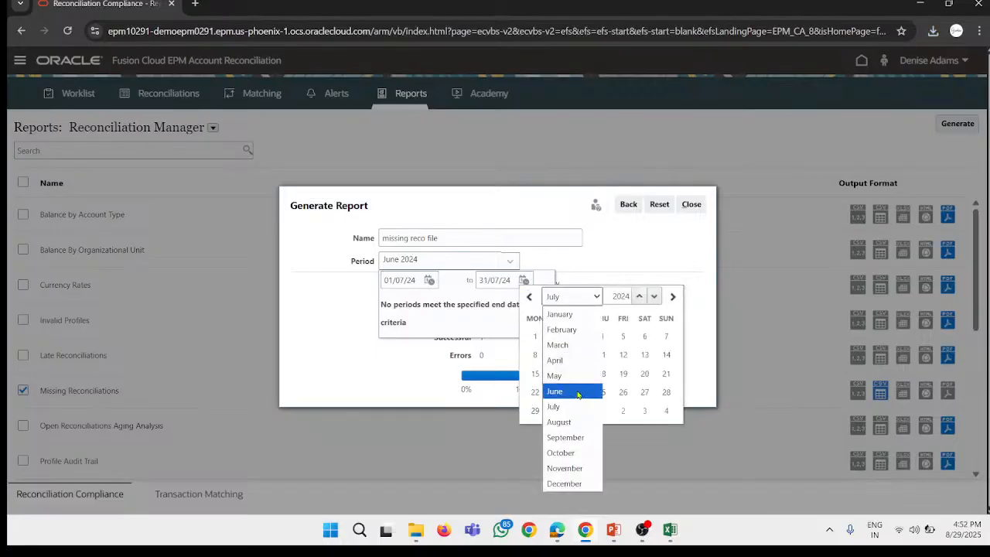
left_click(582, 422)
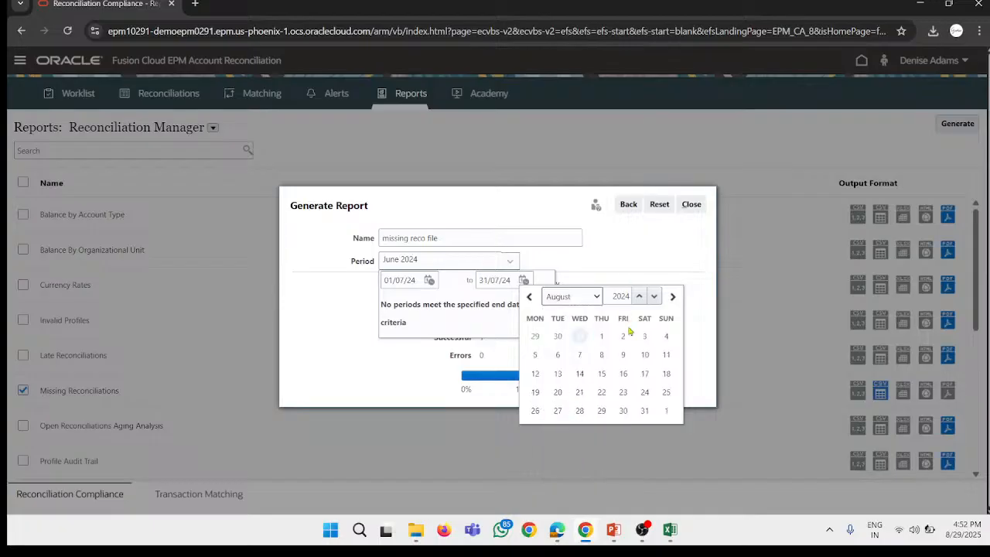
left_click(645, 410)
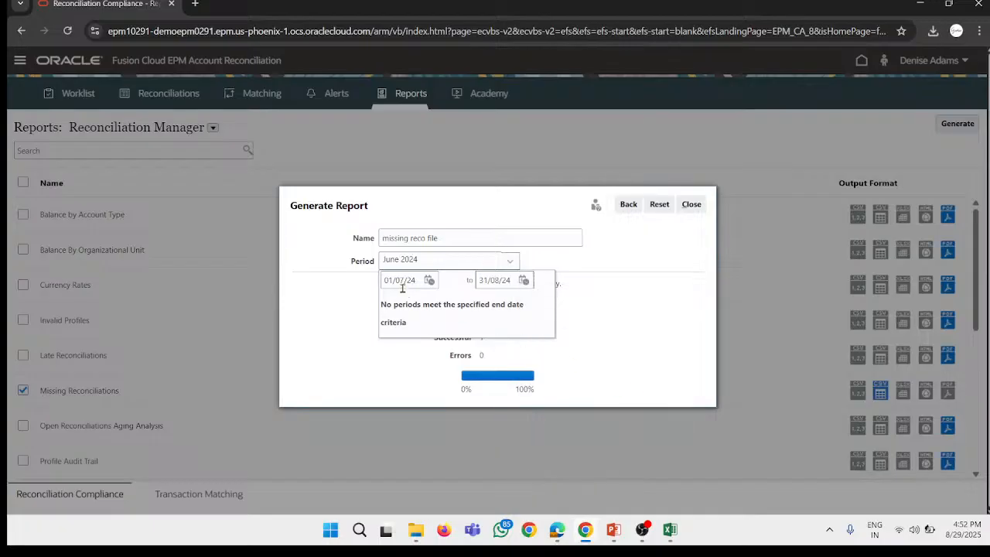
double_click(488, 306)
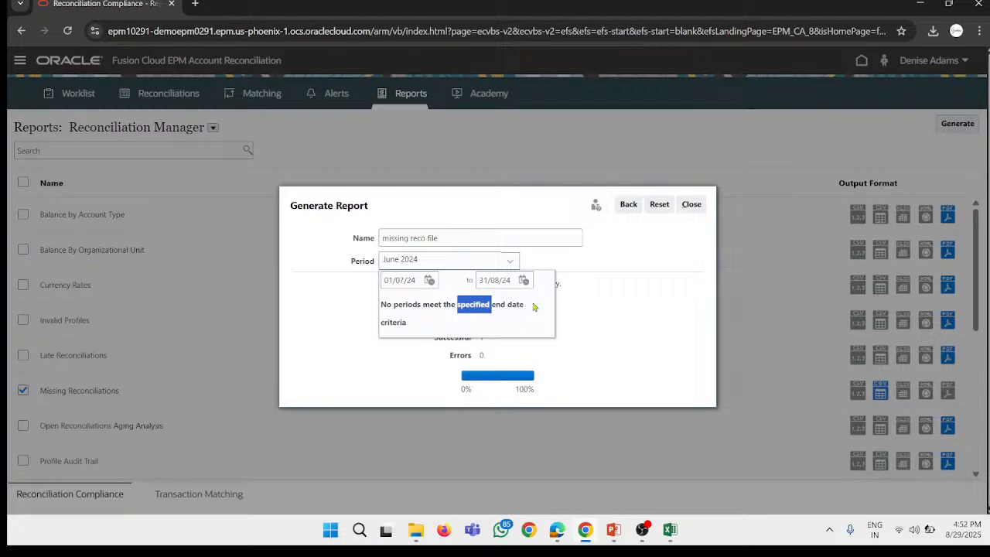
Step: Reset the report generation settings to clear the chosen period
left_click(490, 280)
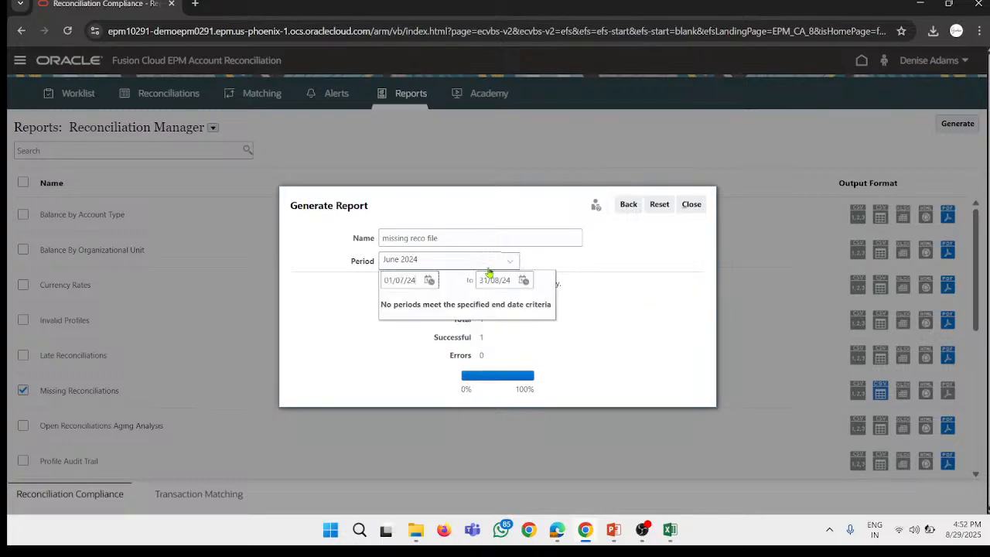
left_click(439, 263)
left_click(490, 264)
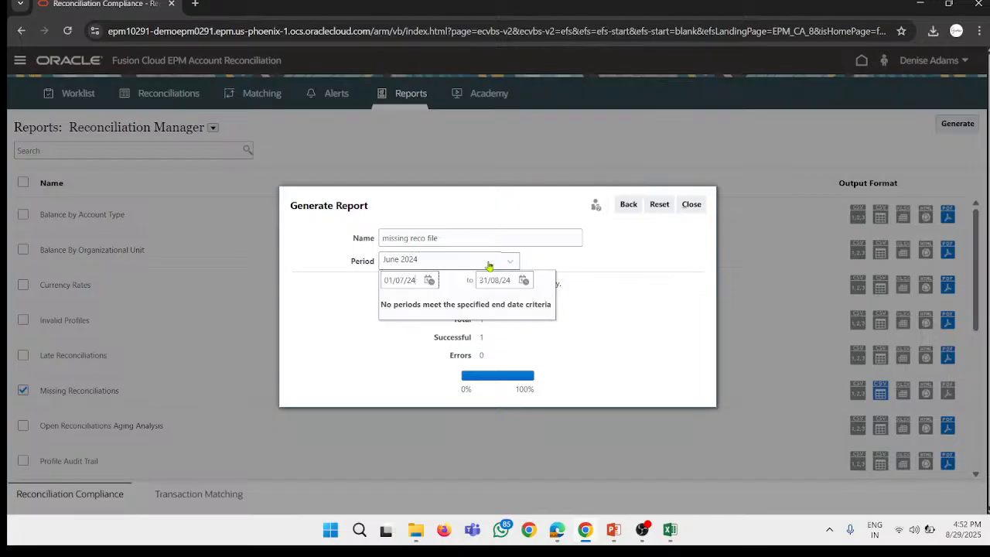
left_click(431, 280)
left_click(673, 265)
left_click(660, 207)
left_click(421, 274)
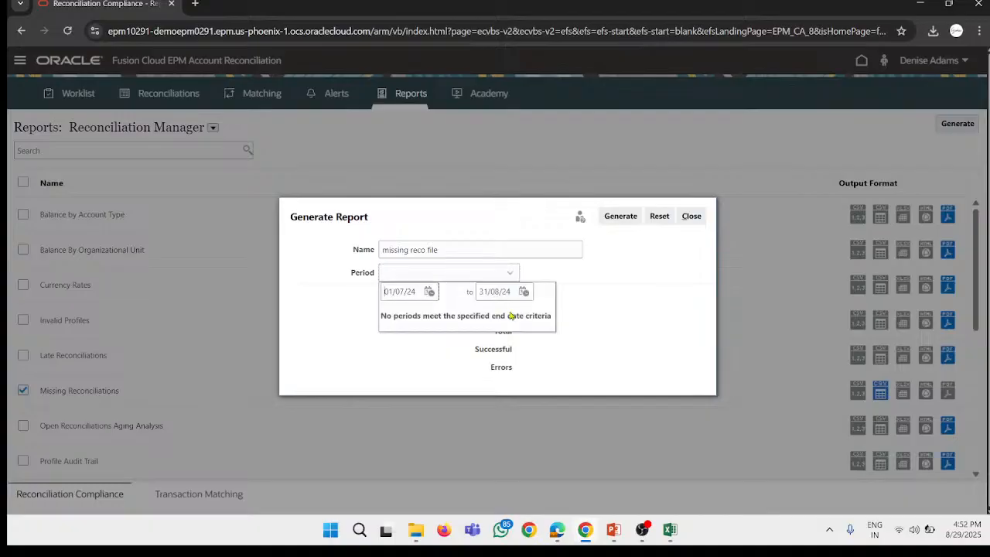
left_click(697, 297)
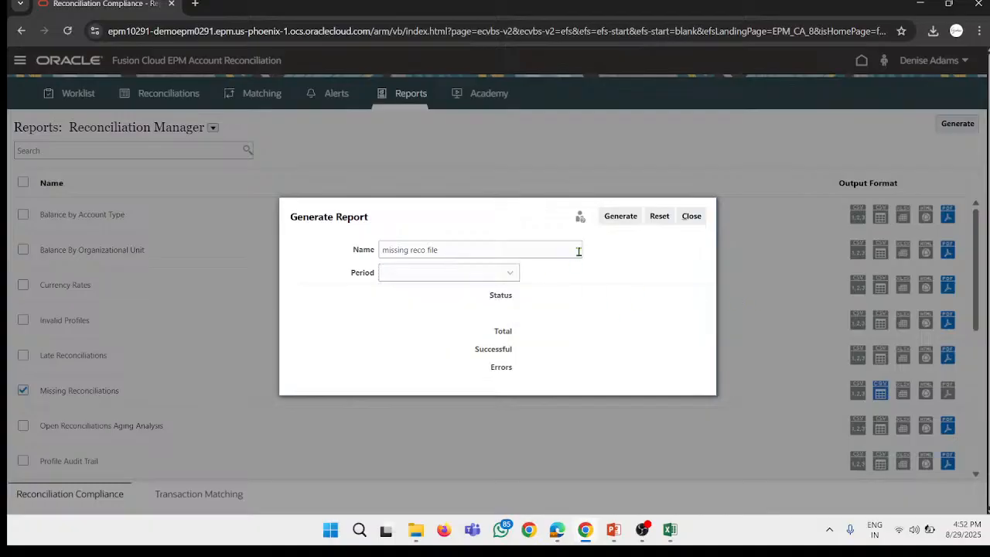
left_click(661, 220)
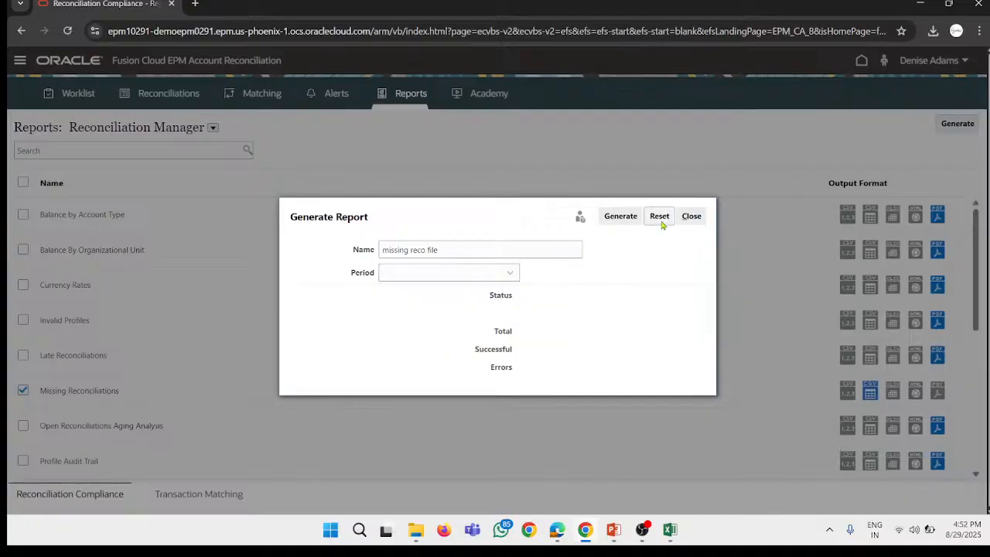
Step: Clear the start and end dates of the report's period range
left_click(444, 272)
left_click_drag(435, 292, 294, 295)
key("BackSpace")
left_click_drag(511, 291, 404, 305)
key("BackSpace")
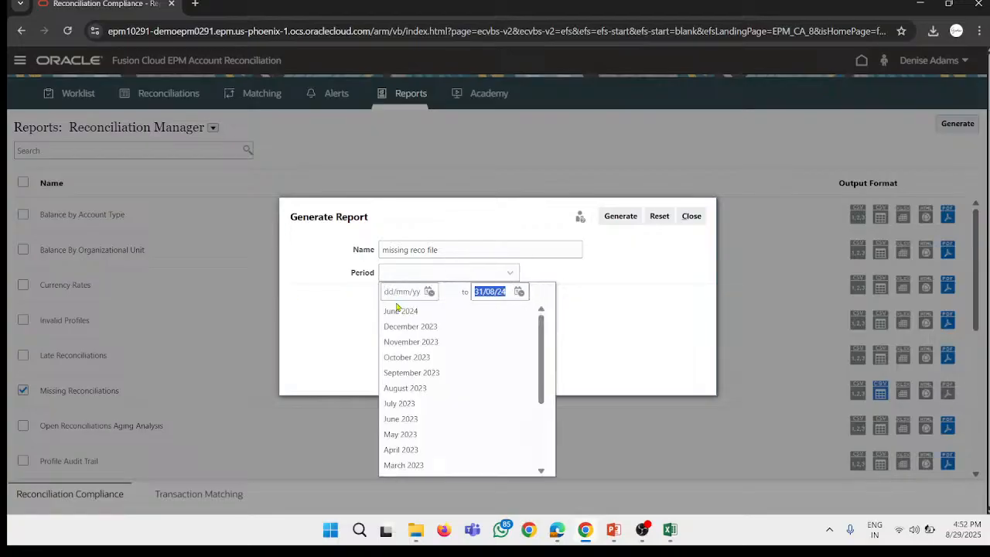
Step: Choose March 2023 as the report's period and generate the report
scroll(437, 314, "down", 3)
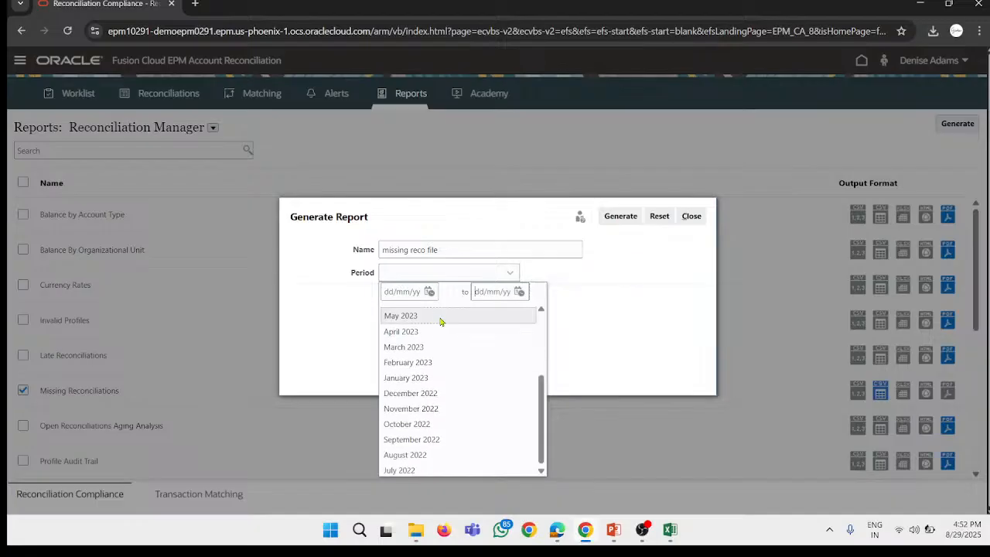
left_click(401, 345)
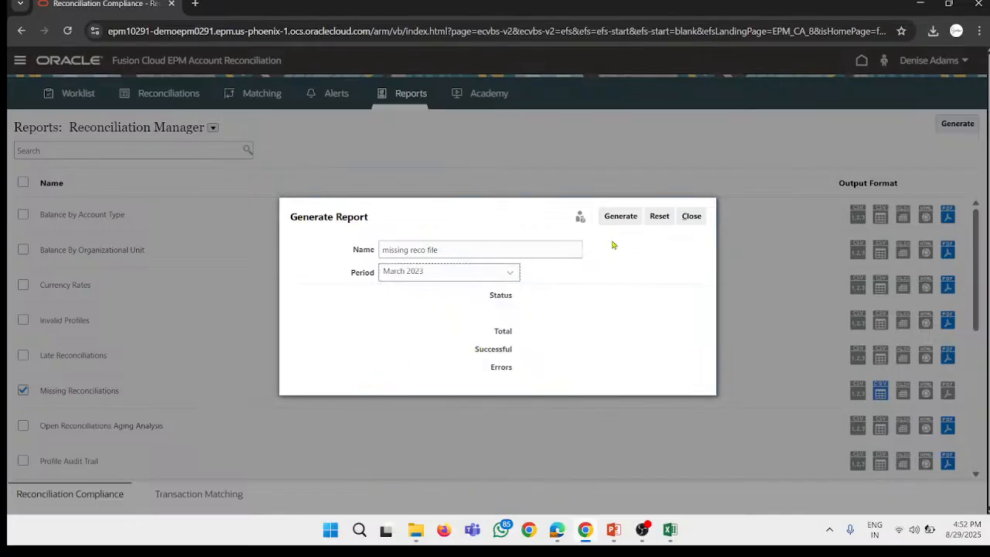
left_click(621, 216)
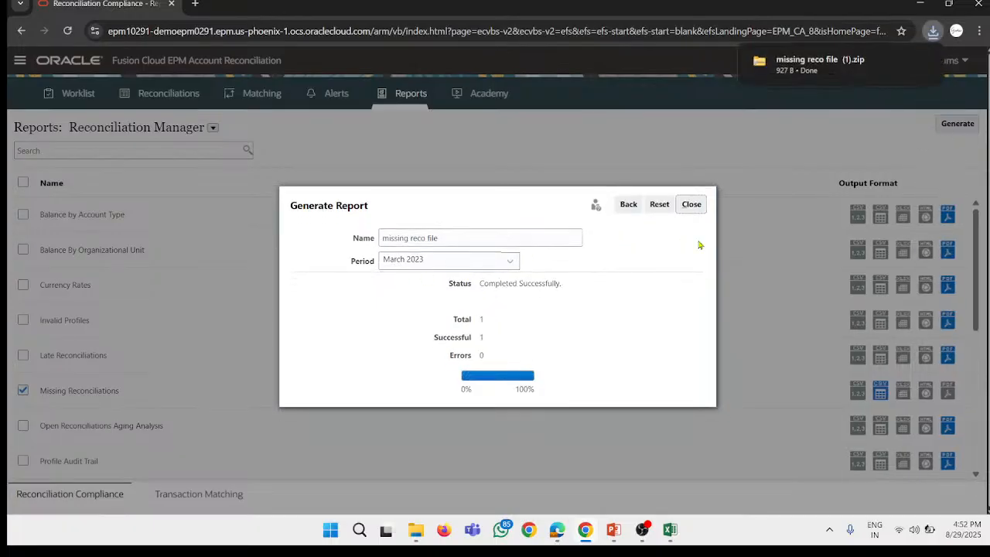
Step: Try to open the Missing Reconciliations CSV from missing reco file (1).zip and check the Missing Reconciliations workbook already open in Excel
left_click(849, 59)
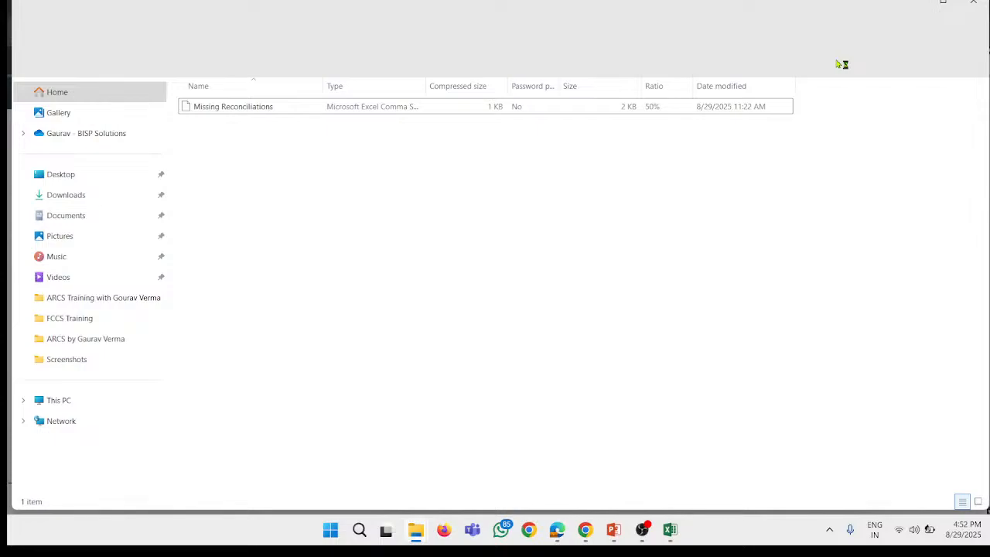
left_click(237, 113)
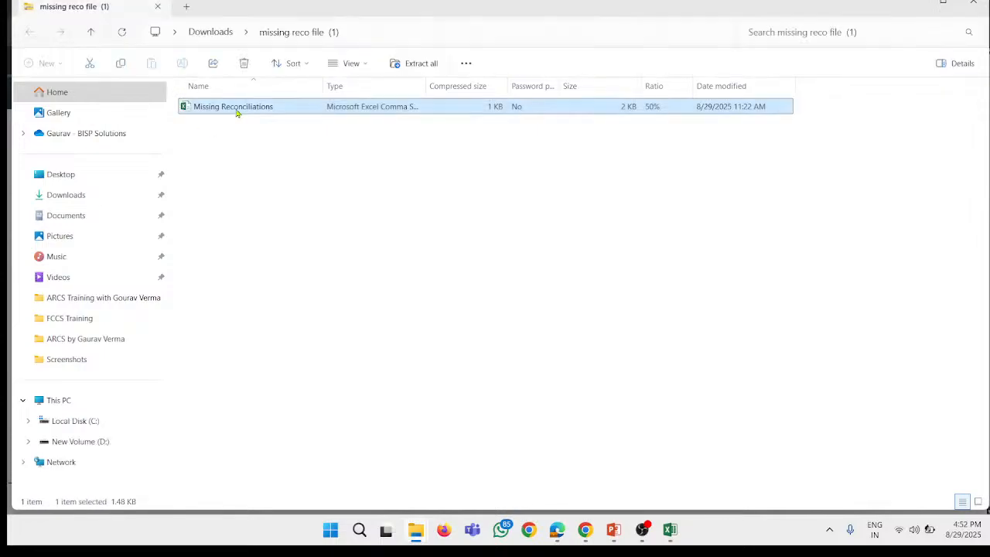
double_click(238, 113)
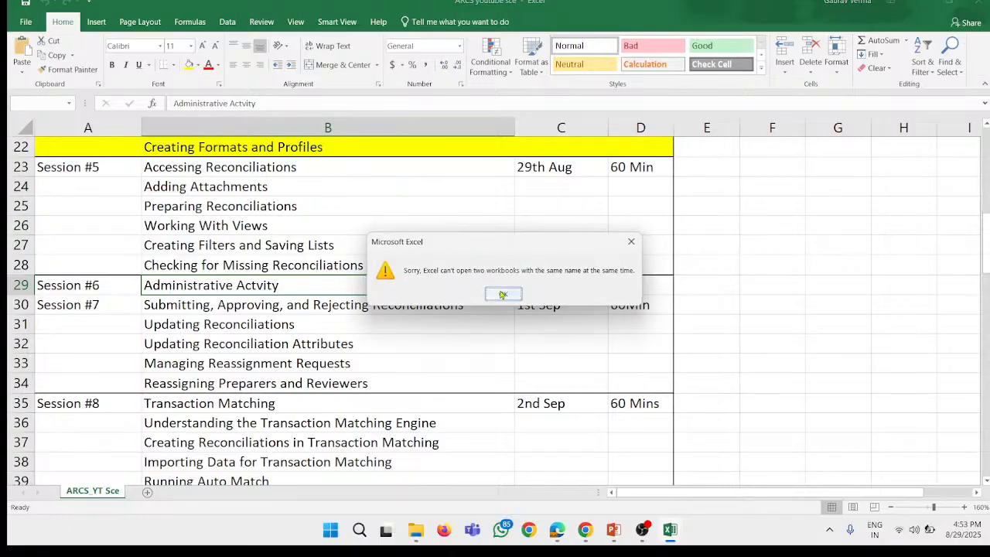
left_click(498, 287)
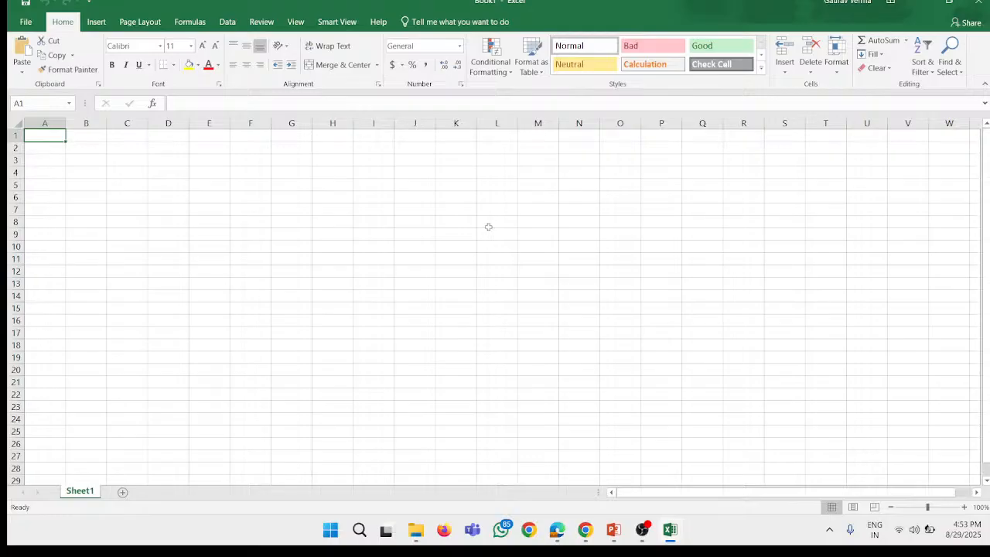
mouse_move(669, 529)
mouse_move(719, 464)
left_click(670, 458)
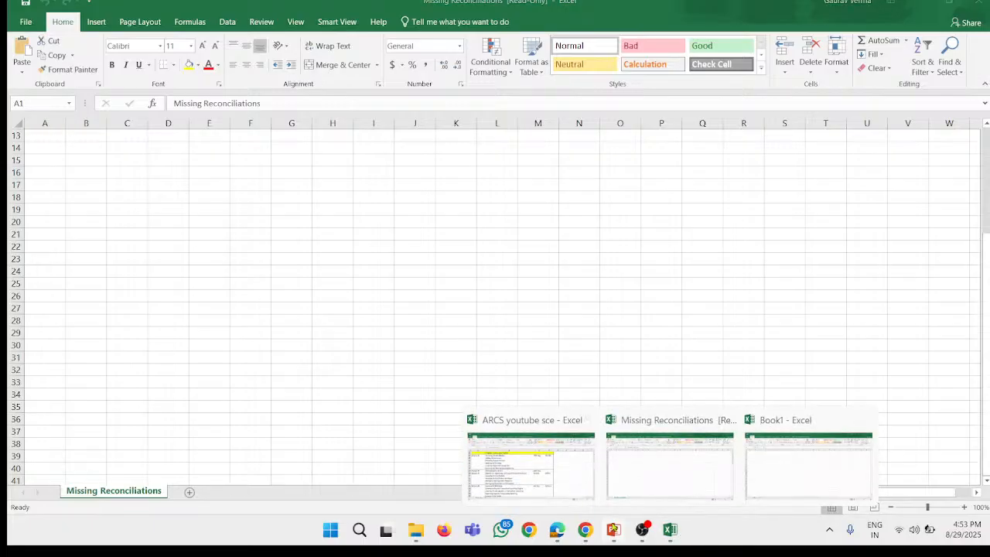
Step: Switch back to Chrome, reset the report generation settings and generate the missing reco file report for July 2023
left_click(584, 532)
left_click(442, 260)
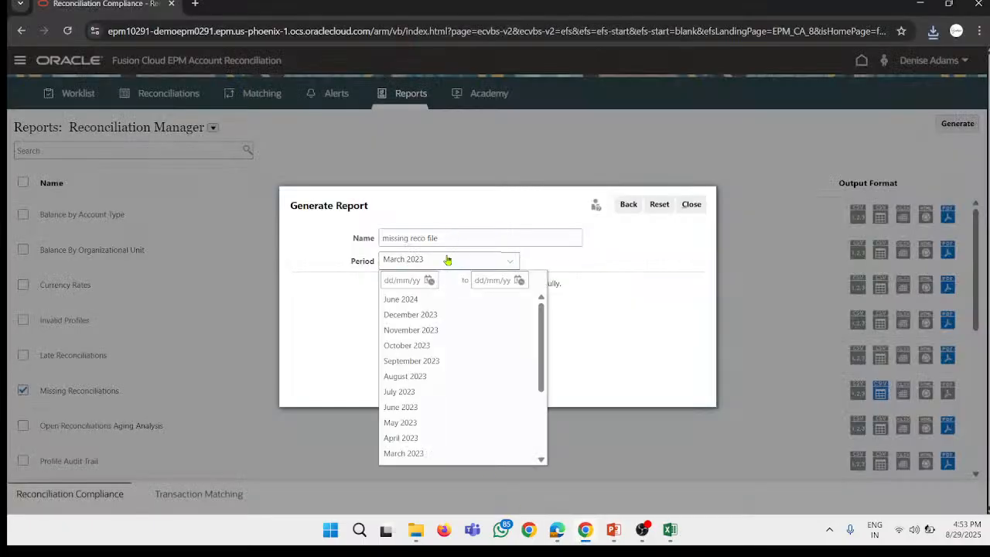
left_click(435, 409)
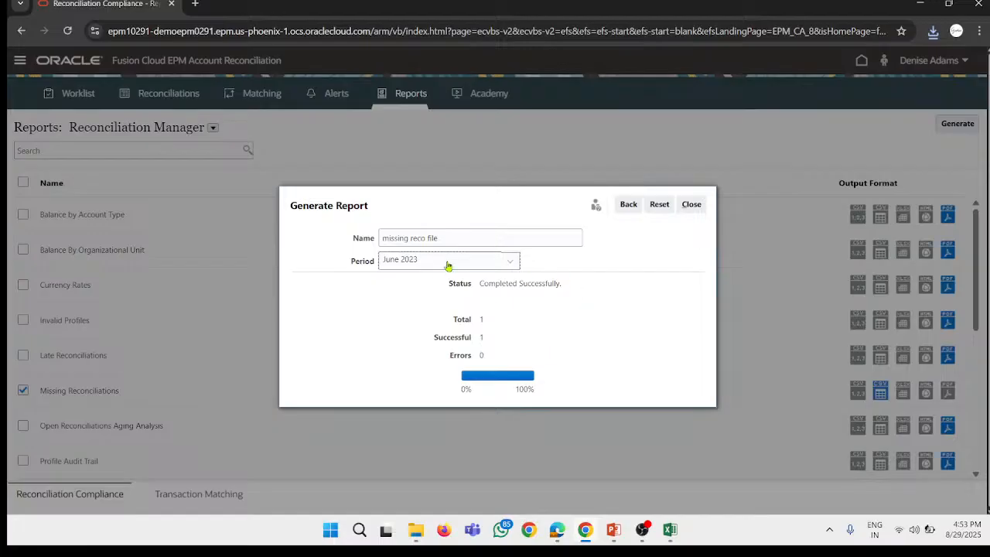
left_click(659, 204)
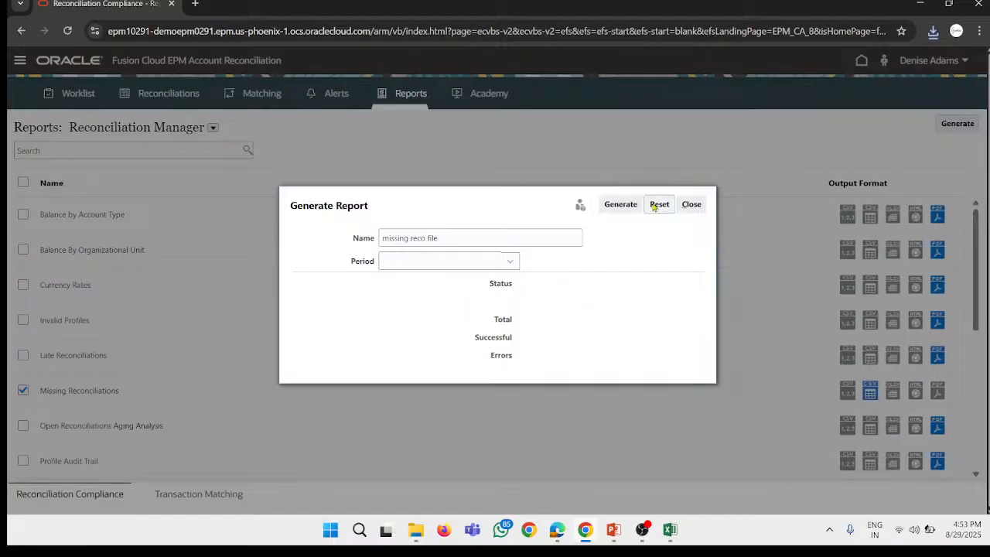
left_click(431, 276)
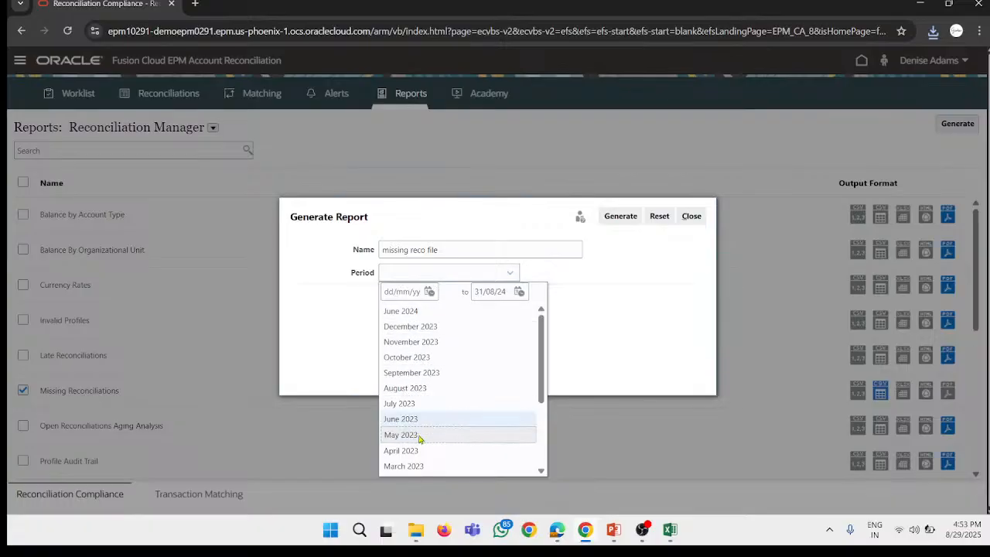
left_click(405, 403)
left_click(637, 219)
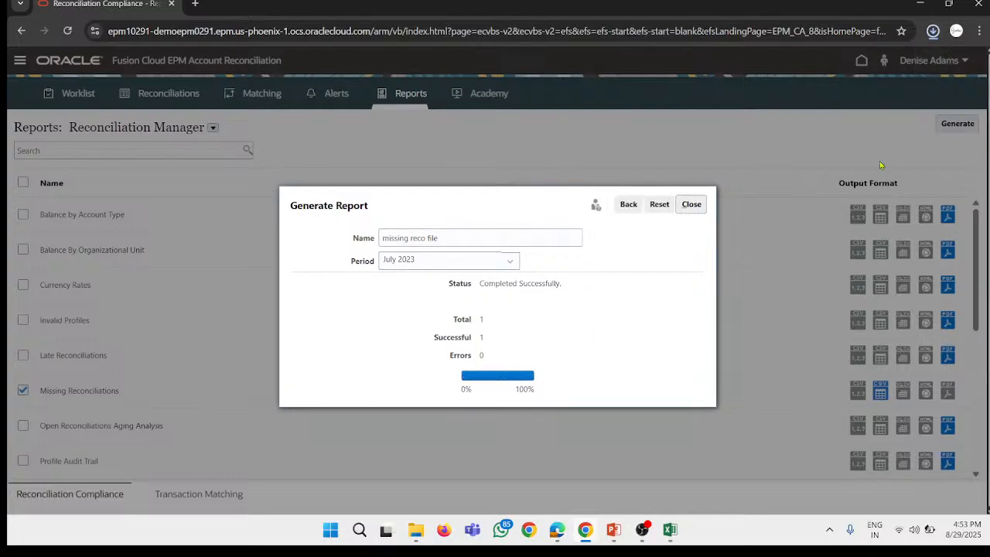
Step: Try to open the Missing Reconciliations CSV from missing reco file (2).zip and look through the open Excel workbooks
left_click(829, 68)
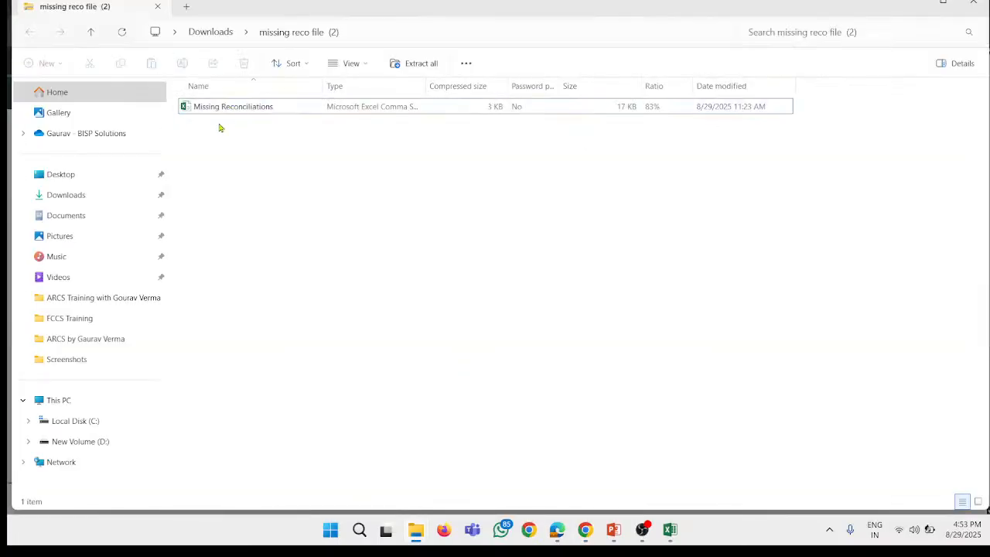
left_click(223, 109)
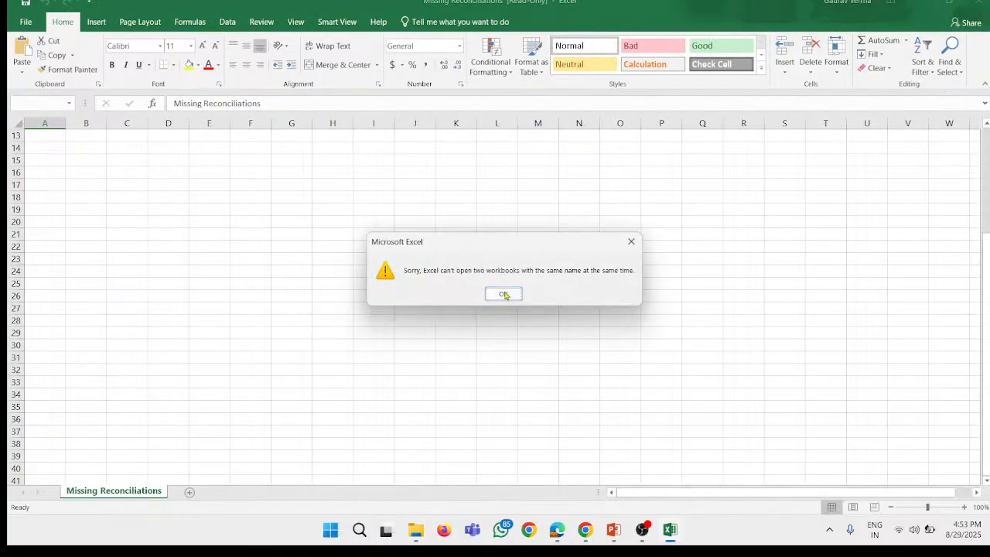
left_click(503, 294)
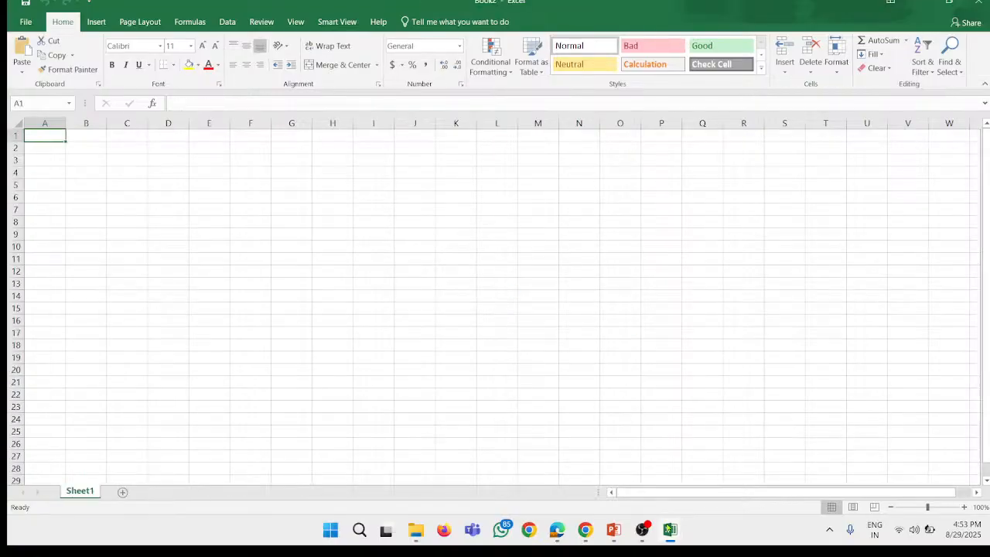
mouse_move(669, 532)
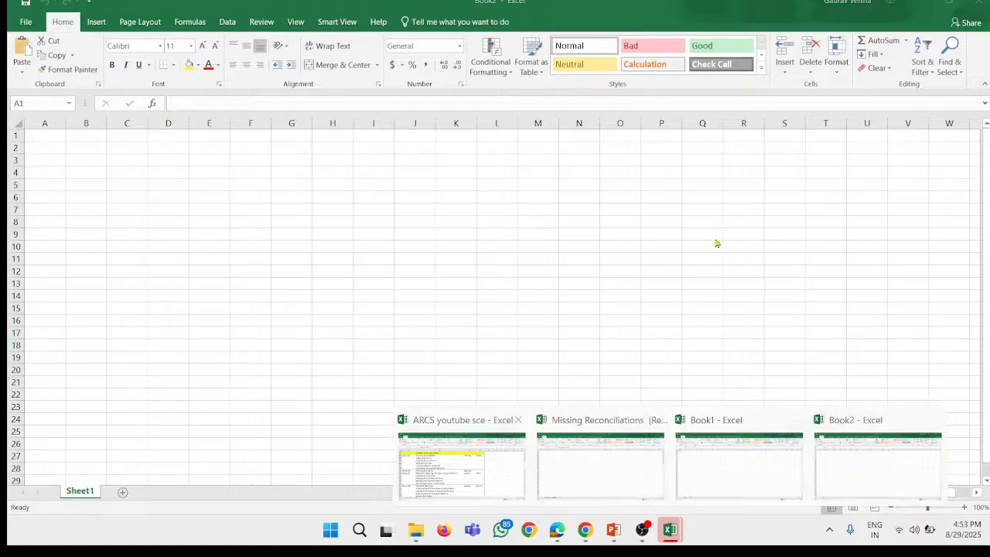
left_click(462, 464)
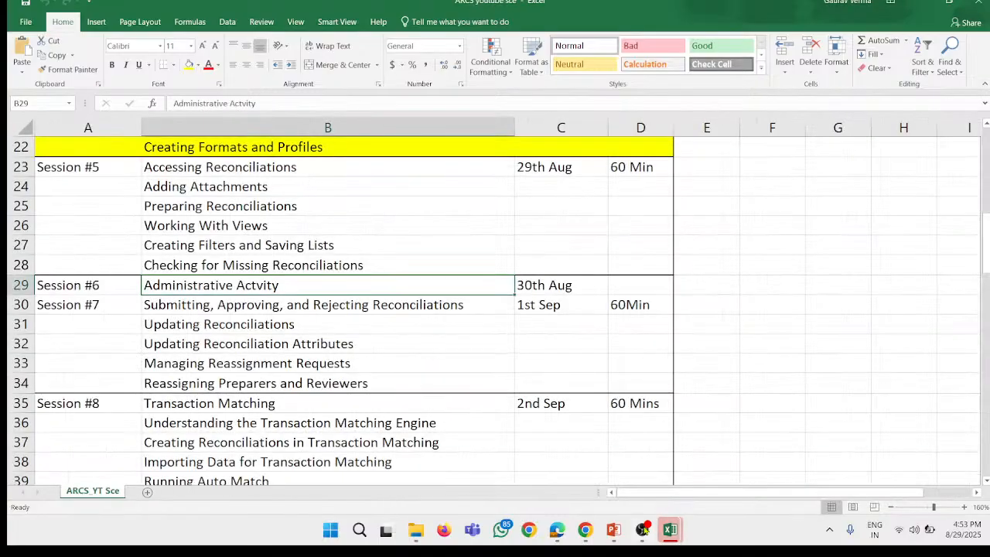
Step: Switch back to Chrome and rename the report as Miss reco
left_click(585, 529)
left_click(479, 238)
key("ctrl+a")
key("BackSpace")
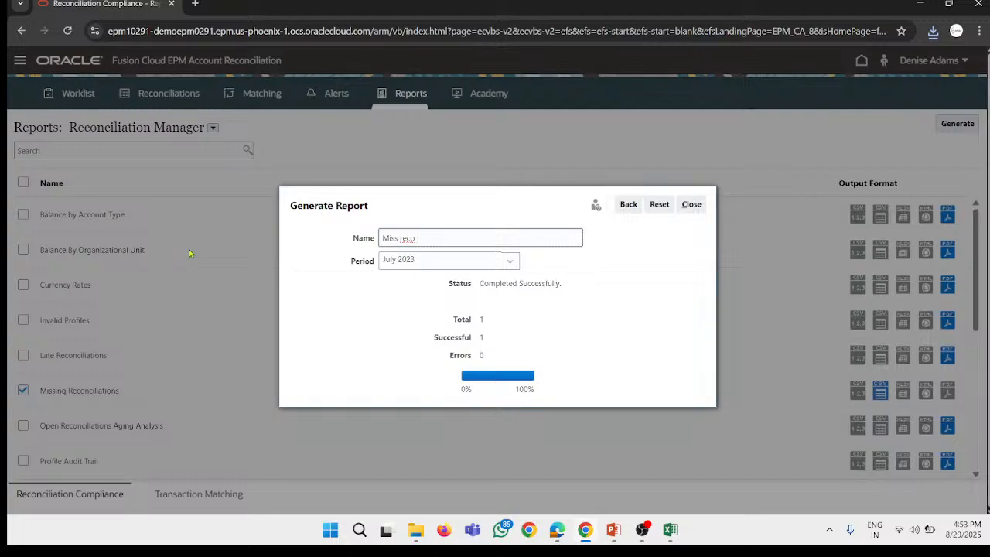
Step: Reset the report generation settings and generate the Miss reco report with the period left blank
left_click(509, 260)
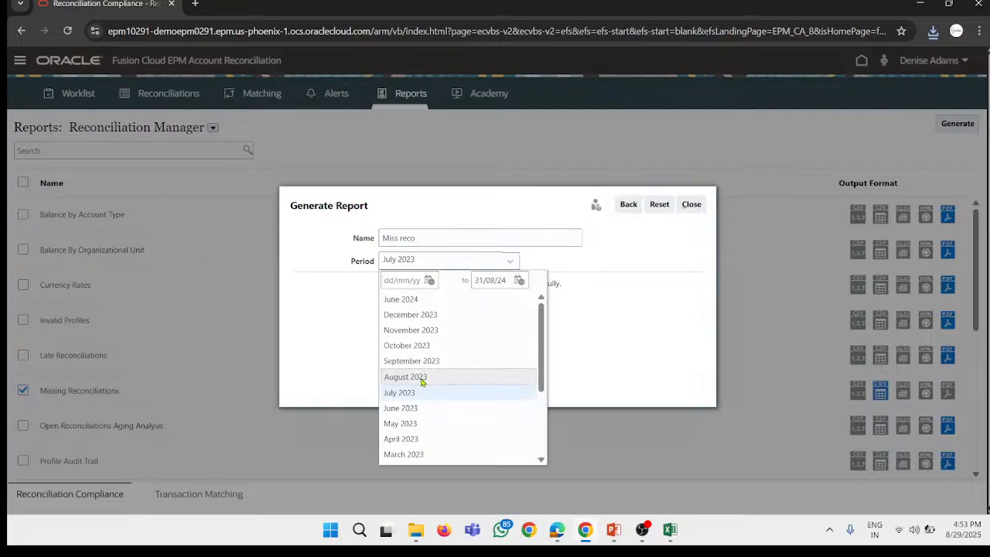
scroll(433, 390, "down", 3)
left_click(422, 349)
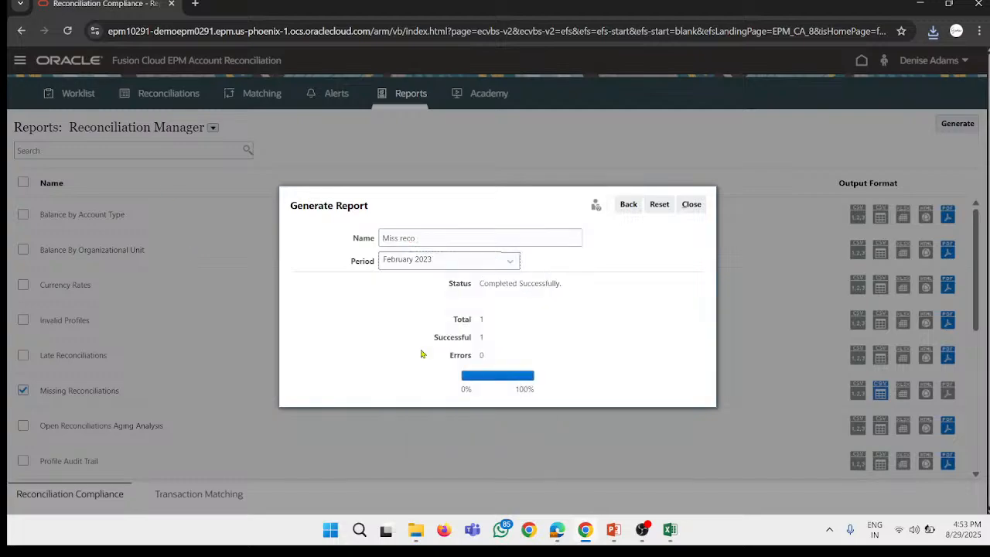
left_click(659, 206)
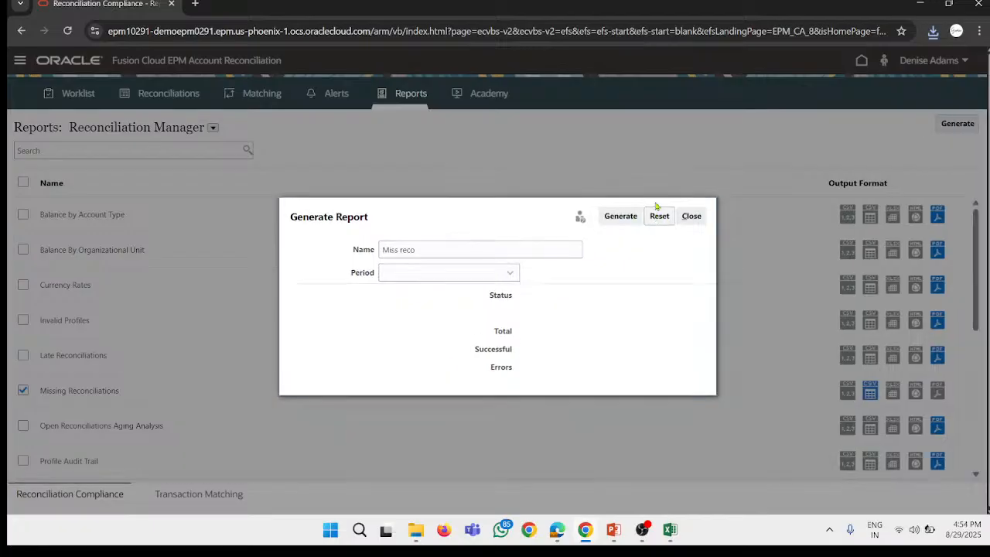
left_click(434, 273)
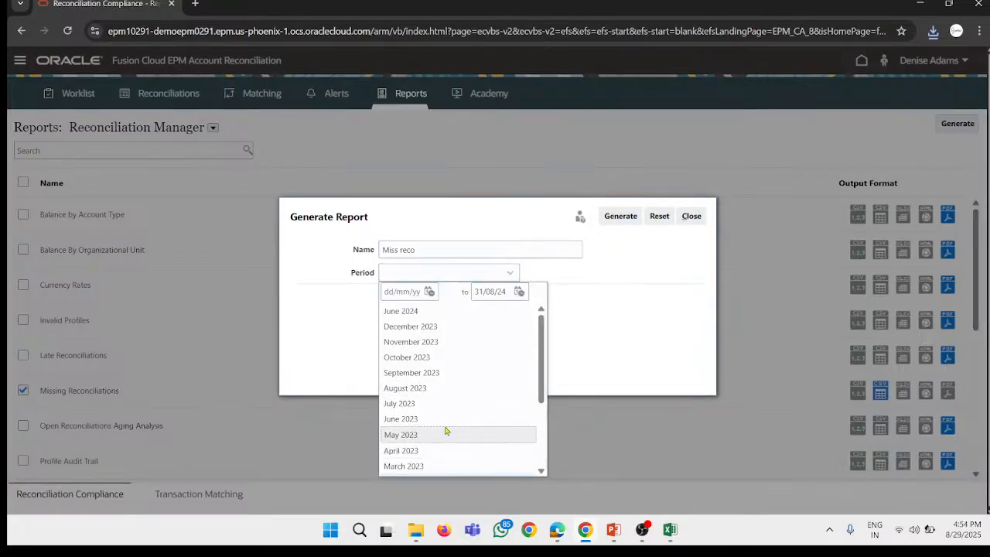
scroll(441, 429, "down", 3)
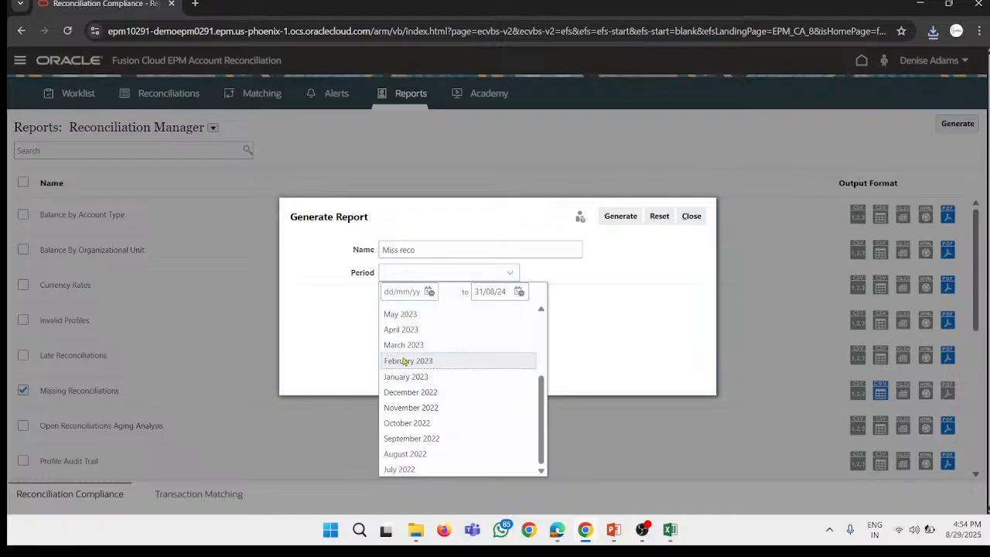
left_click(589, 274)
left_click(620, 216)
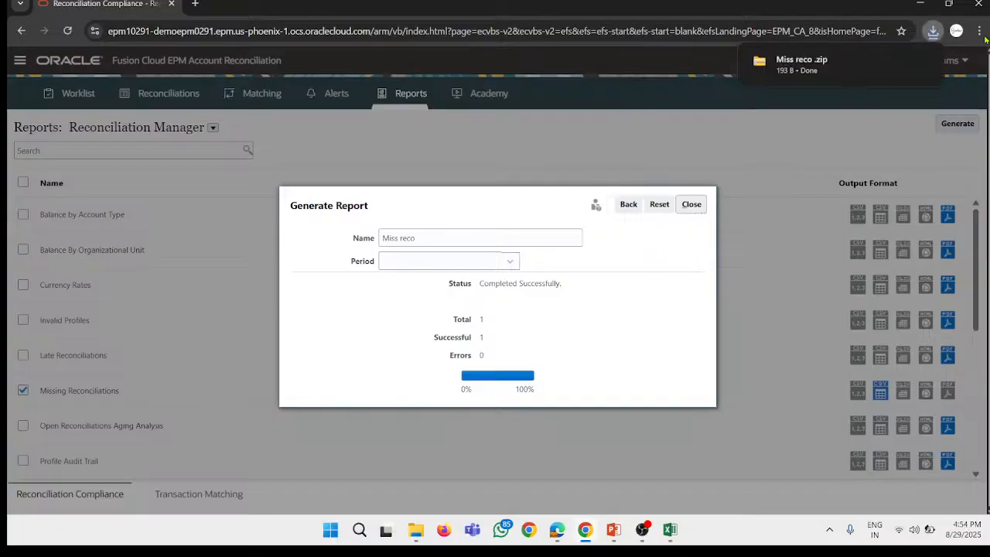
Step: Try to open the Missing Reconciliations CSV from the downloaded Miss reco .zip archive
left_click(820, 66)
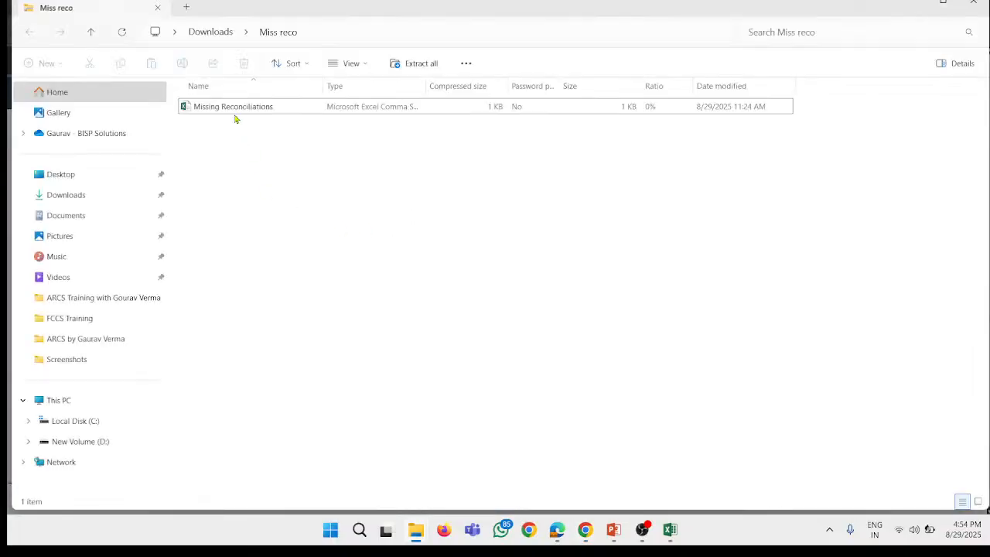
double_click(232, 108)
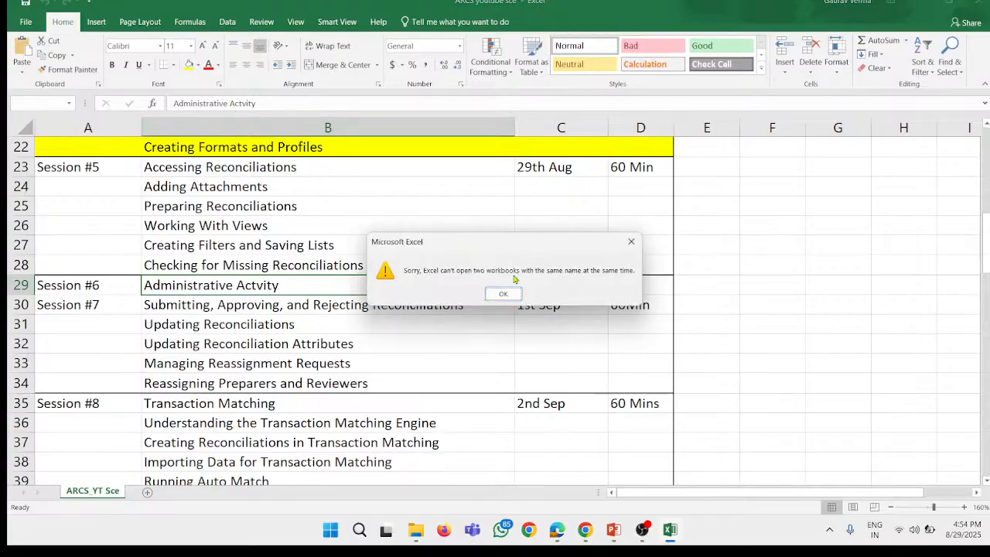
left_click(502, 291)
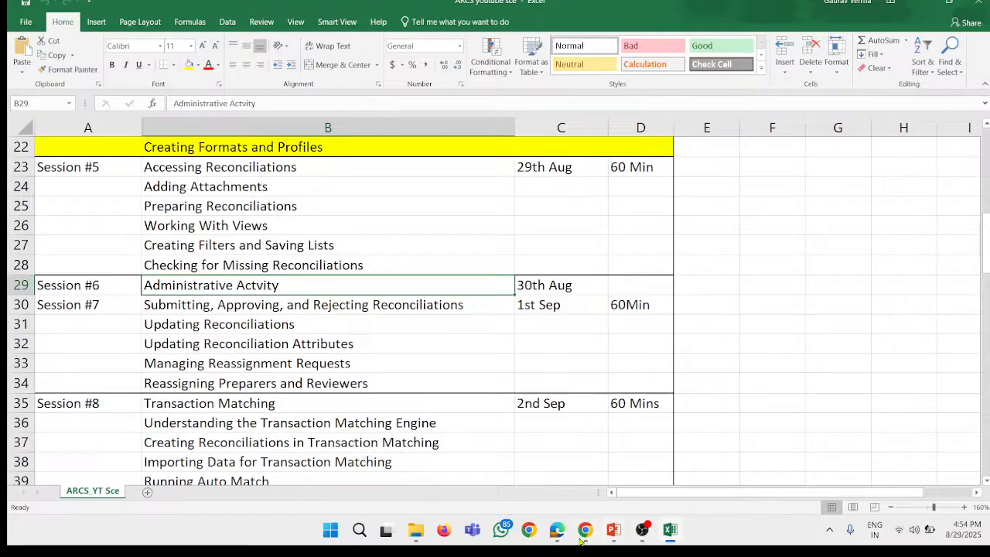
Step: Switch back to Chrome, set the Missing Reconciliations report's output format to PDF and generate it for August 2023
left_click(592, 534)
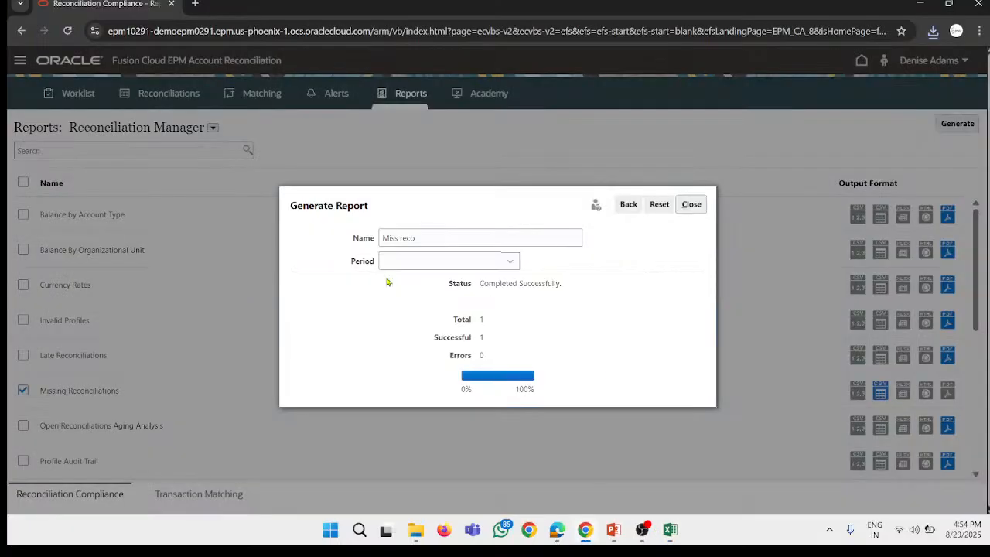
left_click(691, 205)
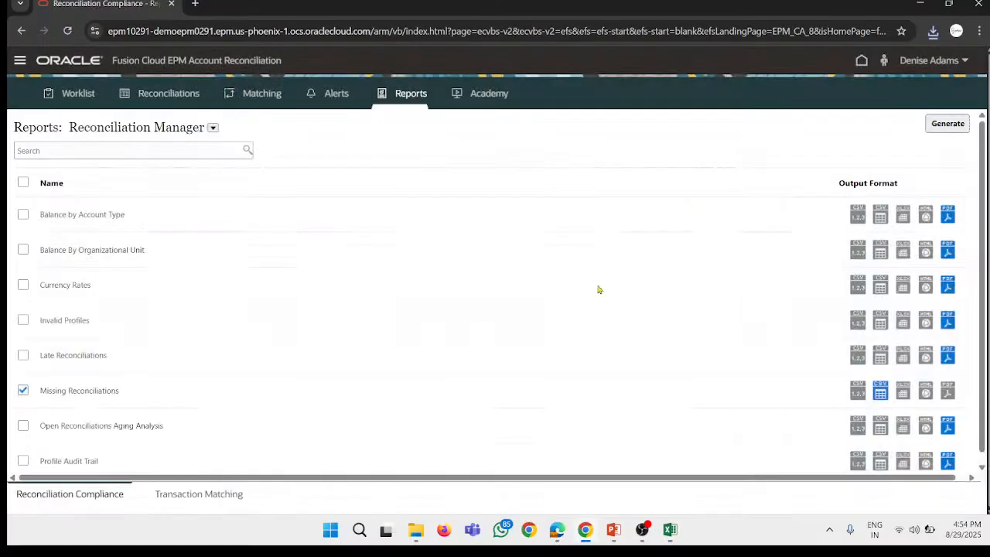
left_click(947, 391)
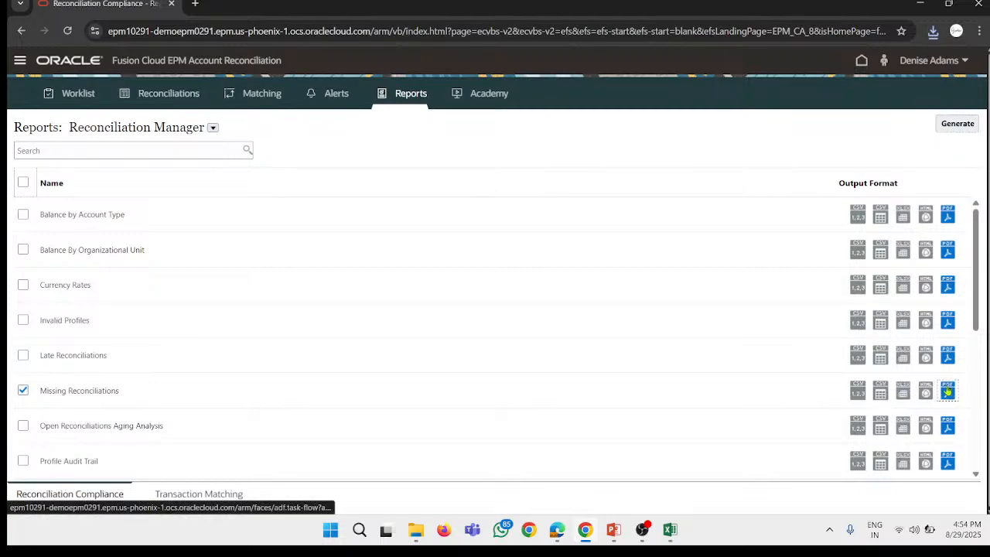
left_click(956, 123)
left_click(459, 270)
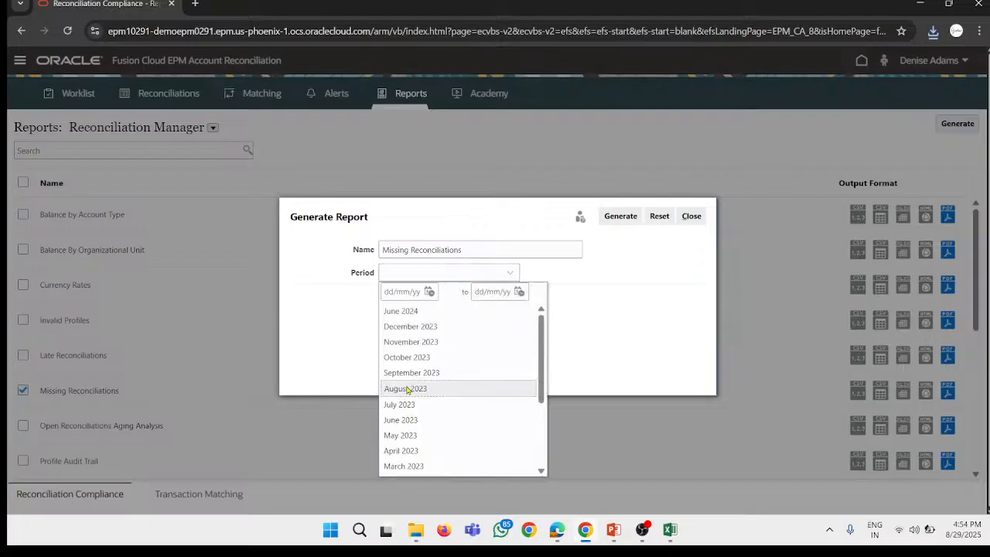
left_click(406, 388)
left_click(621, 216)
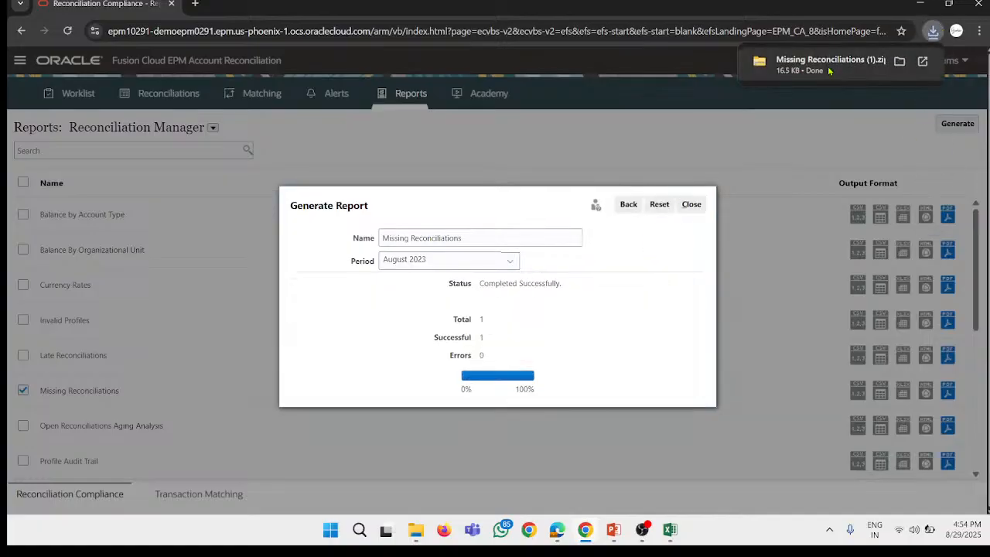
Step: Review the missing accounts in the PDF from Missing Reconciliations (1).zip, and return to Chrome to close the report generation dialog
left_click(827, 66)
left_click(280, 110)
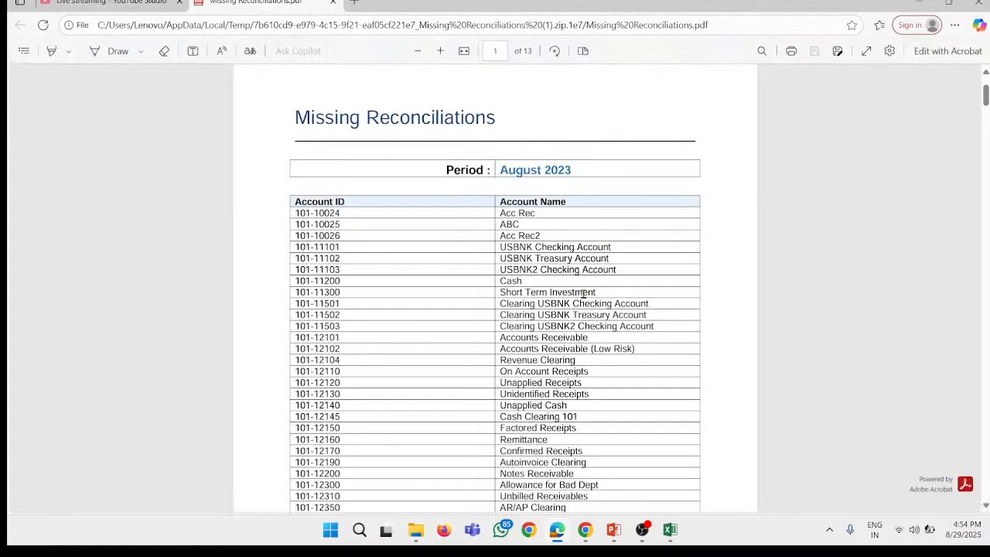
scroll(592, 283, "down", 3)
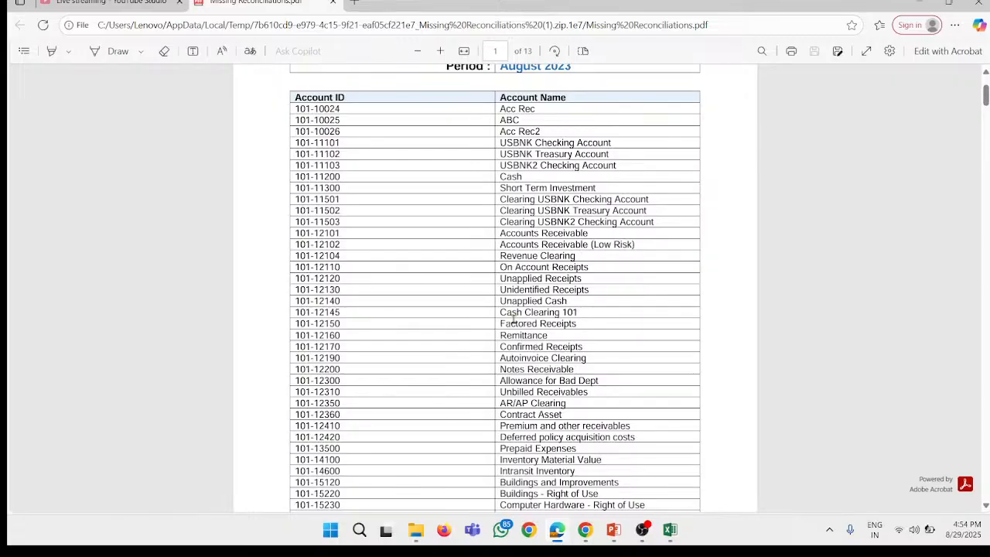
scroll(514, 318, "down", 5)
left_click(920, 3)
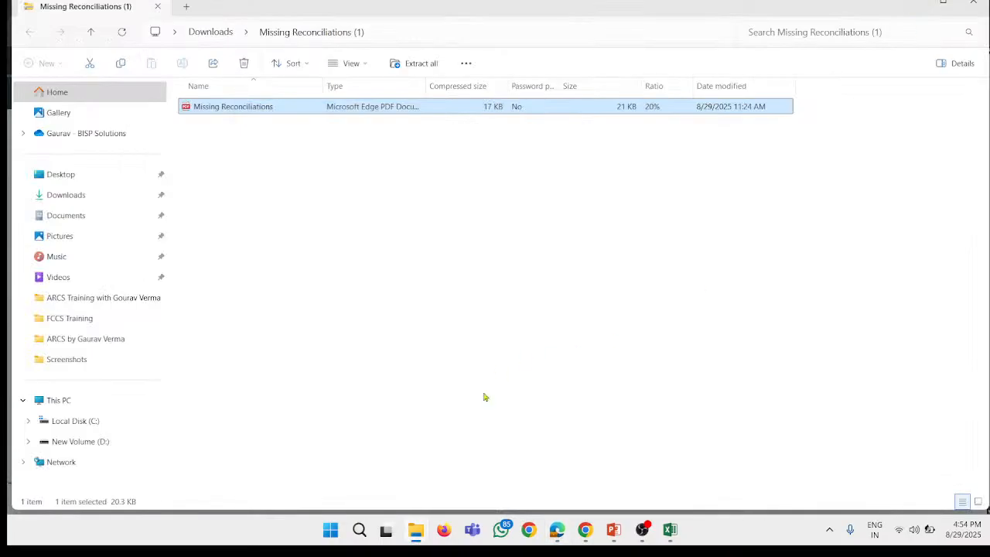
left_click(587, 532)
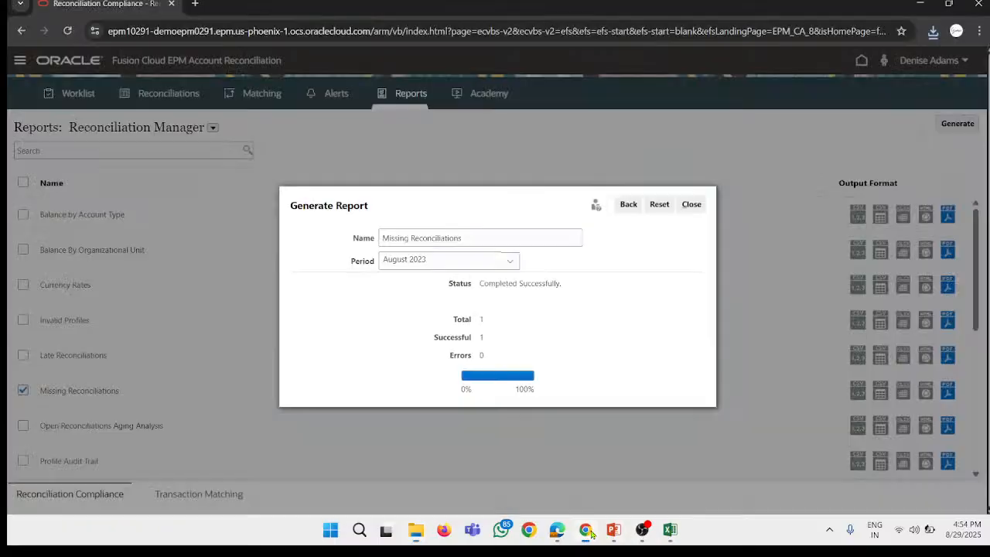
left_click(696, 204)
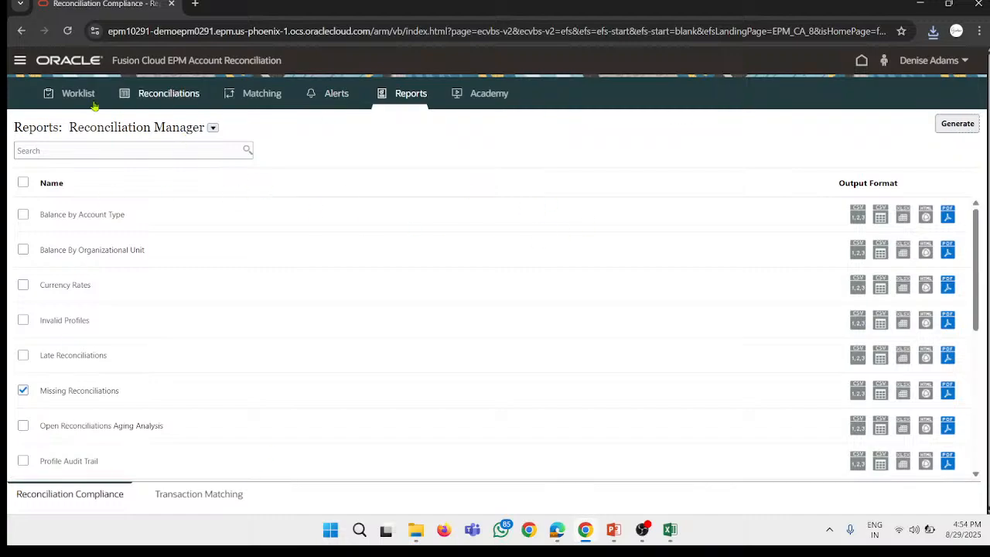
left_click(20, 59)
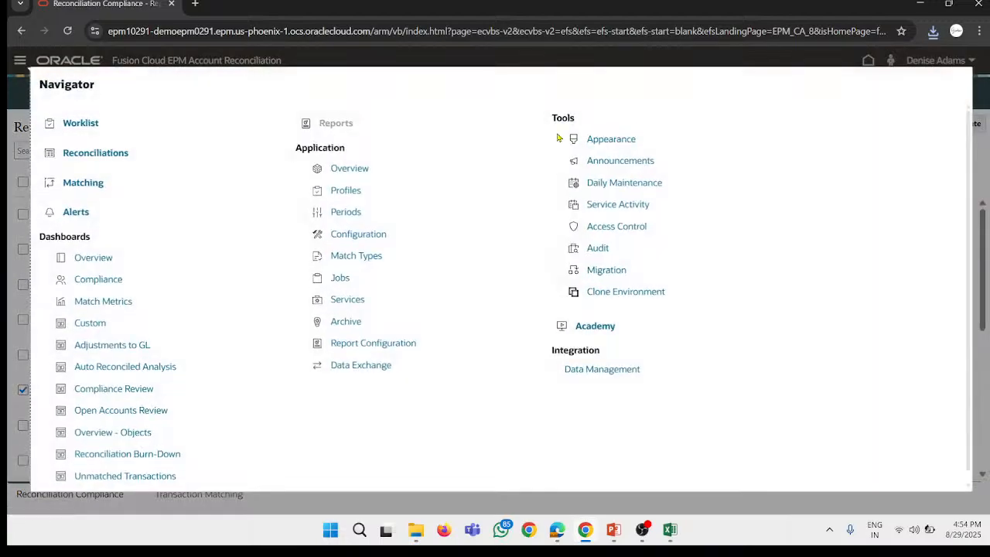
left_click(9, 128)
left_click(615, 534)
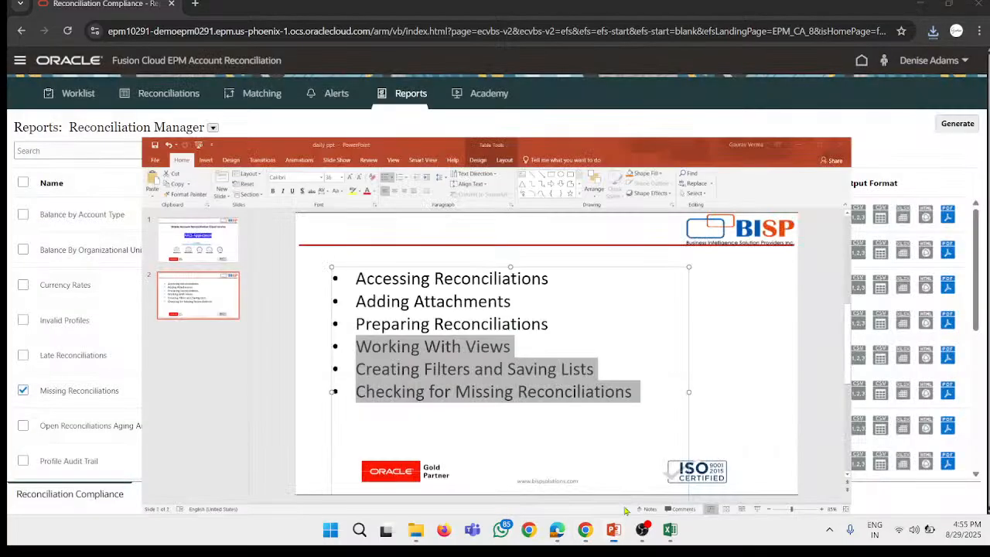
left_click(615, 534)
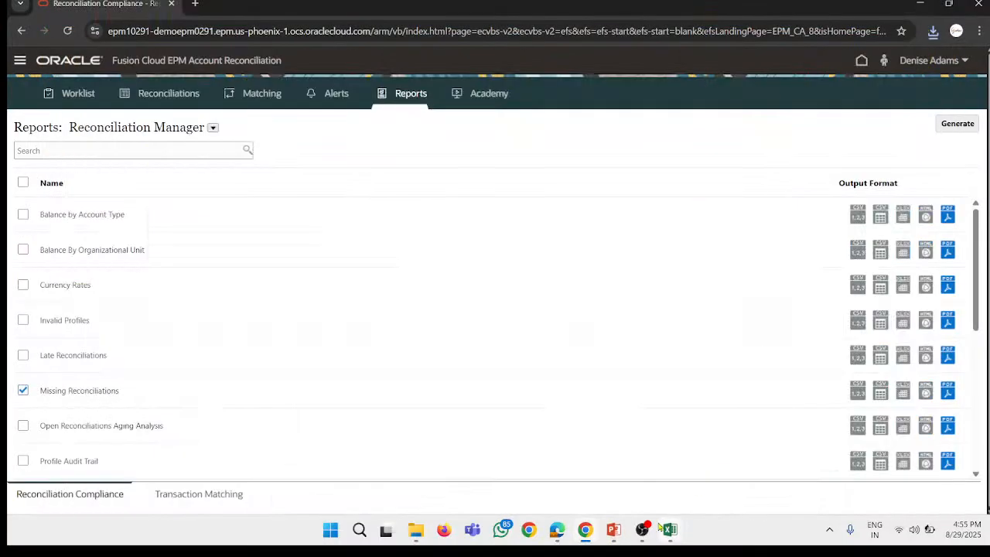
Step: Switch to the ARCS youtube sce workbook in Excel, fill the Session #5 range A23:D28 yellow, and return to Chrome
mouse_move(670, 529)
left_click(534, 460)
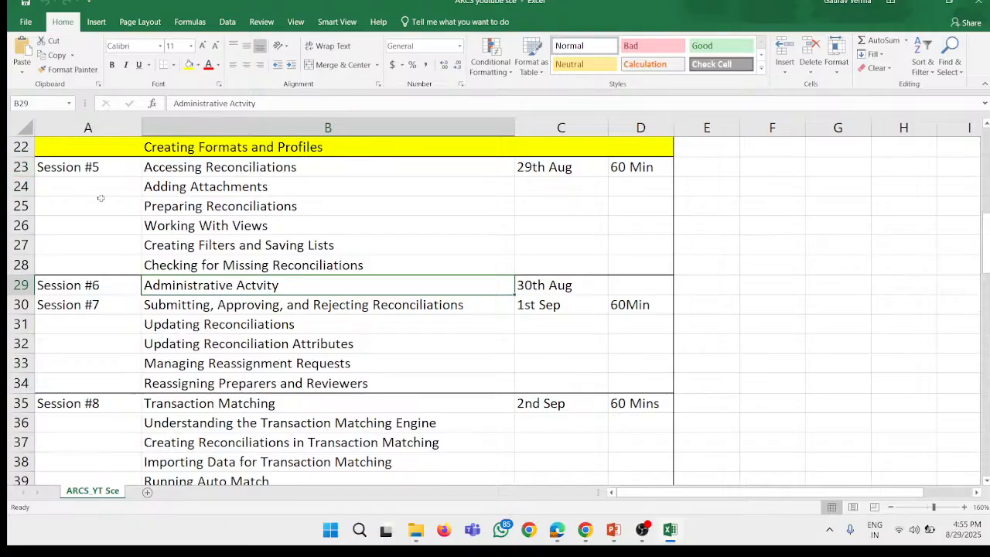
left_click_drag(81, 167, 648, 266)
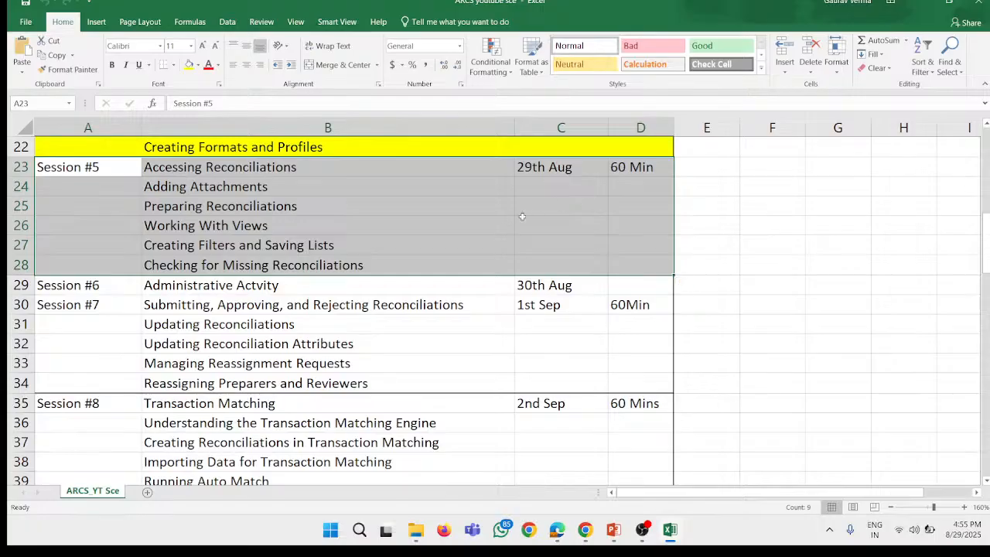
left_click(188, 65)
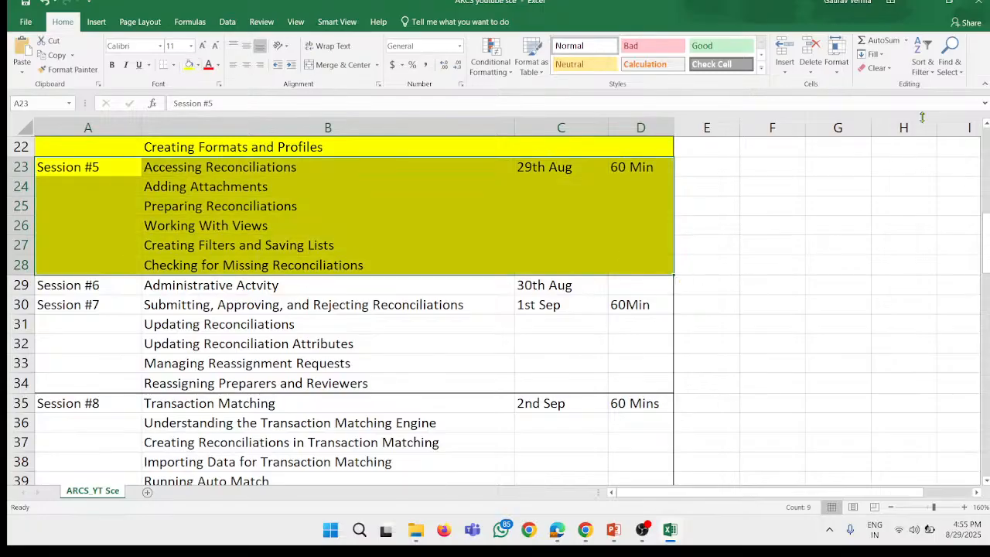
left_click(920, 3)
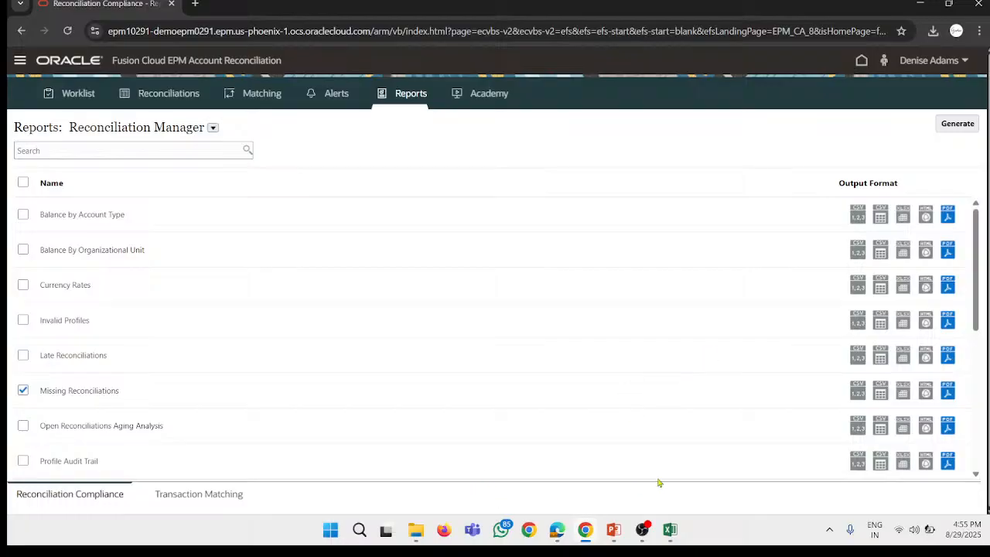
mouse_move(614, 531)
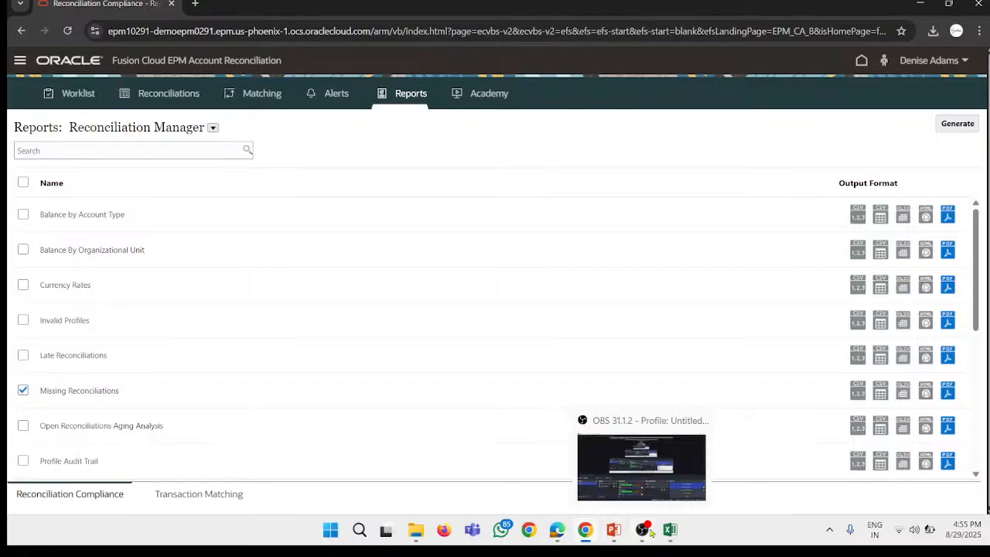
left_click(644, 532)
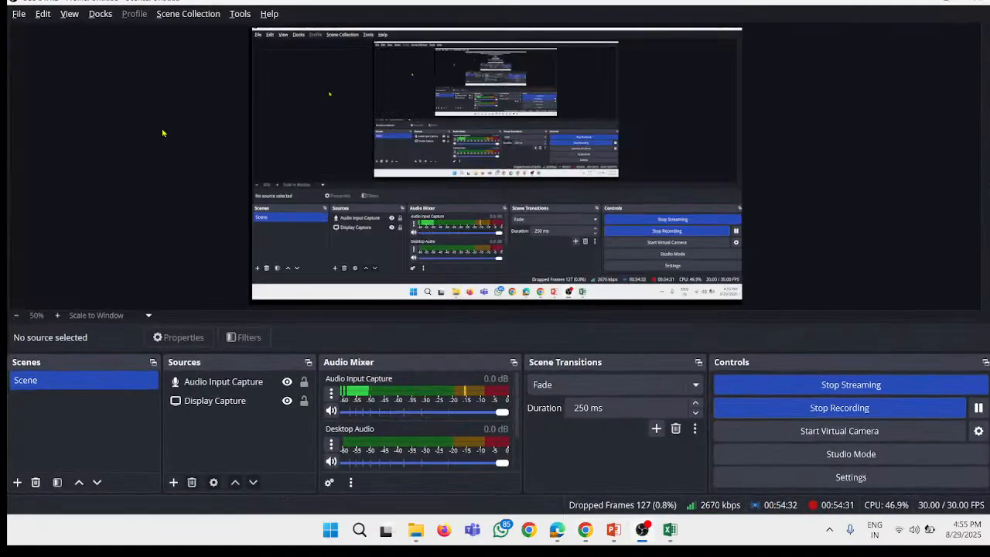